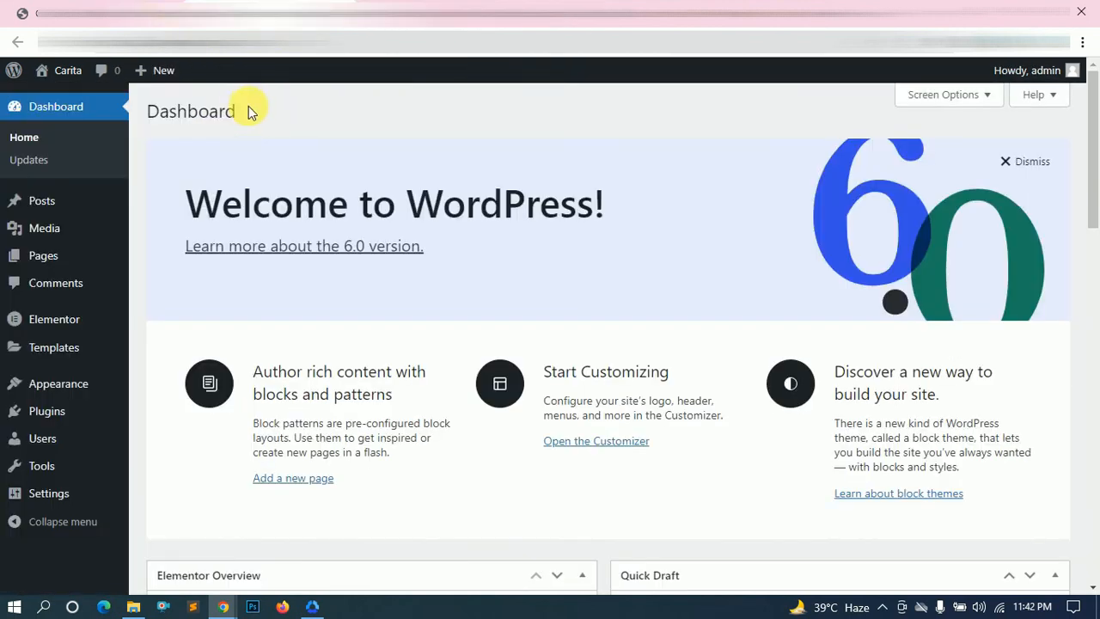
- Open the Elementor Theme Builder from the WordPress dashboard
mouse_move(59, 268)
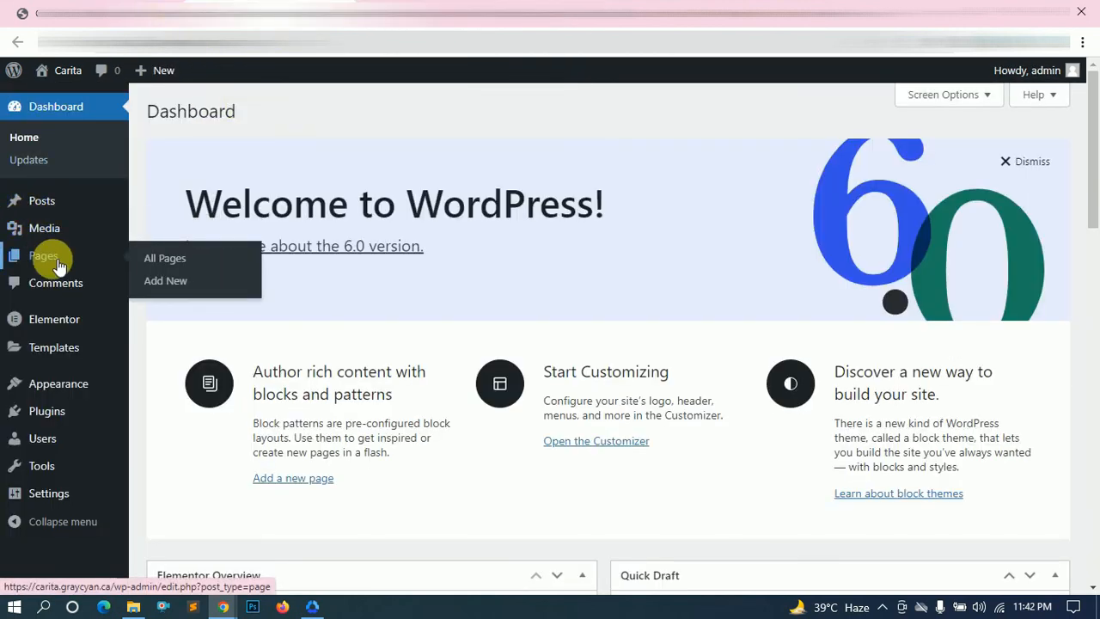
scroll(58, 268, down, 1)
mouse_move(60, 359)
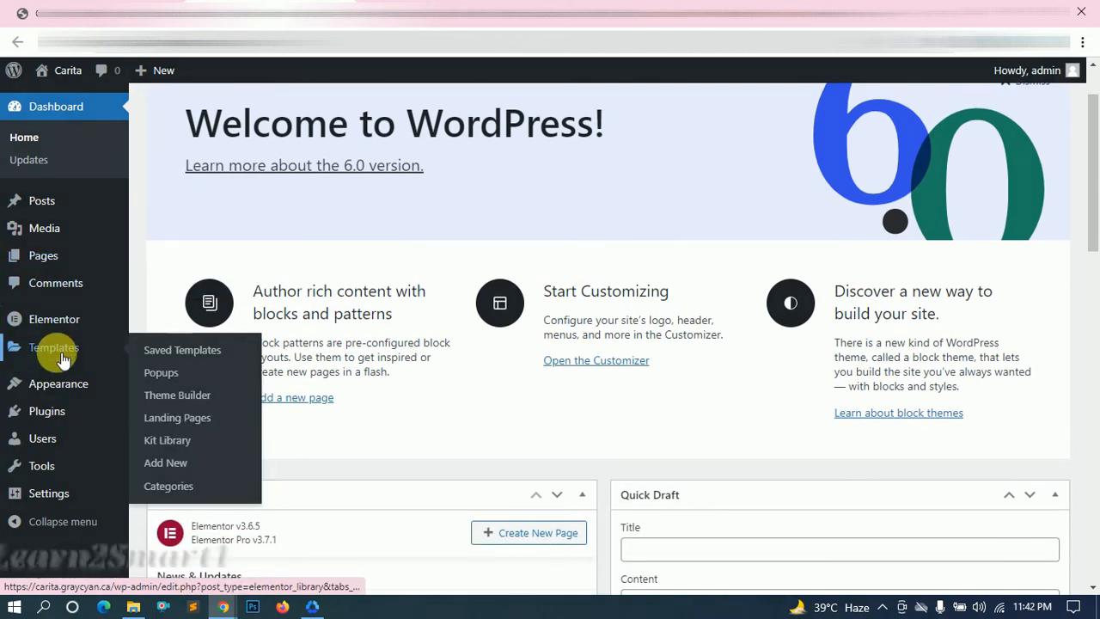
click(220, 399)
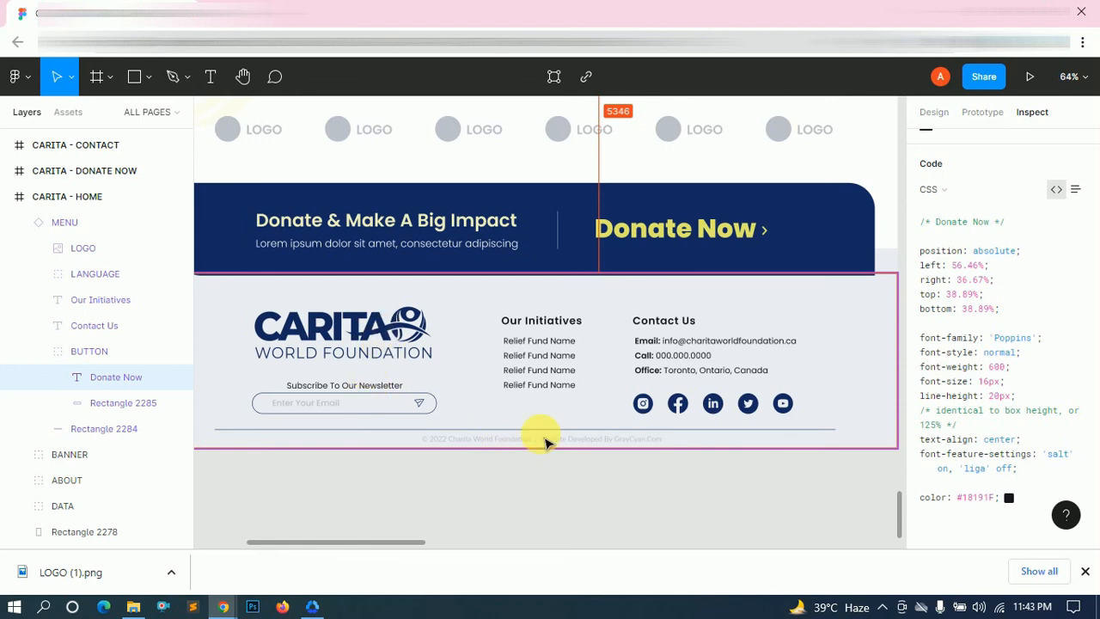
- Create a new footer template in the Theme Builder without a library block and title it Site Footer
scroll(534, 441, down, 2)
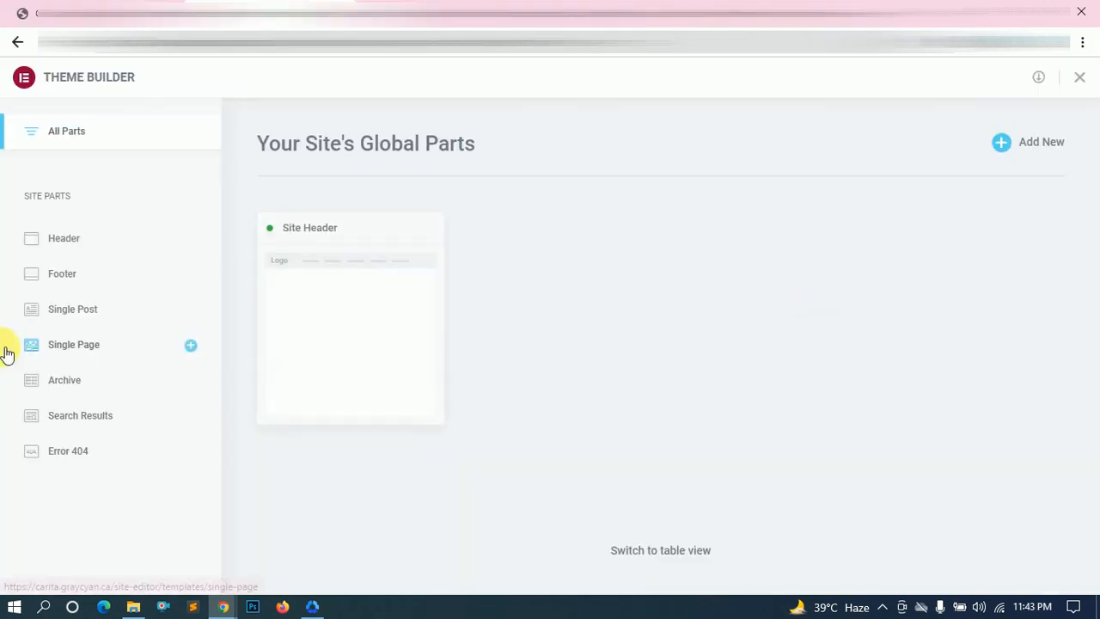
click(71, 275)
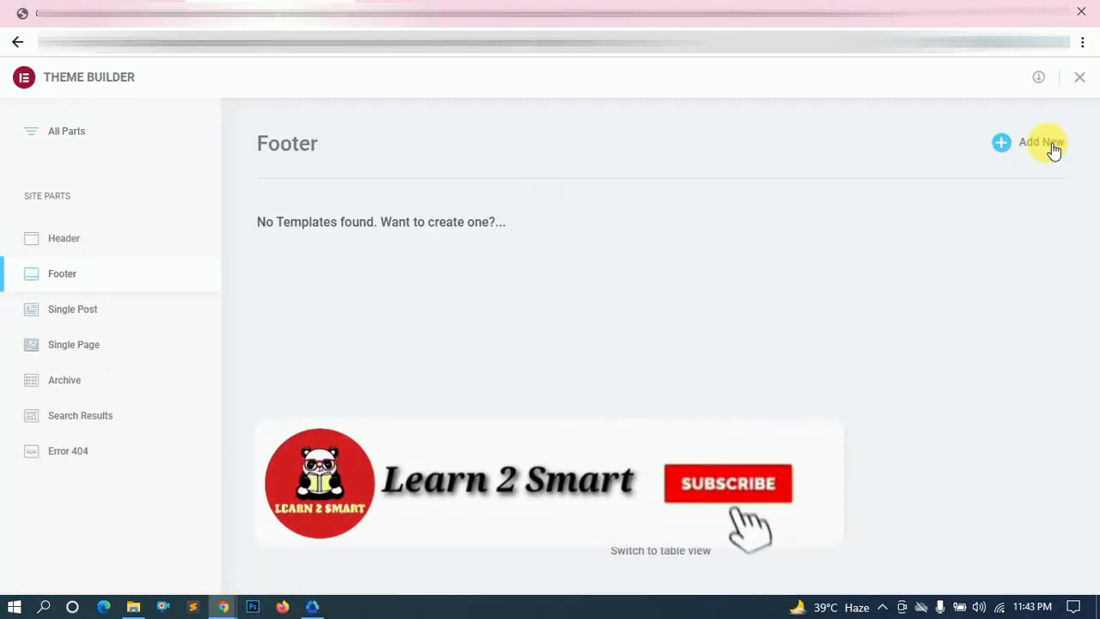
click(507, 222)
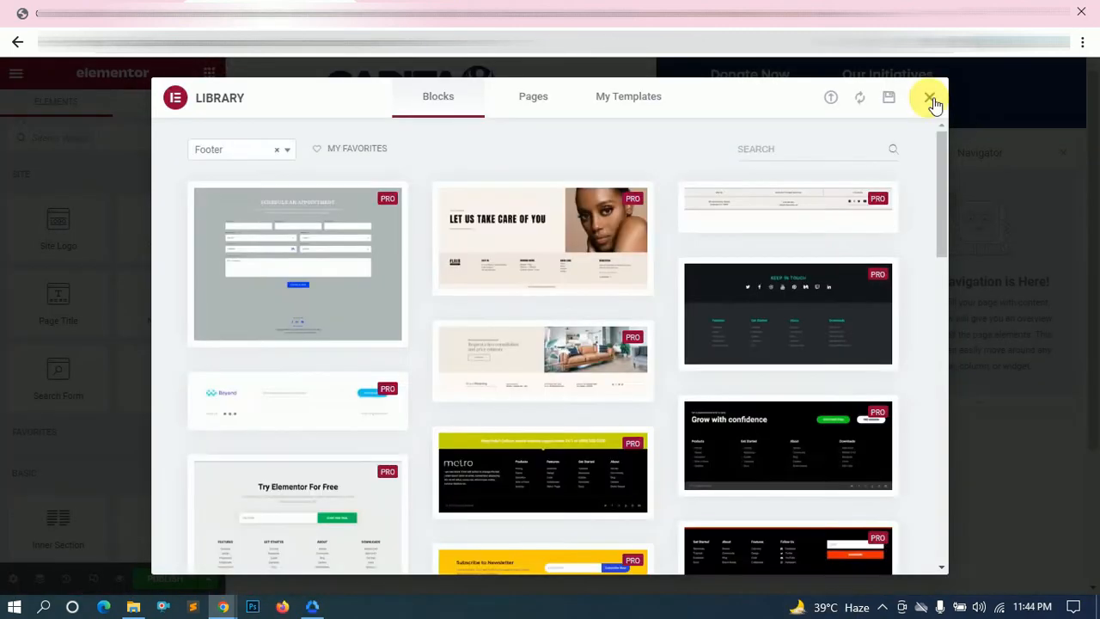
click(930, 98)
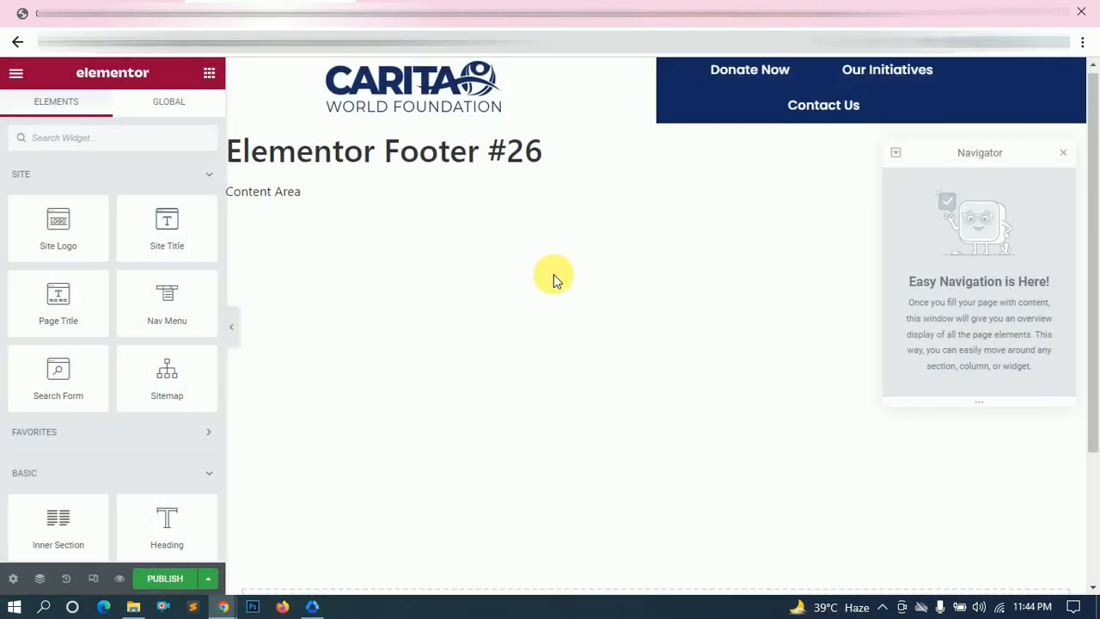
click(13, 577)
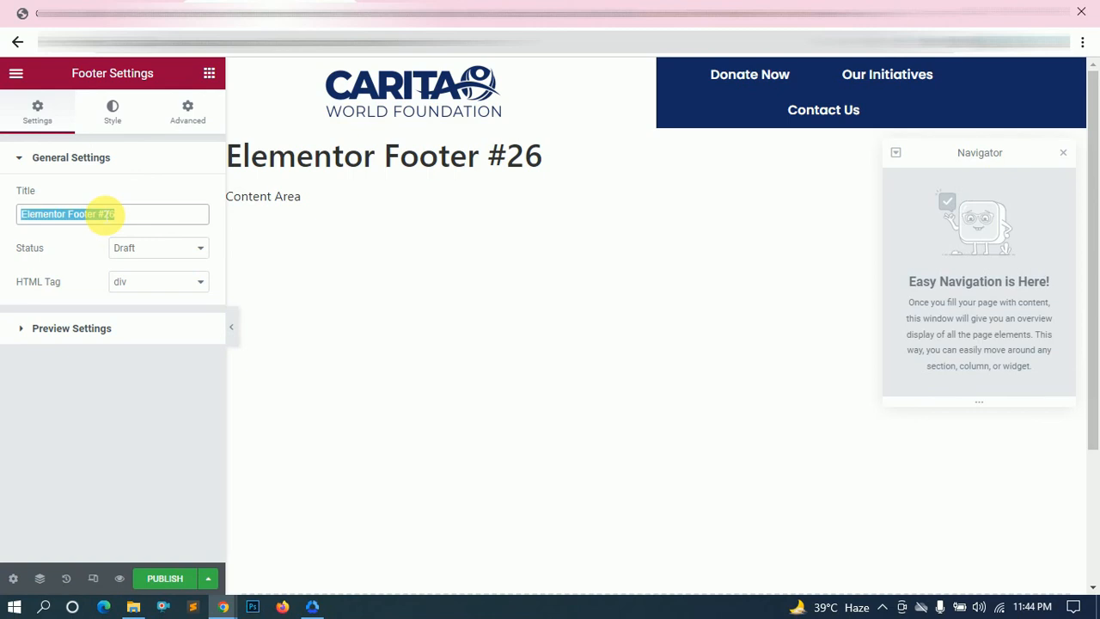
text(Site Footer)
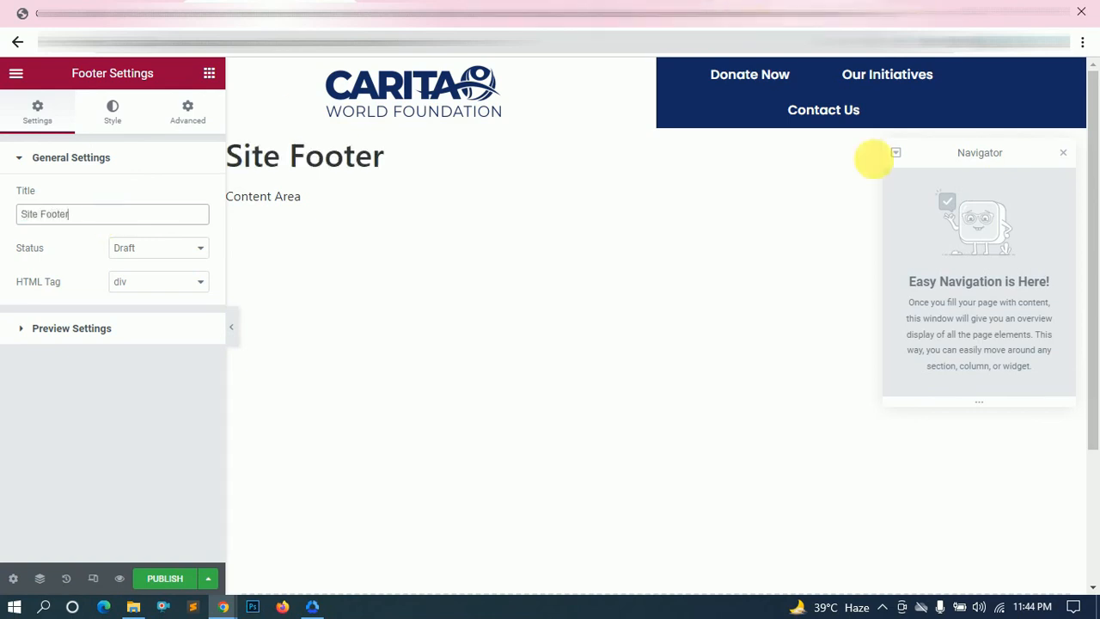
- Publish the footer with include conditions for Entire Site, All Archives and All Singular
click(180, 580)
click(542, 420)
click(494, 477)
click(455, 444)
click(477, 491)
click(503, 518)
click(396, 485)
click(397, 543)
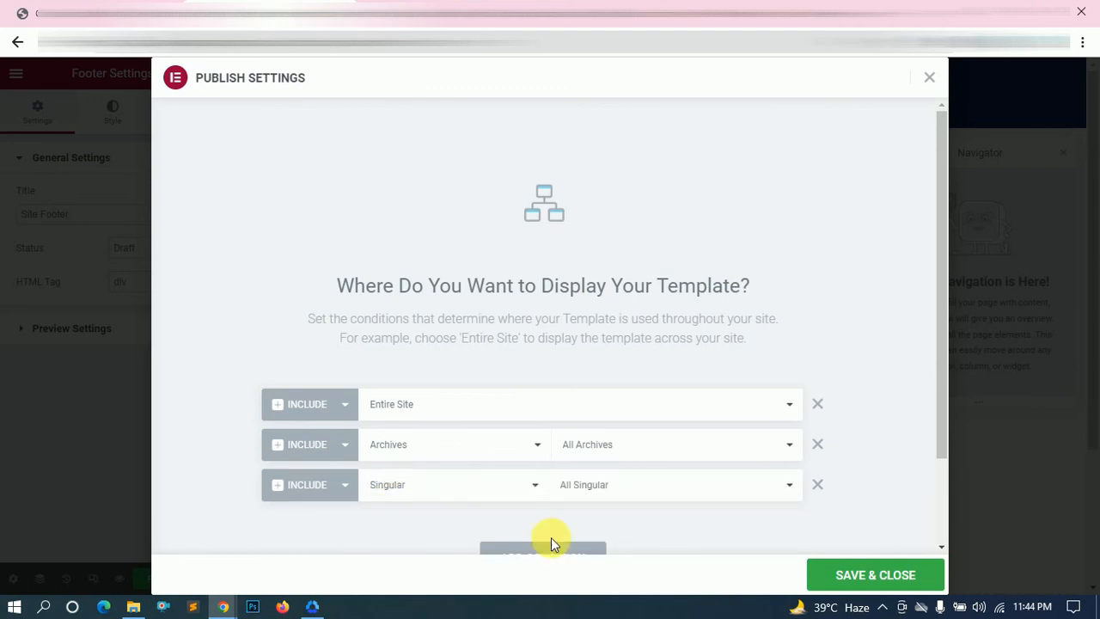
scroll(776, 504, down, 2)
click(842, 574)
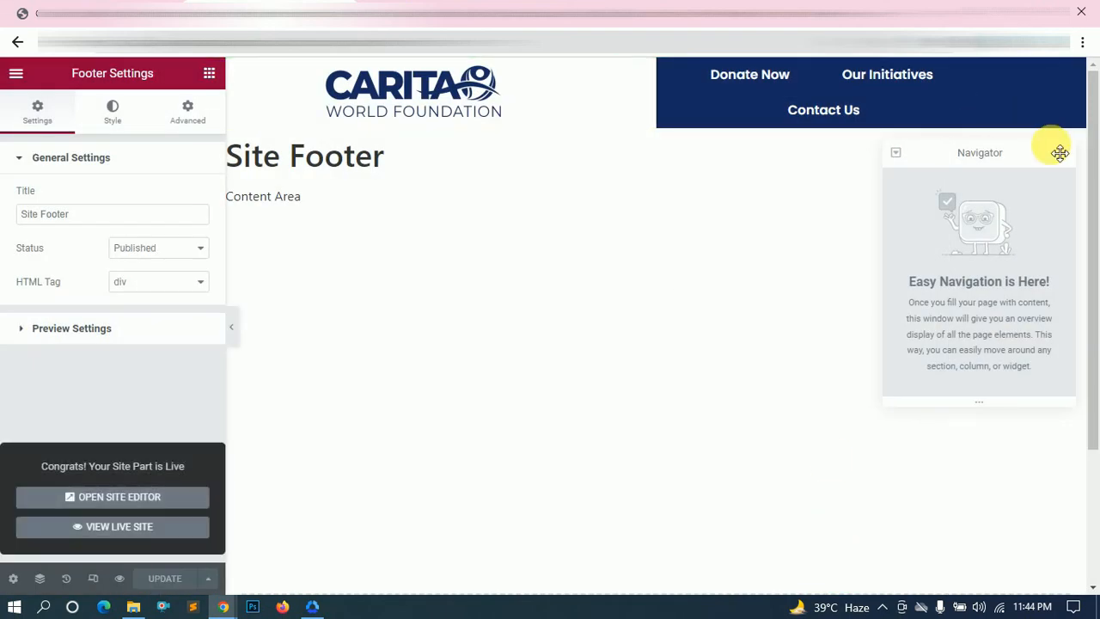
- Add a single-column section with full-width content to the footer and place an Inner Section inside it
click(1063, 152)
scroll(582, 338, down, 5)
click(638, 455)
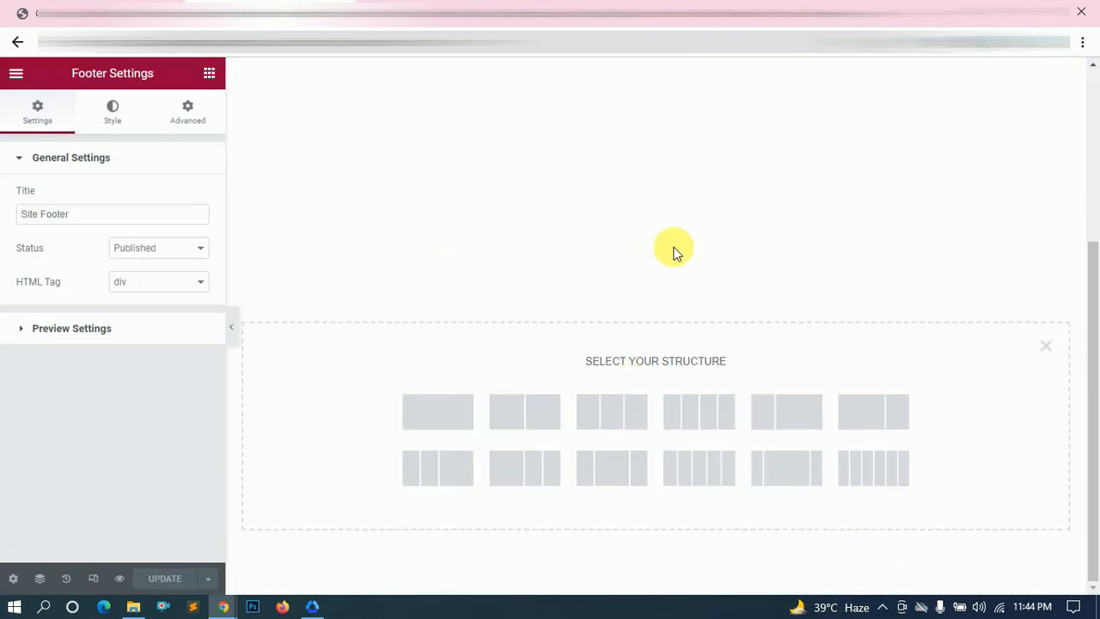
click(439, 418)
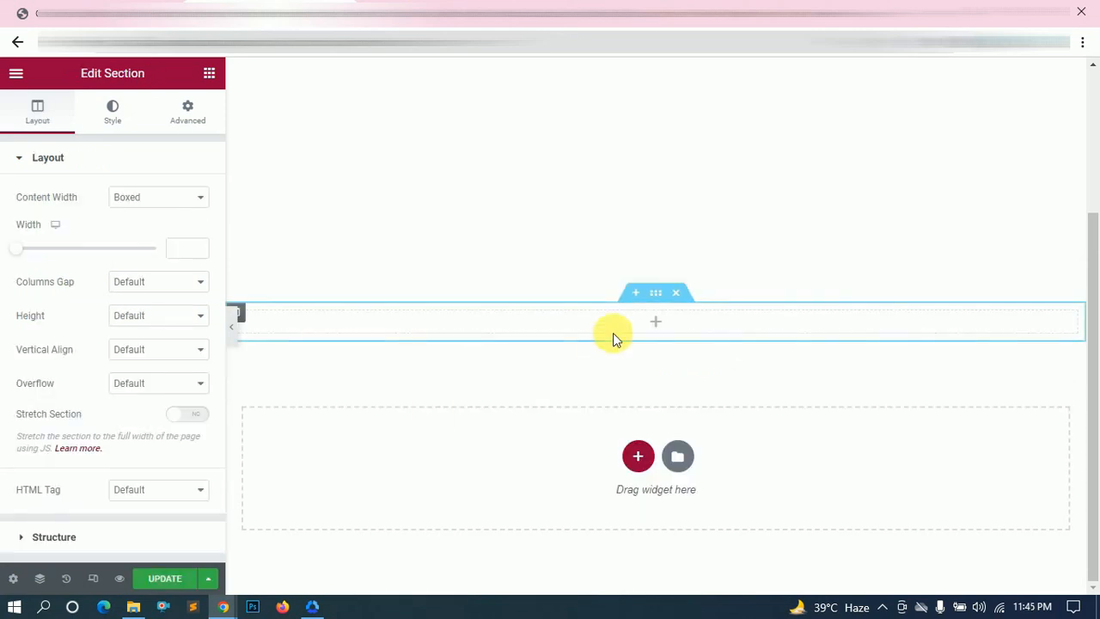
click(127, 201)
click(134, 227)
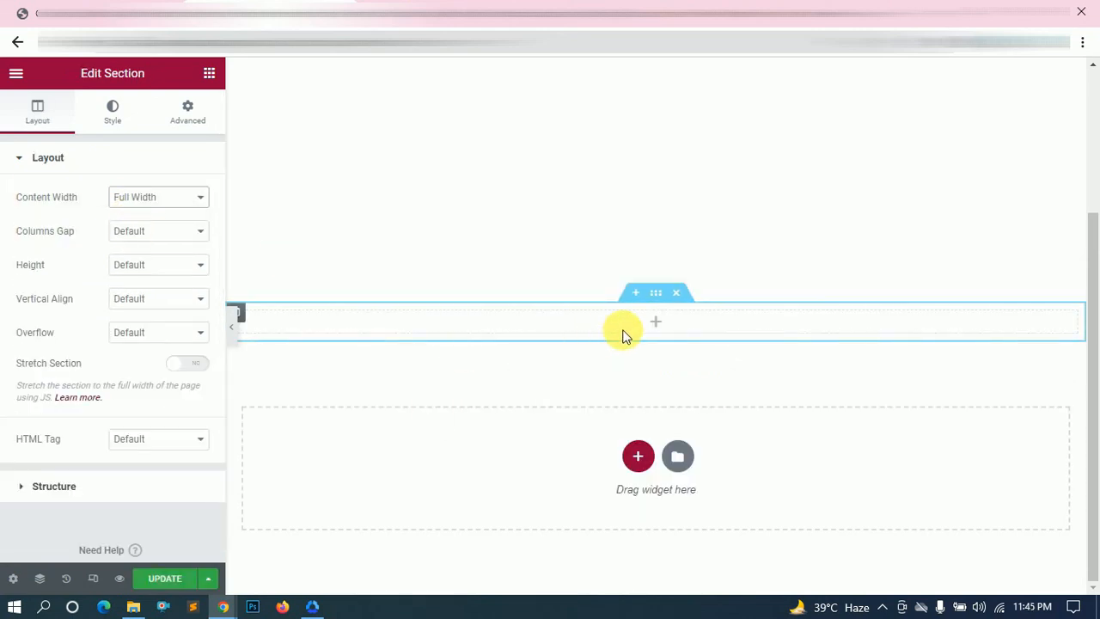
click(658, 322)
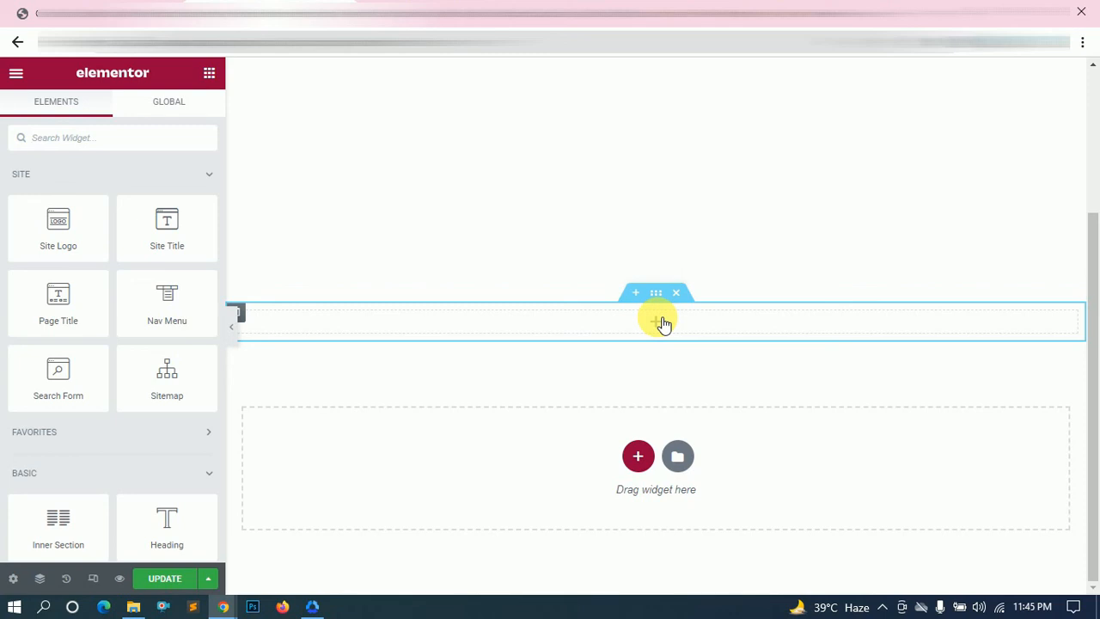
drag(48, 520, 658, 319)
- Switch to the Figma design and examine the footer layout of the CARITA - HOME page
key(alt+Tab)
key(alt+Tab)
key(alt+Tab)
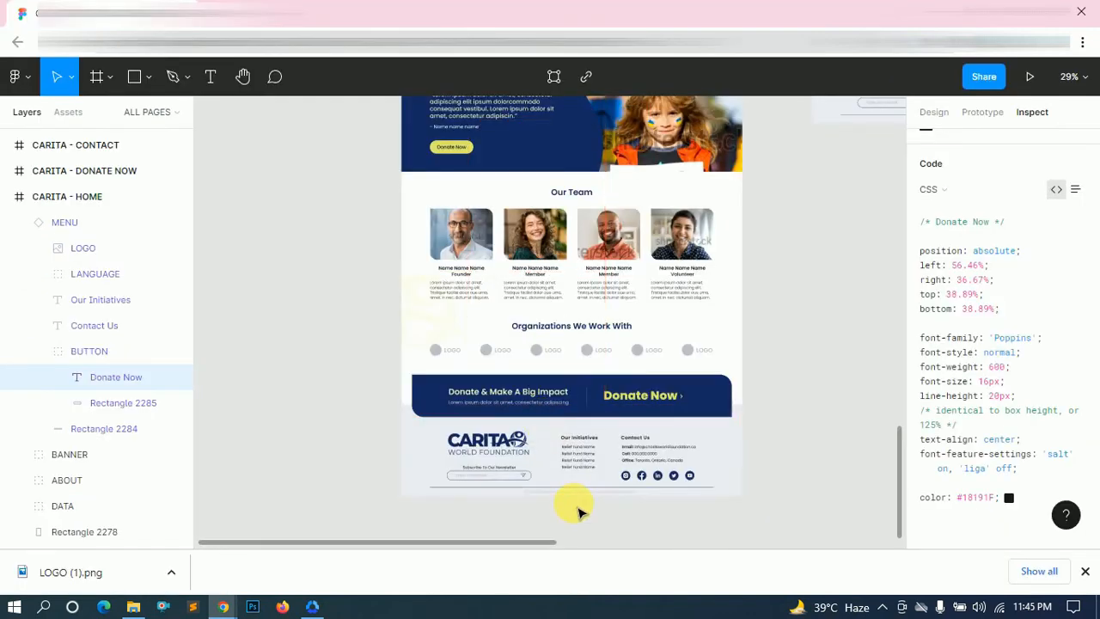
scroll(576, 509, up, 3)
scroll(580, 512, up, 2)
scroll(580, 512, down, 1)
scroll(579, 512, up, 1)
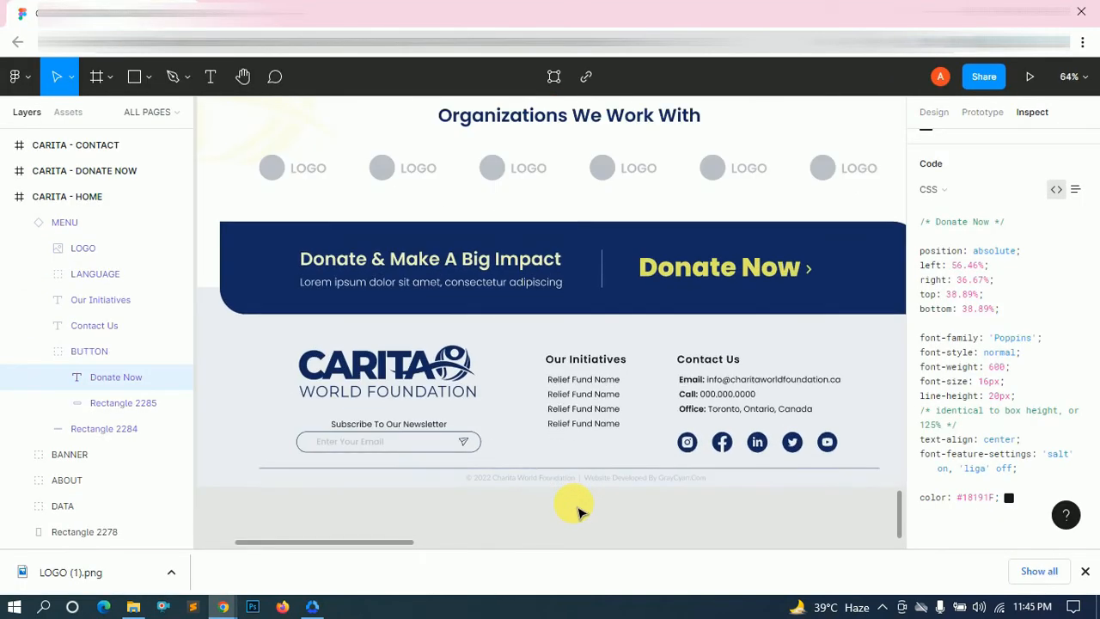
- Return to the Elementor footer and duplicate the first column of the inner section
key(alt+Tab)
key(alt+Tab)
key(alt+Tab)
key(alt+Tab)
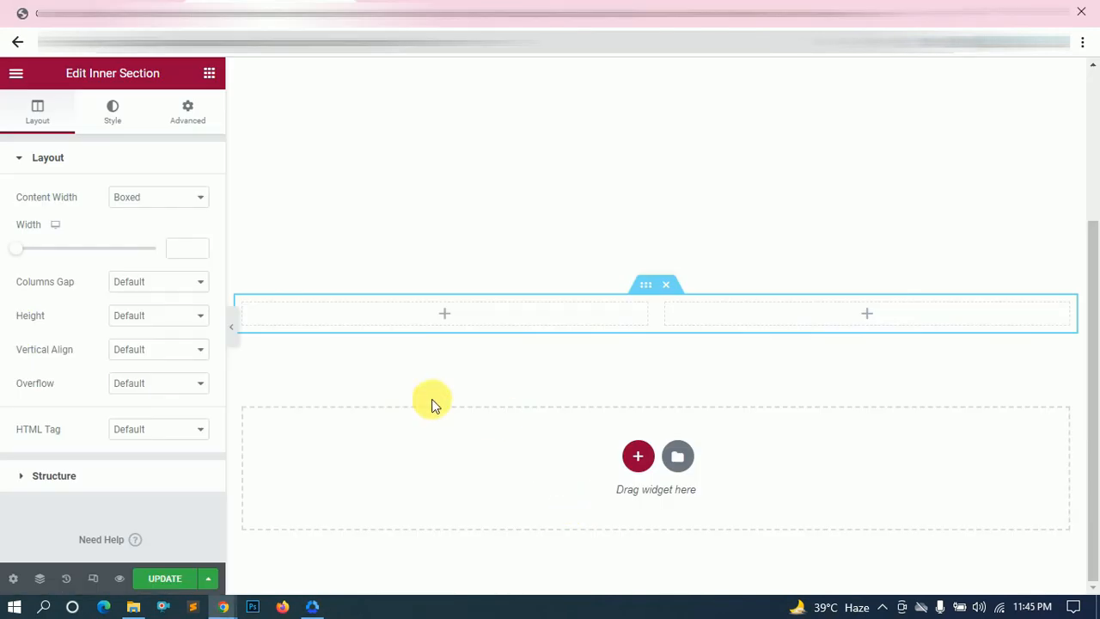
right_click(249, 306)
click(289, 345)
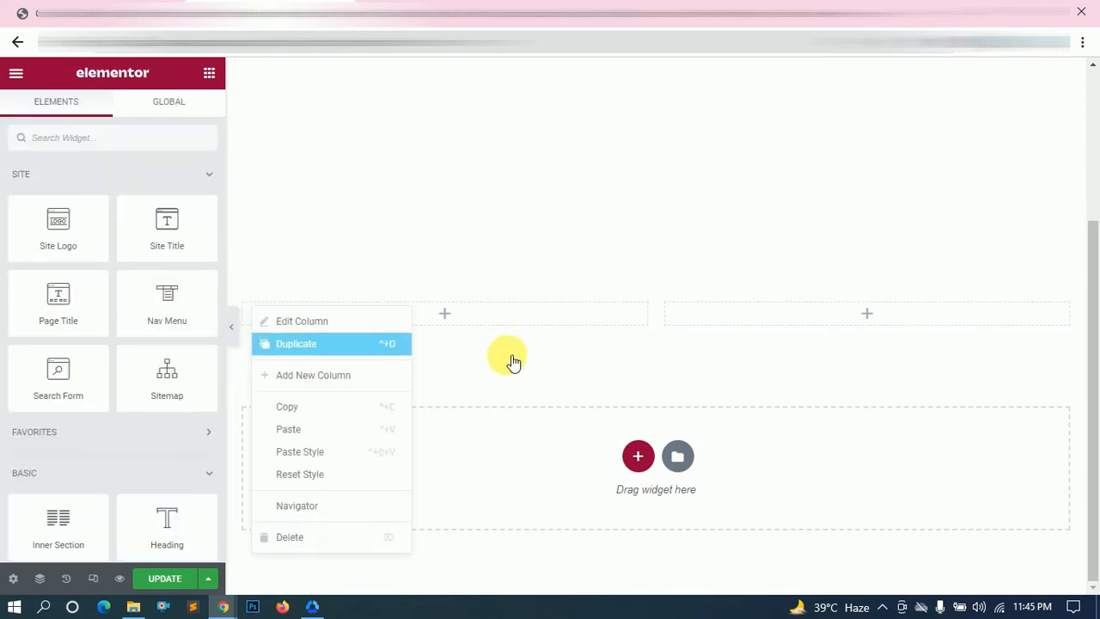
- Place an Image widget in the first inner column and set its image size to Full
click(209, 73)
text(i)
drag(65, 290, 325, 331)
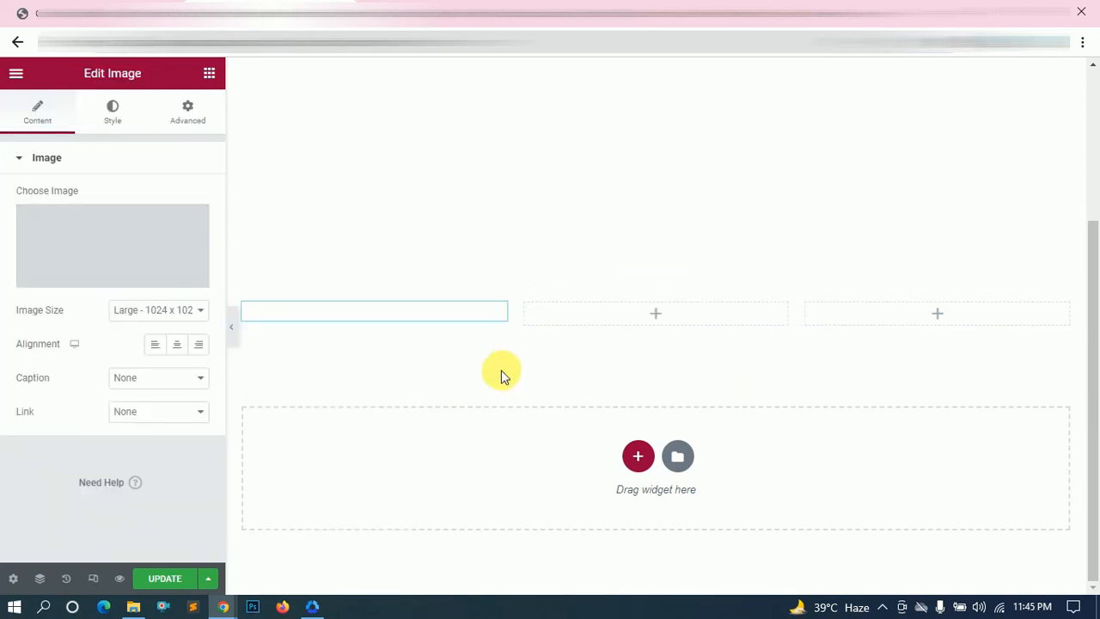
click(129, 310)
click(131, 402)
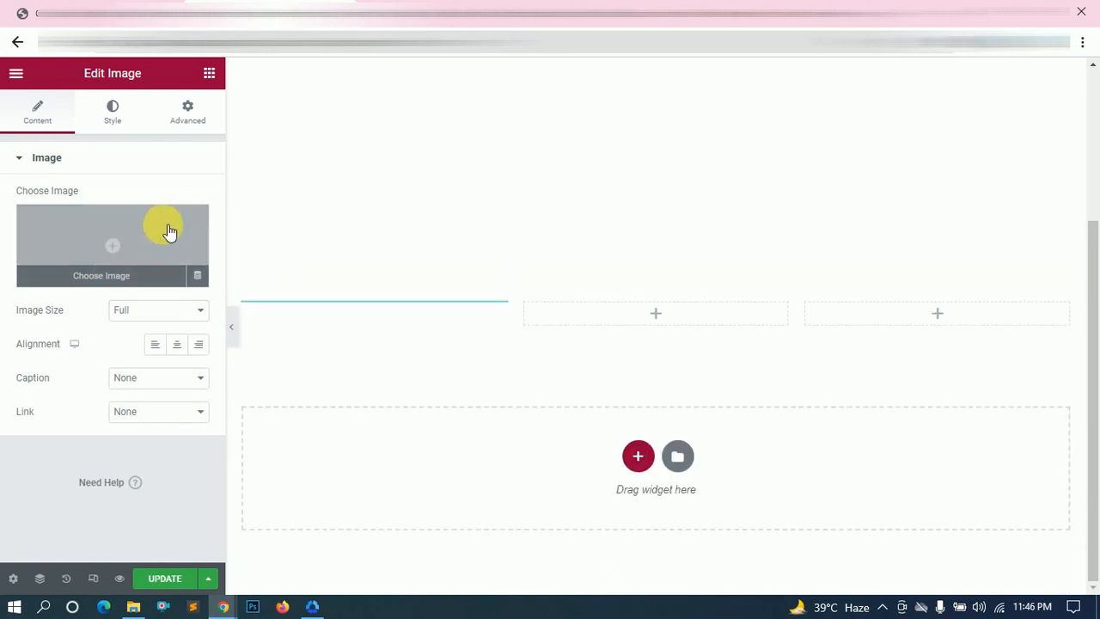
- Switch to Figma and export the footer's CARITA logo as a 1x PNG
key(alt+Tab)
click(572, 361)
click(393, 368)
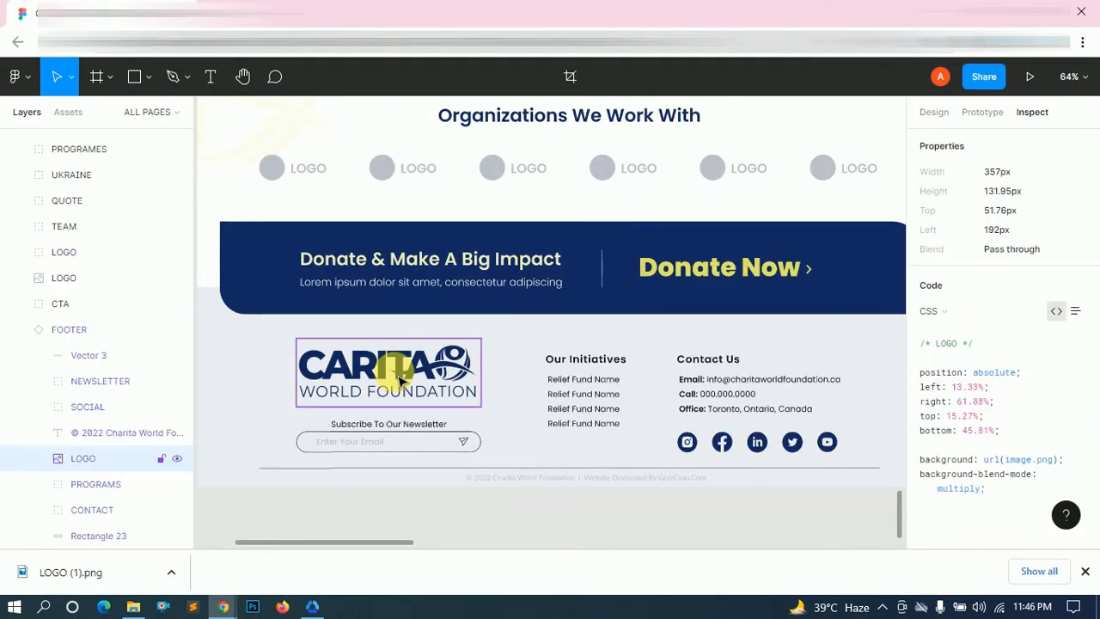
click(933, 112)
scroll(1031, 426, down, 3)
click(966, 488)
click(997, 461)
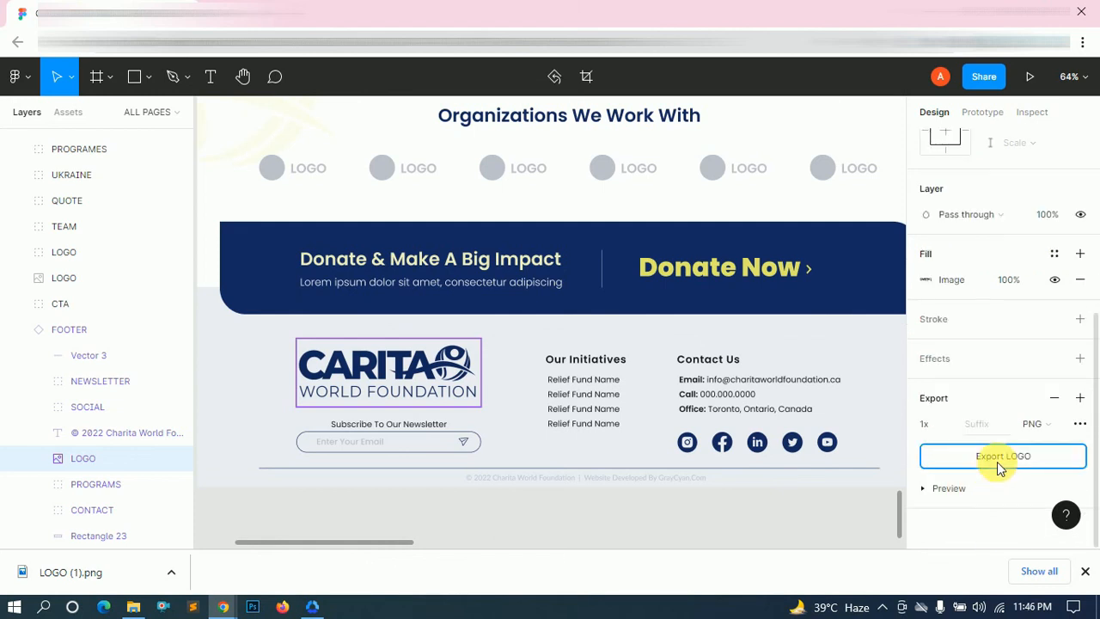
- Upload LOGO (2).png to the media library in Elementor and insert it into the Image widget
key(alt+Tab)
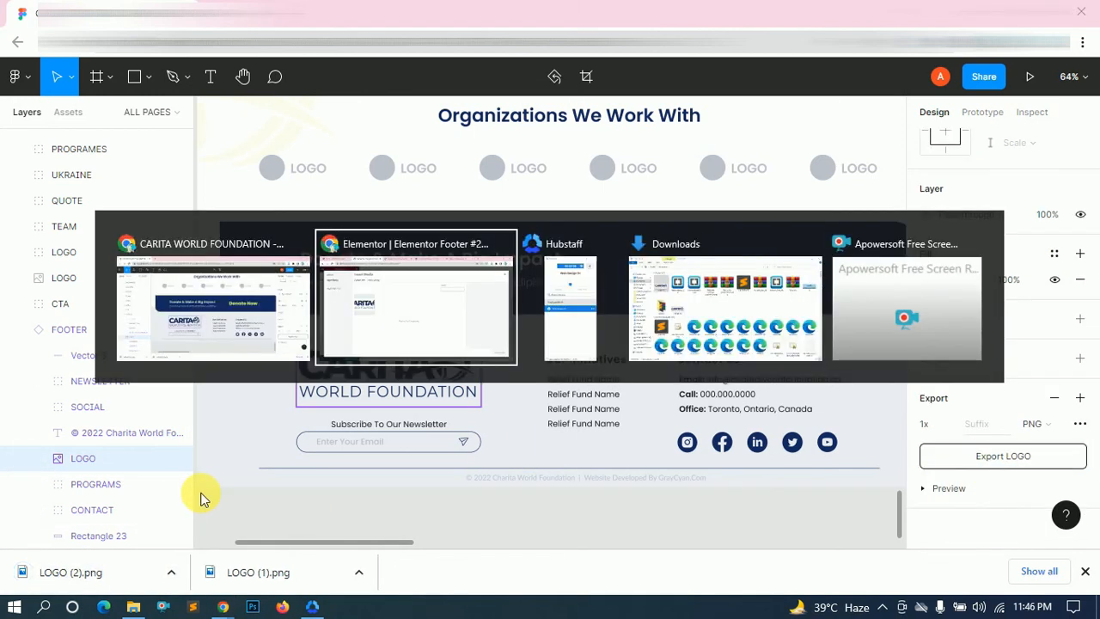
key(alt+Tab)
drag(68, 571, 349, 388)
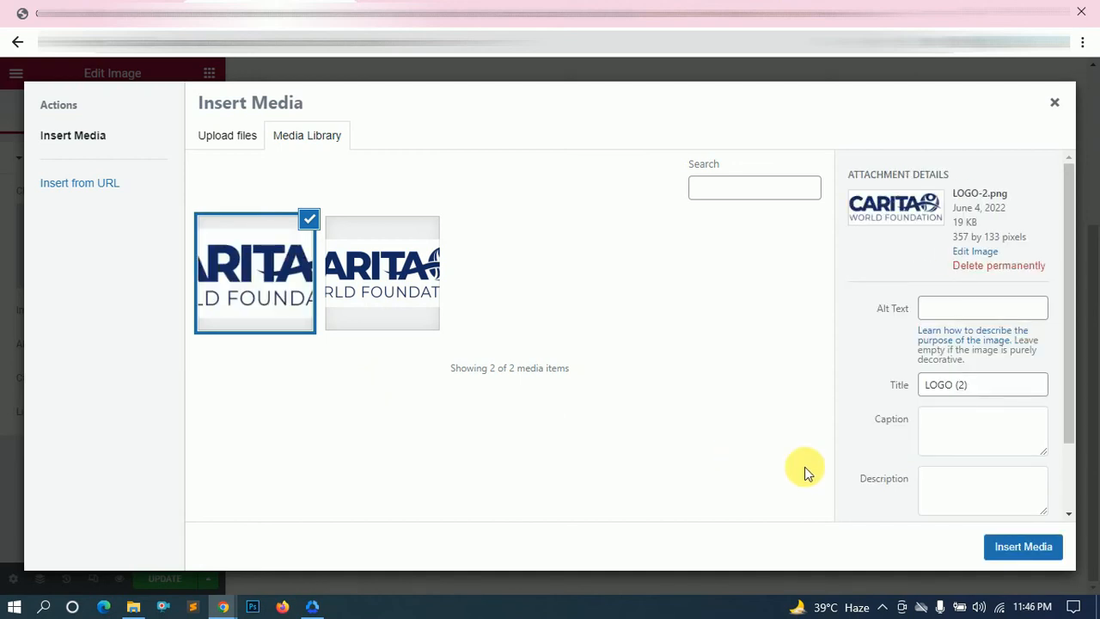
click(1023, 546)
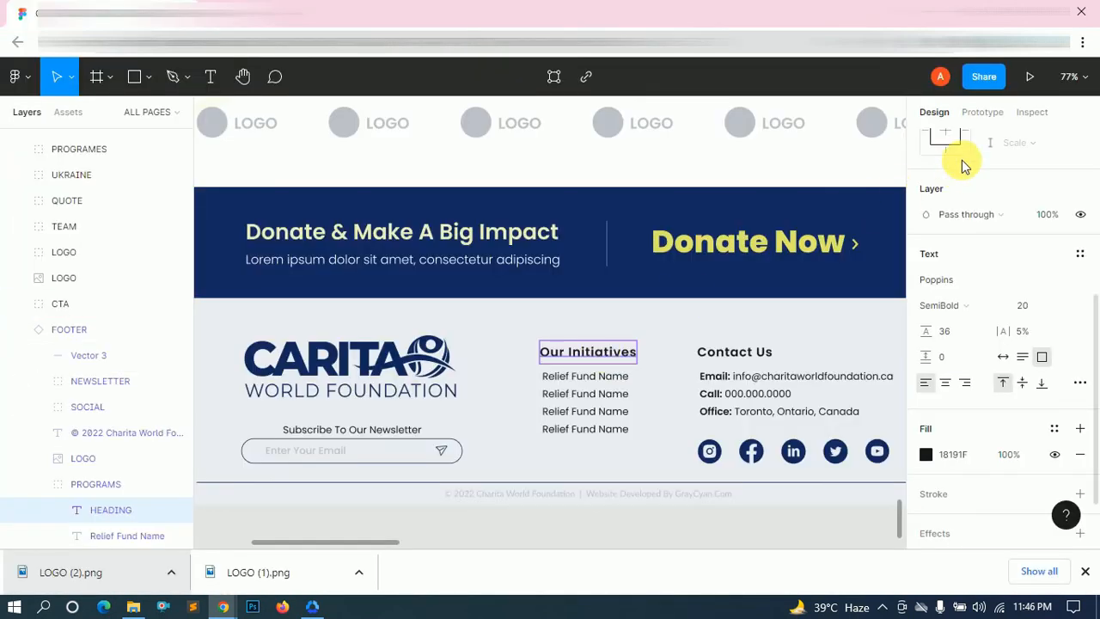
- Inspect the typography and colour of the footer's Our Initiatives heading in Figma
click(1030, 113)
scroll(1000, 369, down, 3)
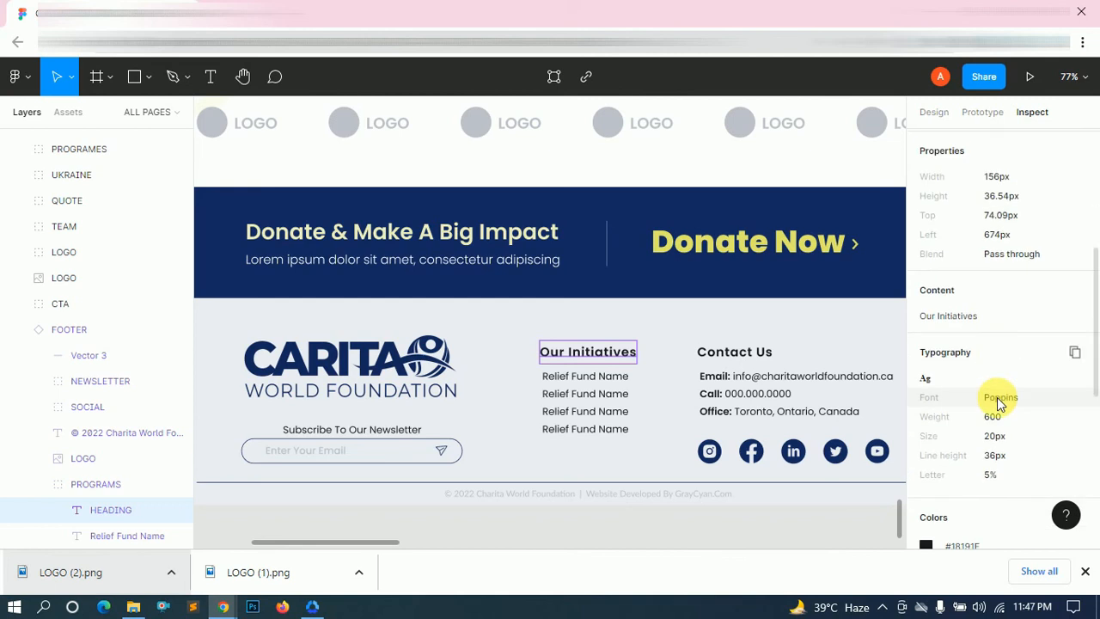
scroll(1000, 404, down, 1)
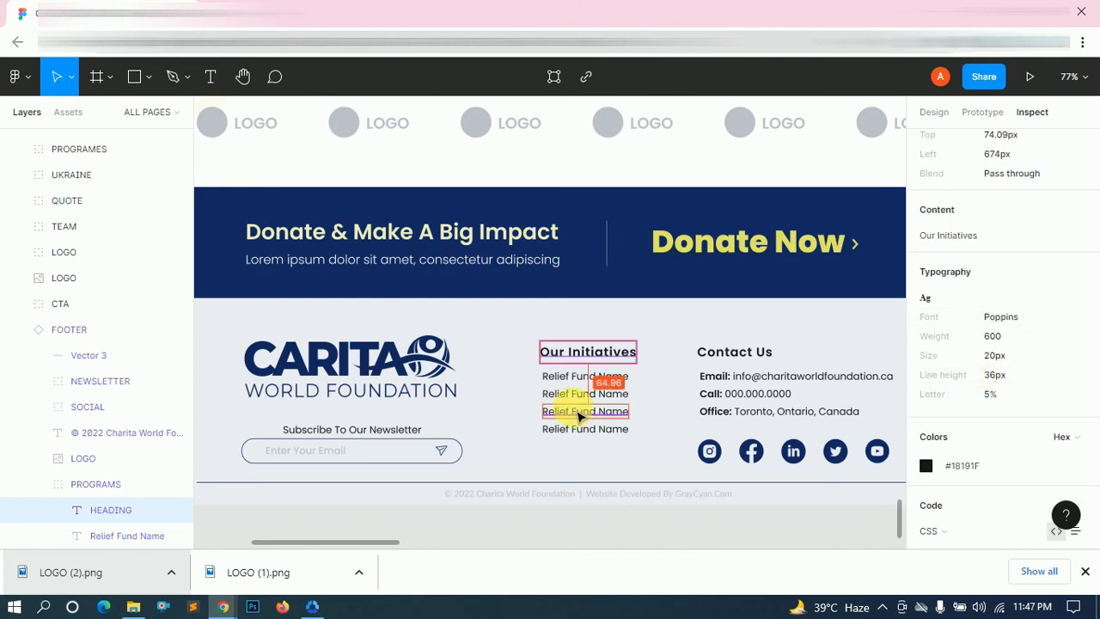
- Return to Elementor and add a left-aligned Heading widget to the middle column
key(alt+Tab)
drag(166, 519, 601, 331)
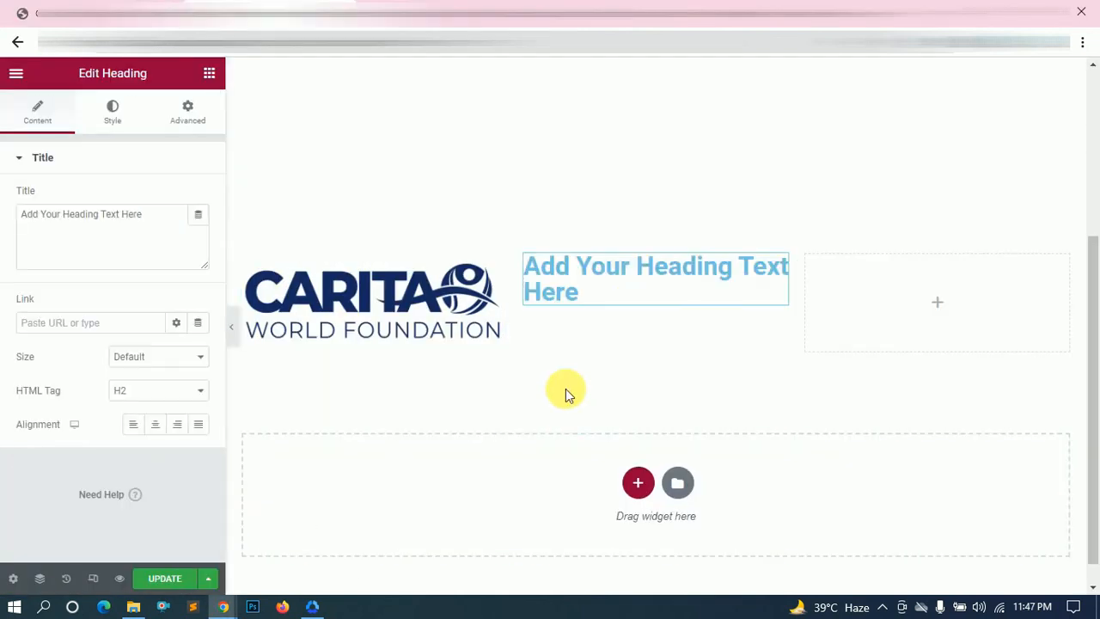
click(133, 424)
- Replace the heading's title with Our Initiatives, copied from the Figma footer
triple_click(101, 260)
key(alt+Tab)
double_click(624, 354)
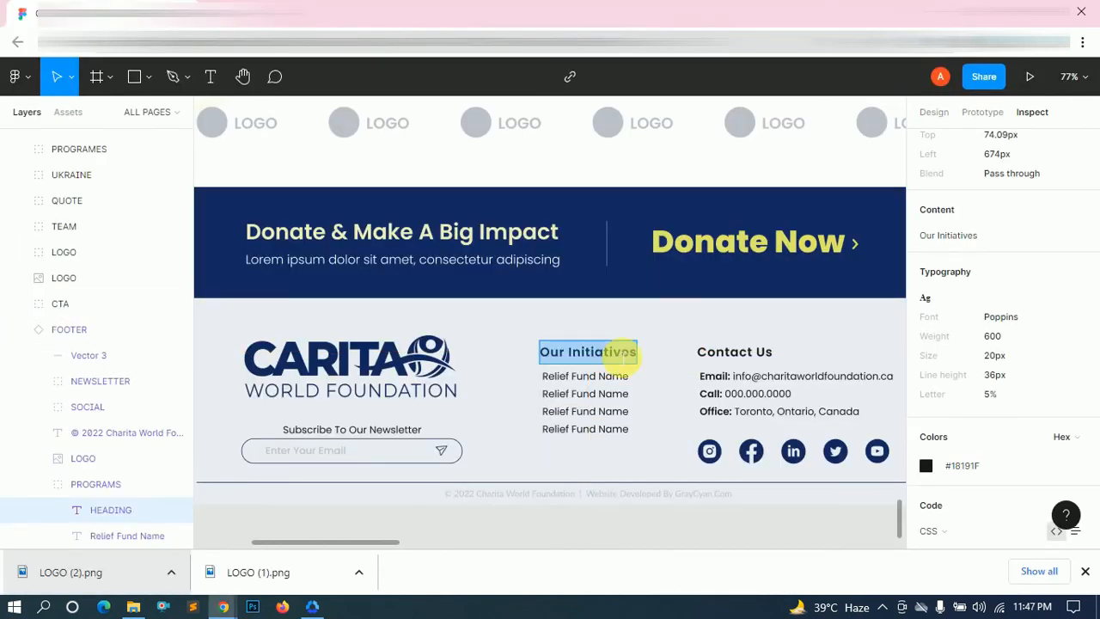
key(ctrl+c)
key(alt+Tab)
key(ctrl+v)
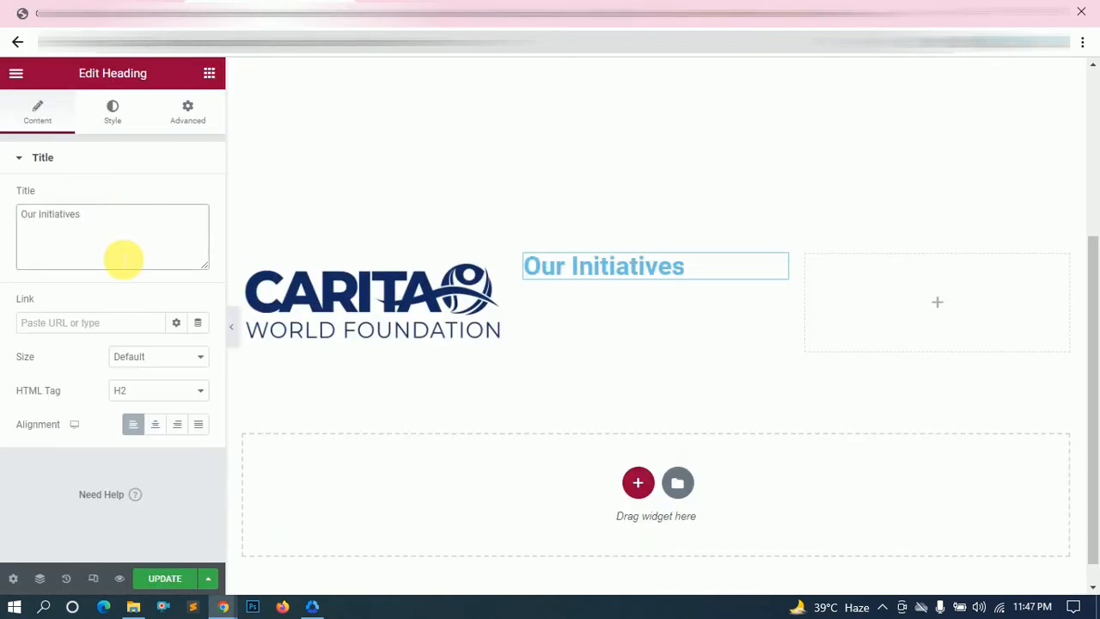
- Set the heading's text colour to 18191F, copied from the Figma inspection values
click(113, 112)
key(alt+Tab)
click(956, 467)
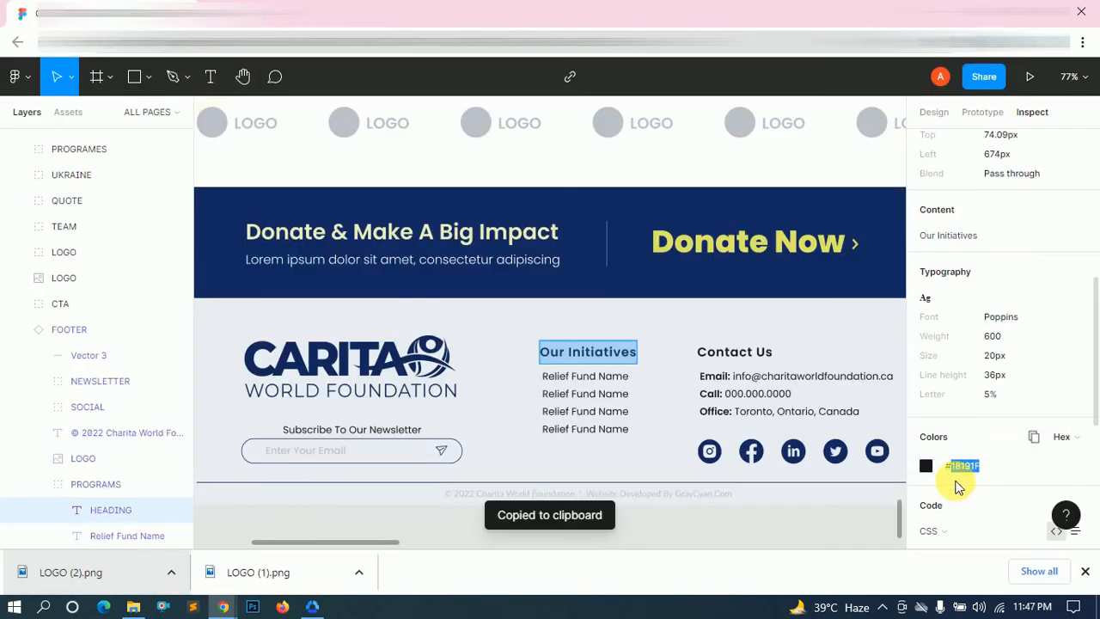
key(alt+Tab)
click(199, 200)
key(ctrl+v)
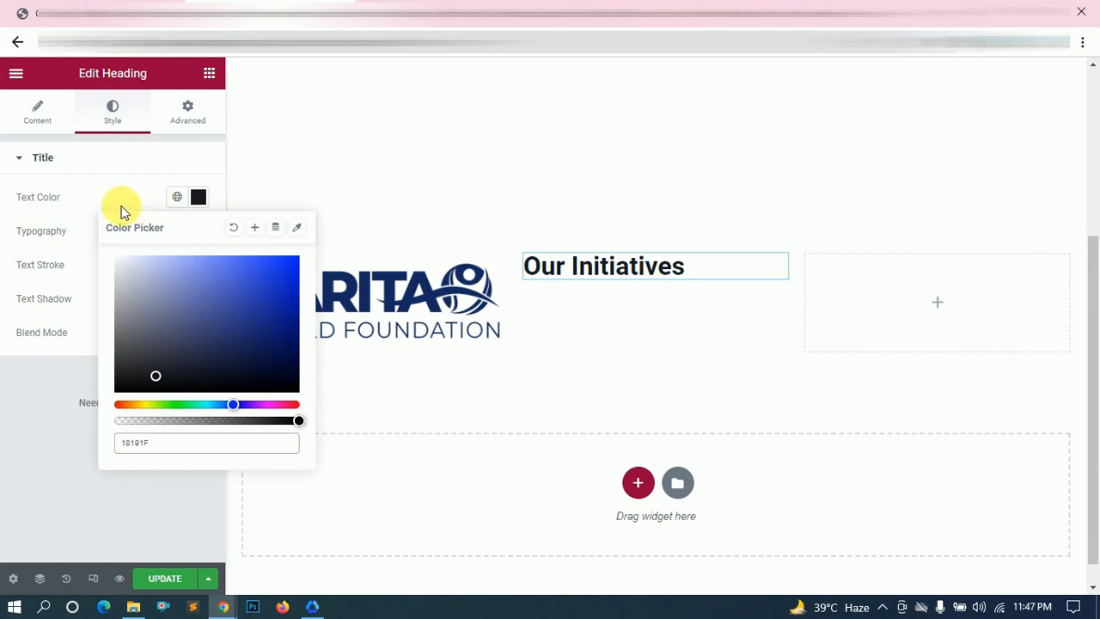
click(120, 211)
- Set the Our Initiatives heading's typography to a size of 20 px in the Poppins font family
click(199, 231)
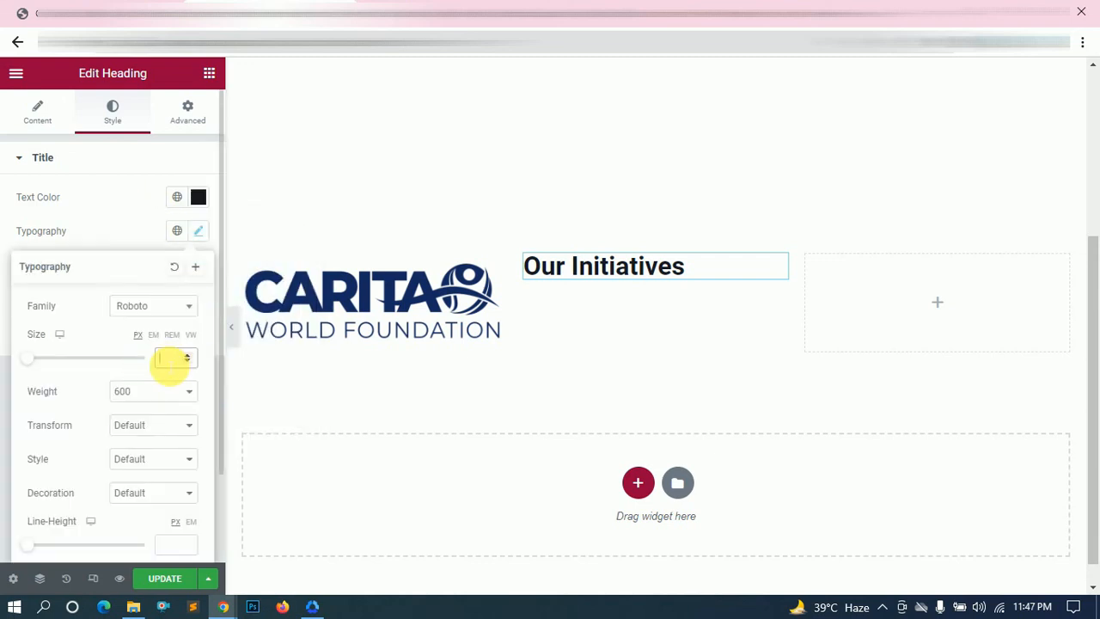
text(20)
click(167, 307)
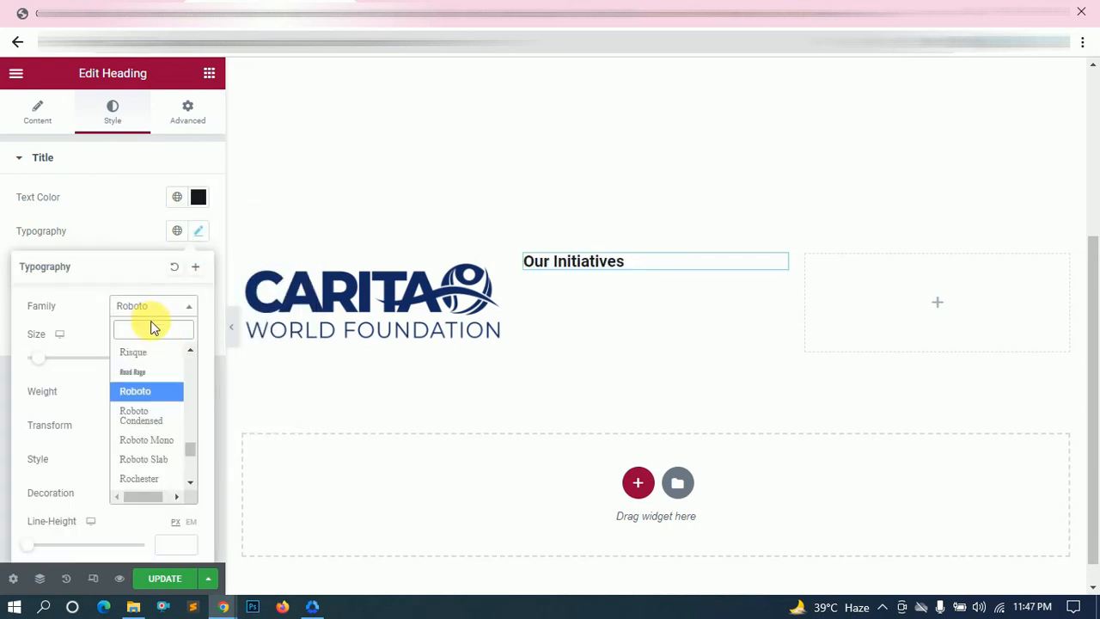
text(popp)
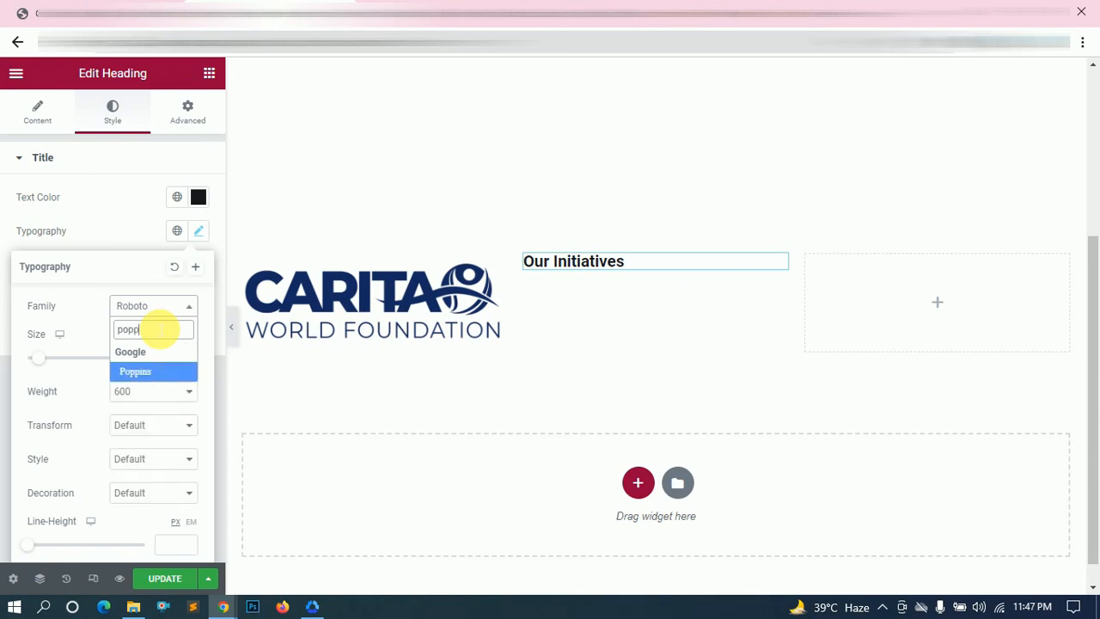
click(147, 378)
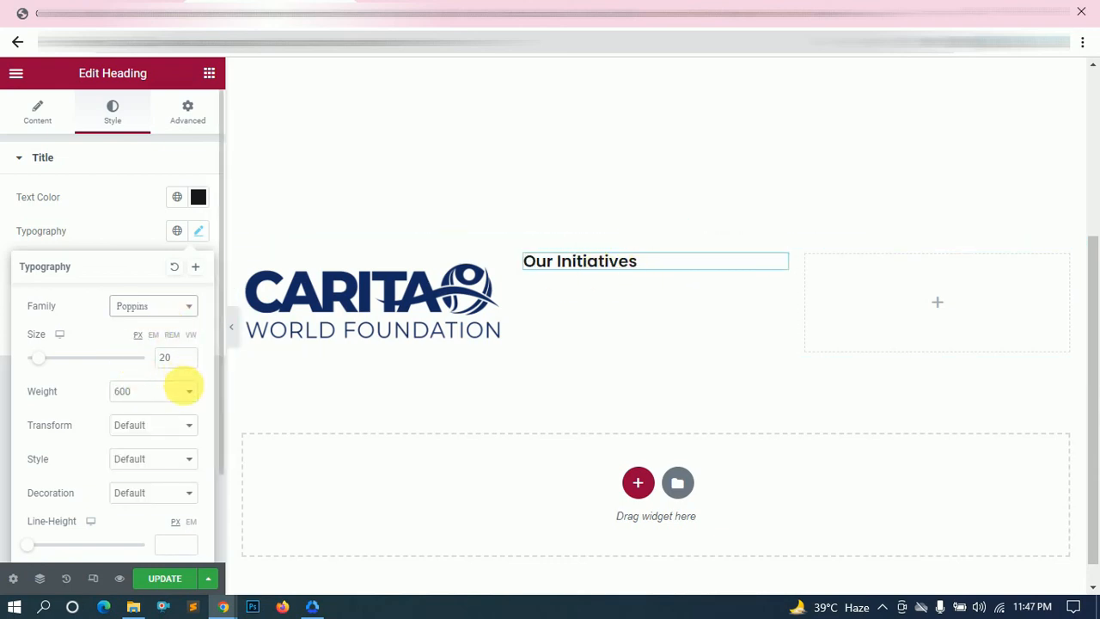
- Recheck the heading's typography in Figma and set its line height in Elementor to the design's 36 px
key(alt+Tab)
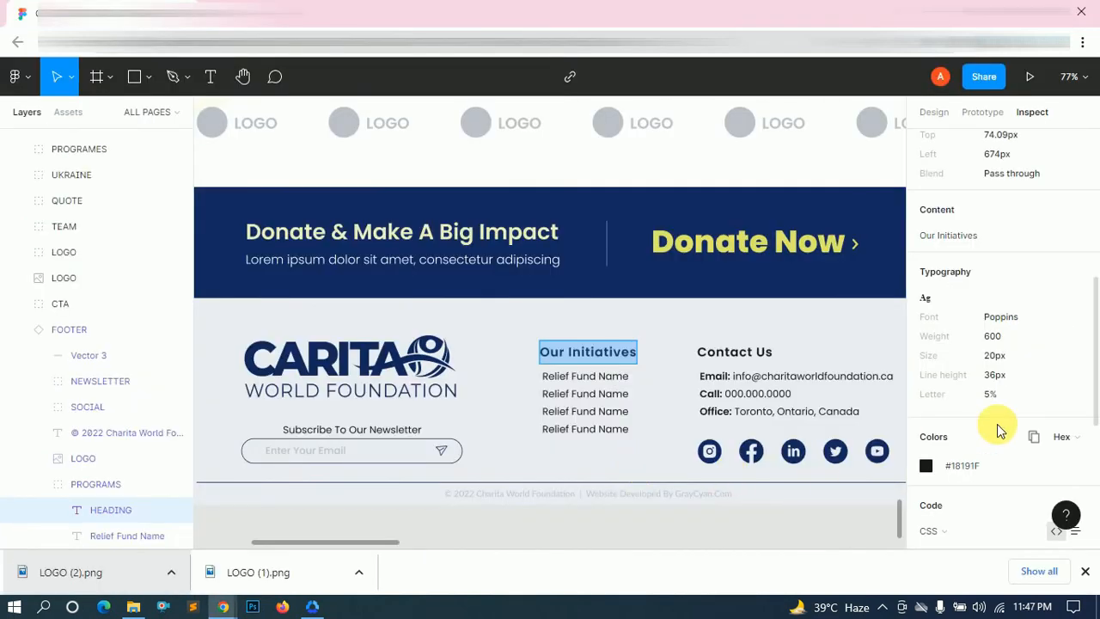
key(alt+Tab)
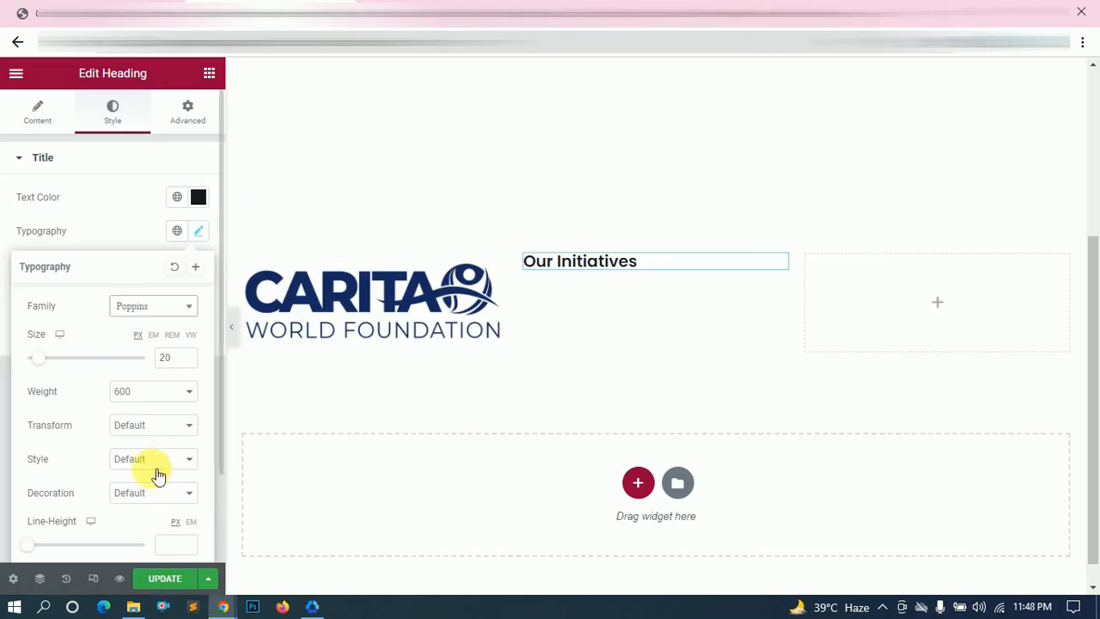
scroll(157, 475, down, 2)
click(173, 439)
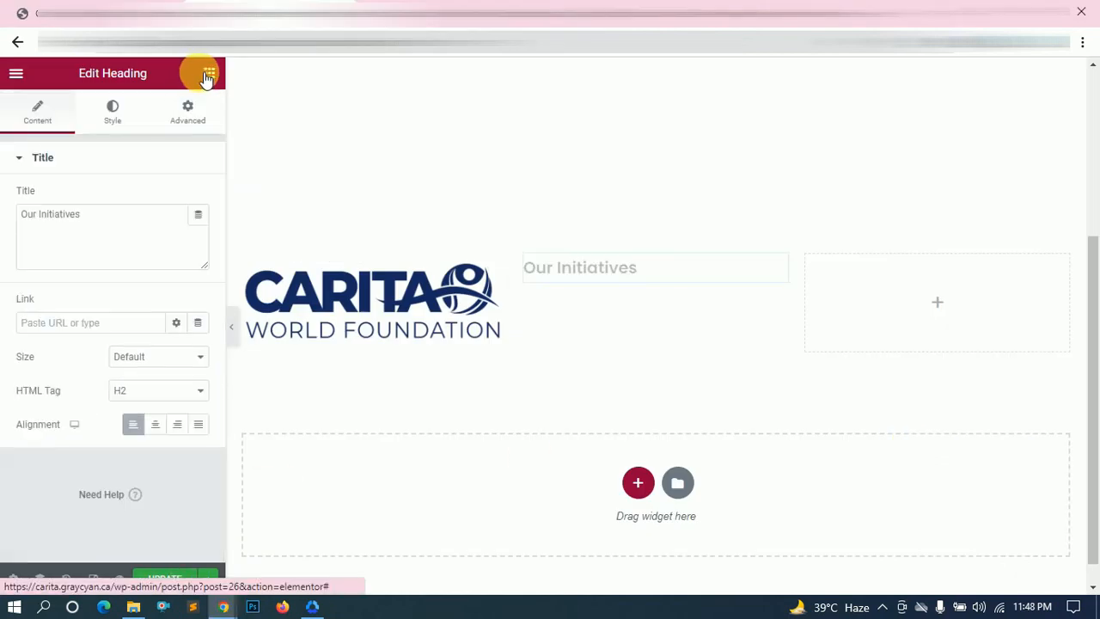
- Find the Icon List widget and add it below the Our Initiatives heading in the middle column
click(207, 76)
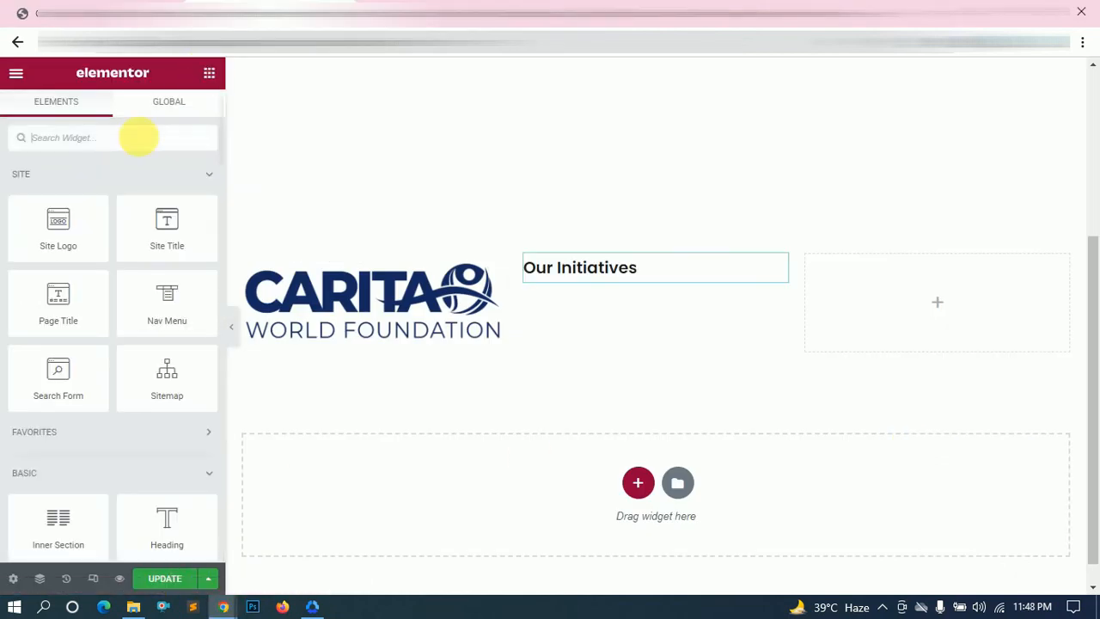
text(list)
drag(83, 189, 661, 288)
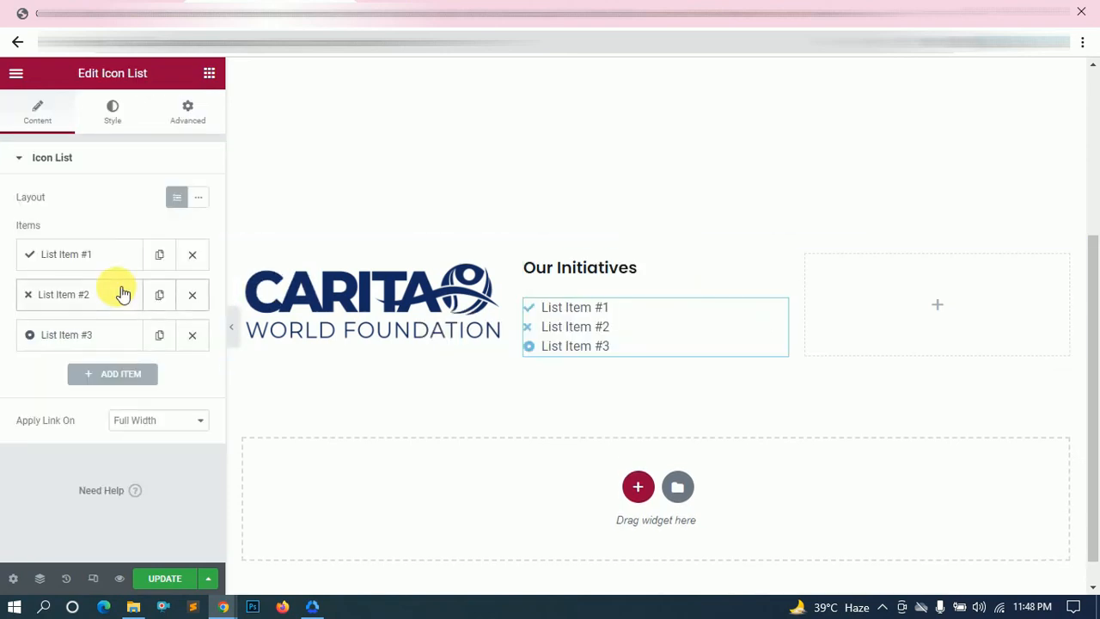
- Remove the first list item's icon and replace its text with Relief Fund Name, copied from the Figma footer
click(119, 257)
click(179, 366)
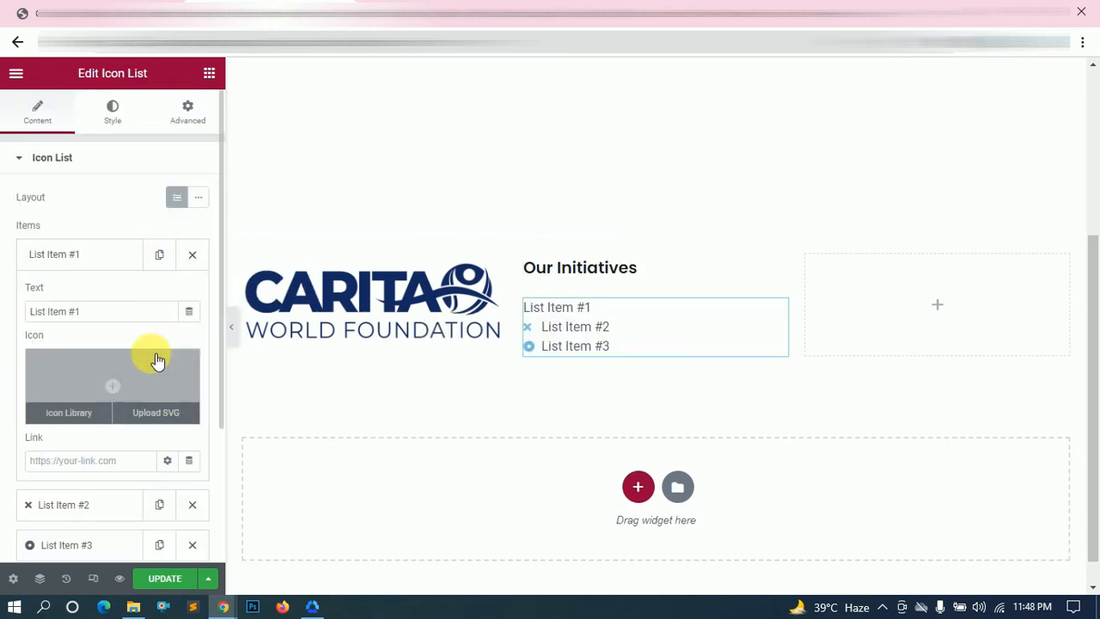
key(alt+Tab)
double_click(613, 390)
click(610, 379)
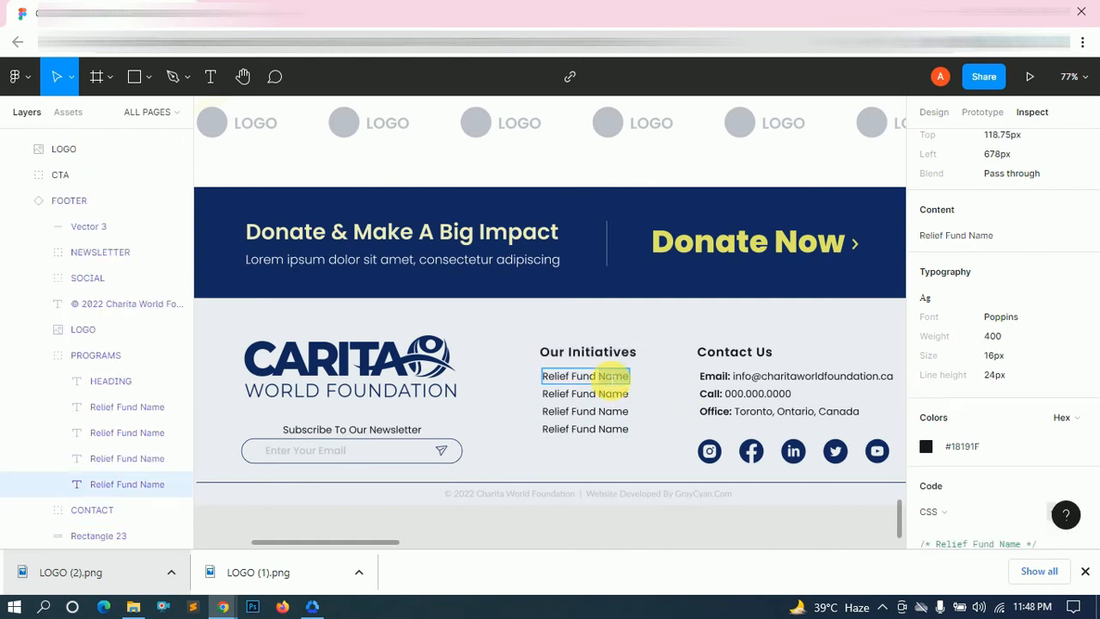
key(alt+Tab)
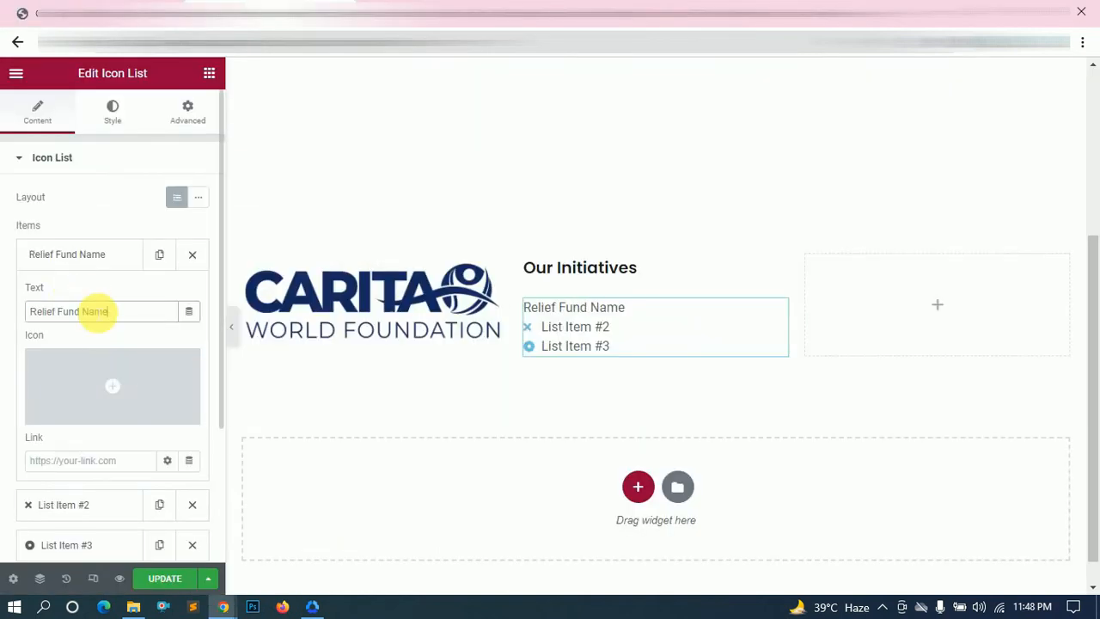
click(112, 254)
- Delete the two remaining default list items and duplicate the Relief Fund Name item until the list has four entries
click(192, 292)
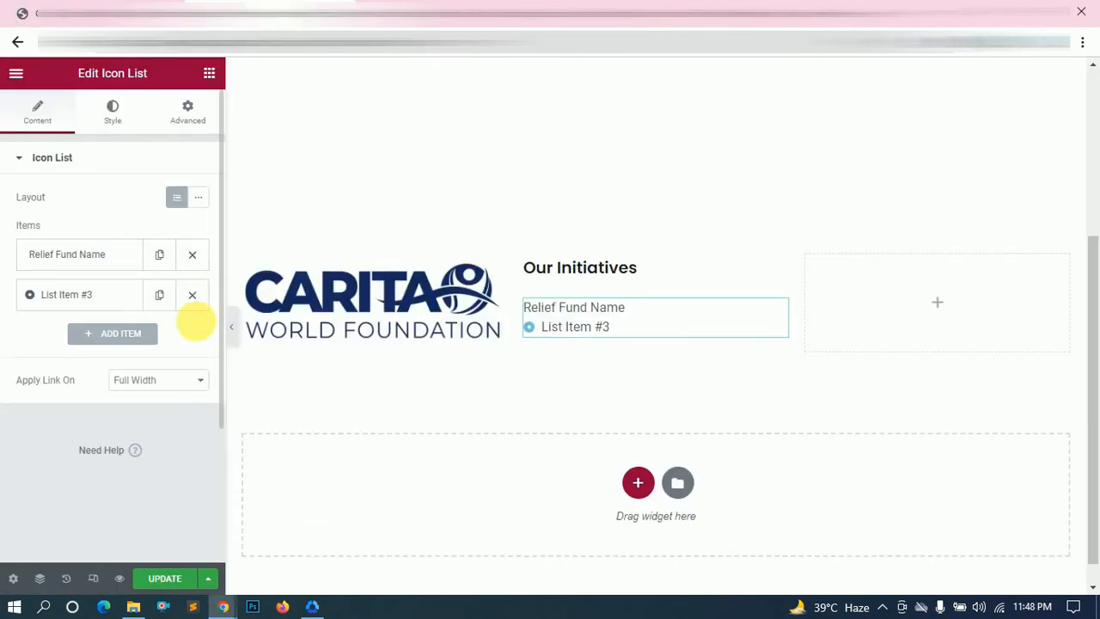
click(191, 293)
click(193, 255)
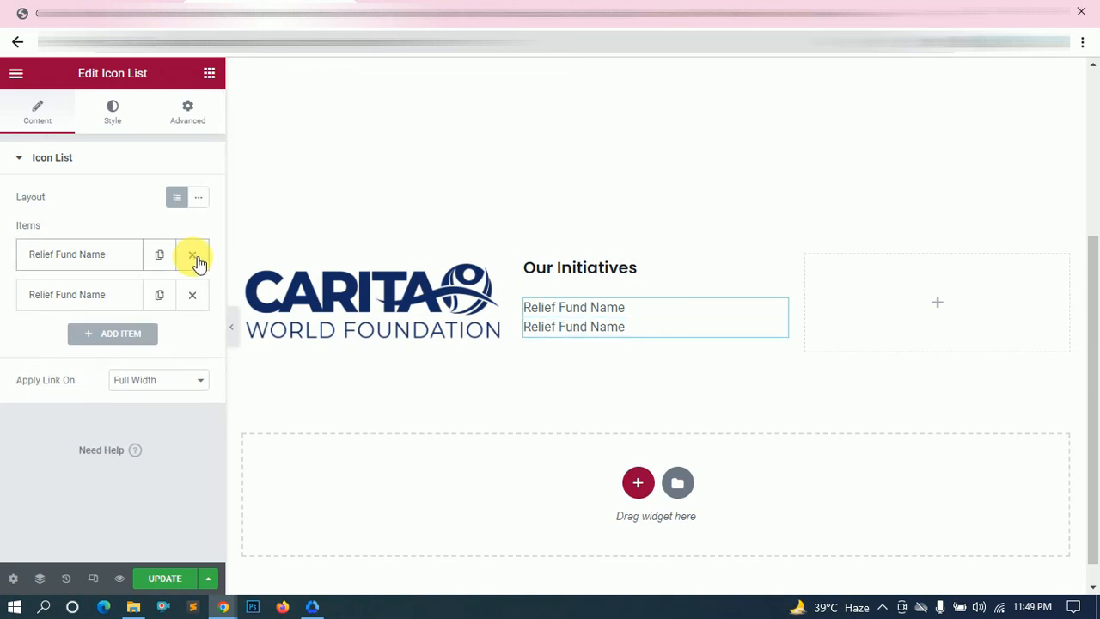
click(171, 293)
click(161, 335)
- Check the Relief Fund Name text's typography in Figma and left-align the icon list in Elementor
key(alt+Tab)
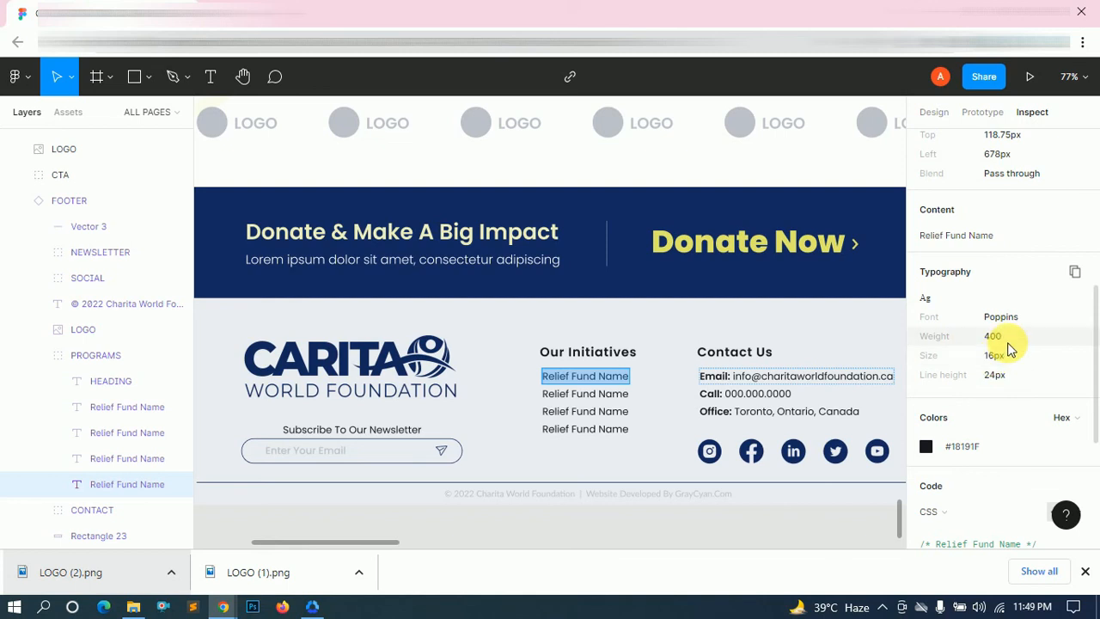
key(alt+Tab)
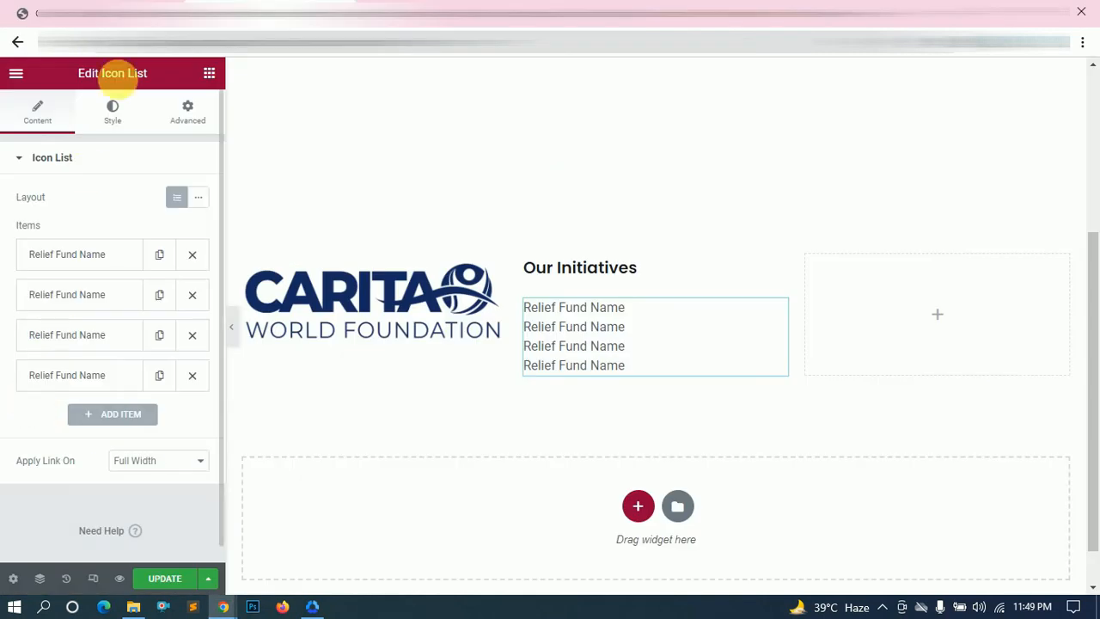
click(123, 118)
key(alt+Tab)
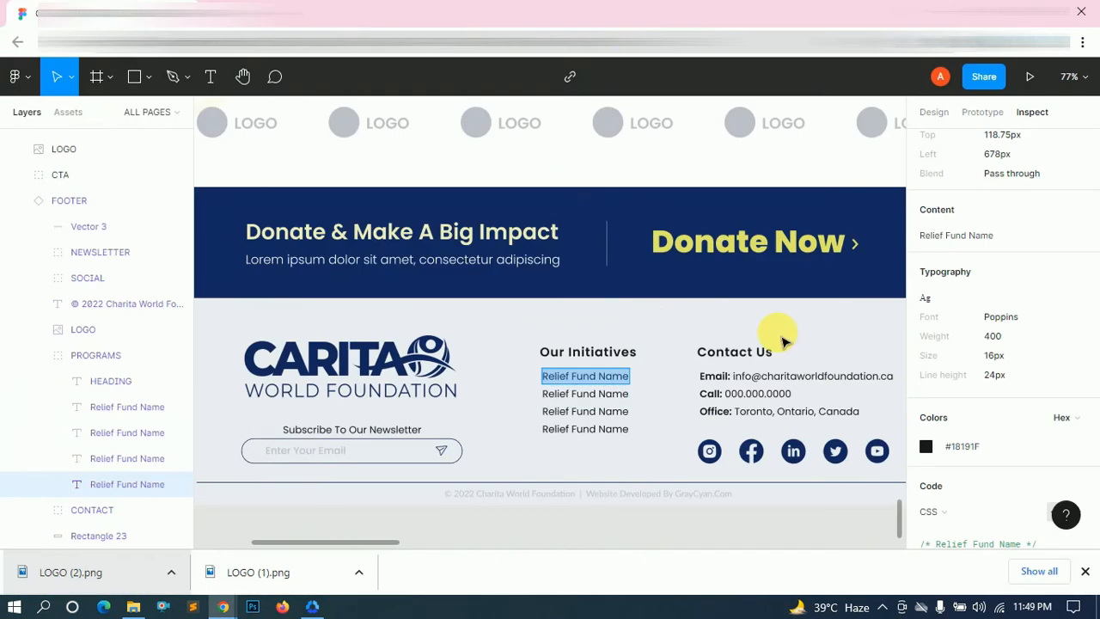
key(alt+Tab)
click(177, 251)
click(160, 251)
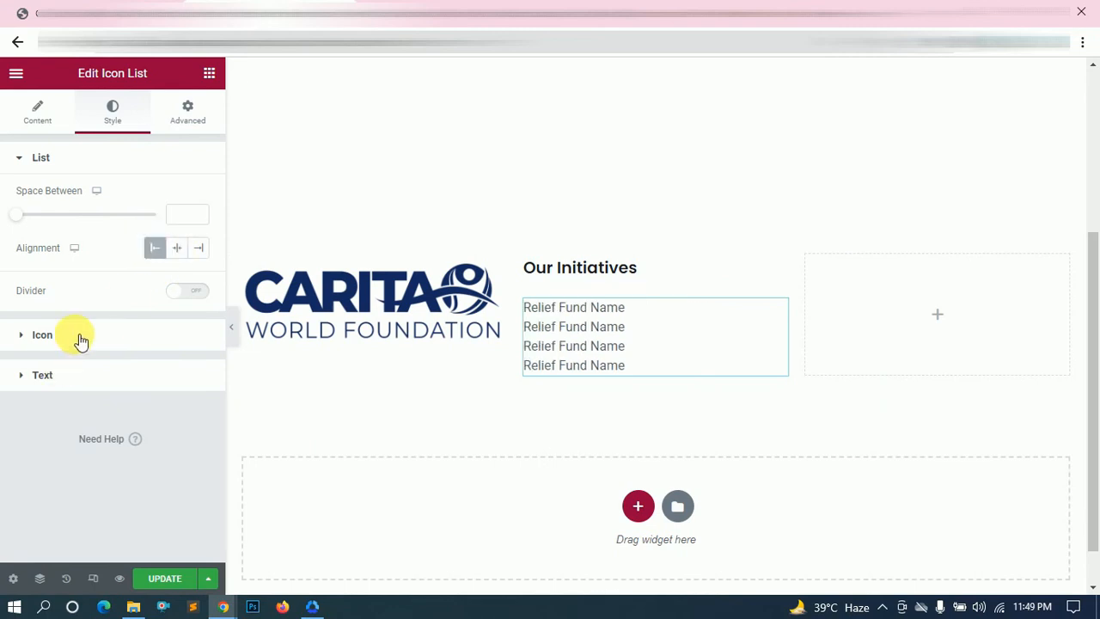
- Set the icon list's text typography to Poppins, size 16 px and line height 24 px
click(86, 375)
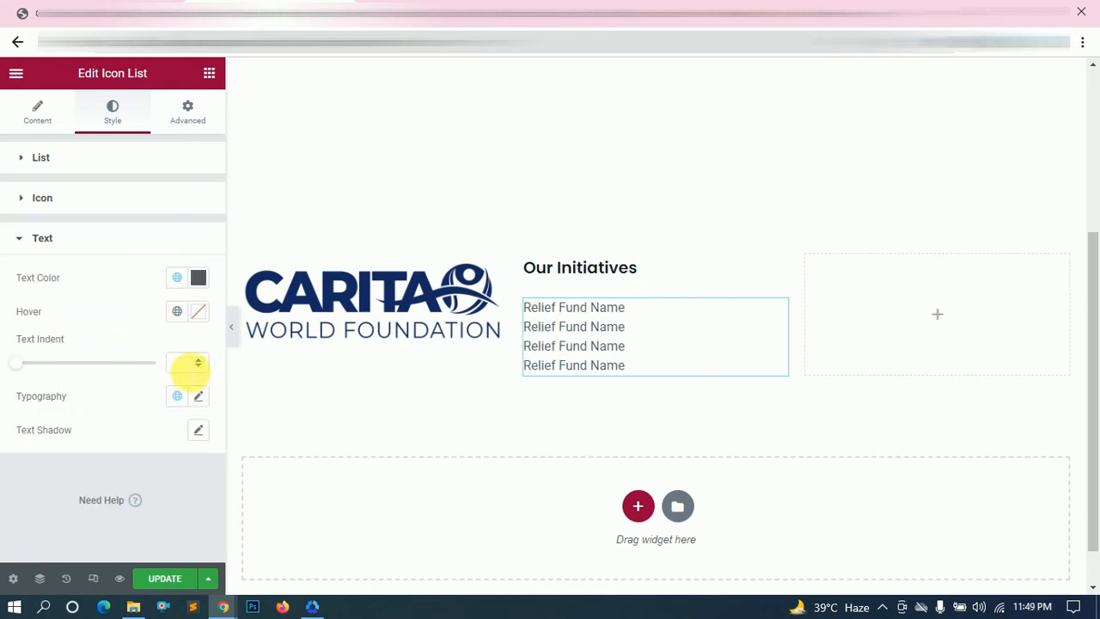
click(198, 396)
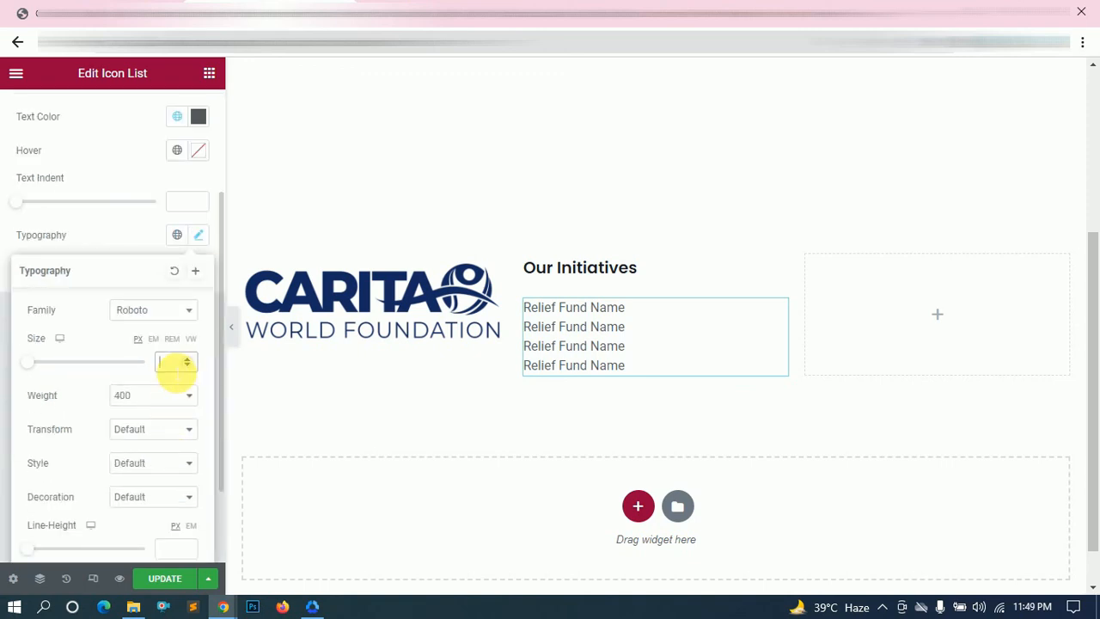
click(175, 365)
text(16)
scroll(152, 417, down, 3)
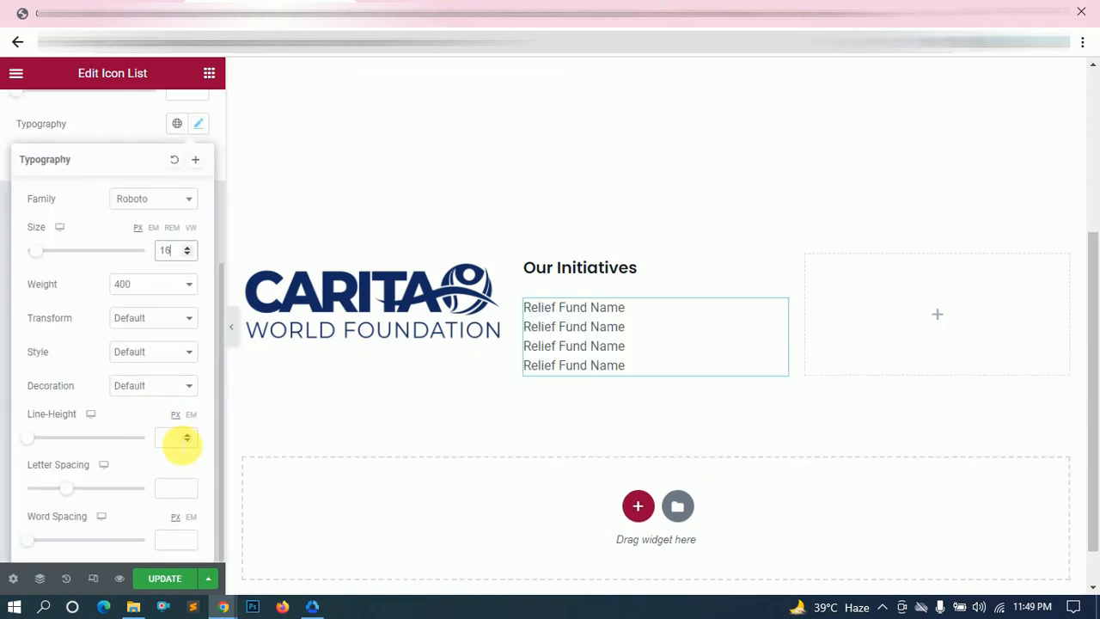
click(176, 438)
text(24)
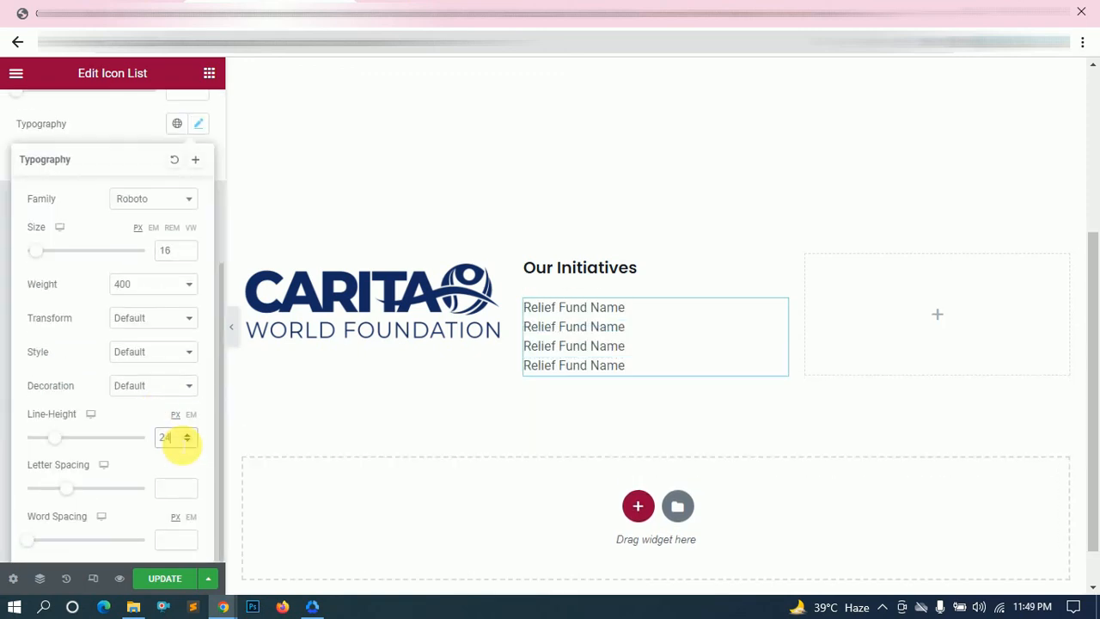
click(171, 202)
text(popp)
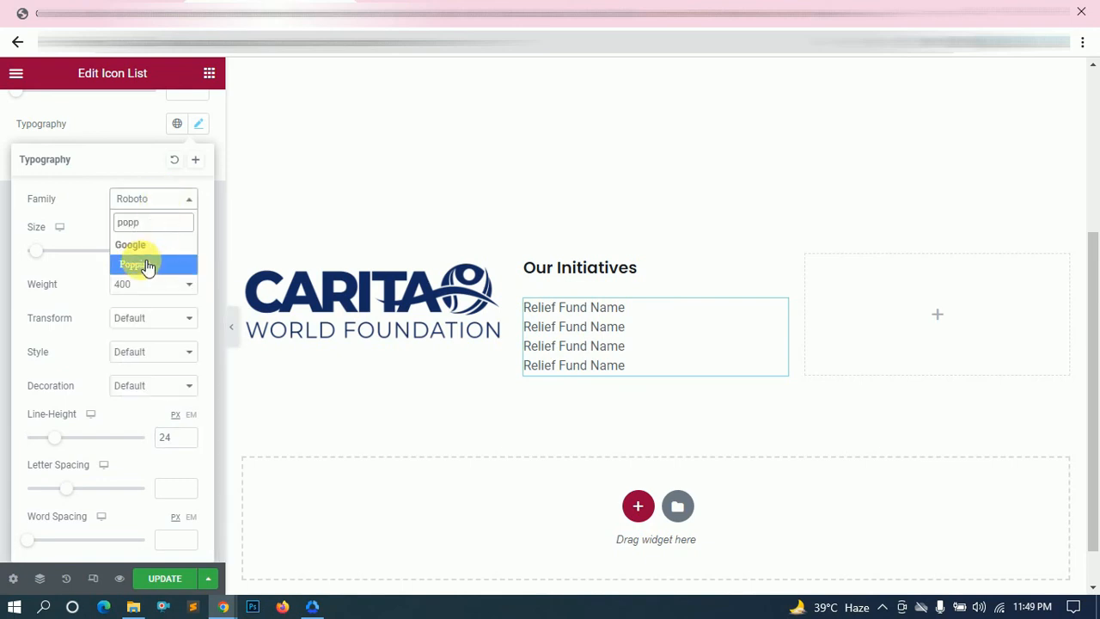
click(148, 266)
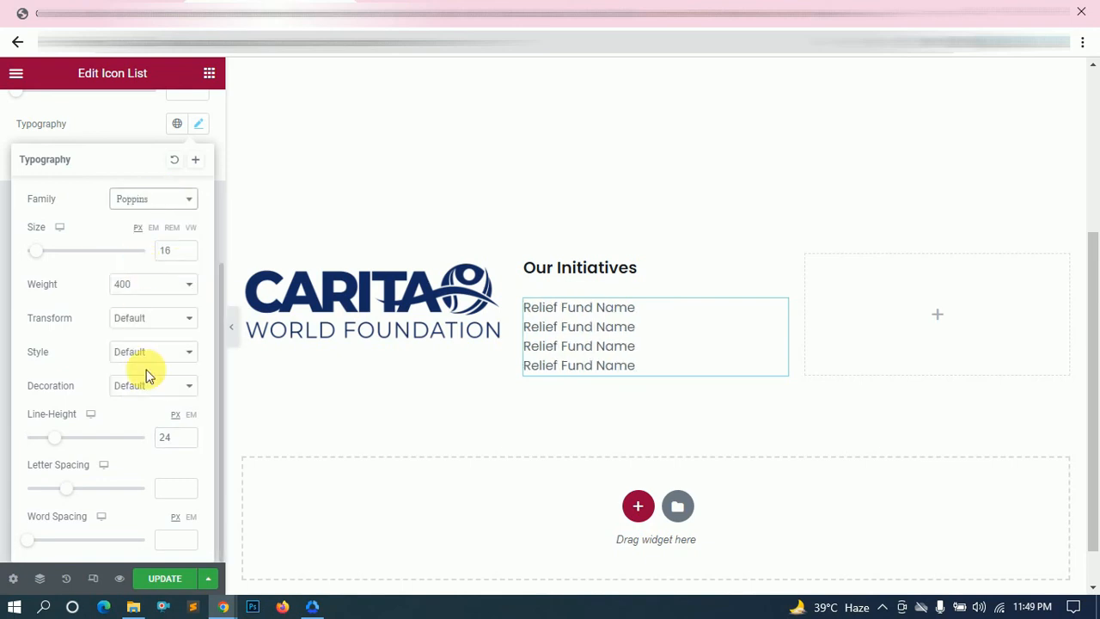
- Set the list's text colour to #18191F, copied from the Relief Fund Name colour in Figma
scroll(100, 307, up, 1)
key(alt+Tab)
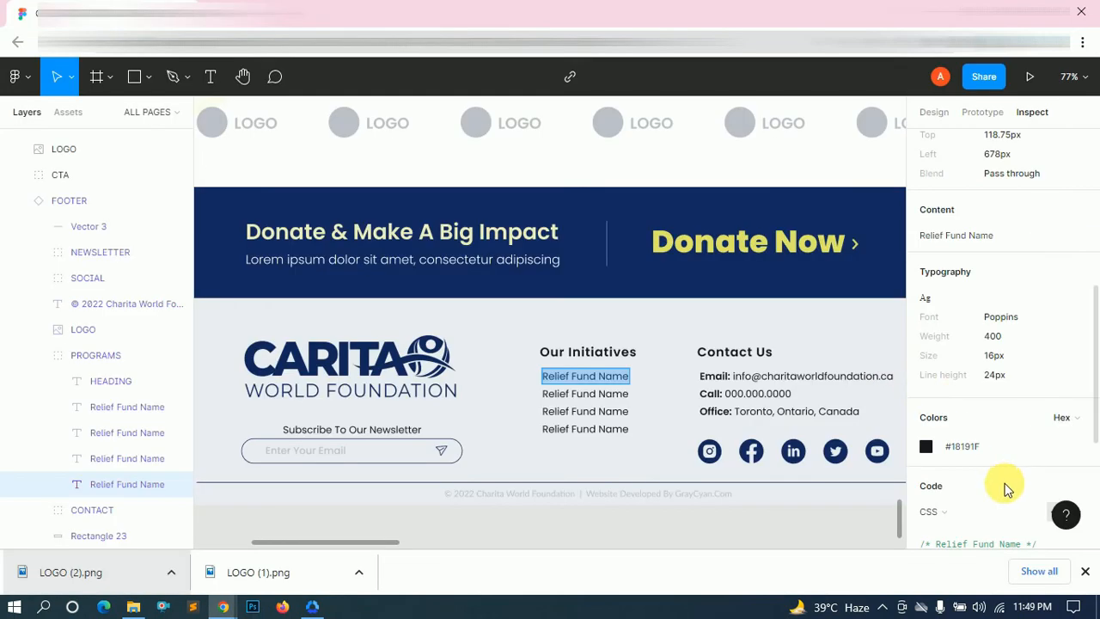
click(961, 447)
key(alt+Tab)
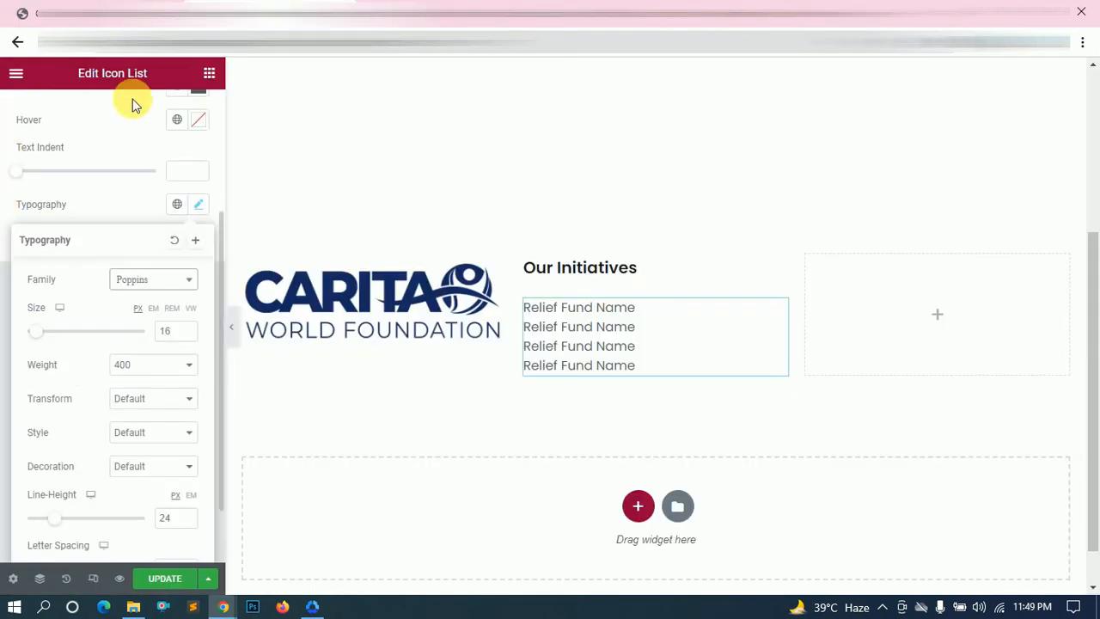
click(199, 280)
click(208, 521)
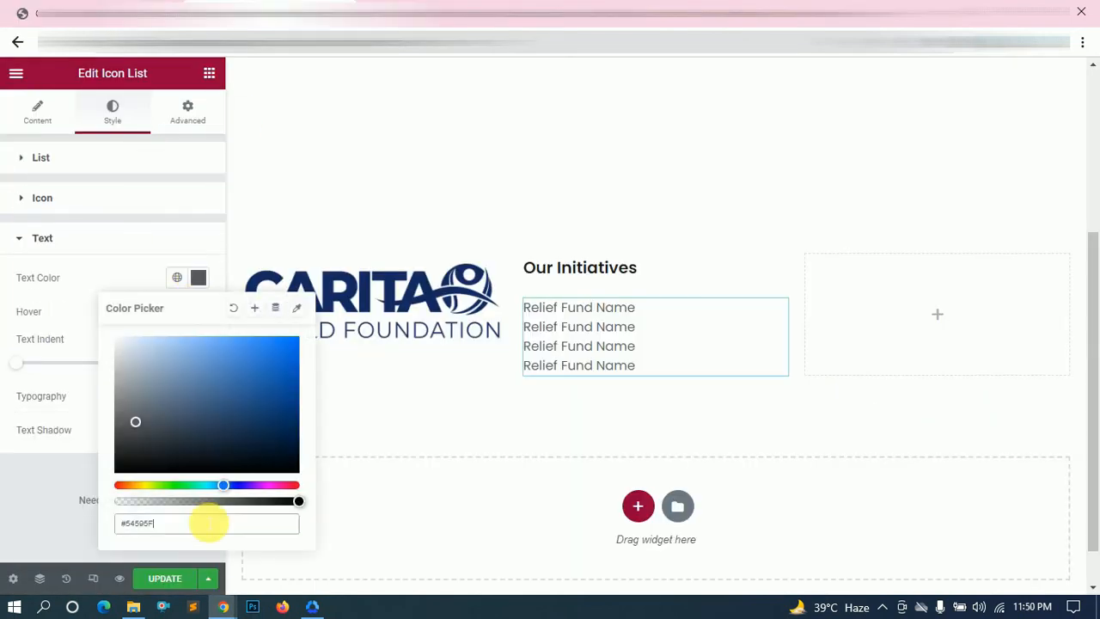
key(ctrl+v)
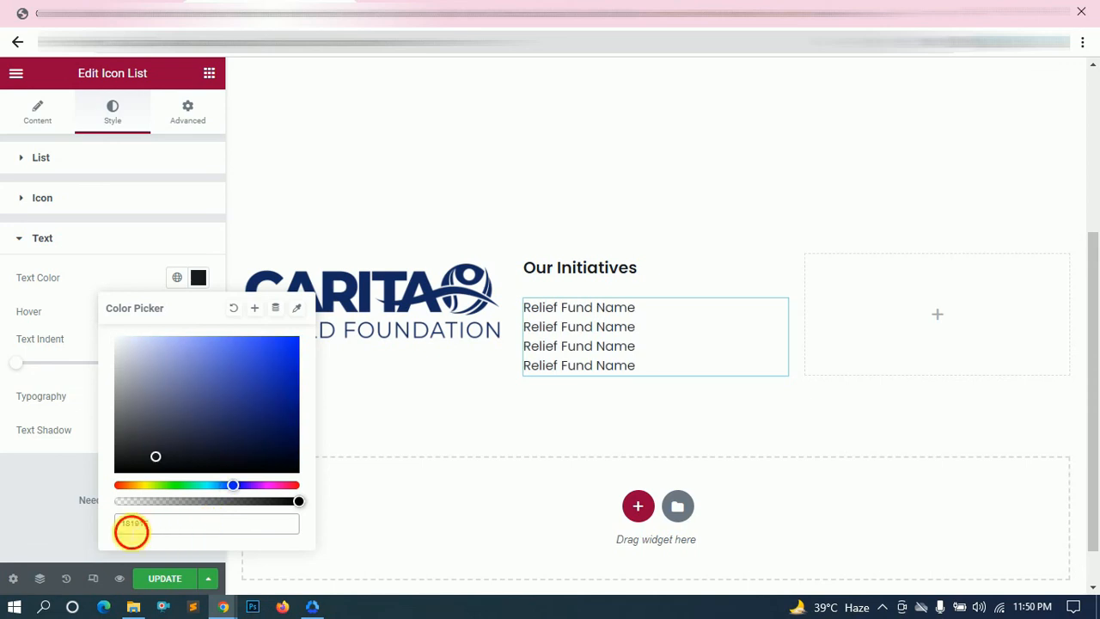
text(#)
click(172, 529)
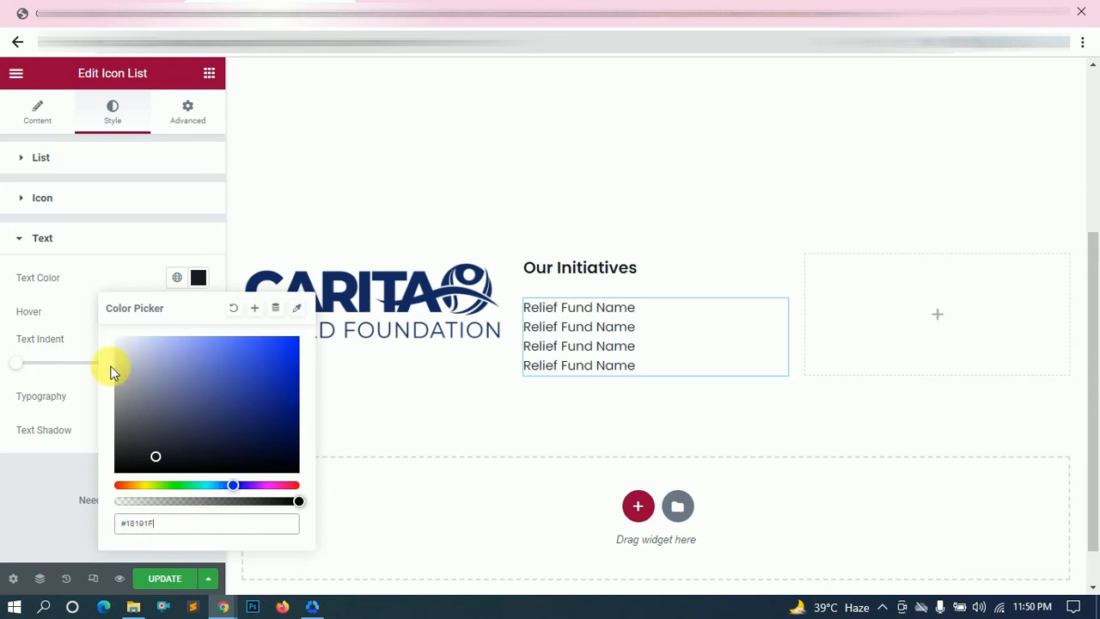
- Set the space between the list items to 4.06 and compare the list with the Figma footer
click(113, 202)
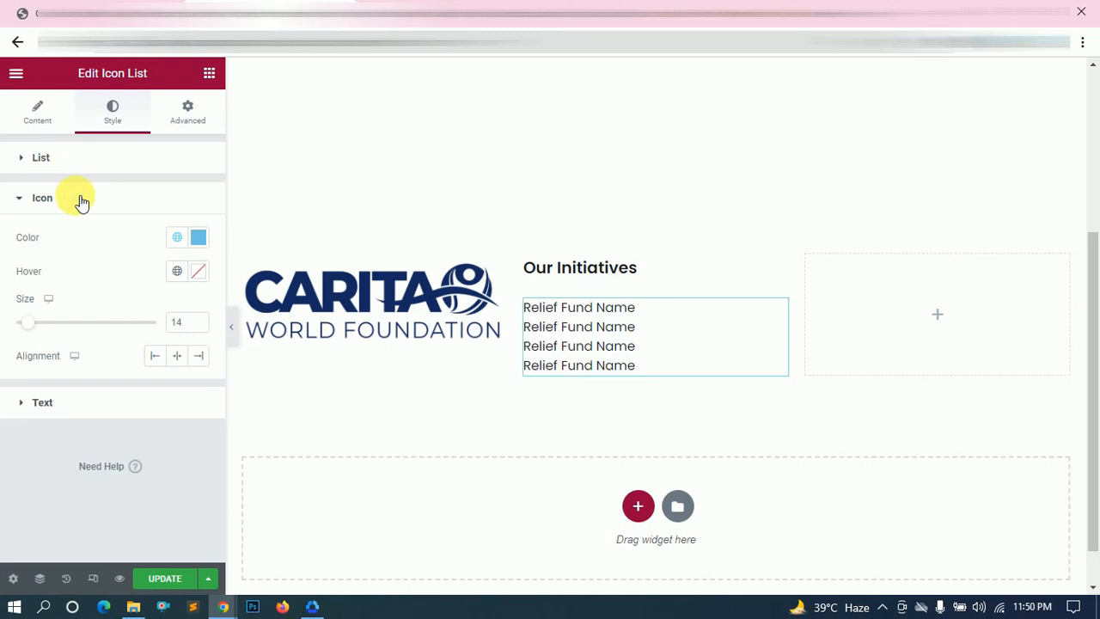
click(72, 166)
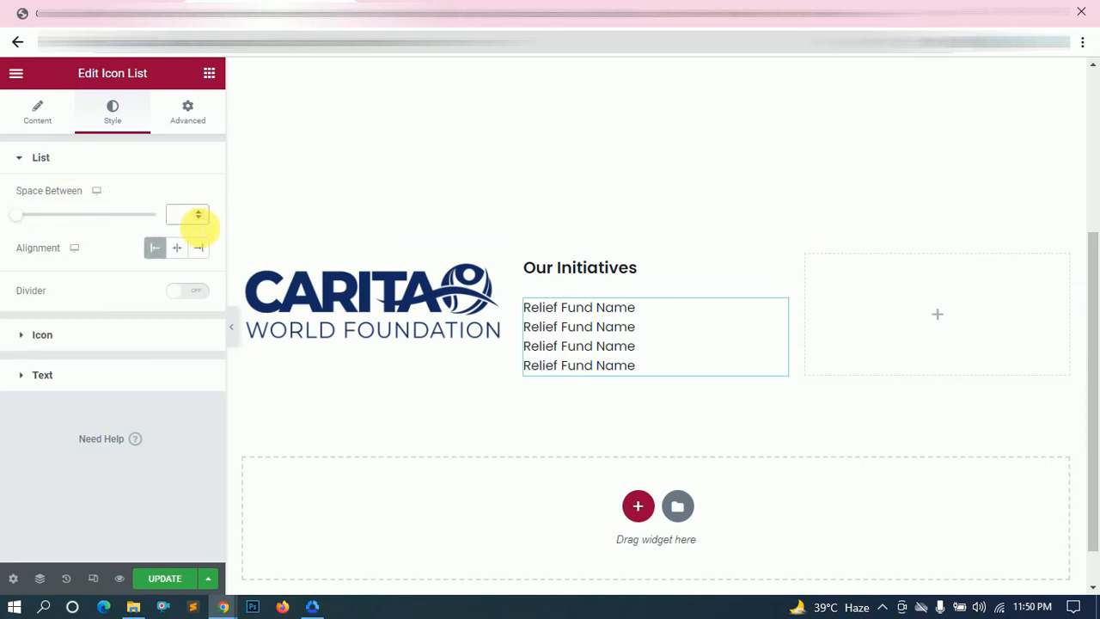
text(4.06)
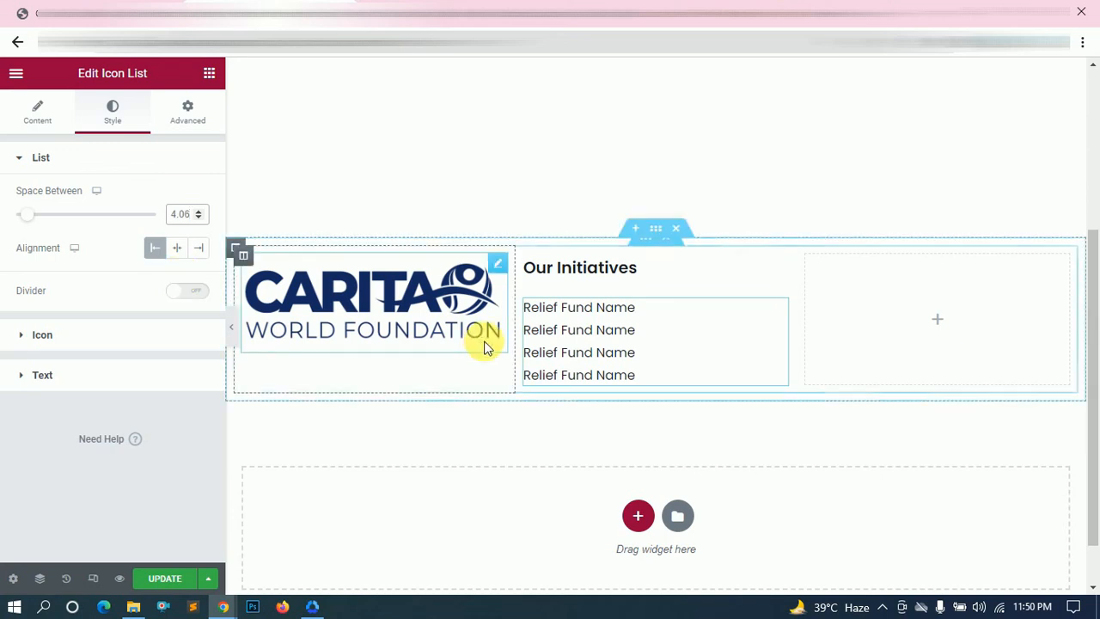
key(alt+Tab)
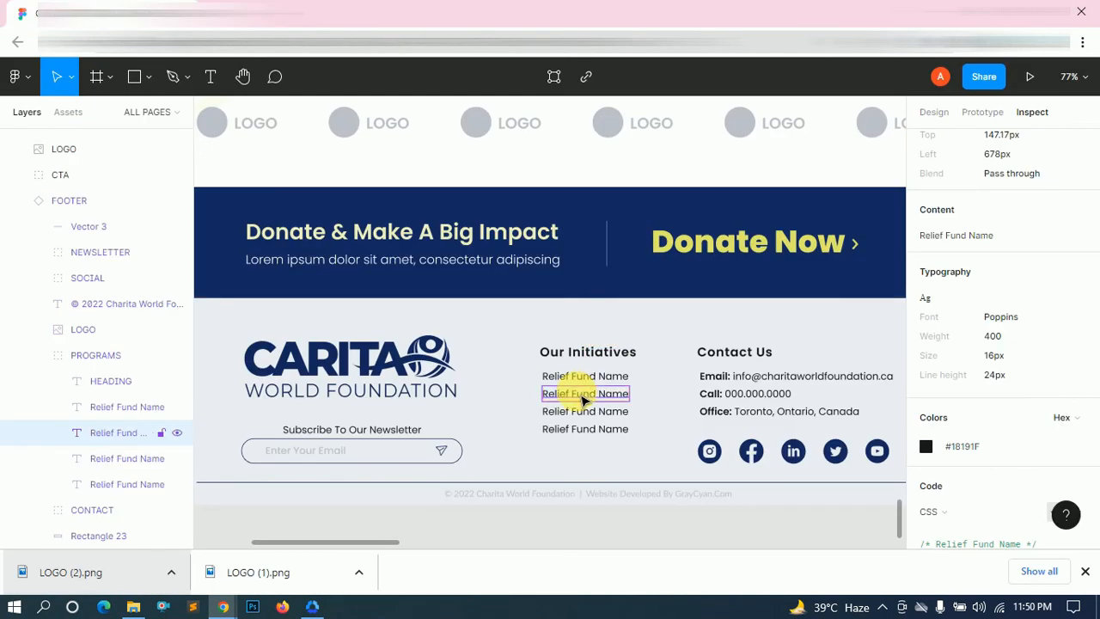
key(alt+Tab)
- Give the Our Initiatives heading size Small and HTML tag H3, and paste a copy of it into the empty third column
click(651, 271)
right_click(646, 269)
click(669, 337)
right_click(962, 280)
click(979, 402)
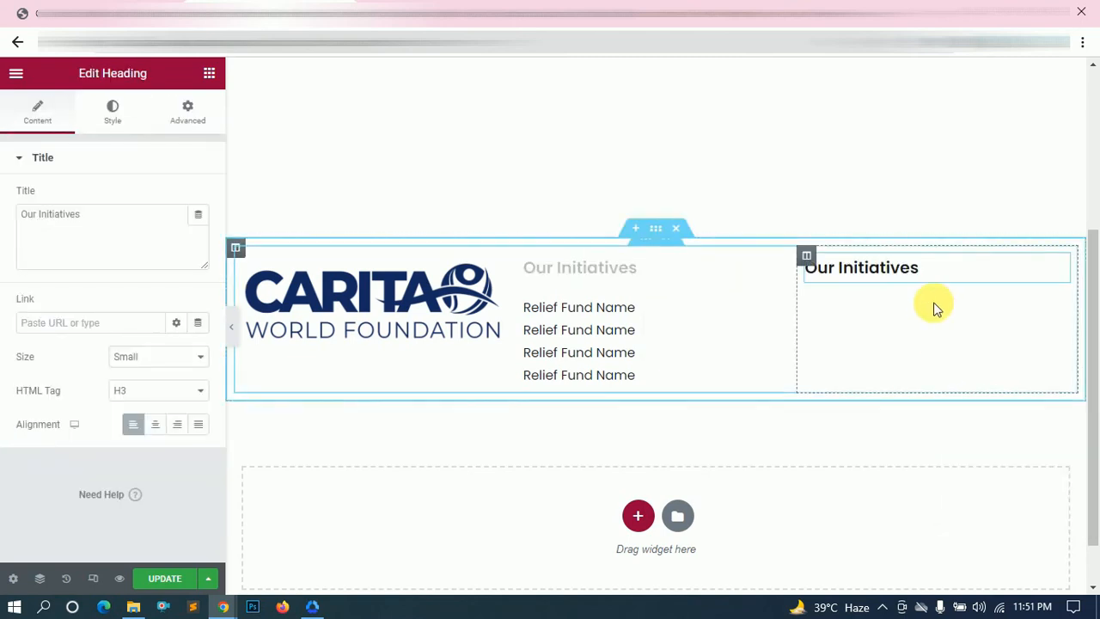
- Retitle the third column's heading Contact Us and place a Text Editor widget below it
triple_click(175, 267)
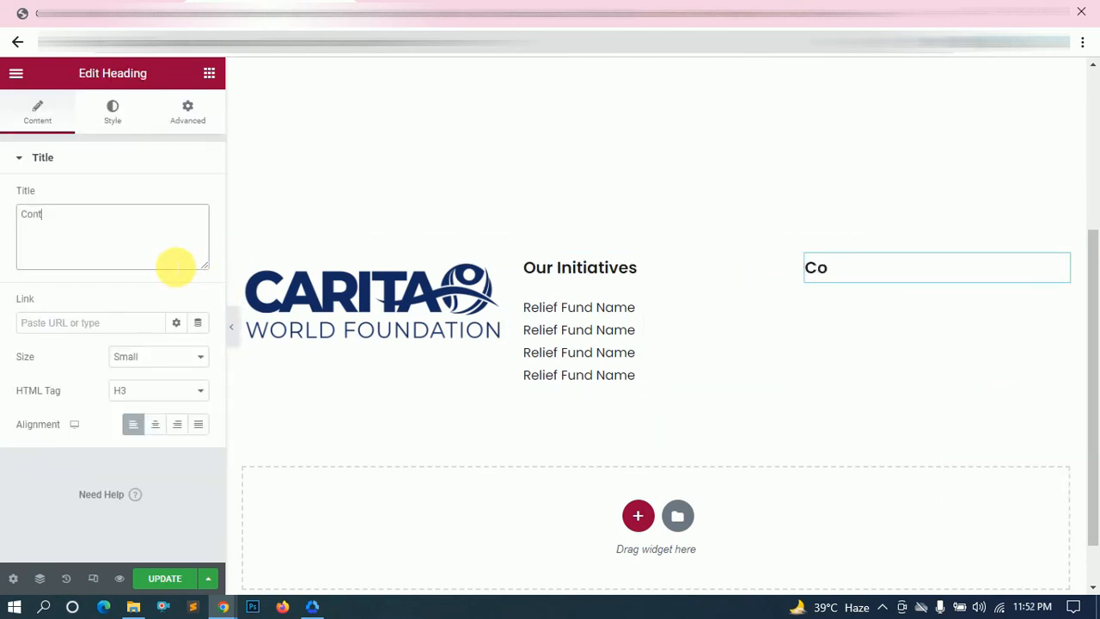
key(alt+Tab)
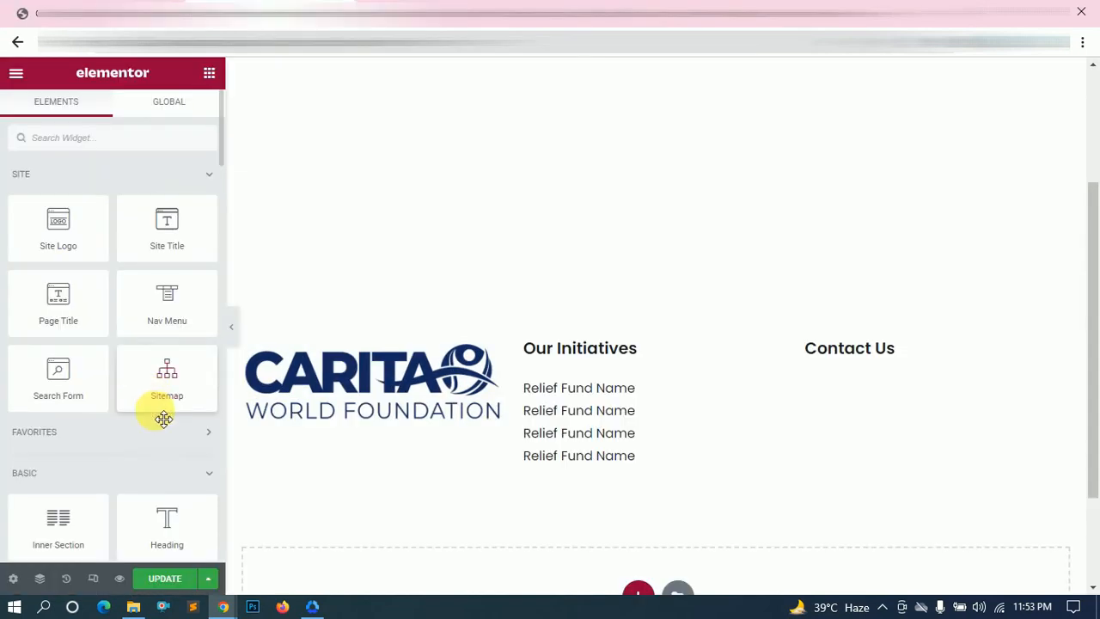
scroll(162, 400, down, 2)
drag(178, 452, 871, 398)
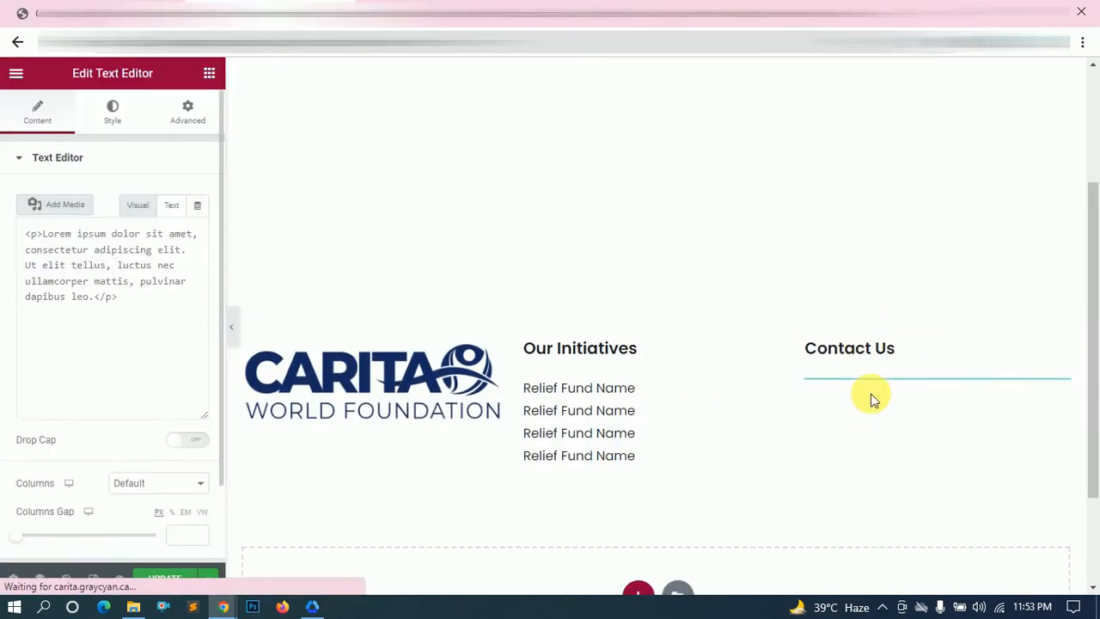
- Replace the placeholder text under Contact Us with the foundation's email line copied from the Figma footer
click(53, 395)
key(ctrl+a)
right_click(122, 341)
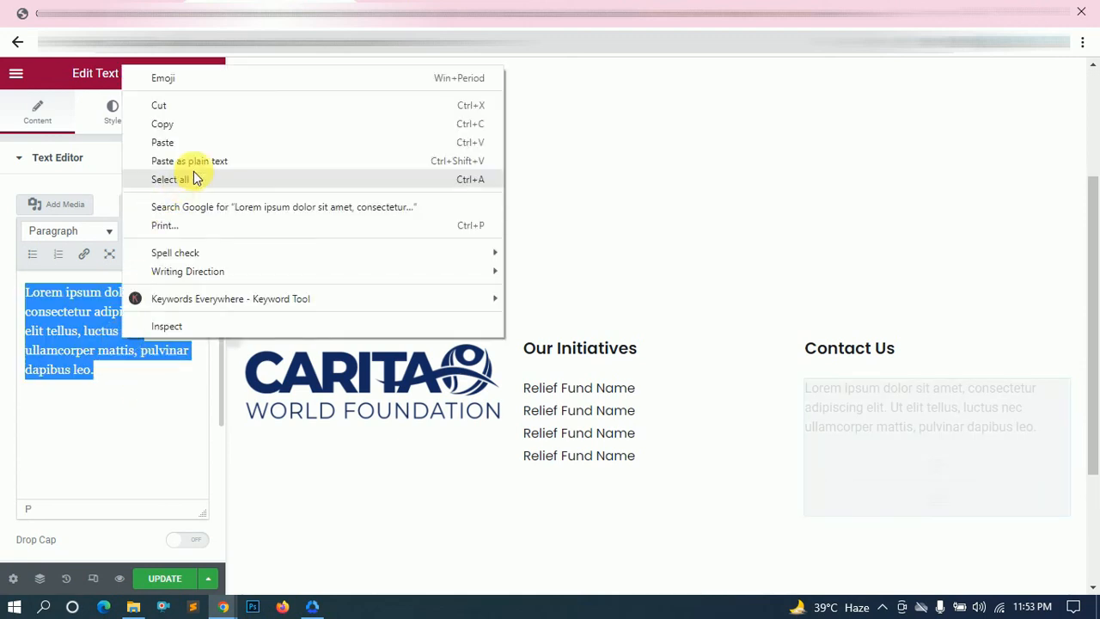
click(183, 161)
key(alt+Tab)
key(alt+Tab)
key(alt+Tab)
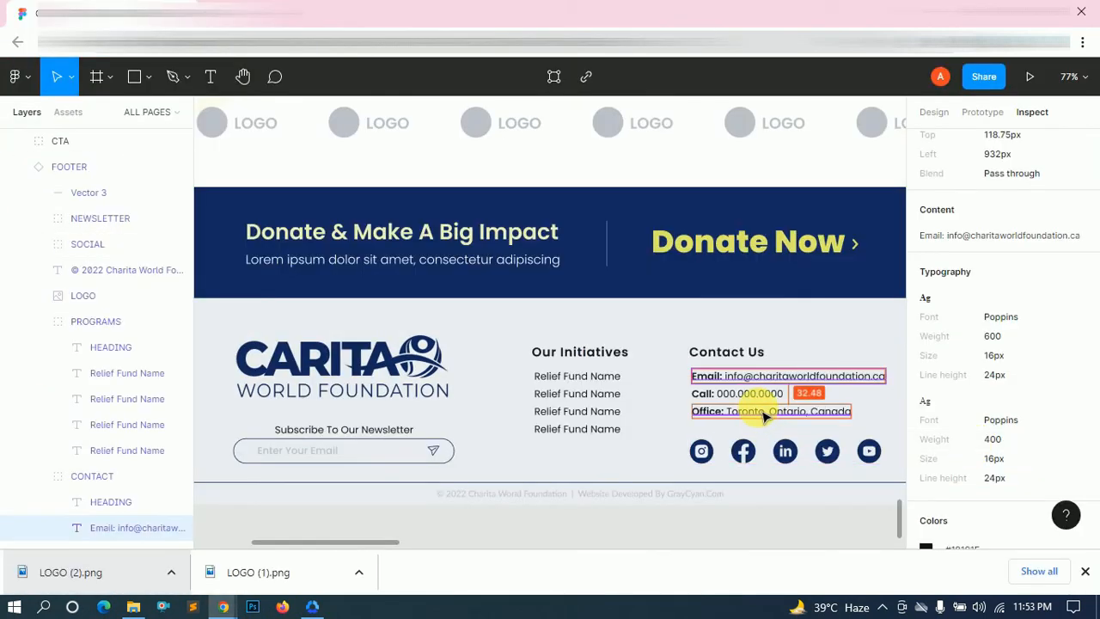
- Add the Call and Office lines from the Figma footer as separate paragraphs below the email line
click(752, 397)
key(alt+Tab)
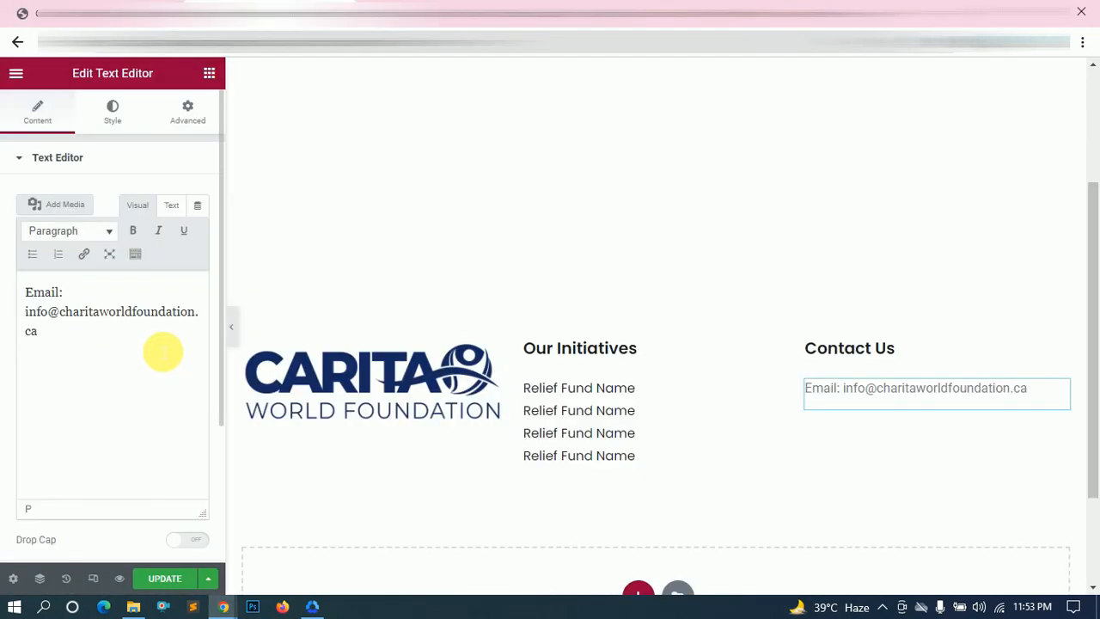
key(alt+Tab)
double_click(761, 416)
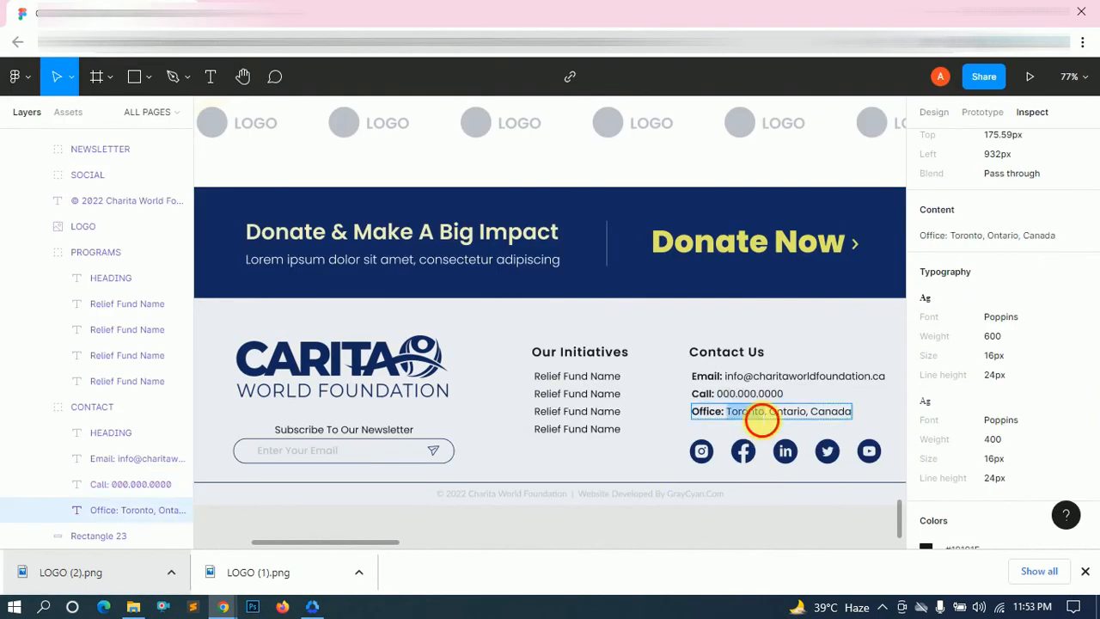
key(alt+Tab)
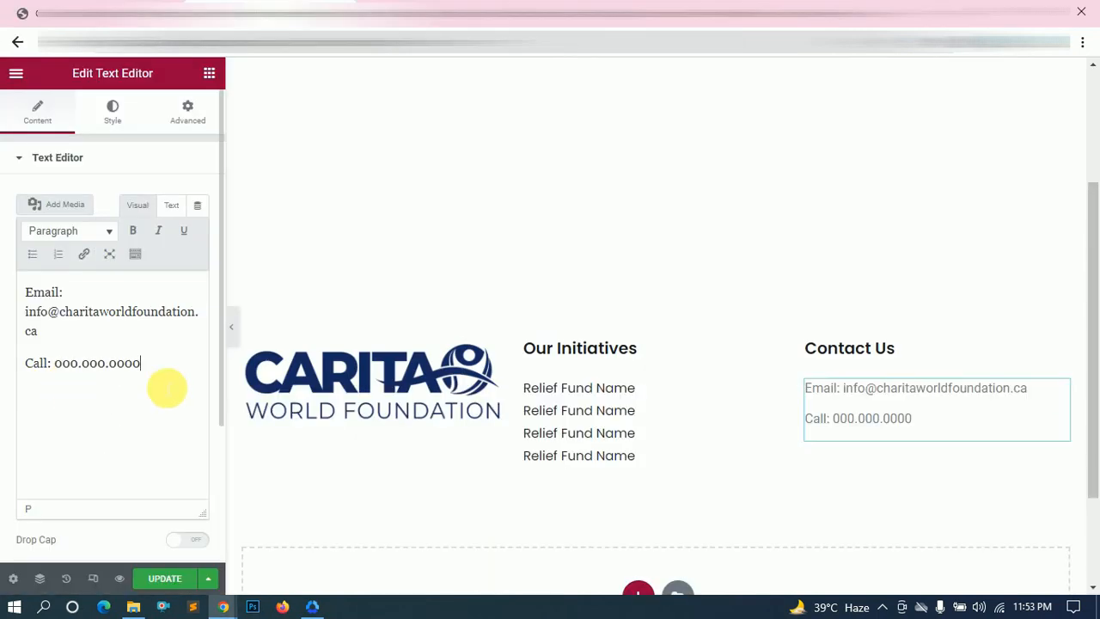
text(Office: Toronto, Ontario, Canada)
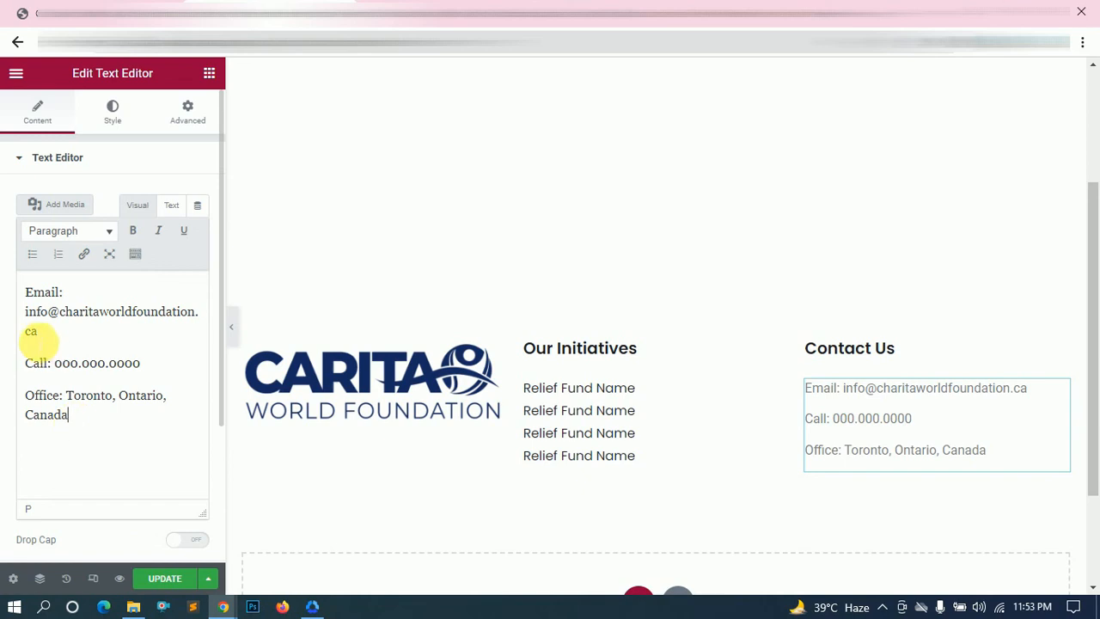
- Make the labels Email:, Call: and Office: bold in the contact text
drag(65, 292, 9, 292)
key(ctrl+b)
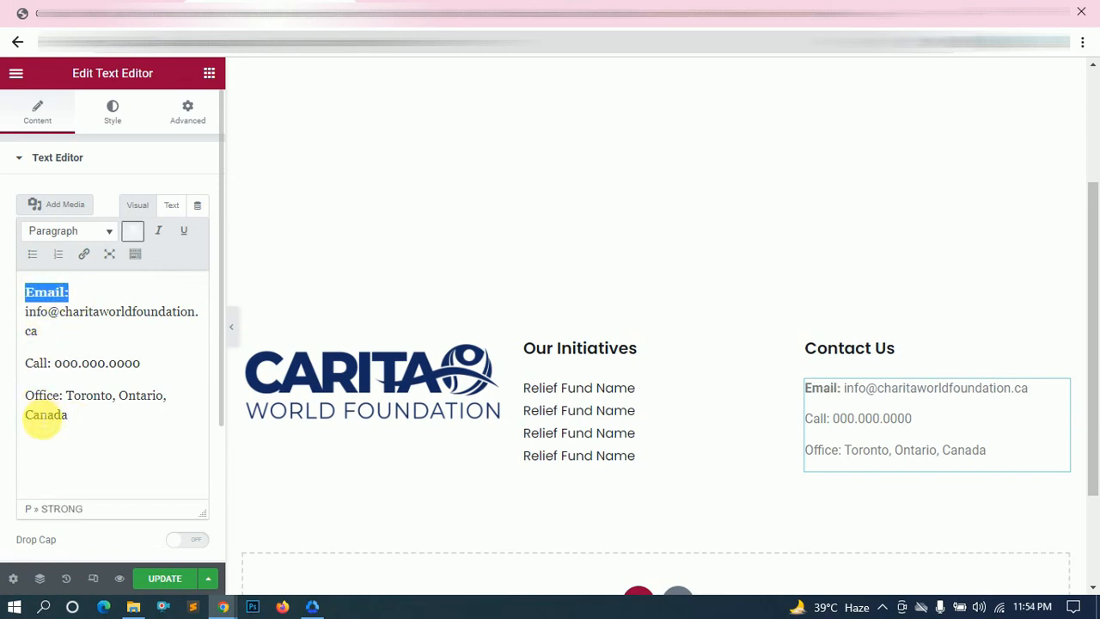
click(177, 205)
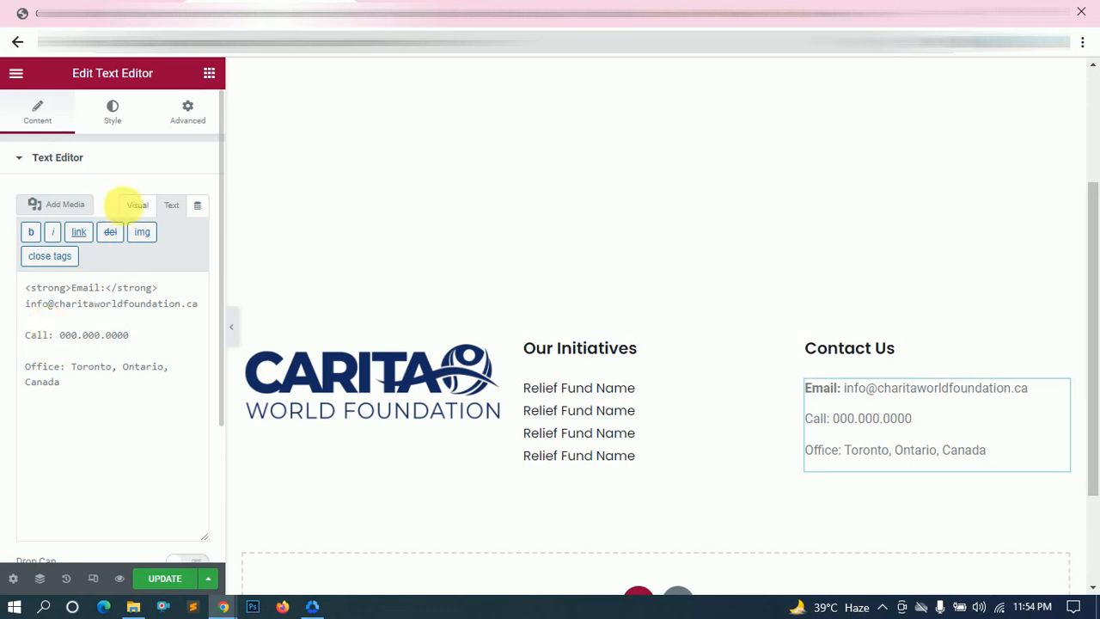
click(133, 205)
drag(53, 363, 19, 366)
key(ctrl+b)
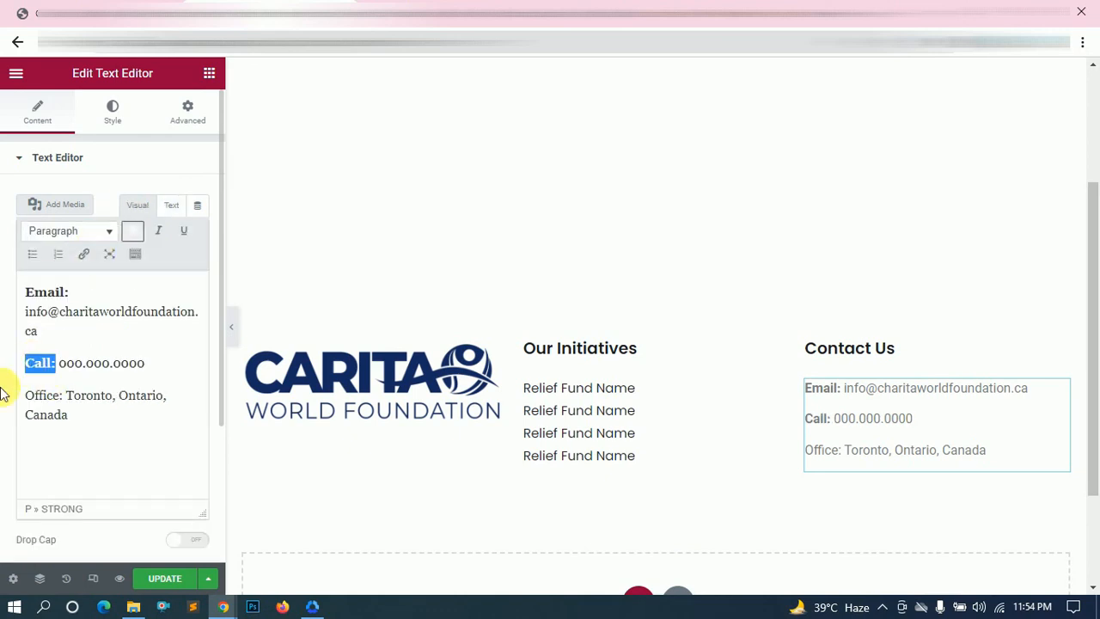
drag(62, 395, 12, 393)
text(Office: Toronto, Ontario, Canada)
key(ctrl+z)
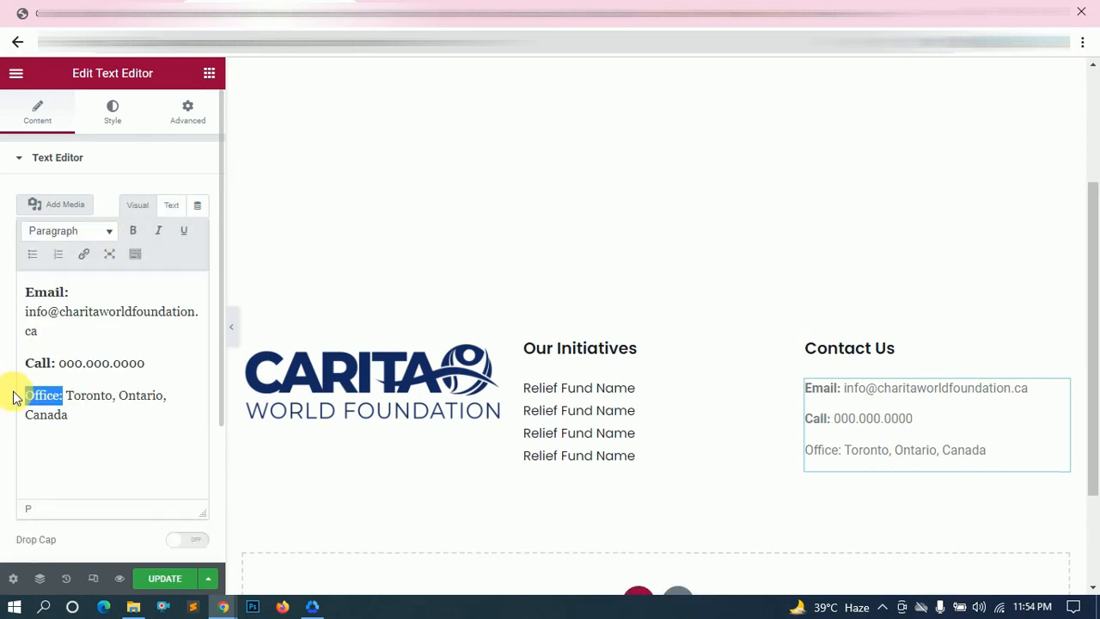
key(ctrl+b)
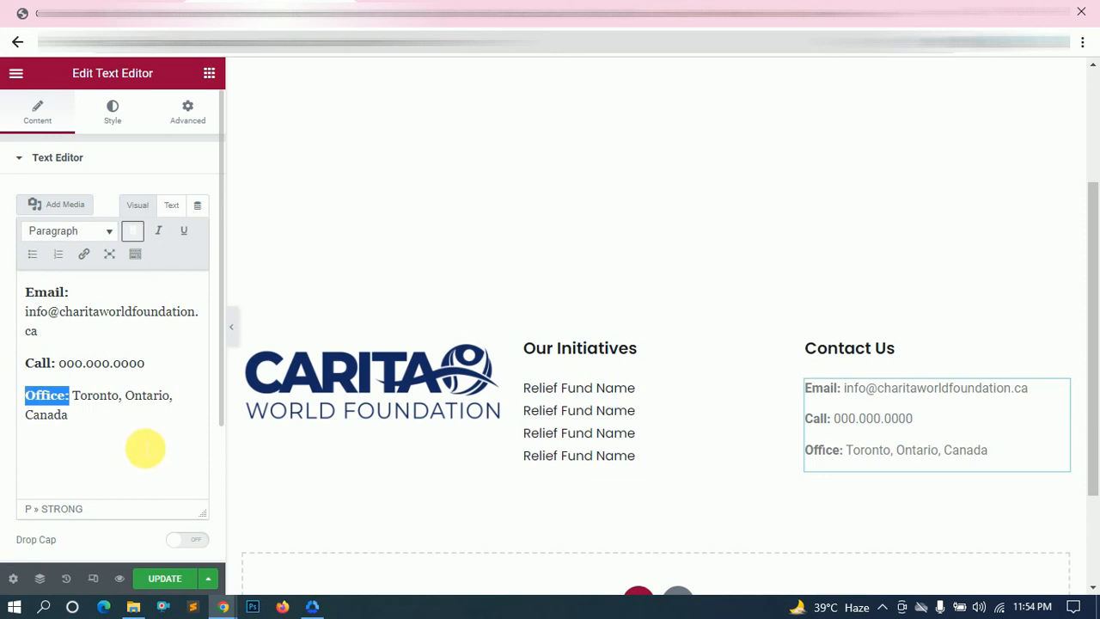
- Set the contact text's colour to #18191F, copied from the email line's colour in Figma
key(alt+Tab)
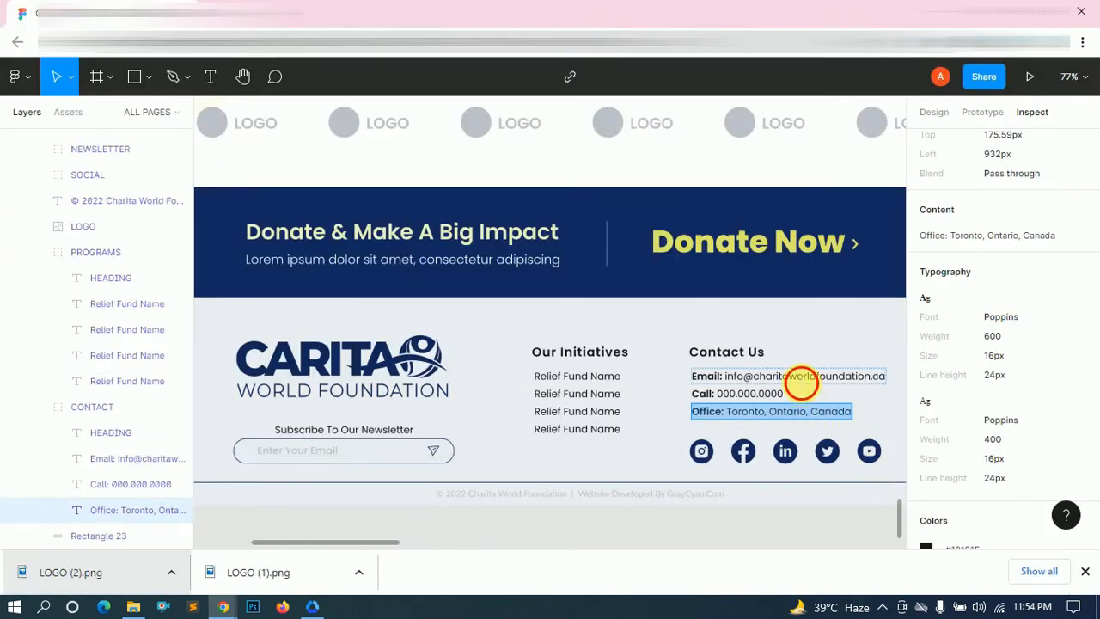
click(799, 376)
key(alt+Tab)
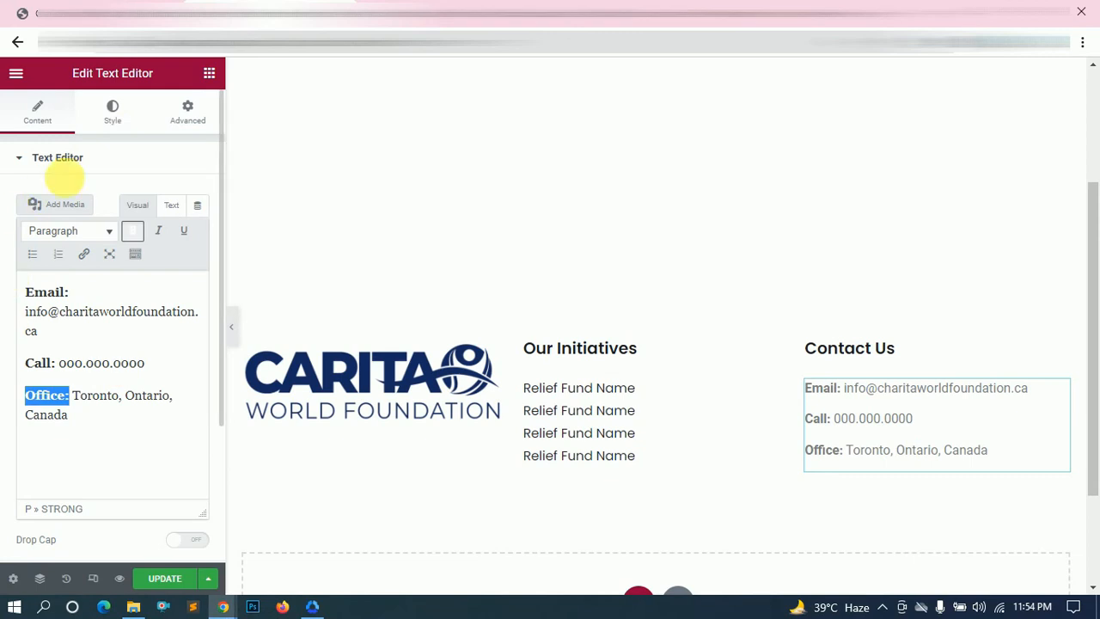
click(112, 112)
click(198, 230)
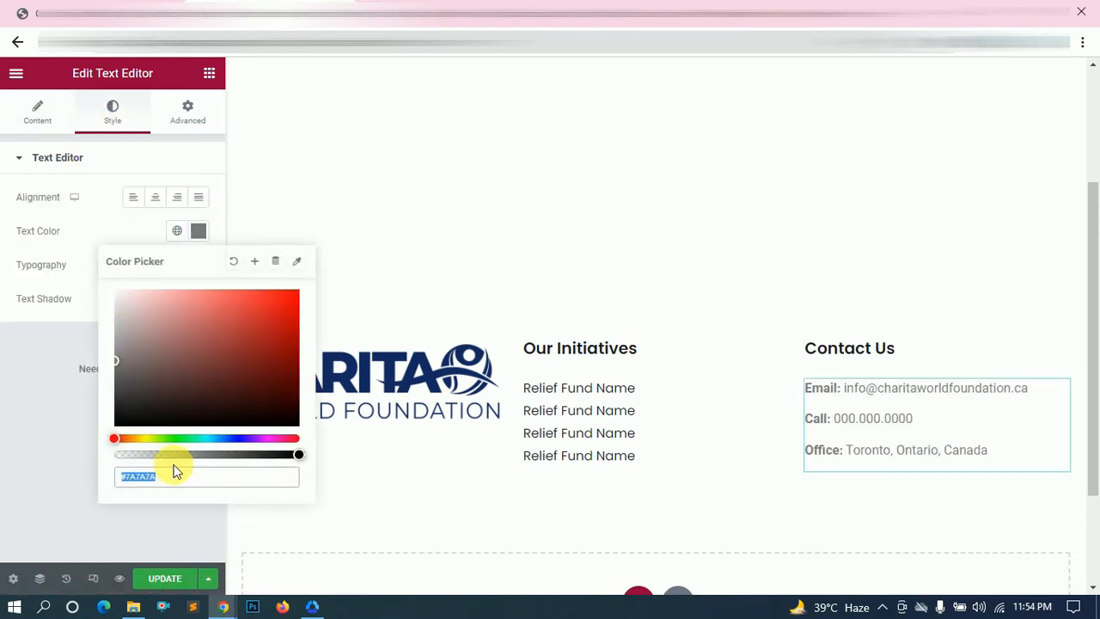
key(alt+Tab)
scroll(950, 447, down, 3)
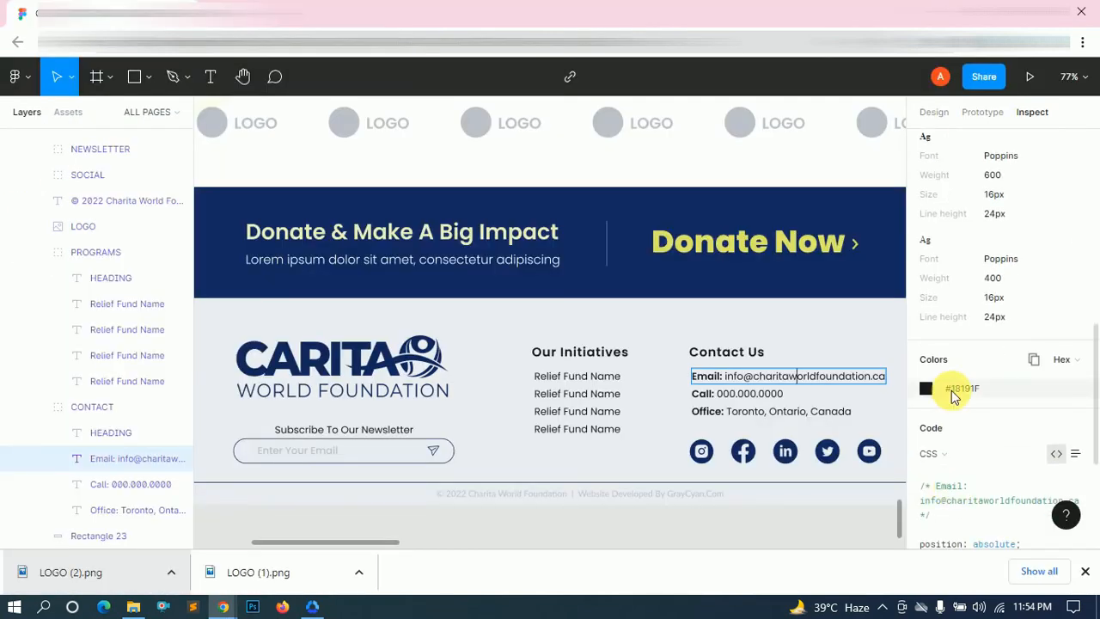
click(958, 388)
key(alt+Tab)
key(ctrl+v)
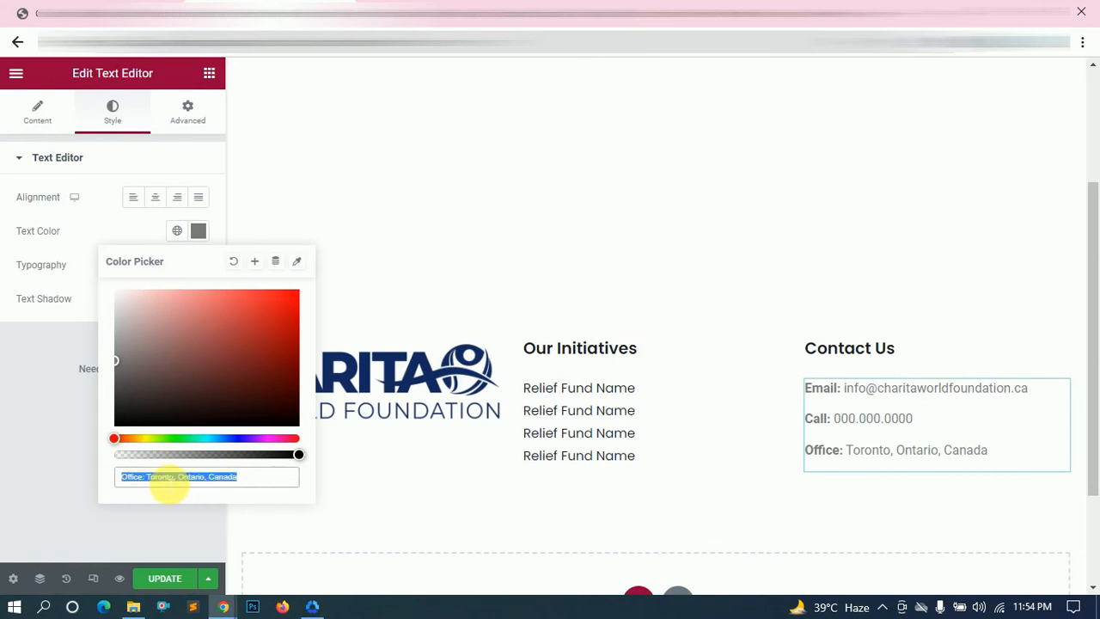
key(ctrl+v)
click(160, 228)
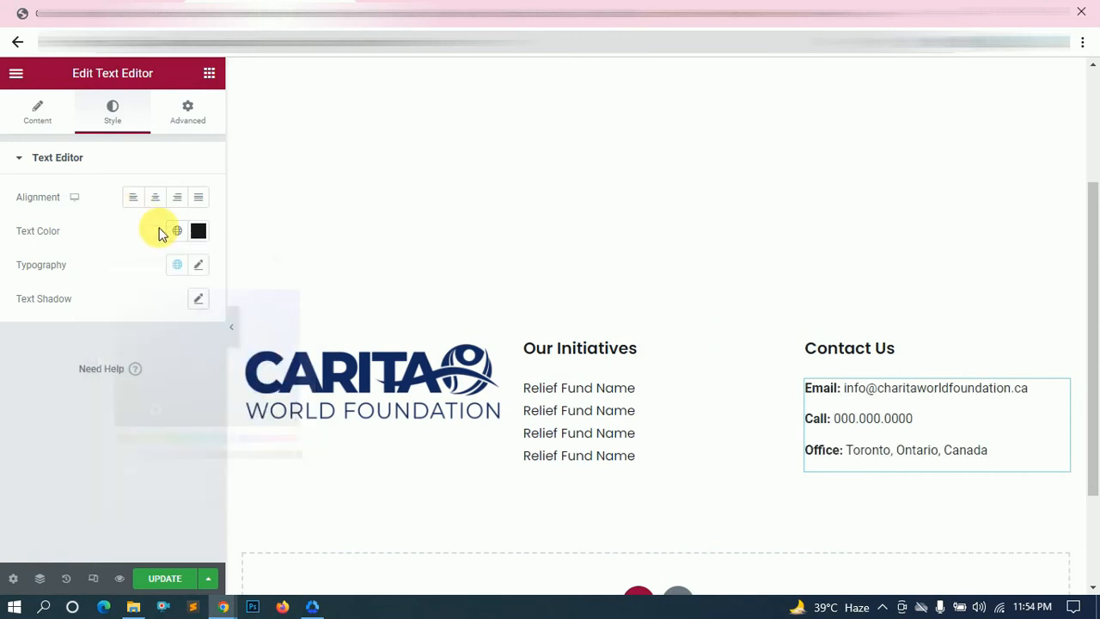
- Set the contact text's typography to Poppins, size 16 px and line height 24 px
click(199, 266)
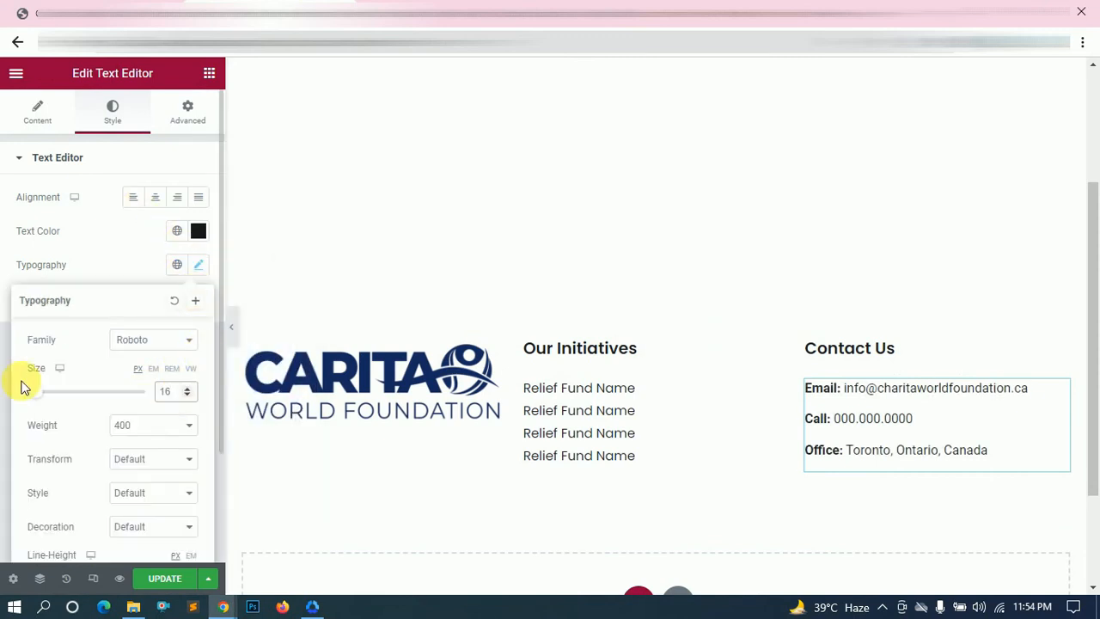
scroll(23, 388, down, 2)
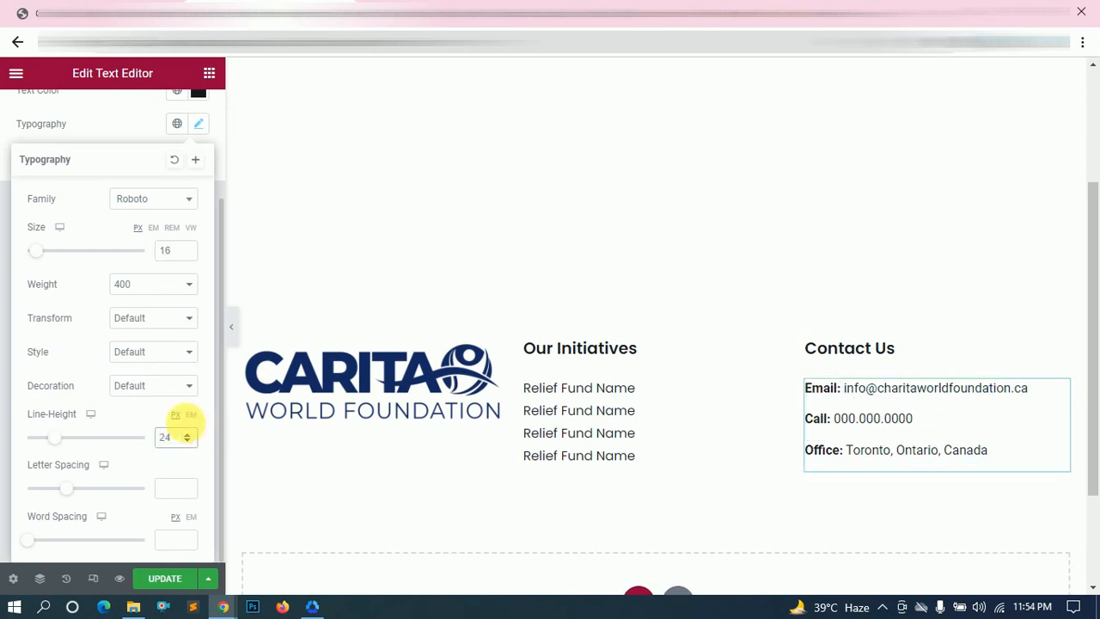
click(155, 202)
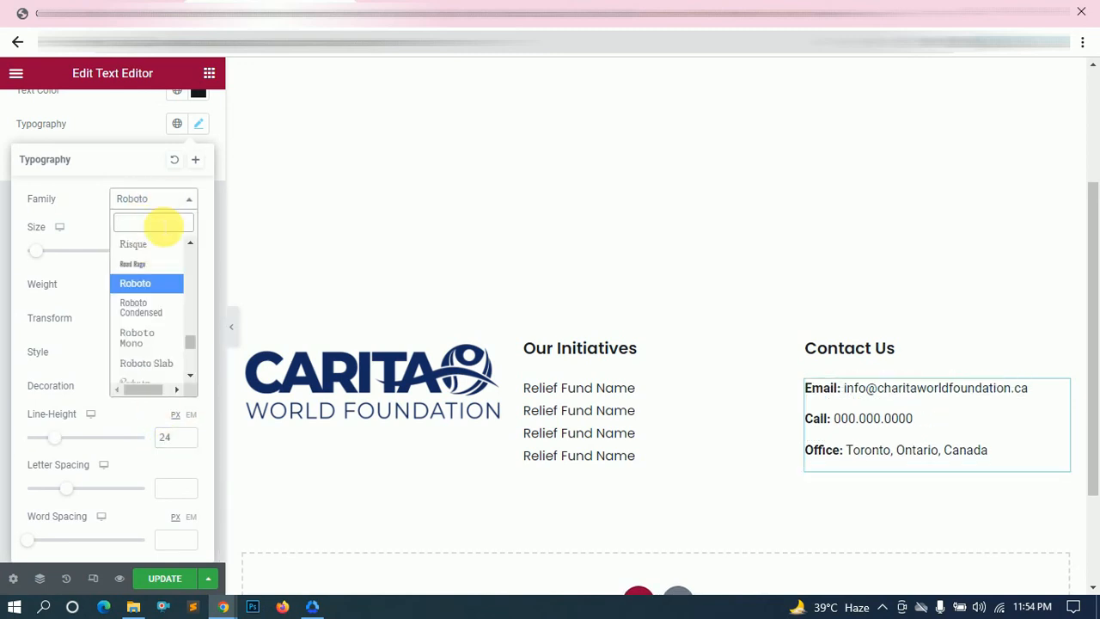
text(popp)
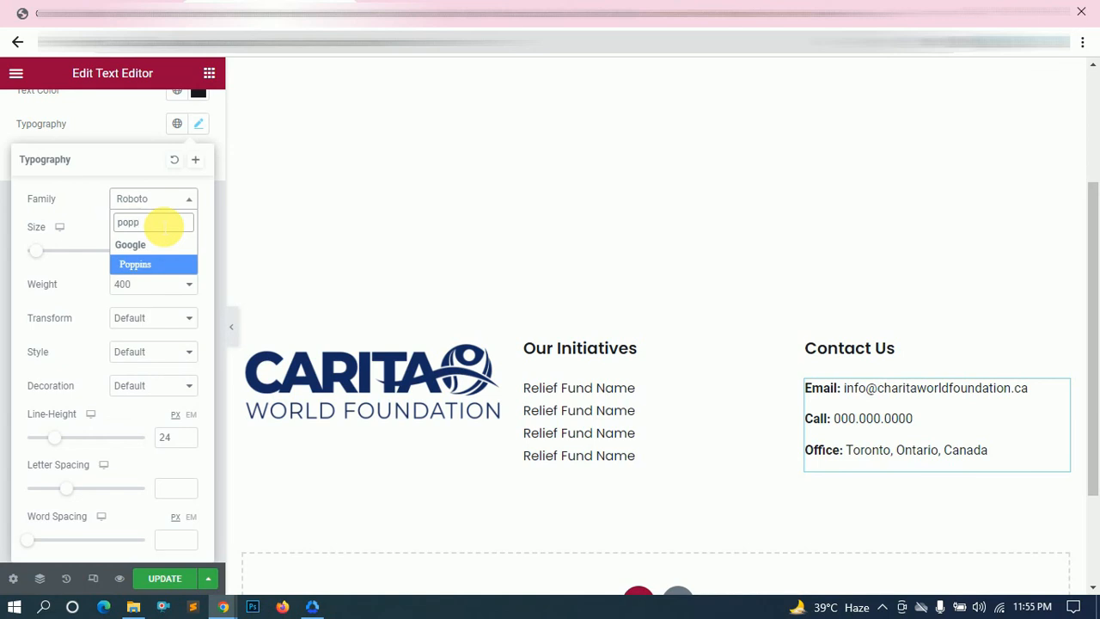
click(151, 261)
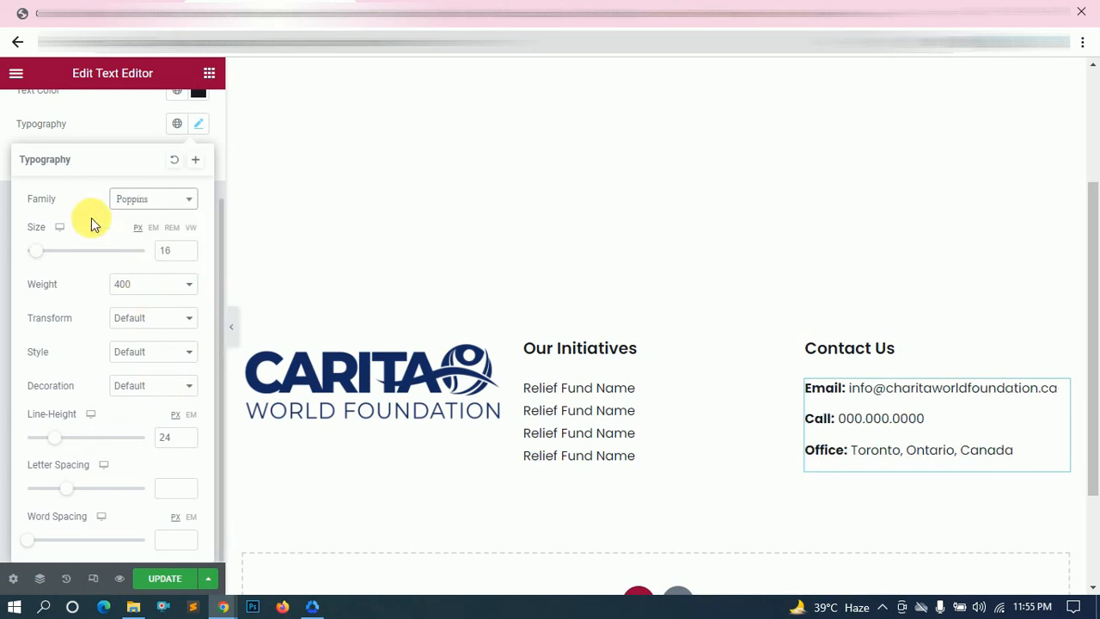
click(123, 134)
right_click(896, 418)
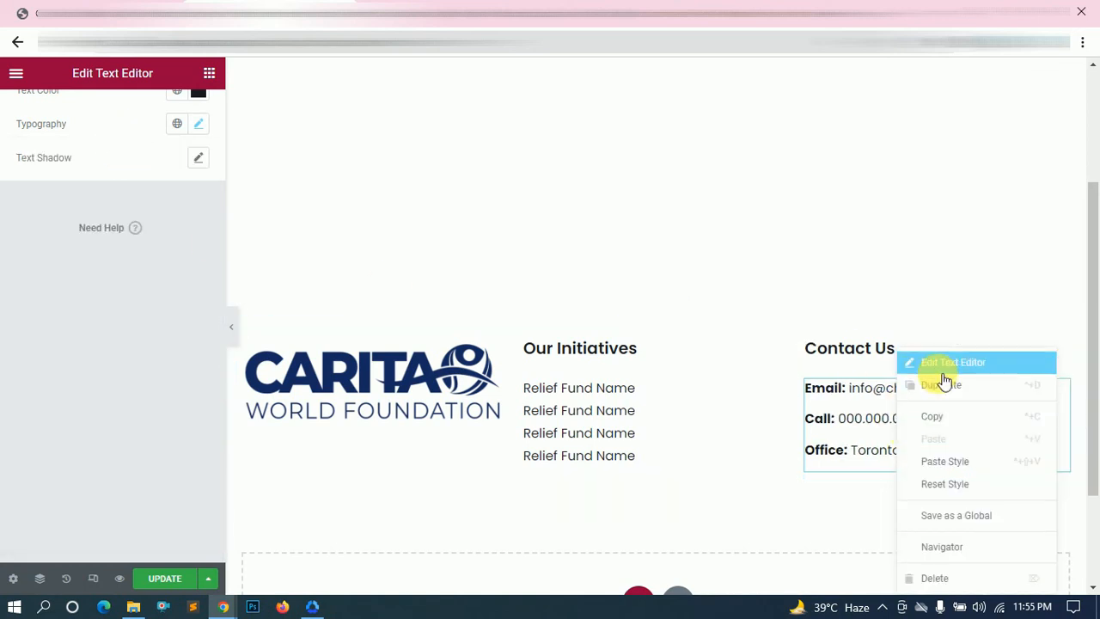
click(909, 460)
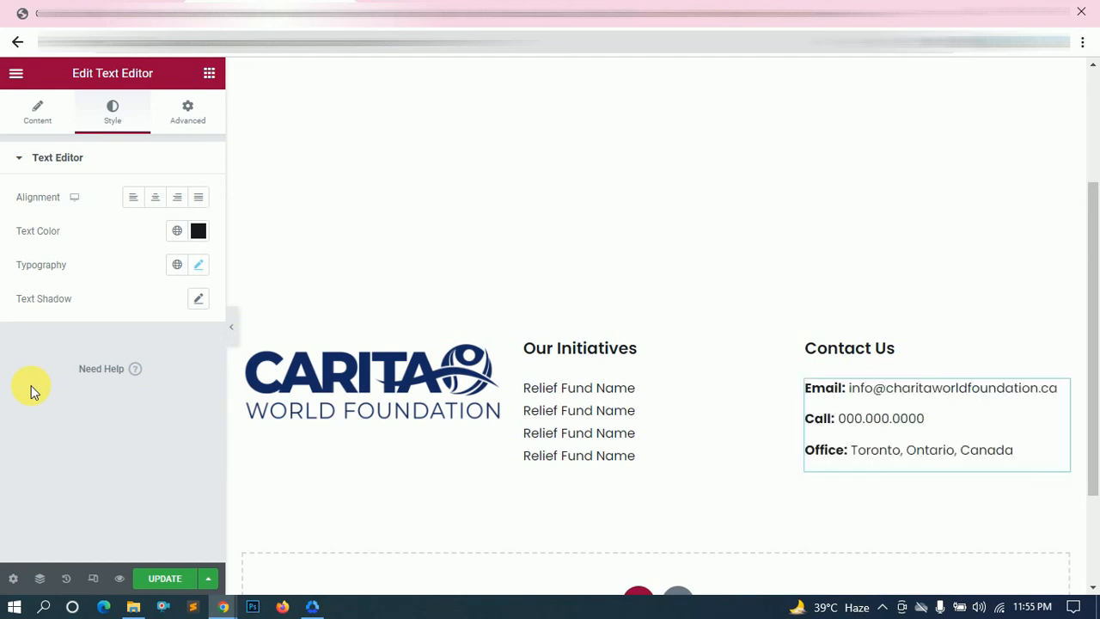
- Replace the blank lines before Call and Office with <br> tags in the contact text's HTML source
click(36, 114)
click(172, 207)
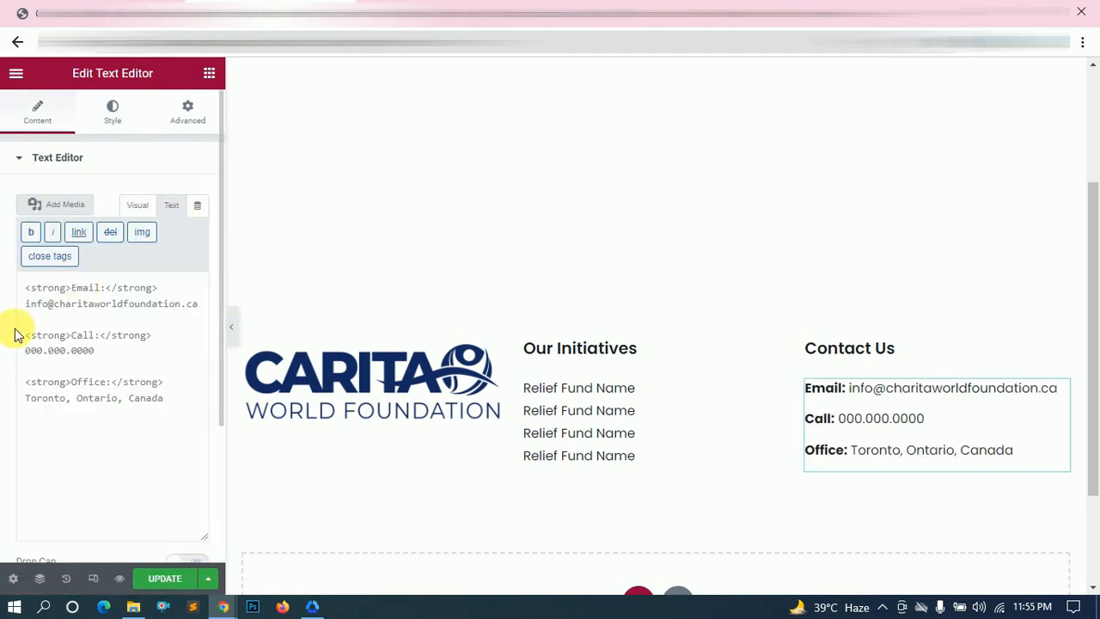
key(BackSpace)
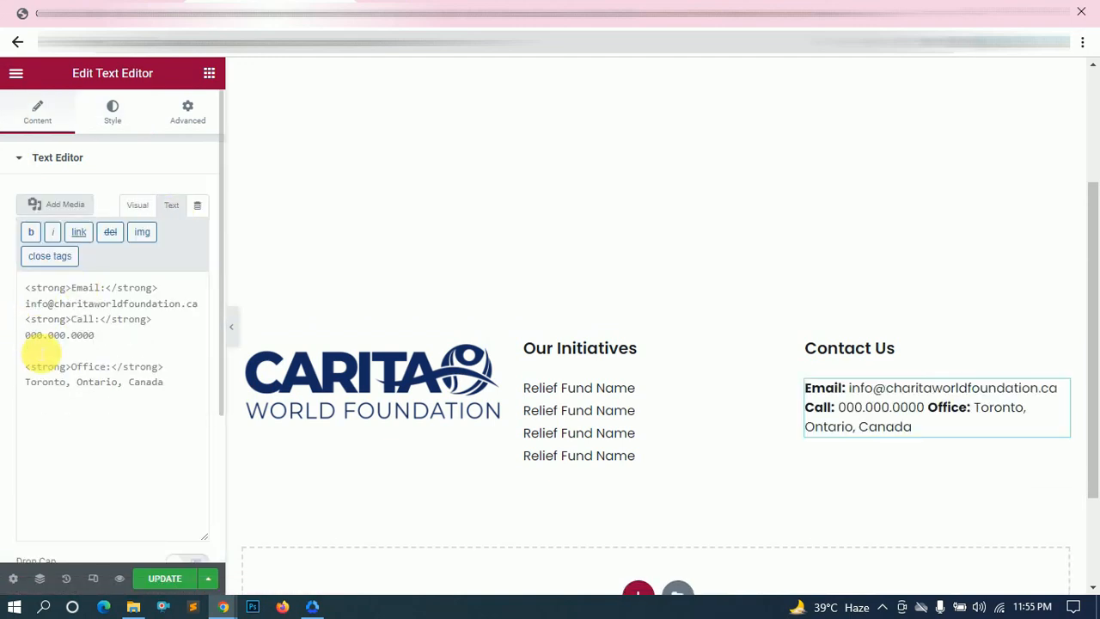
text(<br>)
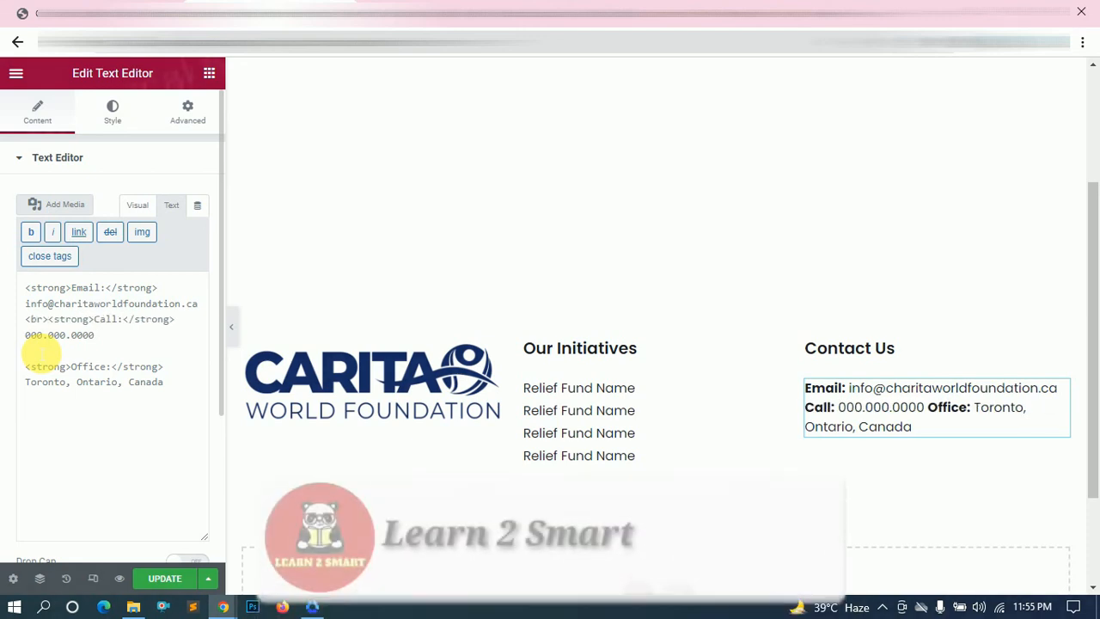
drag(49, 320, 25, 321)
click(41, 320)
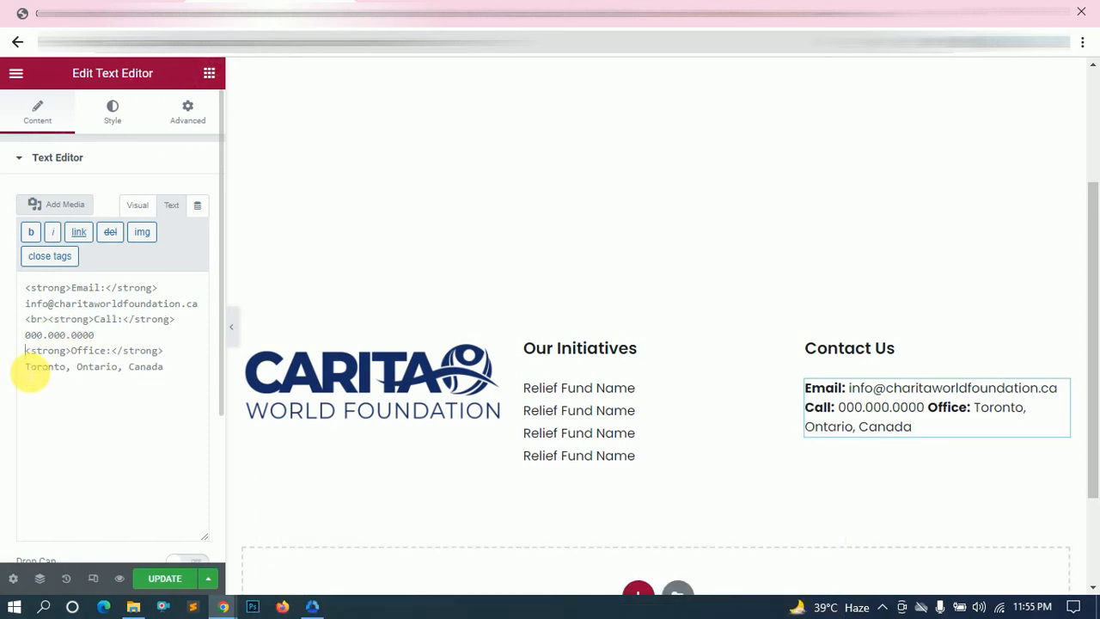
key(ctrl+v)
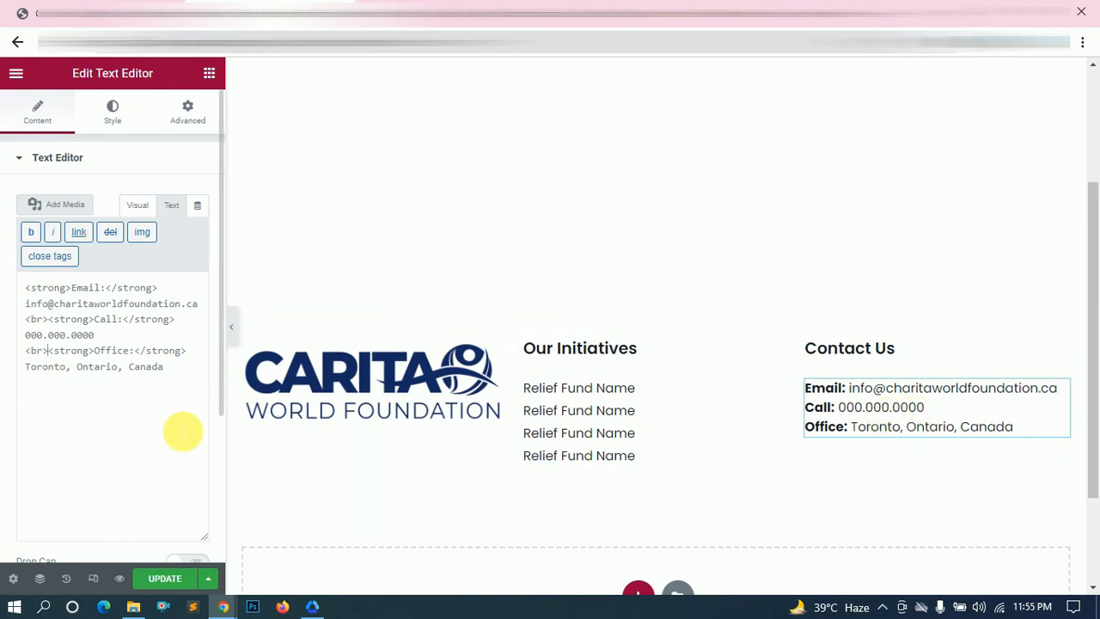
- Undo the <br> edits in the contact text's HTML source and return to visual editing
key(ctrl+z)
key(ctrl+z)
key(ctrl+z)
key(ctrl+z)
key(ctrl+z)
key(ctrl+z)
key(ctrl+z)
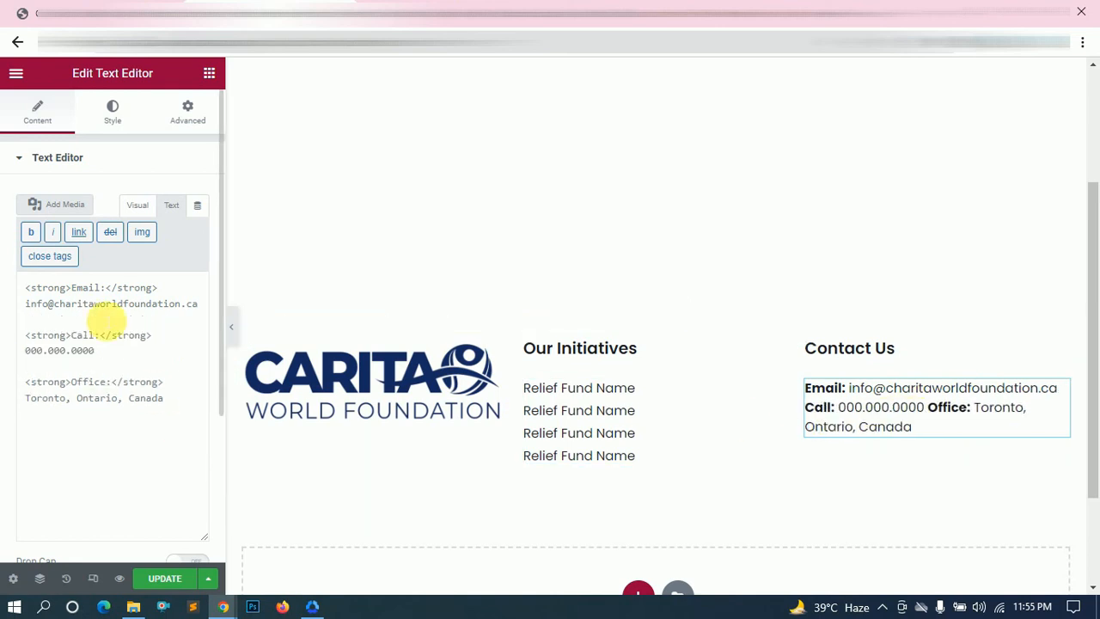
click(135, 209)
- Reopen the contact text for editing and set its line height to 22 px
right_click(865, 417)
click(911, 365)
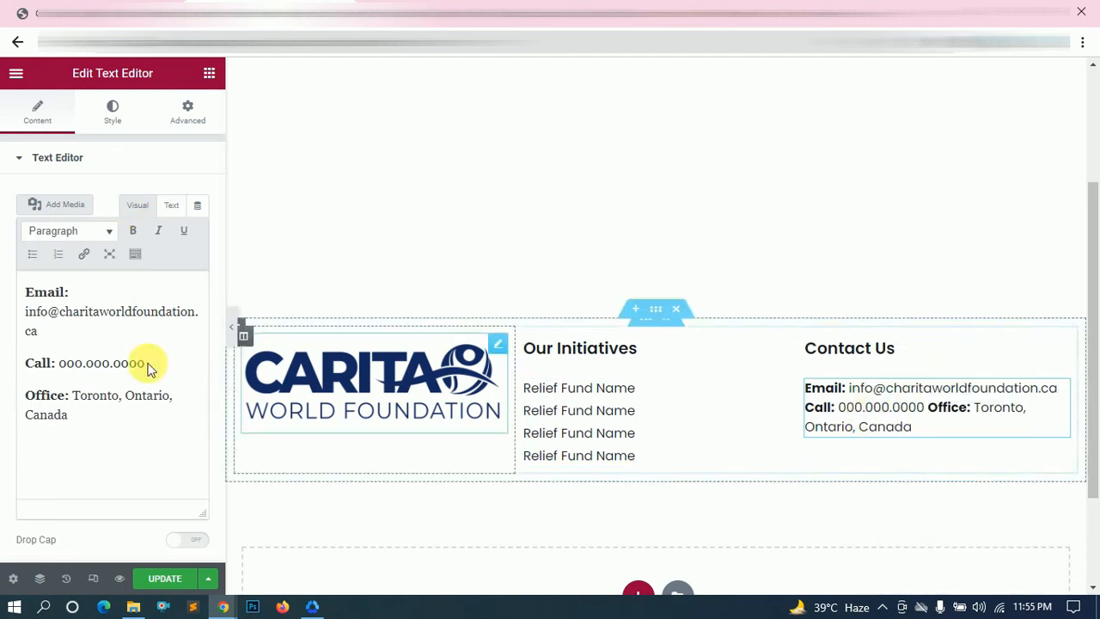
click(120, 116)
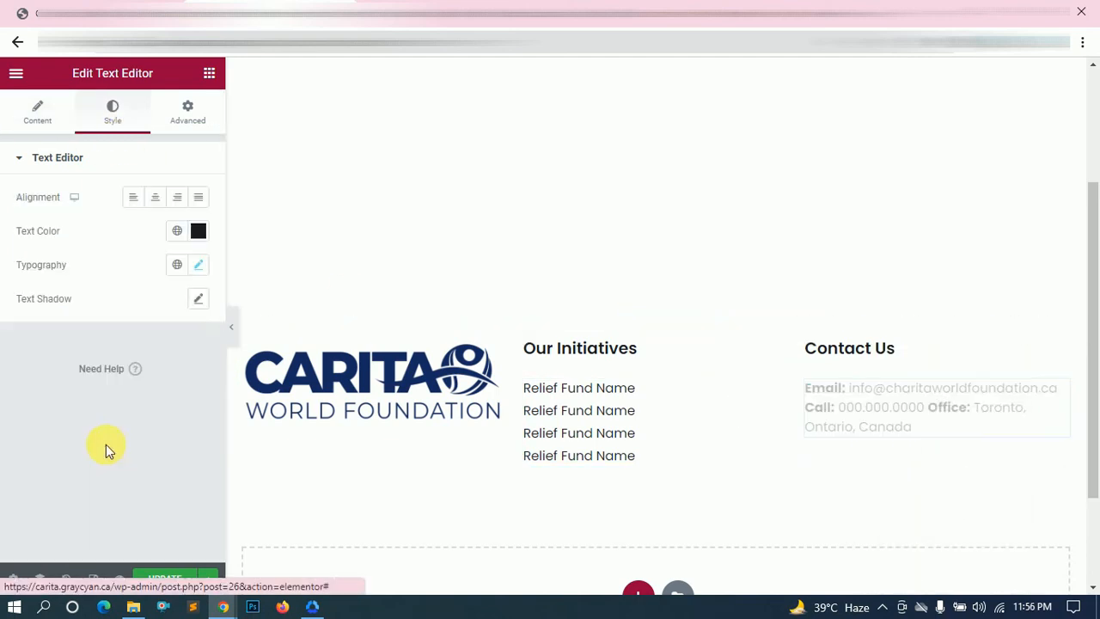
click(201, 265)
scroll(168, 472, down, 2)
click(187, 440)
click(188, 441)
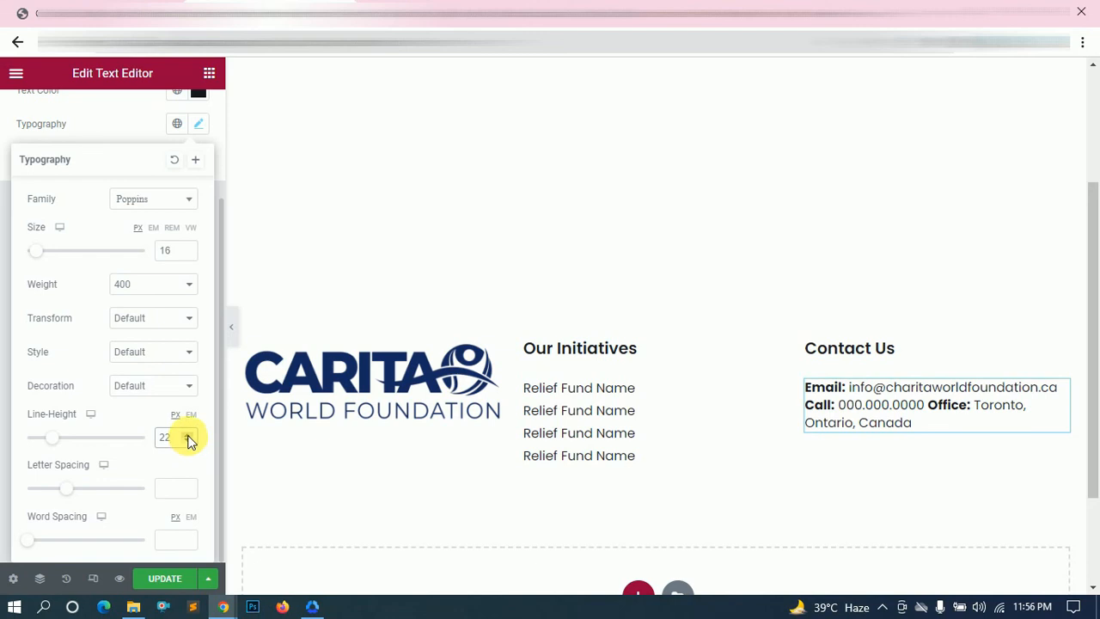
scroll(115, 199, up, 1)
scroll(115, 199, up, 1)
- Re-enter the line breaks in the contact text so Email, Call and Office become separate paragraphs
click(39, 113)
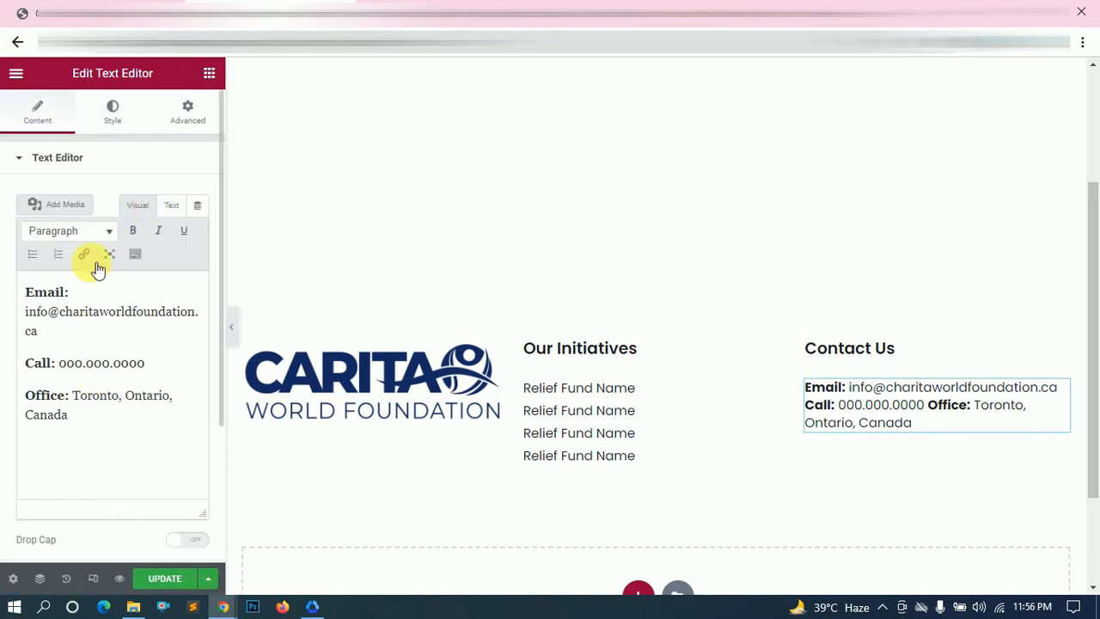
key(BackSpace)
key(Return)
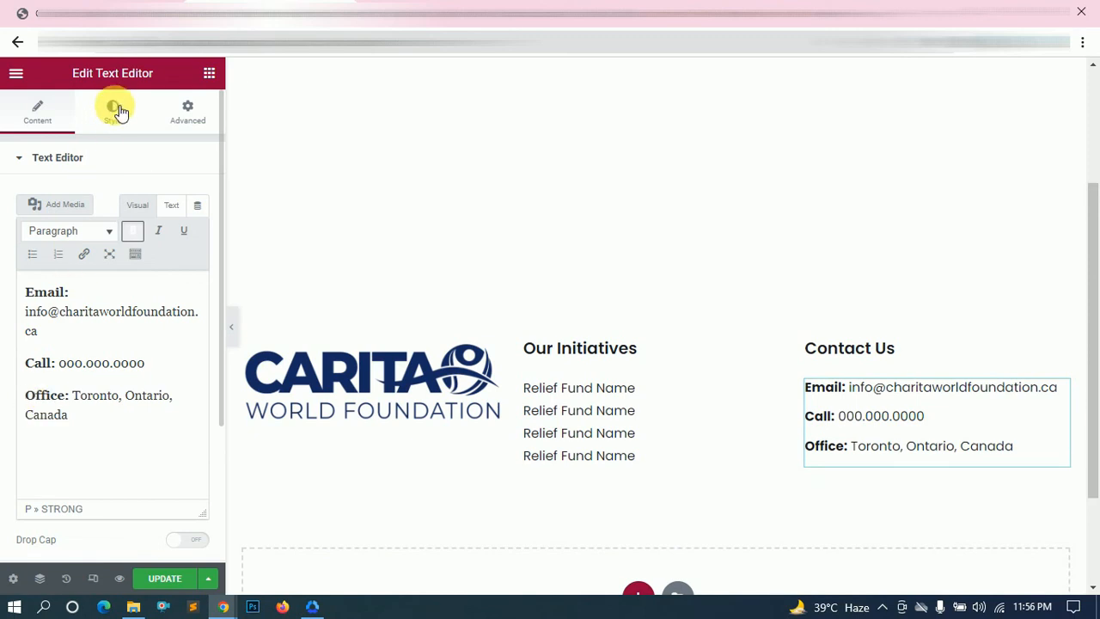
- Set the contact text's line height to 16 px, comparing the spacing with the Figma footer, and update the template
click(113, 108)
click(198, 263)
scroll(193, 515, down, 2)
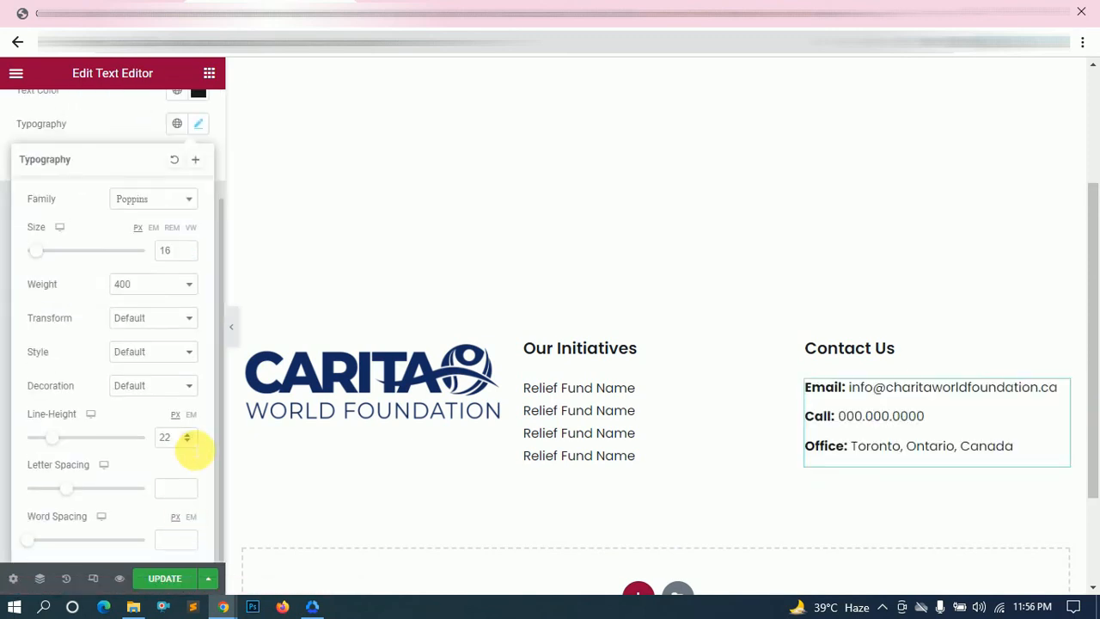
click(186, 441)
click(187, 440)
click(186, 441)
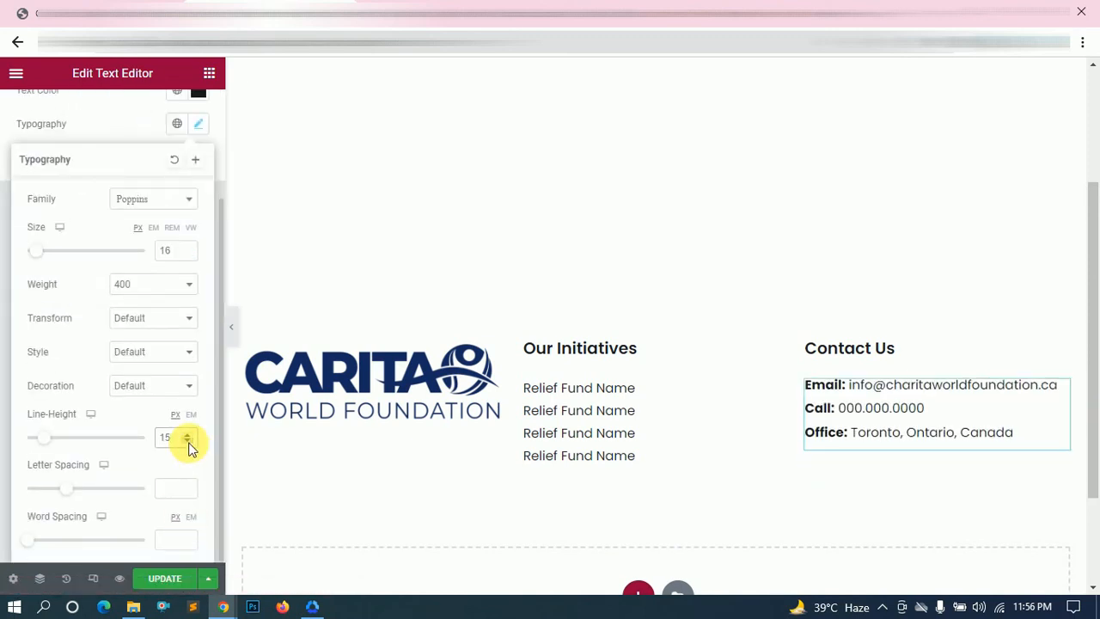
key(alt+Tab)
key(alt+Tab)
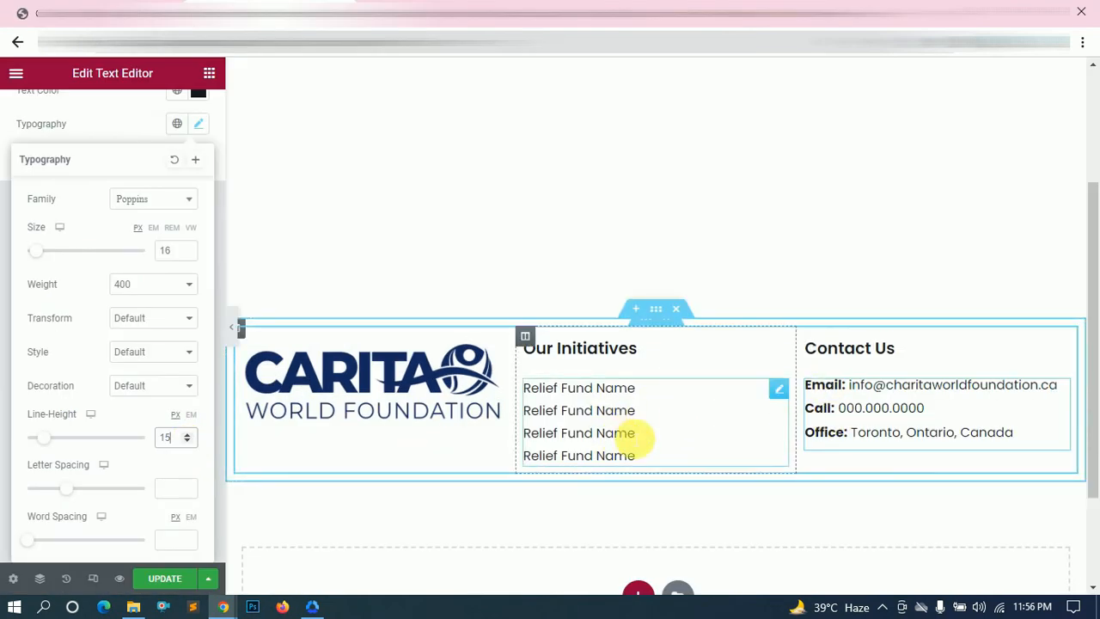
key(alt+Tab)
key(alt+Tab)
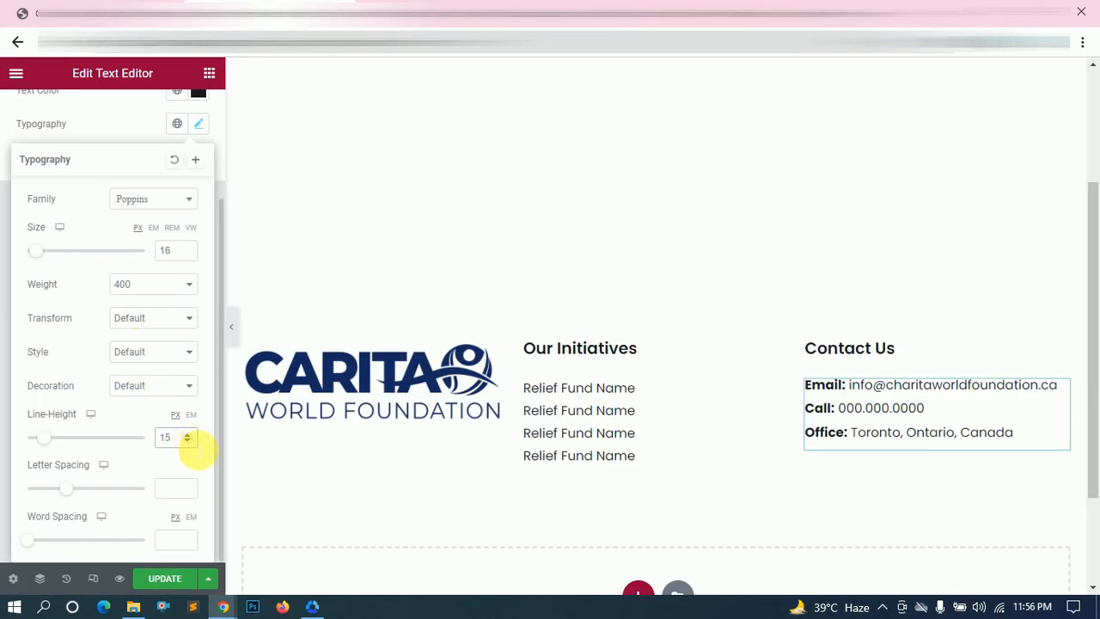
click(187, 435)
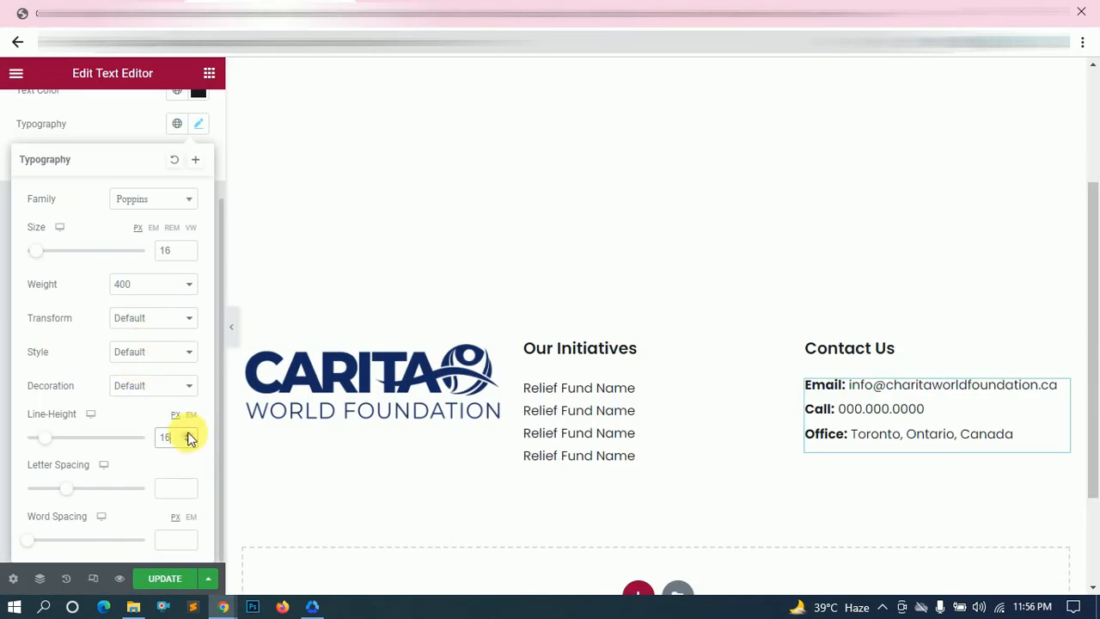
click(165, 579)
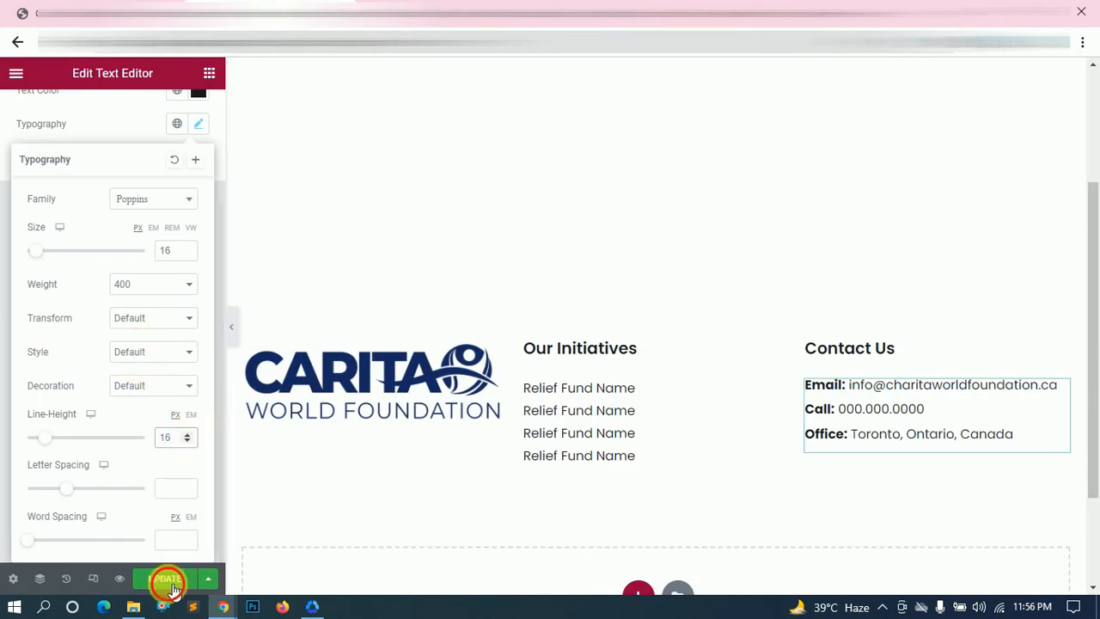
- Add a Social Icons widget below the contact text in the Contact Us column
key(alt+Tab)
key(alt+Tab)
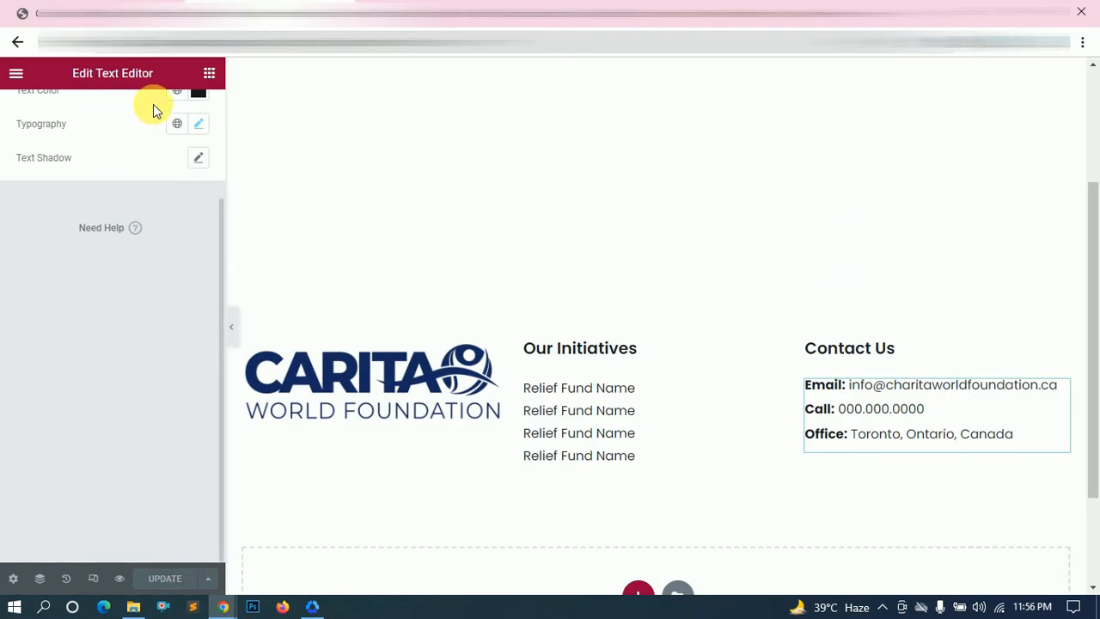
click(208, 73)
text(soc)
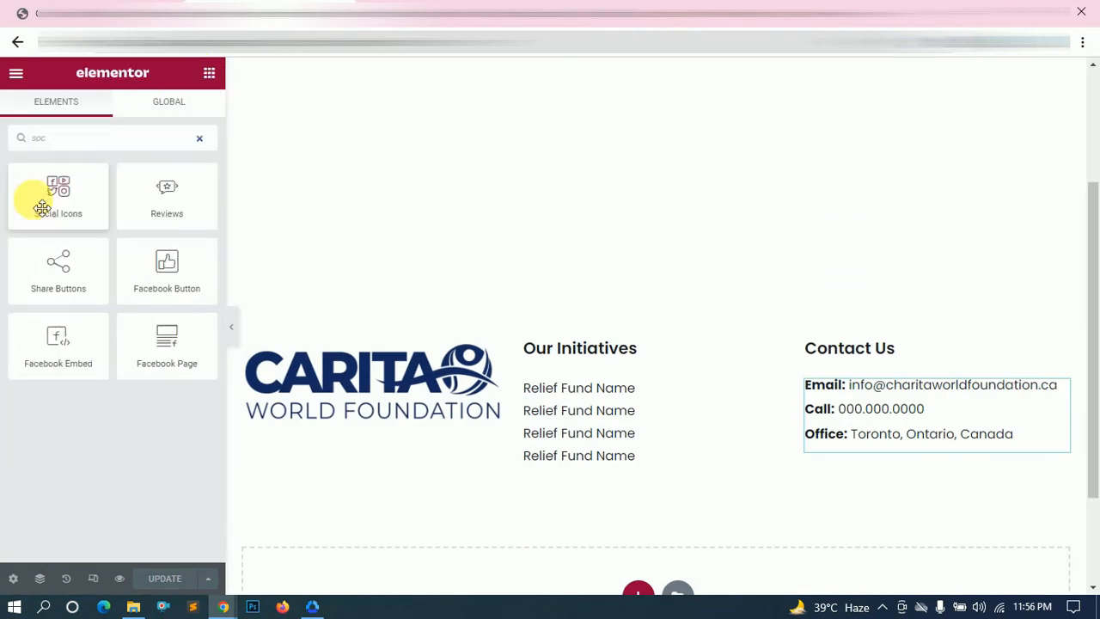
drag(32, 197, 933, 484)
- Set the social icons' shape to Circle and their columns to 5
key(alt+Tab)
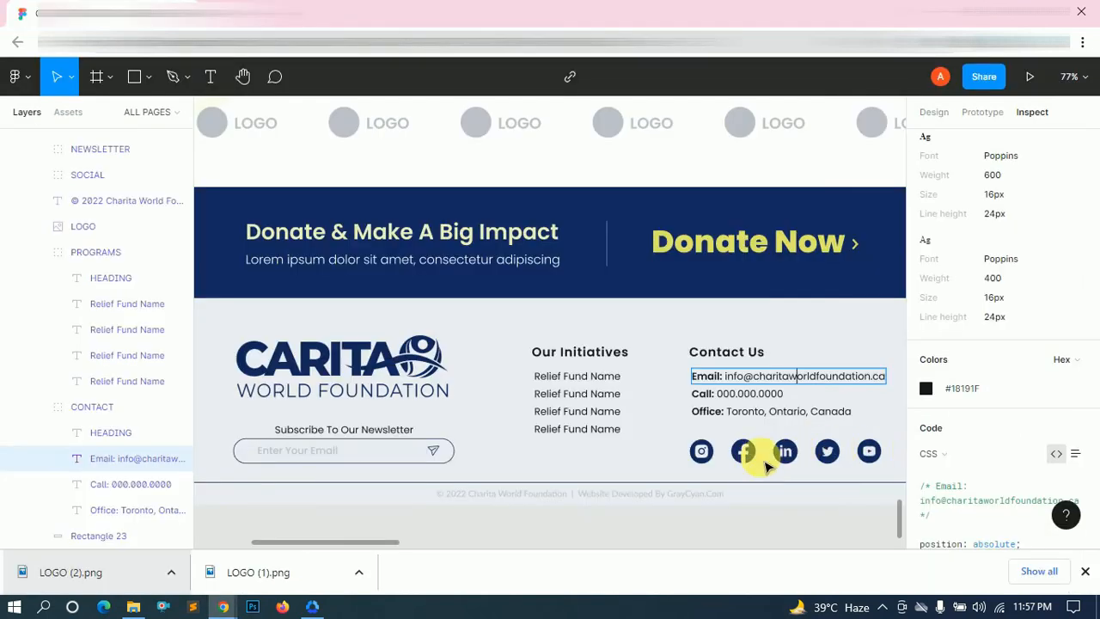
key(alt+Tab)
right_click(908, 479)
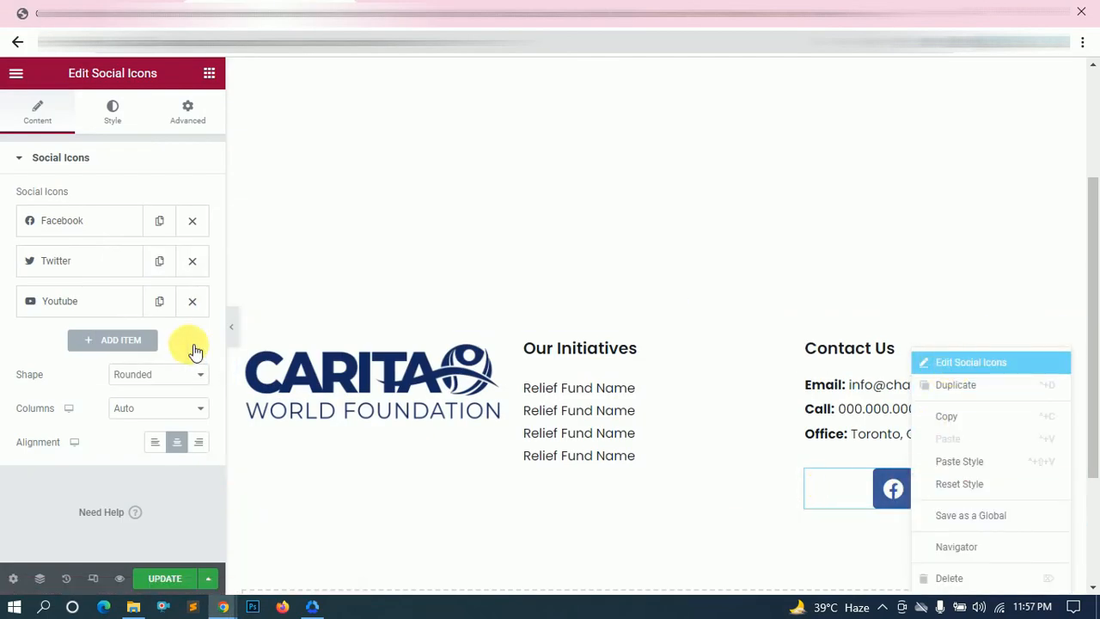
click(122, 321)
click(145, 373)
click(113, 418)
click(140, 411)
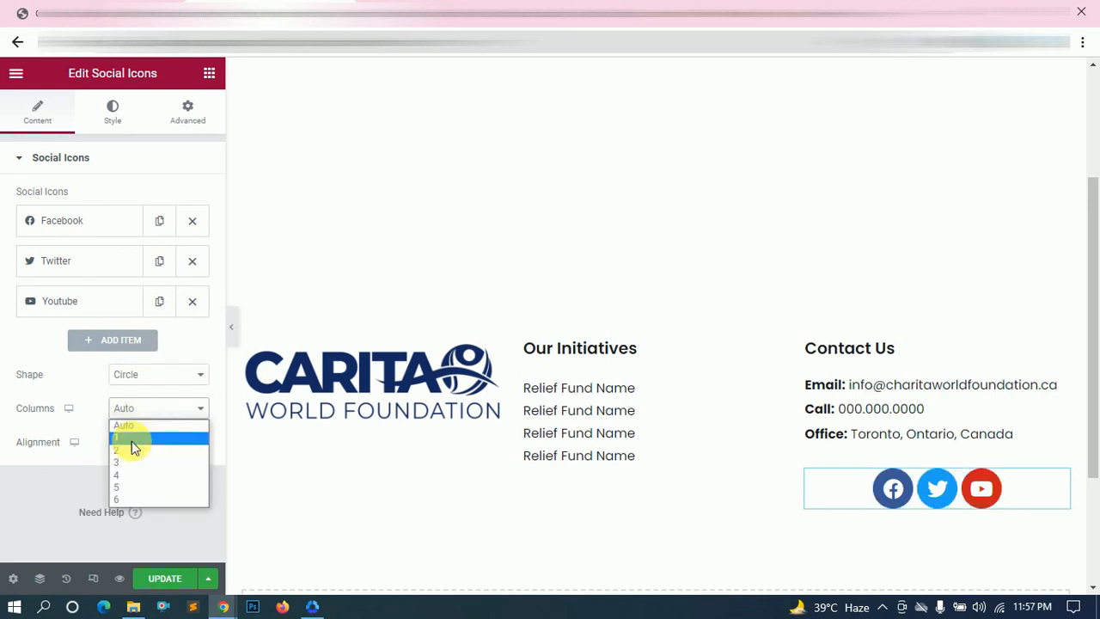
click(117, 487)
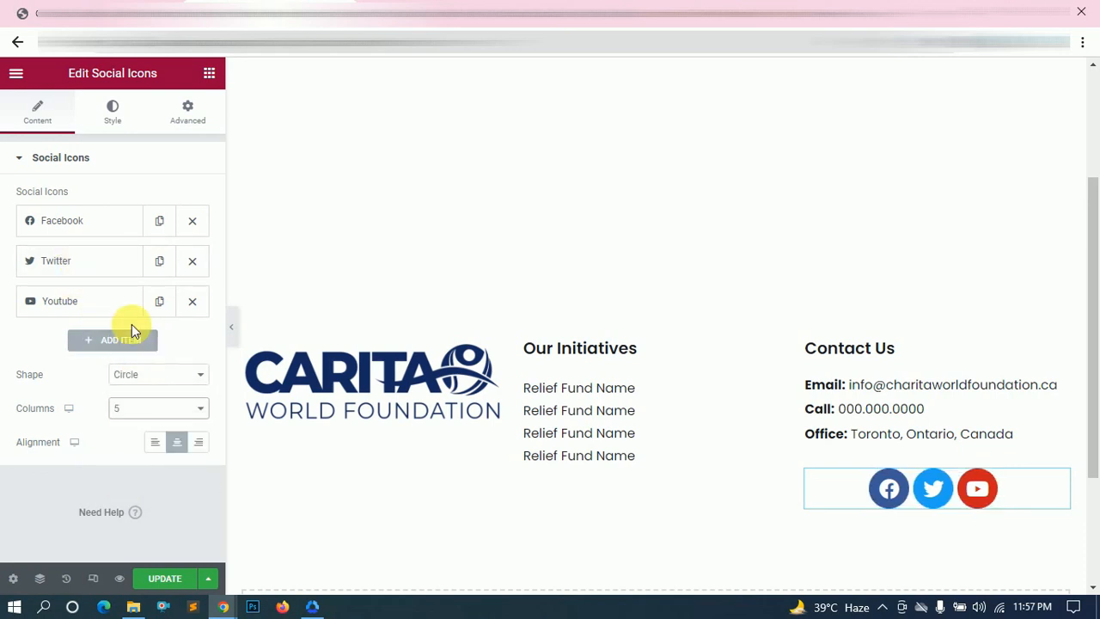
- Replace the Facebook item's icon with Facebook F from the full icon library, matching the Figma footer
key(alt+Tab)
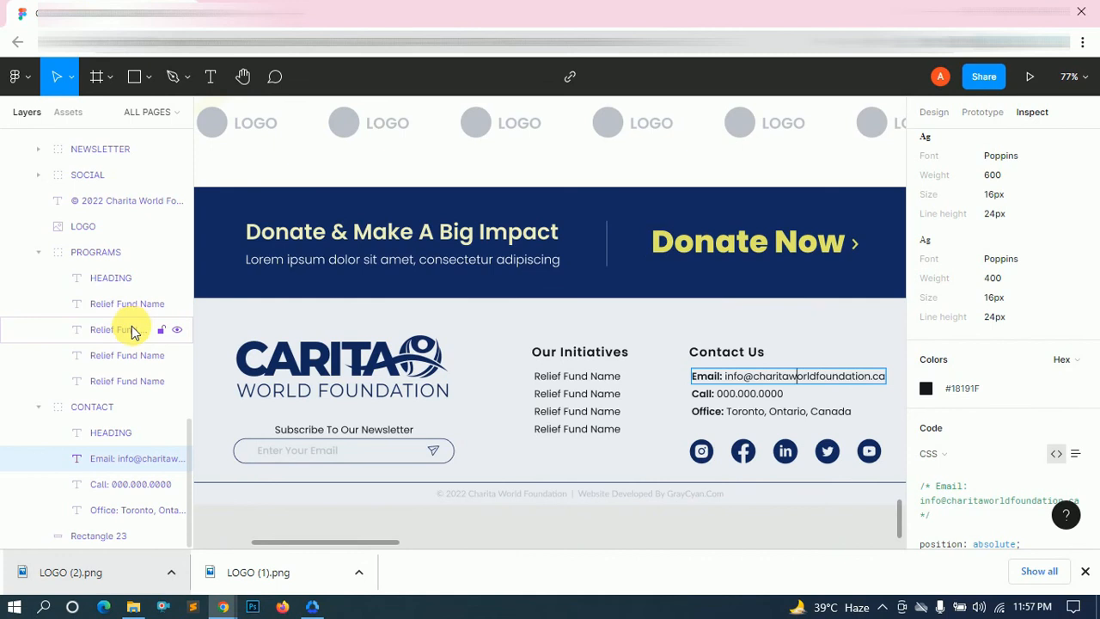
key(alt+Tab)
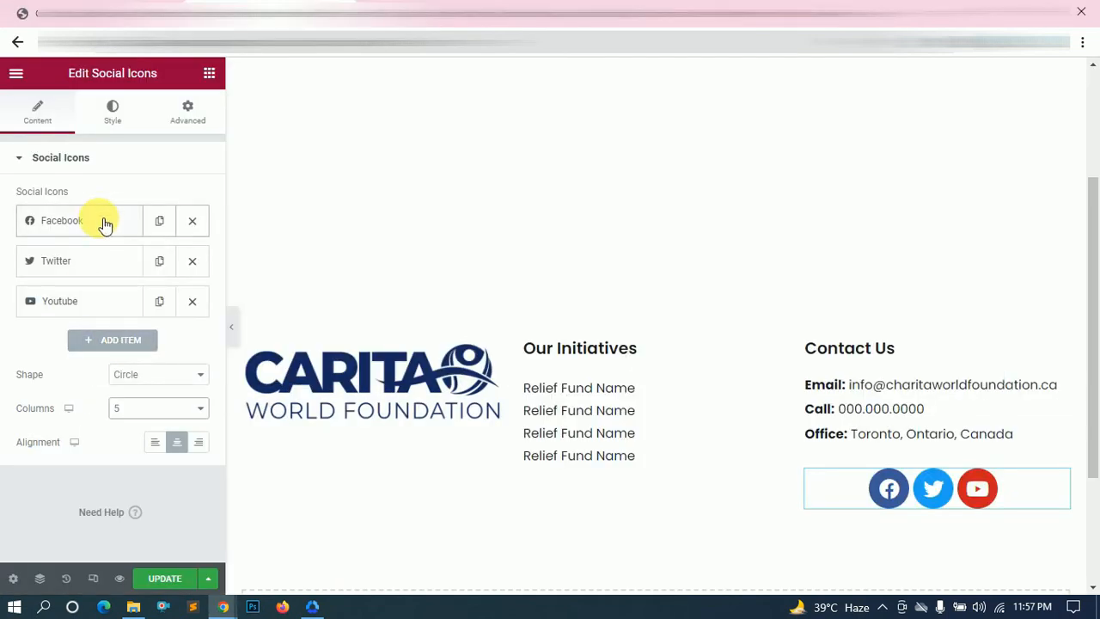
key(alt+Tab)
key(alt+Tab)
click(77, 325)
text(fac)
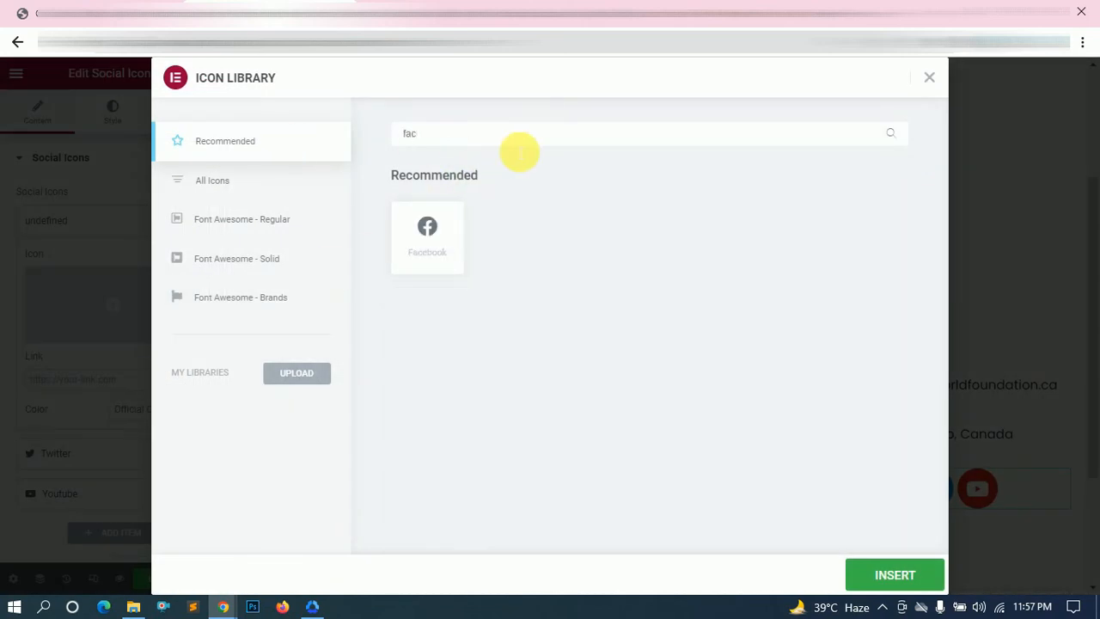
click(252, 176)
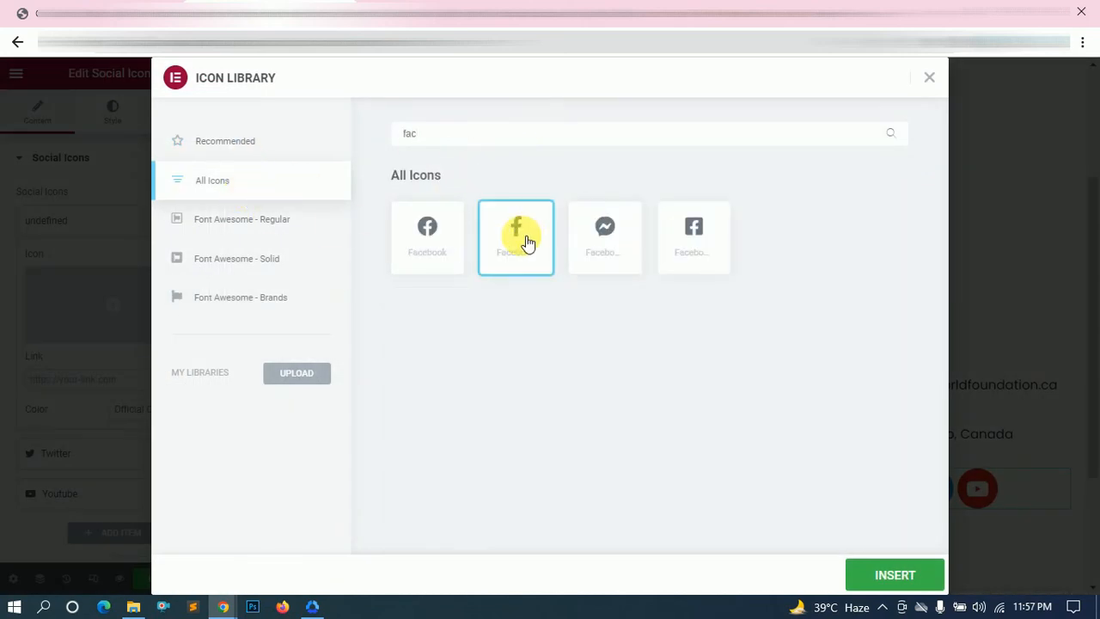
click(868, 564)
key(alt+Tab)
key(alt+Tab)
key(alt+Tab)
key(alt+Tab)
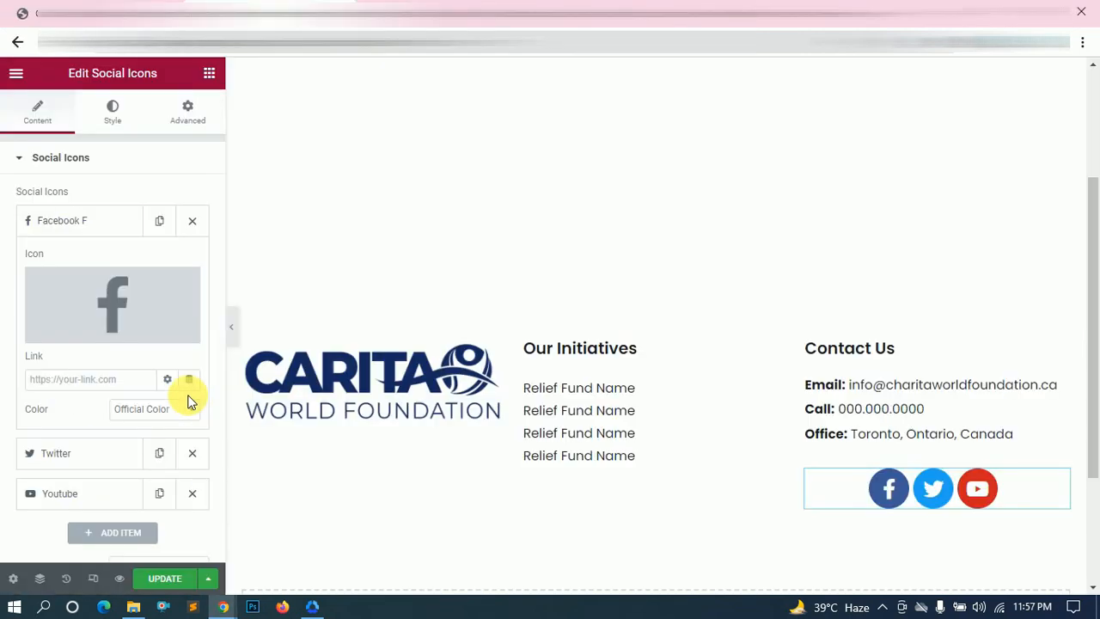
click(86, 218)
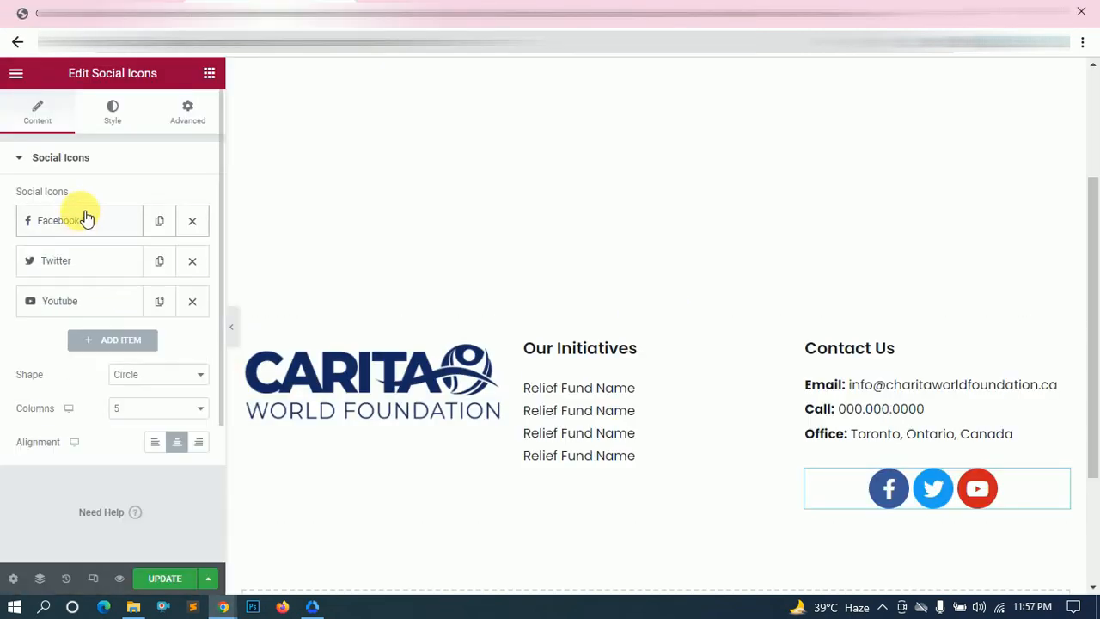
- Add a fourth social item with the Instagram icon
click(107, 342)
click(112, 425)
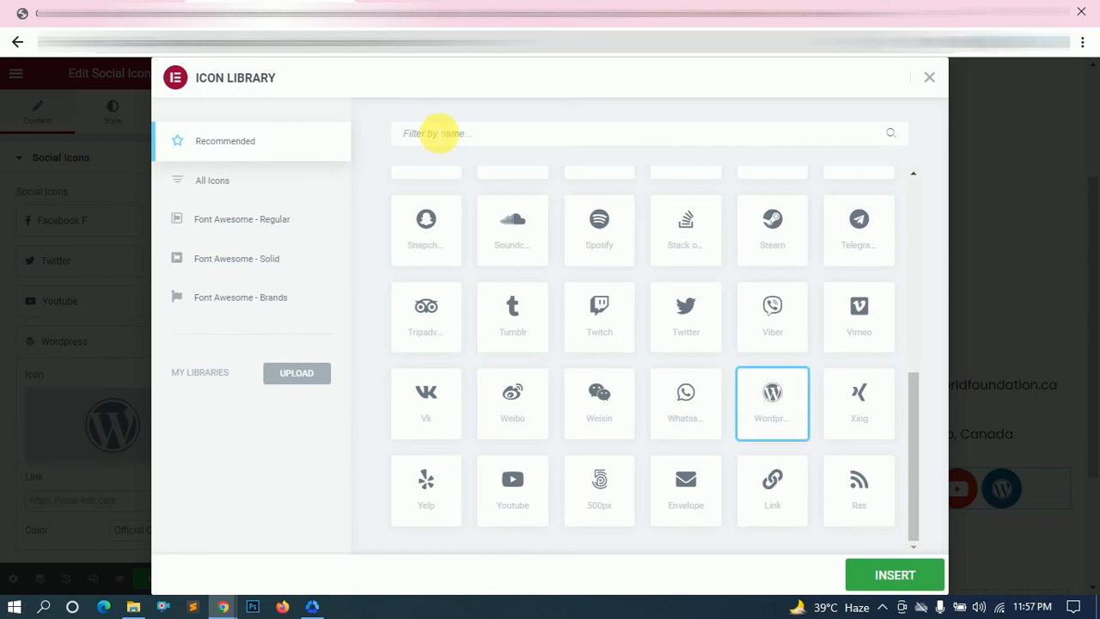
click(438, 134)
text(insta)
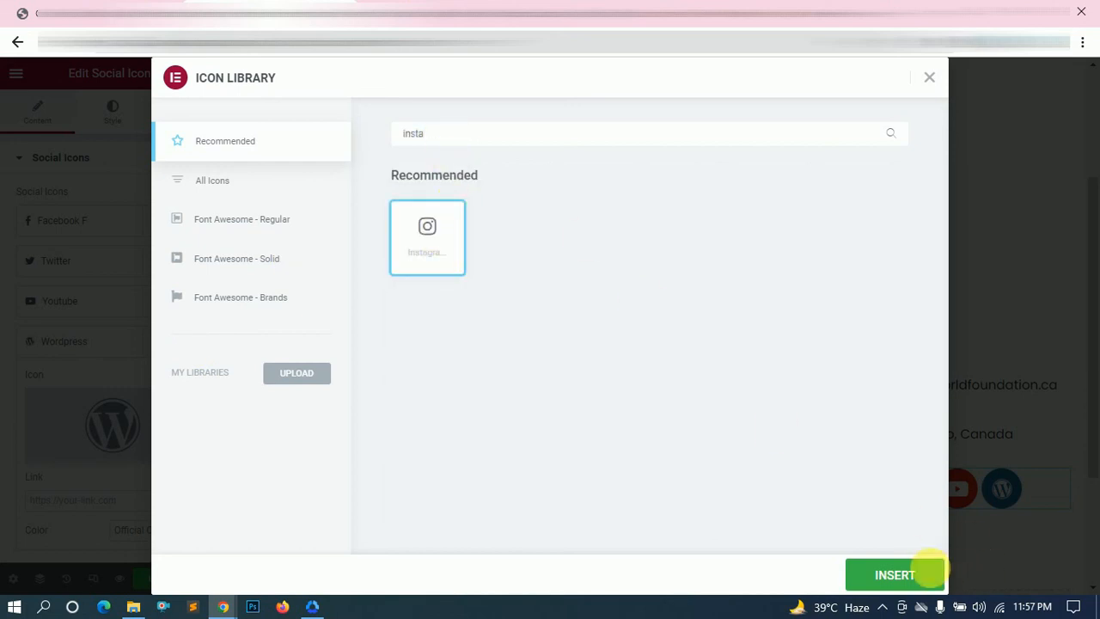
click(895, 574)
- Add a fifth social item with the LinkedIn icon and collapse its settings
click(89, 335)
click(111, 380)
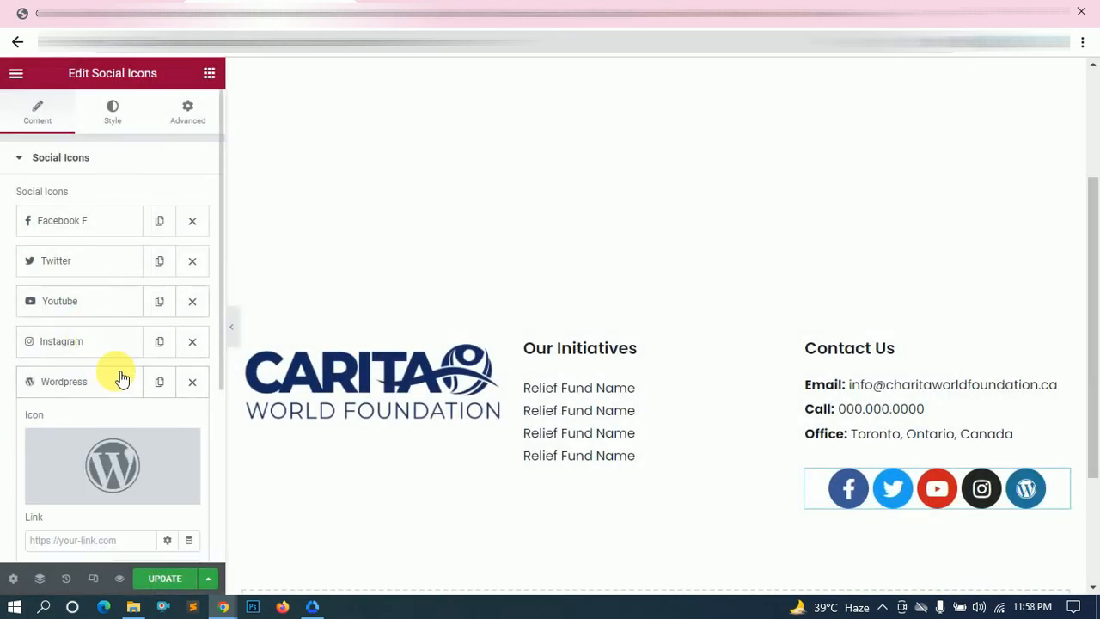
scroll(103, 344, down, 3)
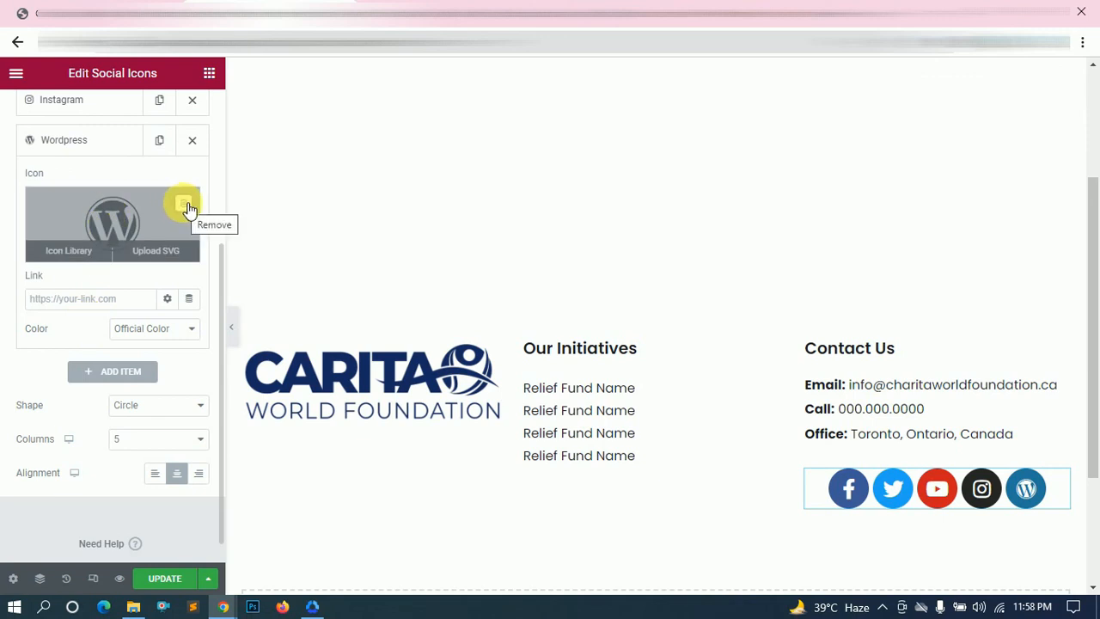
click(188, 208)
click(535, 142)
text(link)
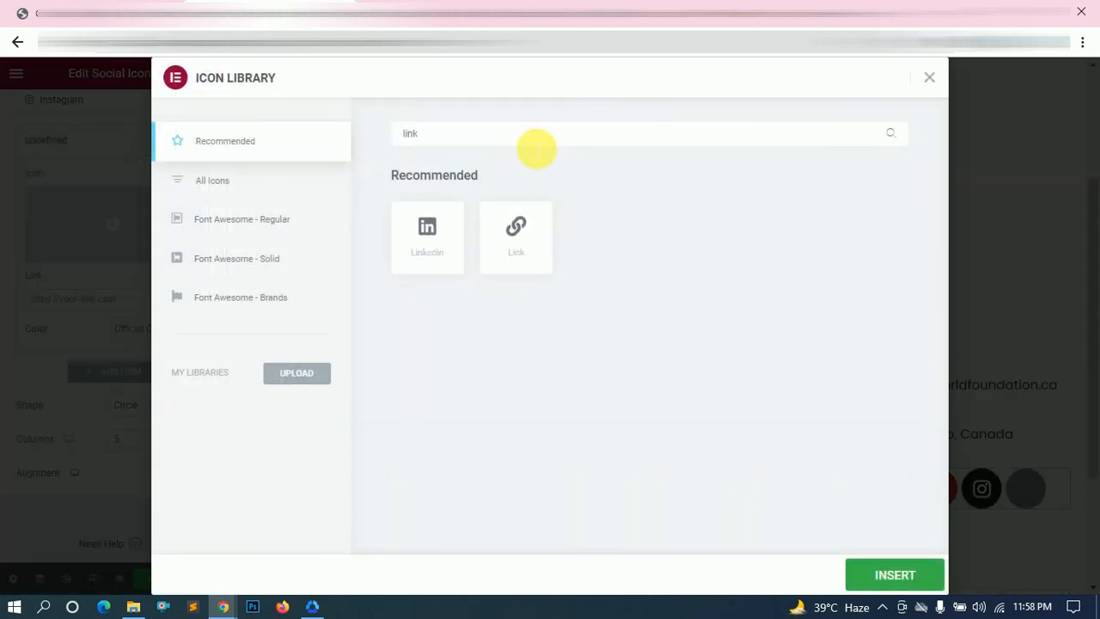
click(895, 577)
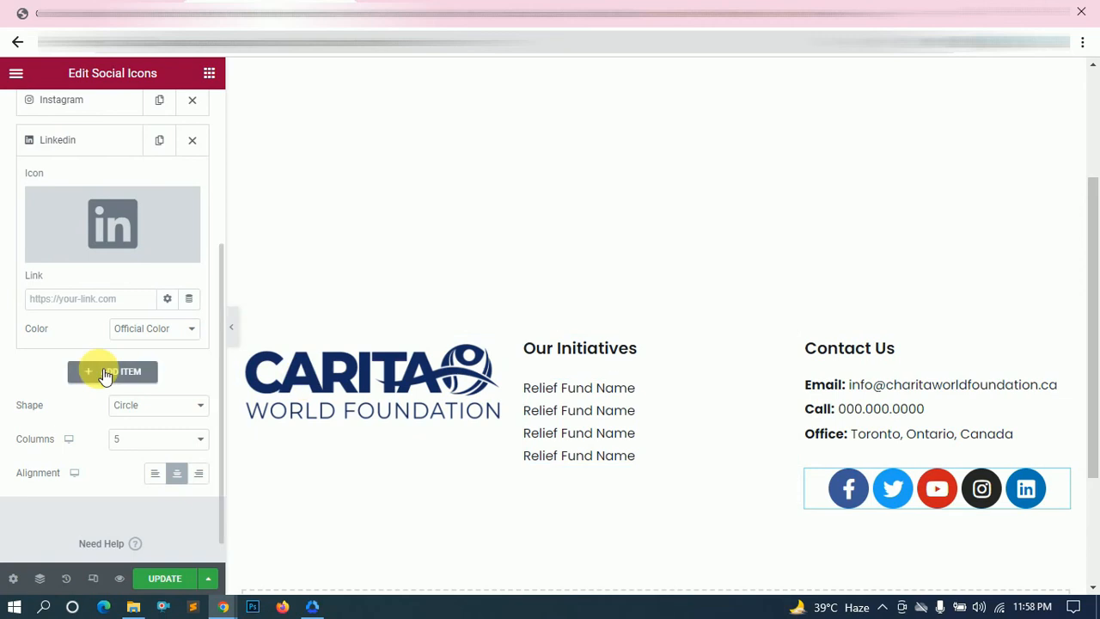
scroll(981, 484, down, 2)
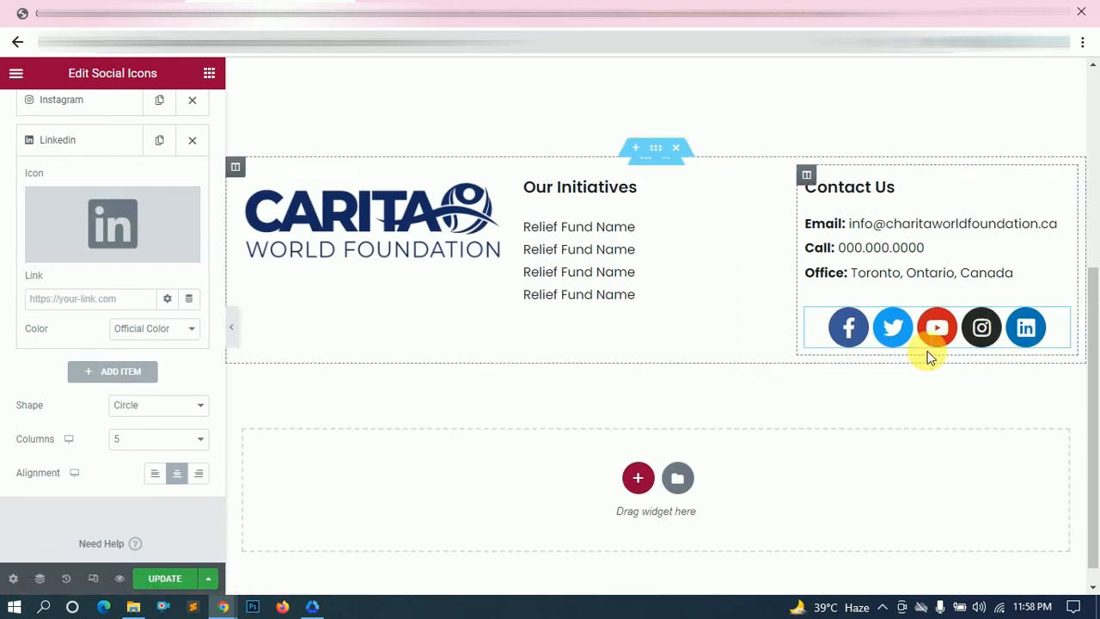
scroll(115, 309, up, 2)
click(111, 303)
scroll(111, 305, up, 1)
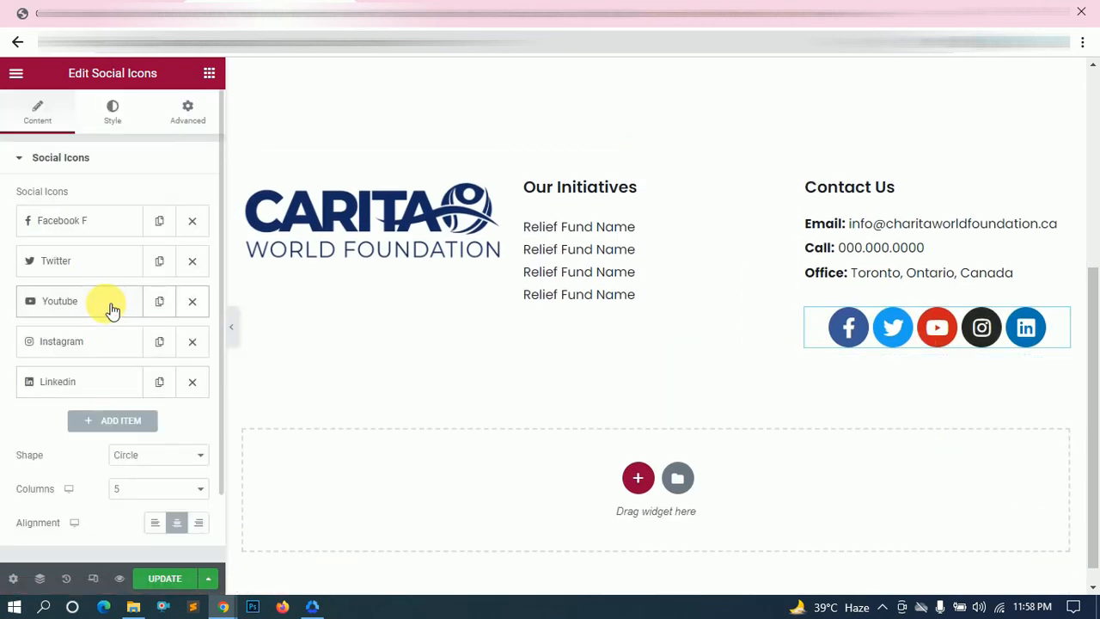
- Switch the social icons' colour to Custom and pick #AD8B8B as a trial primary colour
click(112, 109)
click(146, 197)
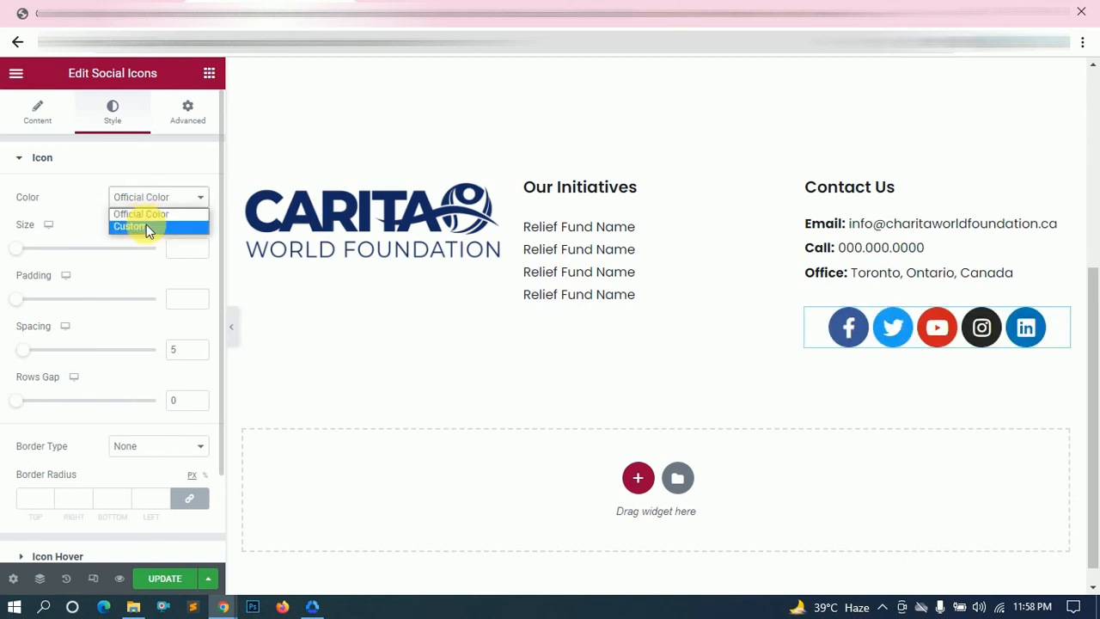
click(146, 226)
click(199, 230)
click(151, 335)
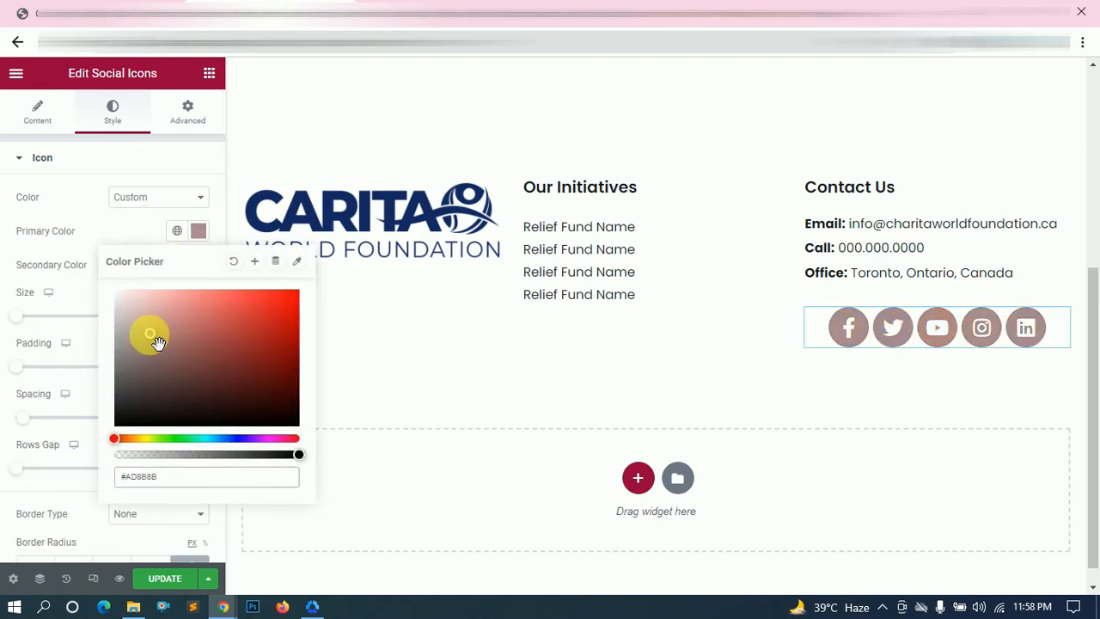
- Copy the social icons' colour #142A62 from the footer design in Figma
key(alt+Tab)
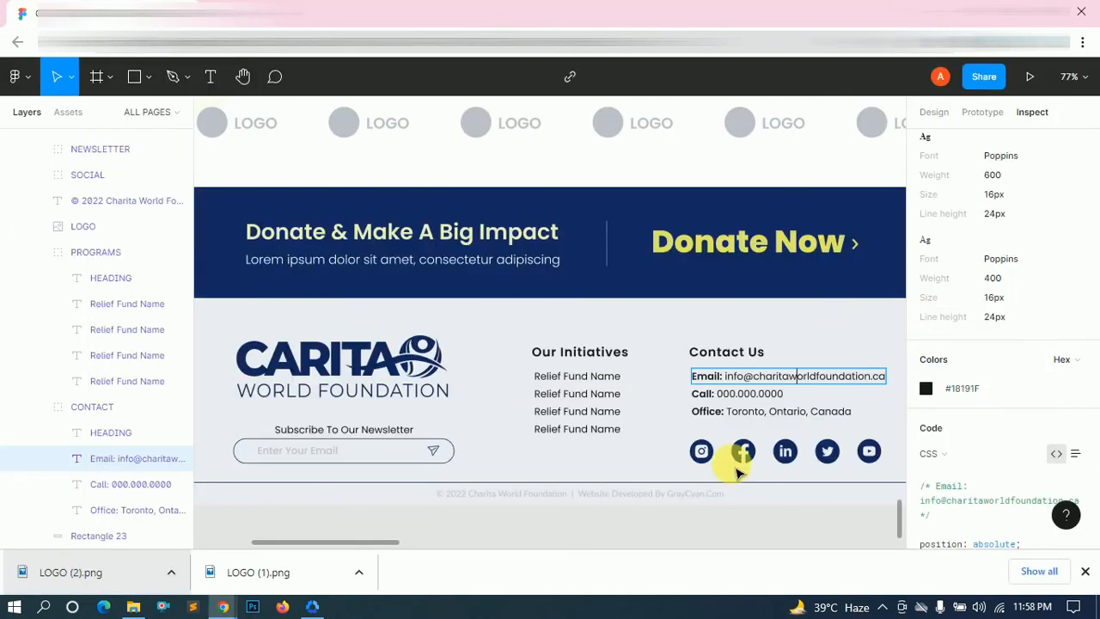
click(741, 461)
click(963, 389)
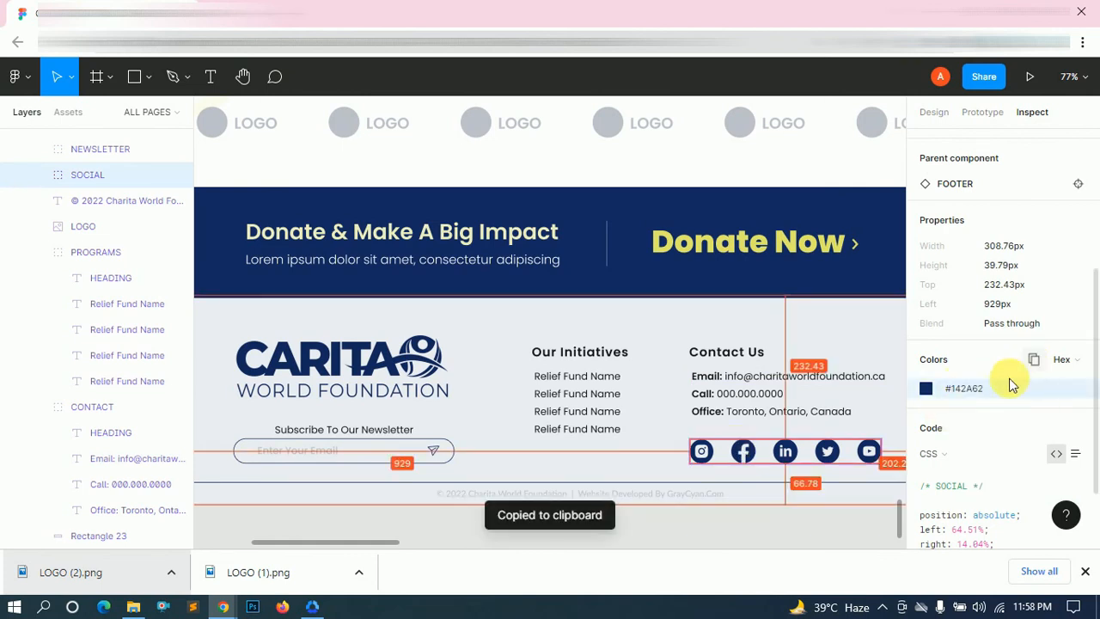
- Return to the Elementor editor and set the social icons' primary colour to the copied #142A62
key(alt+Tab)
click(209, 234)
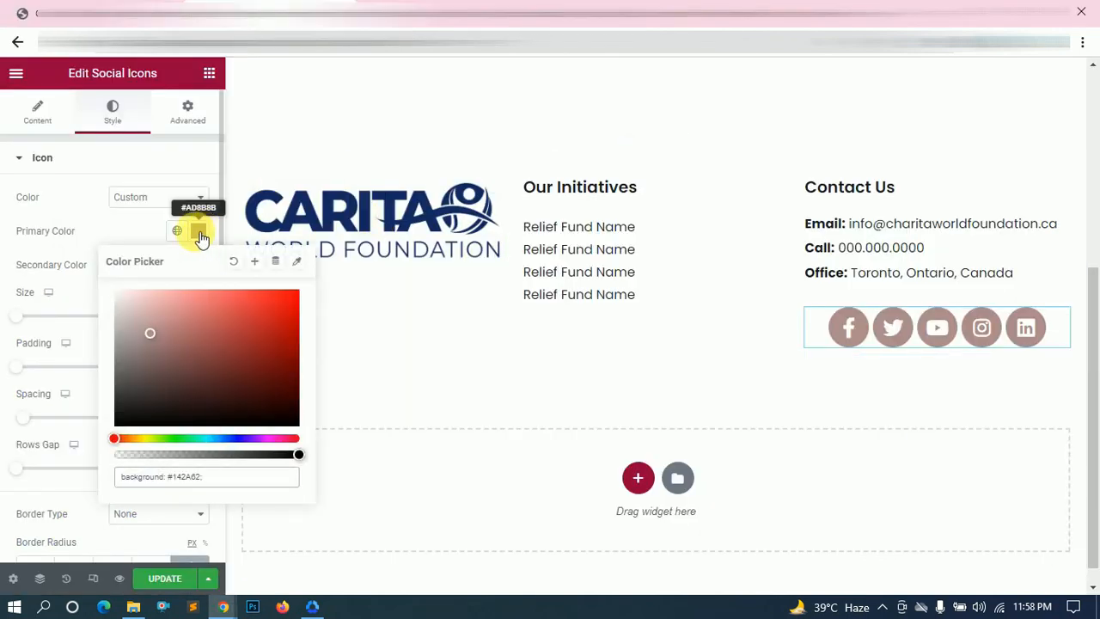
key(BackSpace)
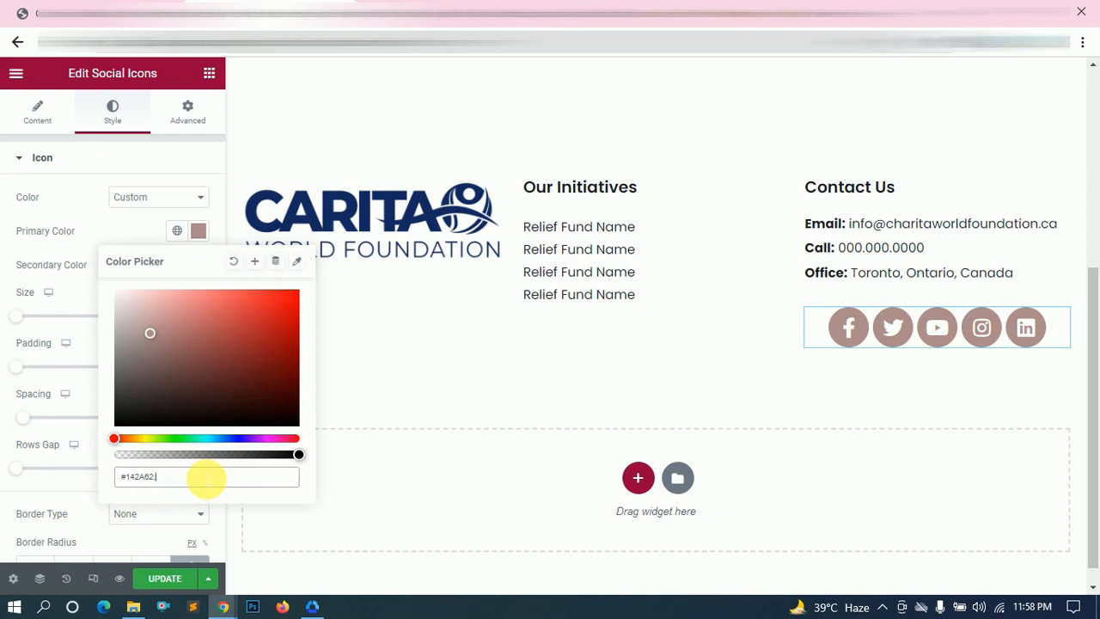
key(Return)
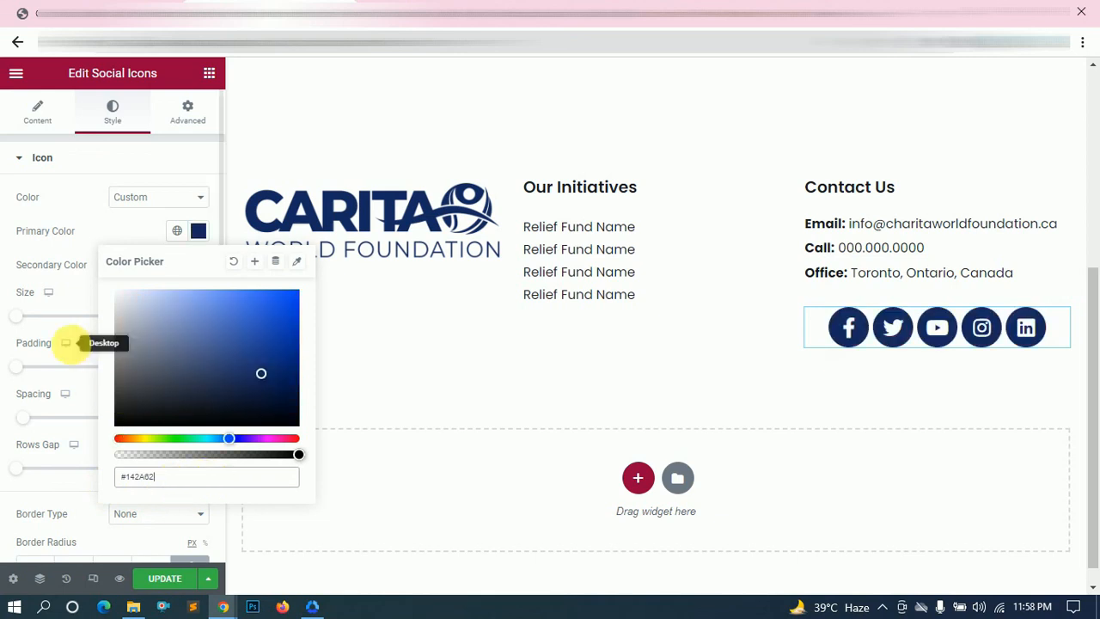
- Give the social icons a white secondary colour and set their size to 20
click(125, 236)
click(198, 264)
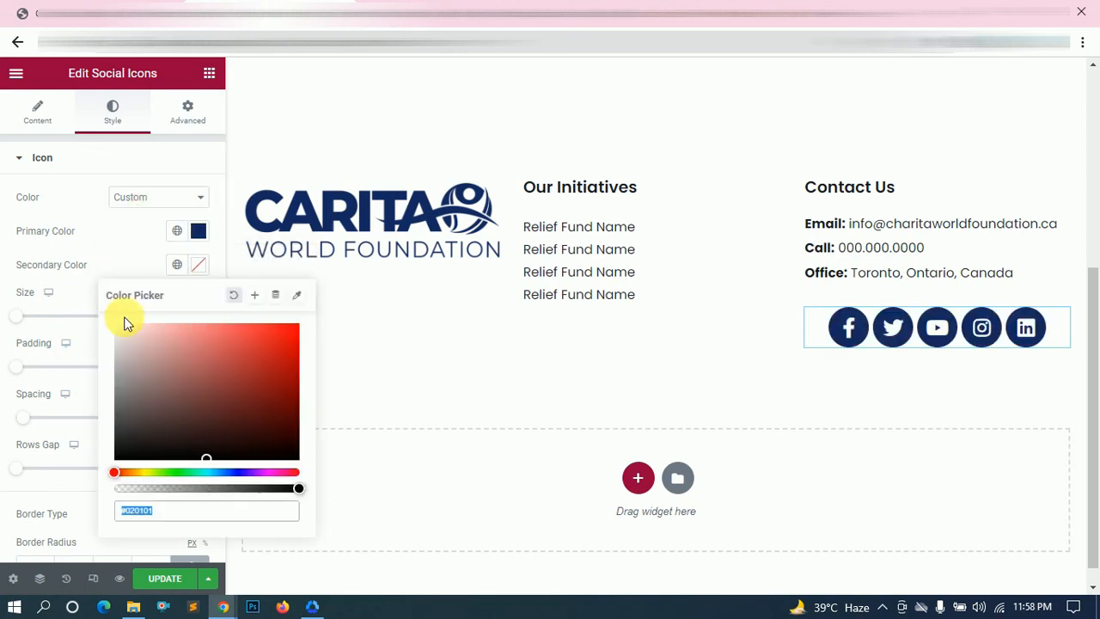
click(69, 302)
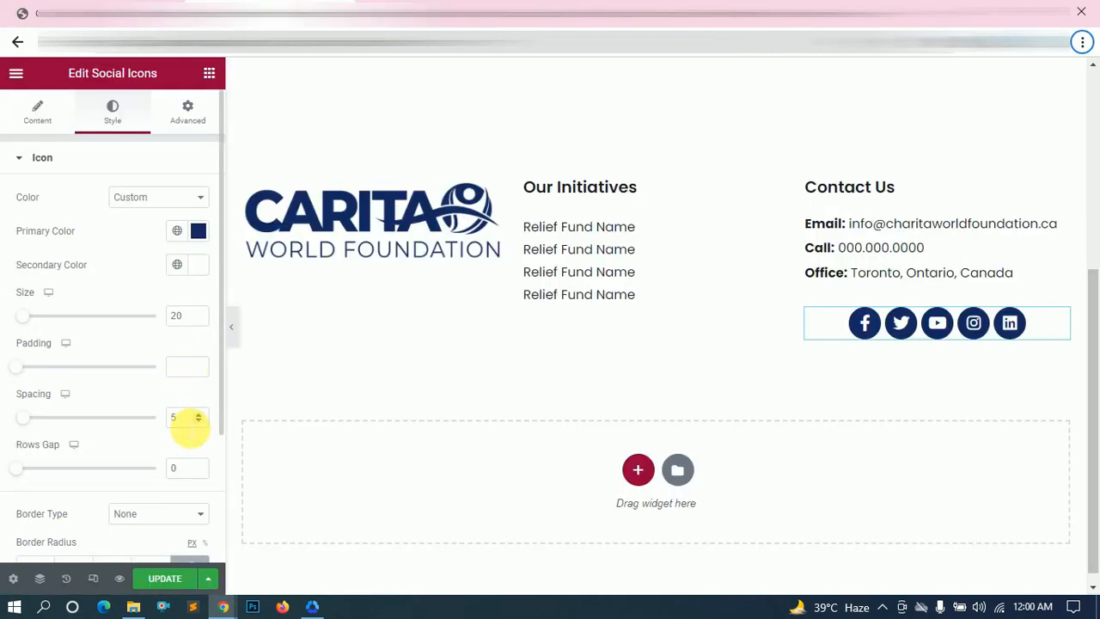
- Set the spacing between the social icons to 12 and align the icon row left
click(200, 414)
click(200, 414)
click(200, 414)
click(200, 414)
click(200, 414)
click(200, 414)
click(200, 414)
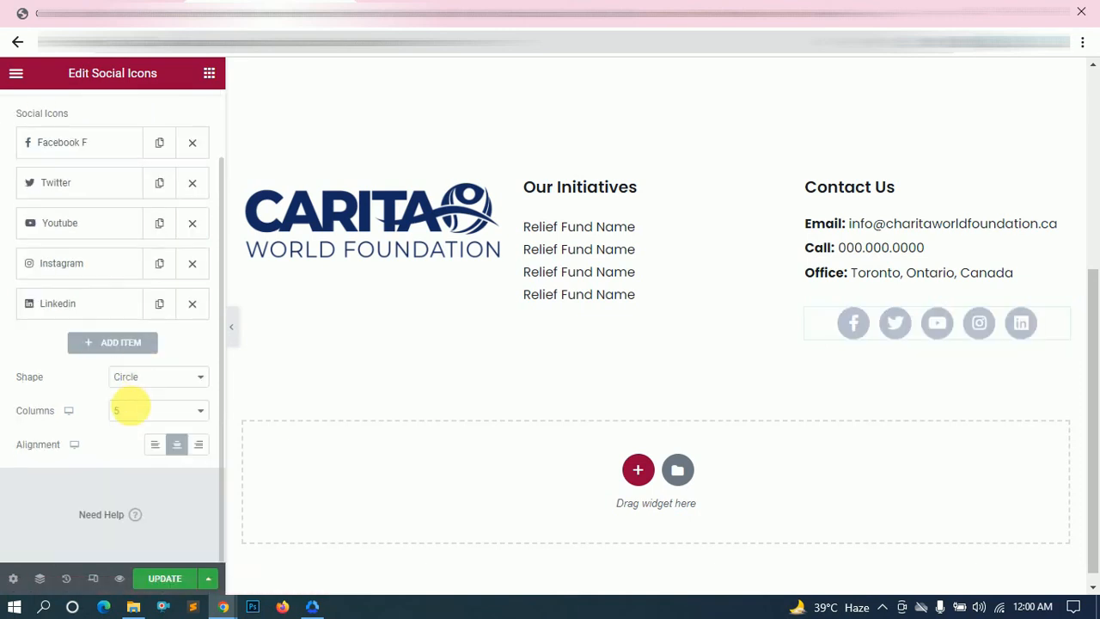
click(154, 444)
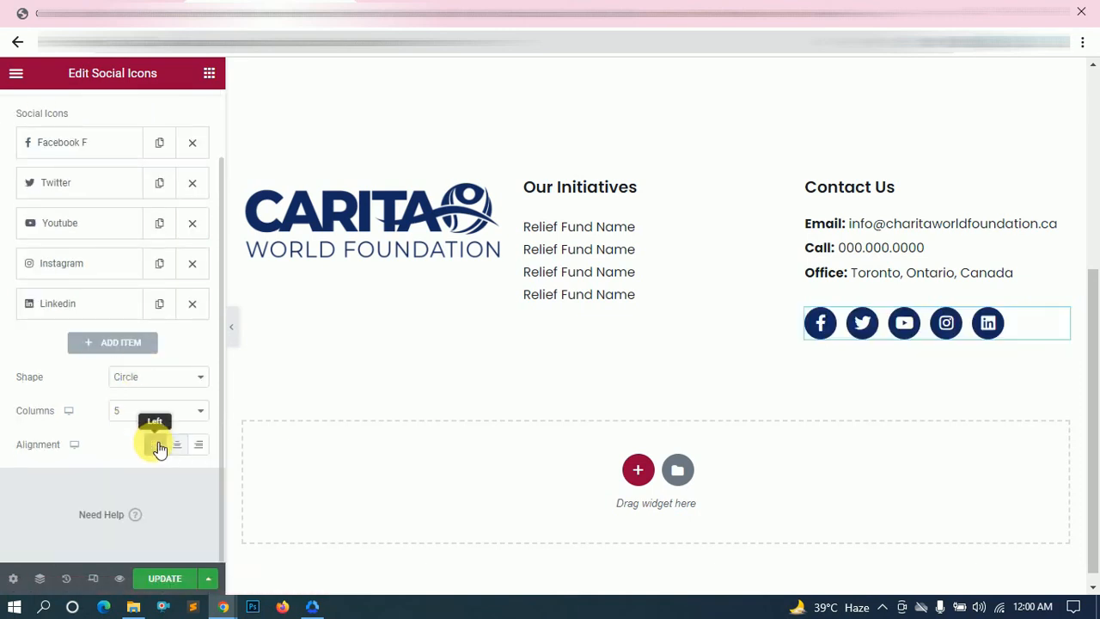
scroll(88, 143, up, 3)
- Try different padding values on the social icons, ending at 0.8
click(112, 112)
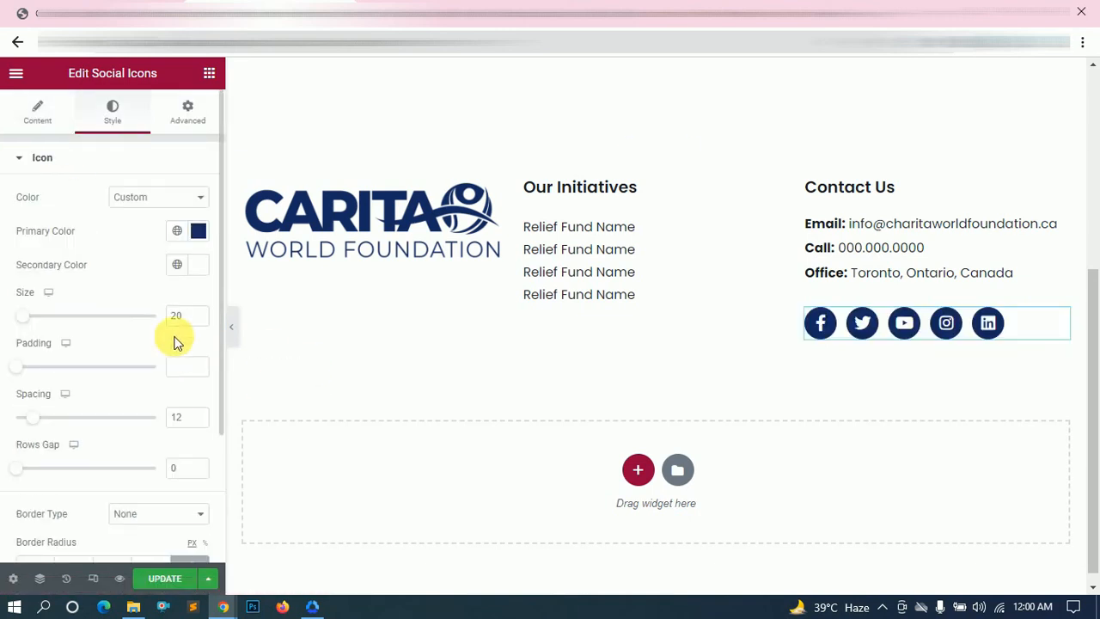
click(200, 317)
click(199, 364)
click(199, 364)
click(199, 364)
click(199, 364)
click(199, 365)
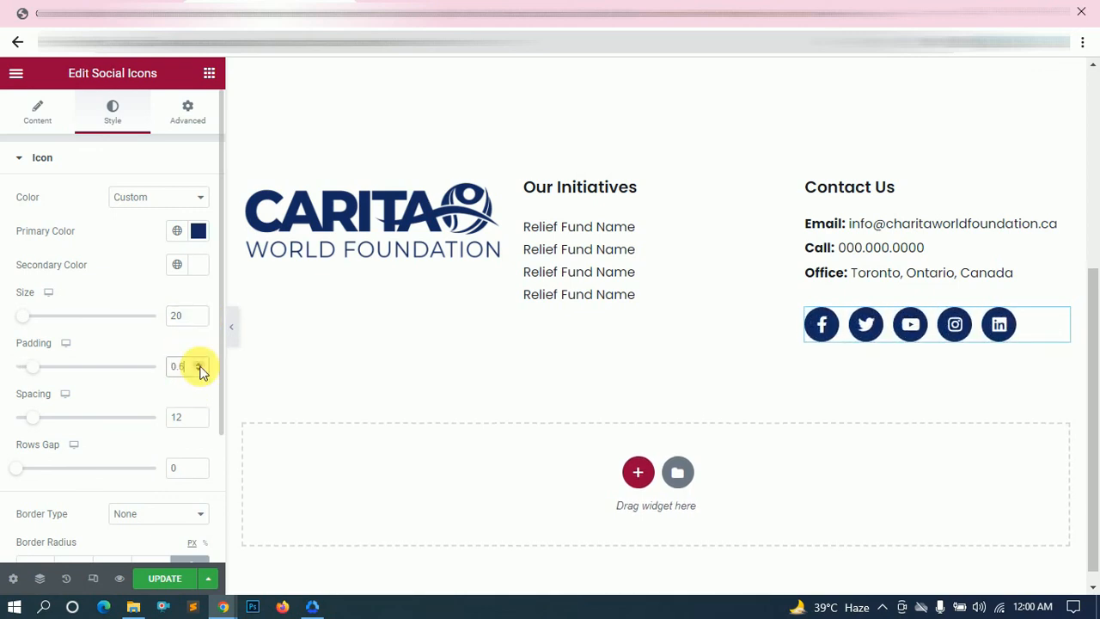
click(199, 364)
click(199, 364)
click(200, 370)
click(200, 369)
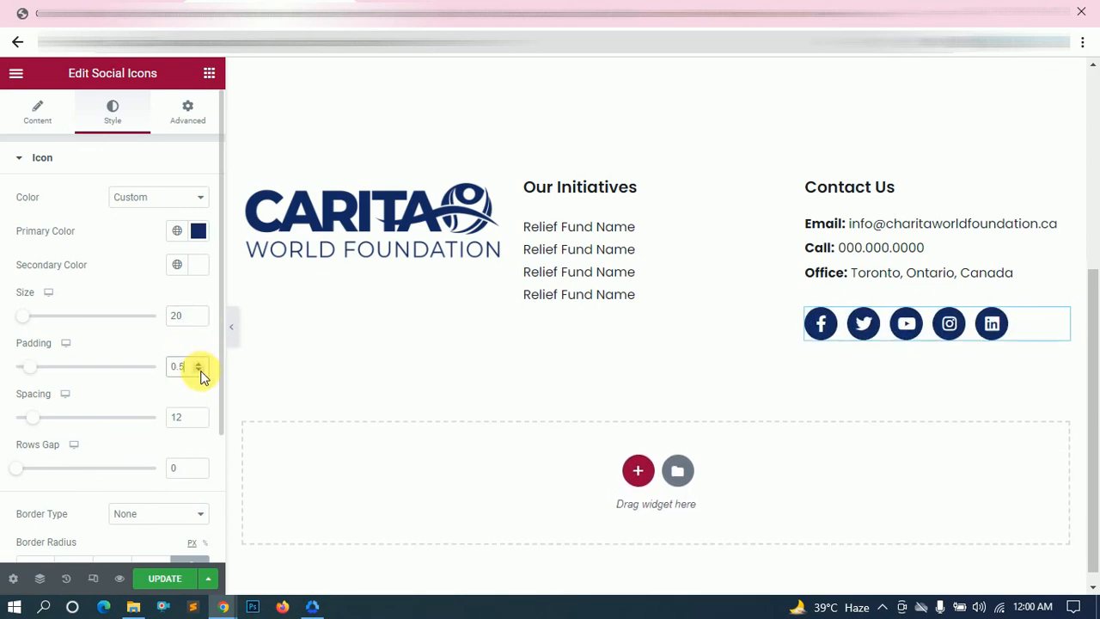
click(199, 363)
click(199, 364)
click(199, 364)
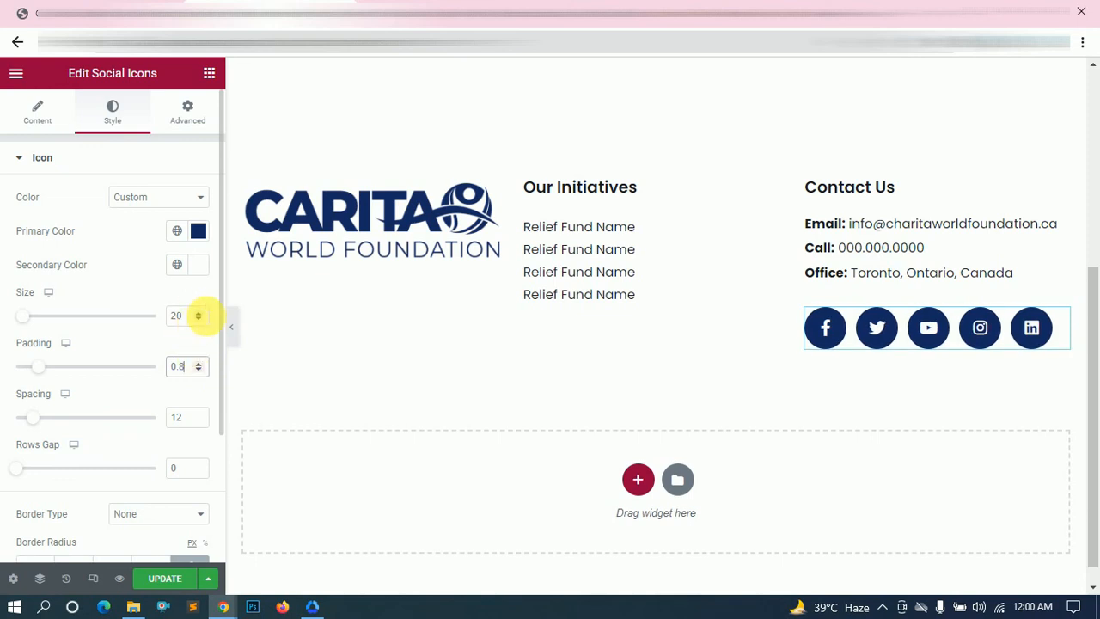
- Try a larger social icon size, then restore it to 20 and set the padding to 0.5
click(199, 312)
click(198, 313)
click(198, 319)
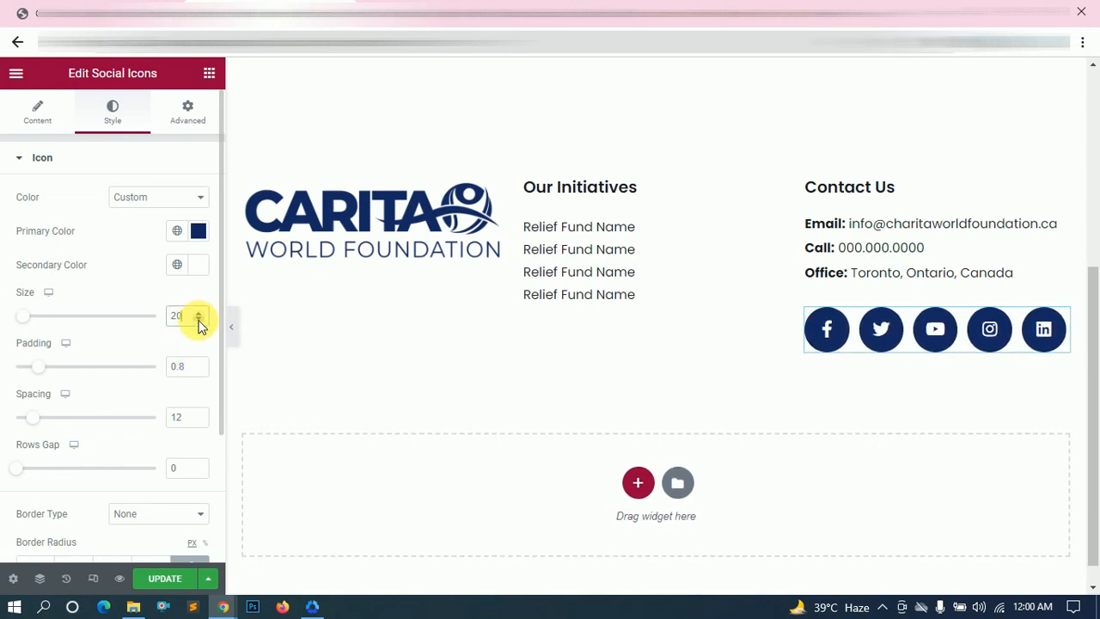
click(198, 319)
click(199, 371)
click(198, 370)
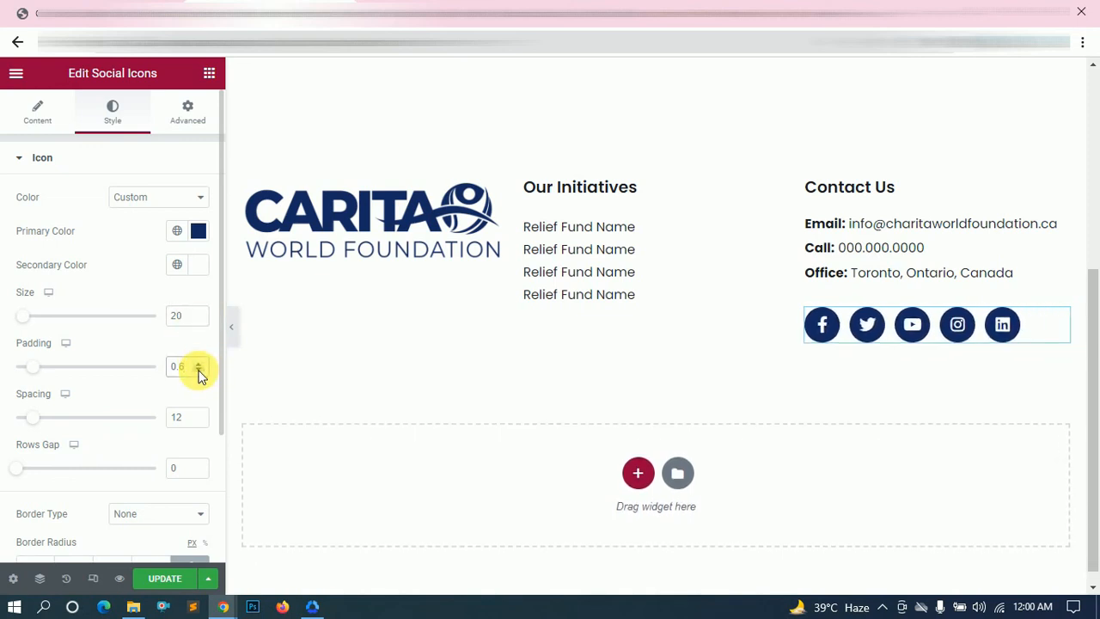
click(198, 370)
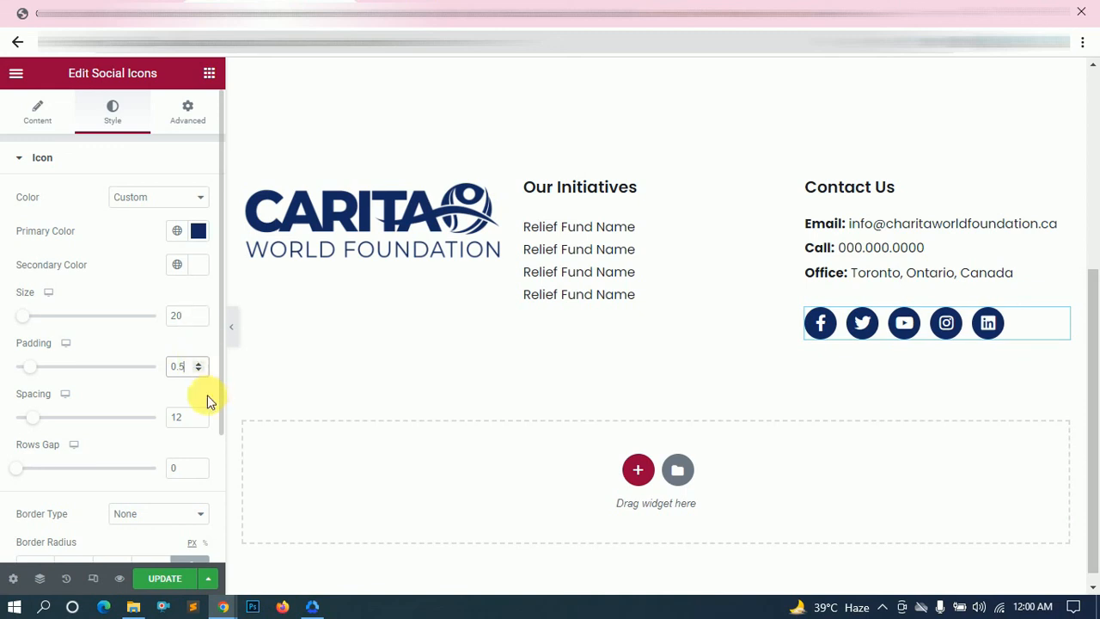
- Set the social icons' spacing to 20 and compare the row with the Figma footer design
click(198, 413)
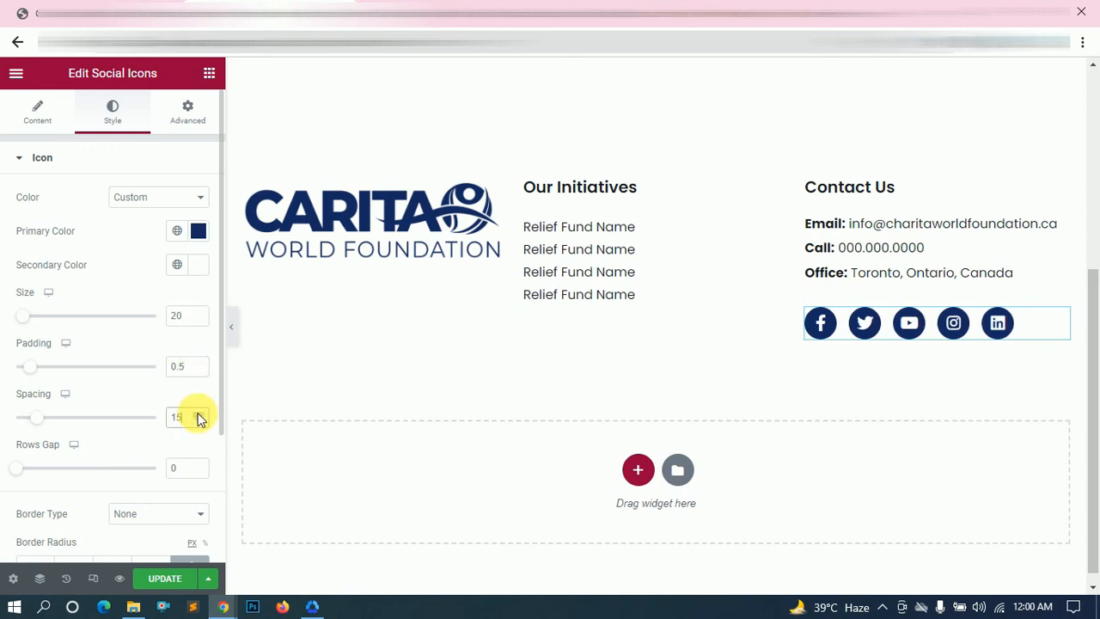
click(199, 416)
key(alt+Tab)
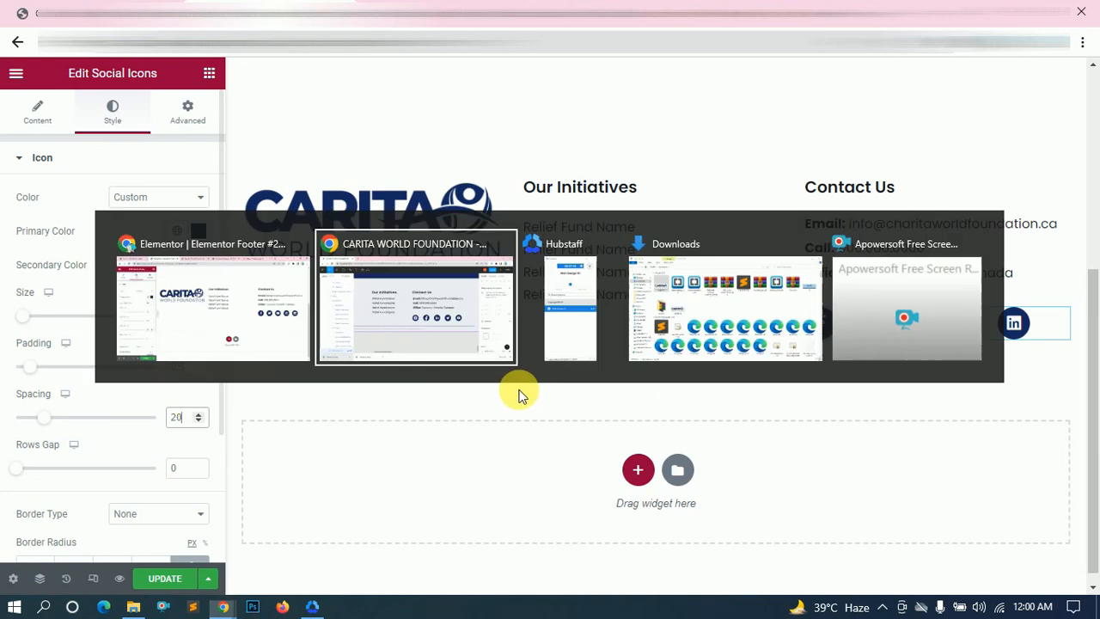
key(alt+Tab)
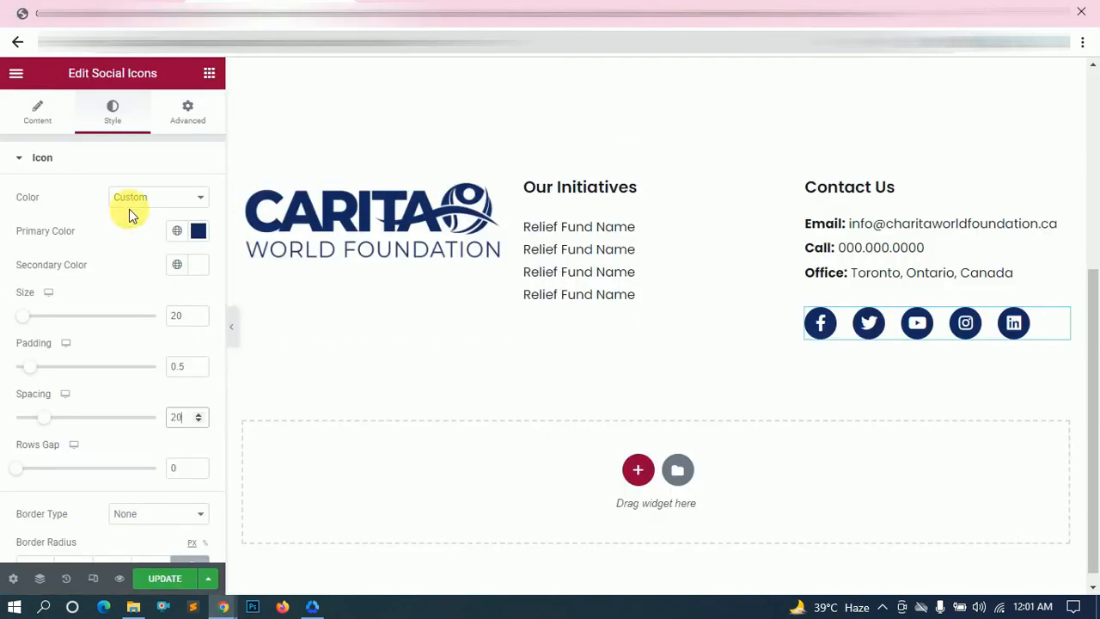
- Reorder the social items to Instagram, Facebook, LinkedIn, Twitter, YouTube
click(37, 112)
drag(83, 388, 108, 225)
drag(76, 384, 112, 222)
drag(103, 260, 108, 304)
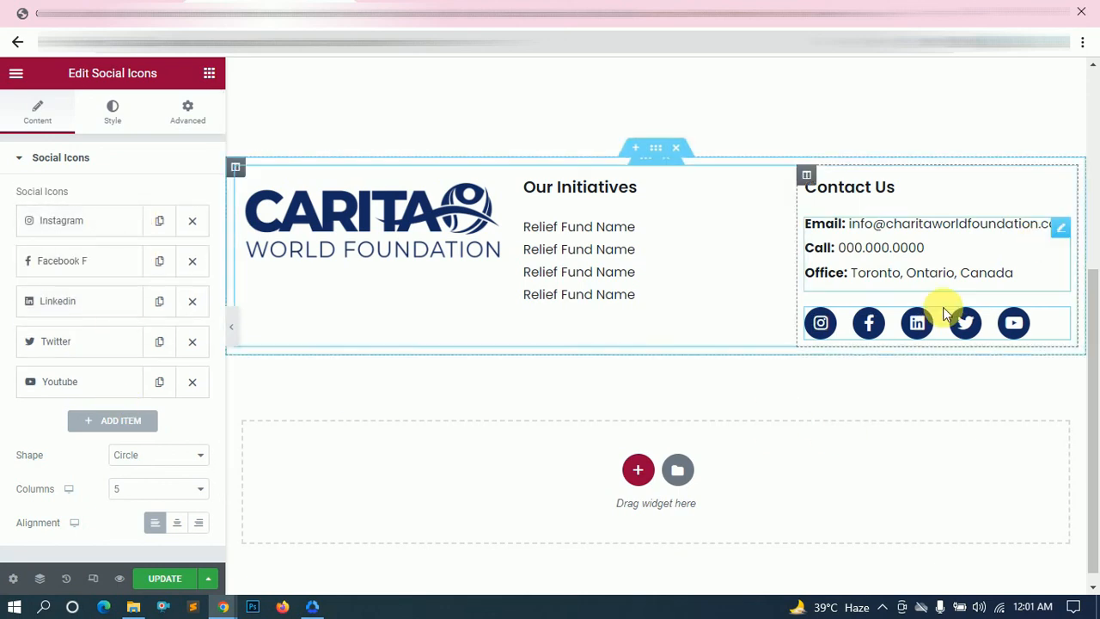
- Replace the boxed LinkedIn icon with the plain Linkedin In icon from the library, checking the row against the Figma design
key(alt+Tab)
key(alt+Tab)
click(86, 305)
click(111, 380)
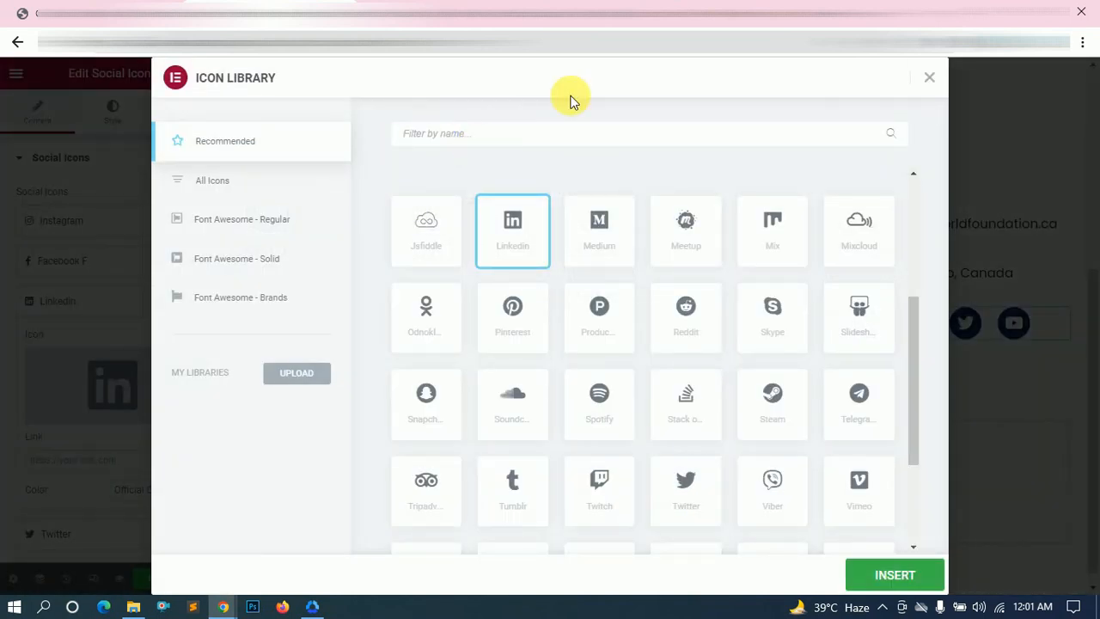
text(li)
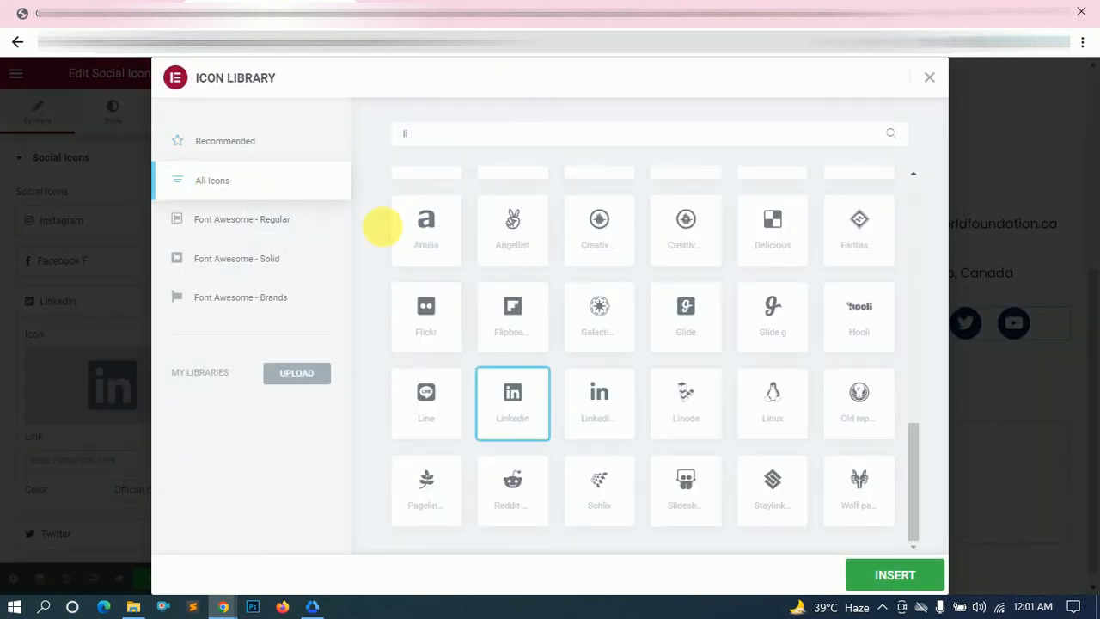
click(593, 385)
click(877, 576)
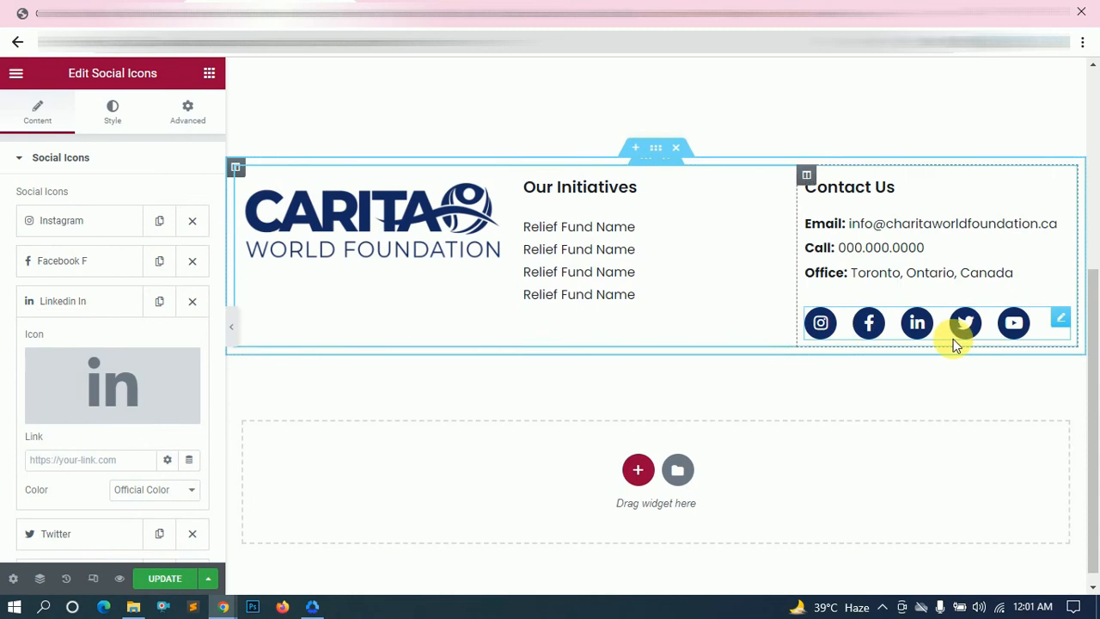
key(alt+Tab)
key(alt+Tab)
click(86, 299)
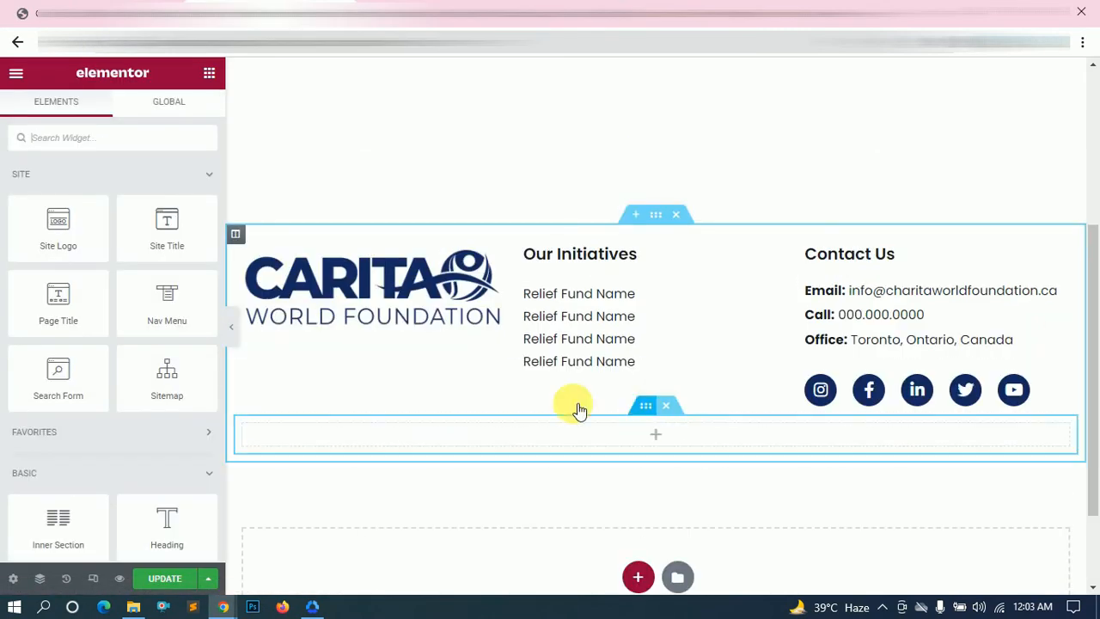
- Give the empty inner section below the columns a solid border with top width 1 and the other sides 0
click(645, 405)
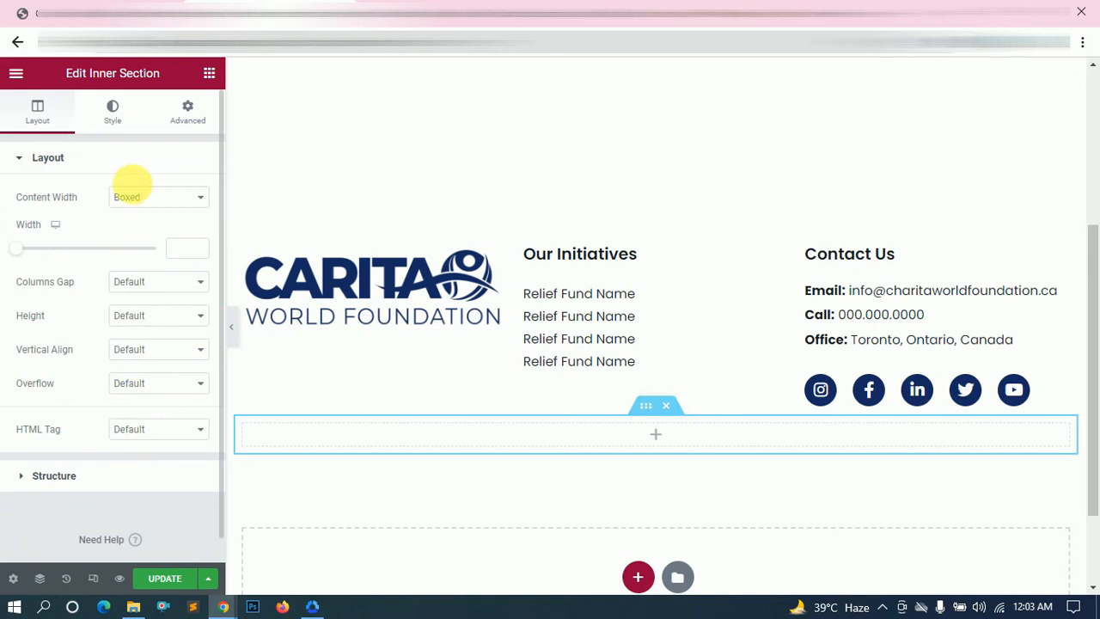
click(109, 114)
click(94, 319)
click(146, 313)
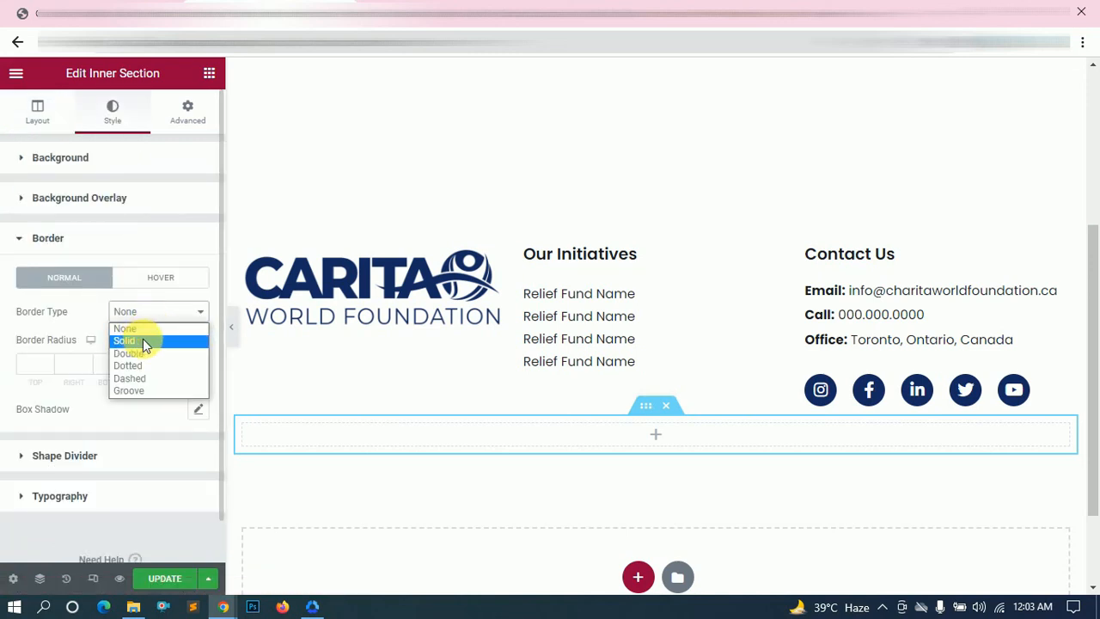
click(124, 341)
click(184, 363)
click(48, 365)
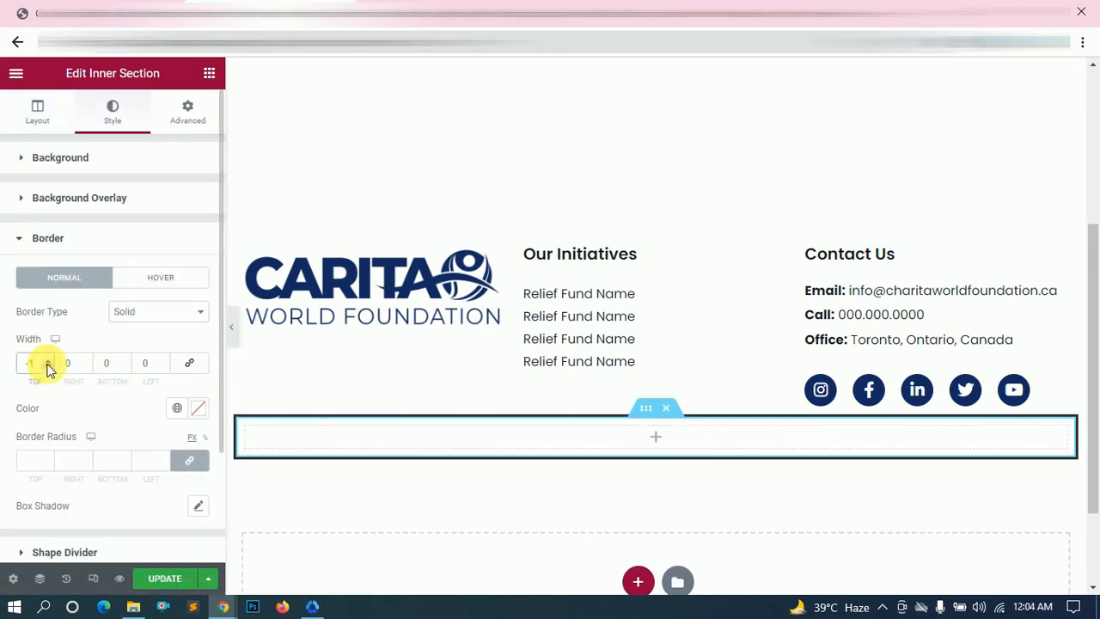
click(52, 367)
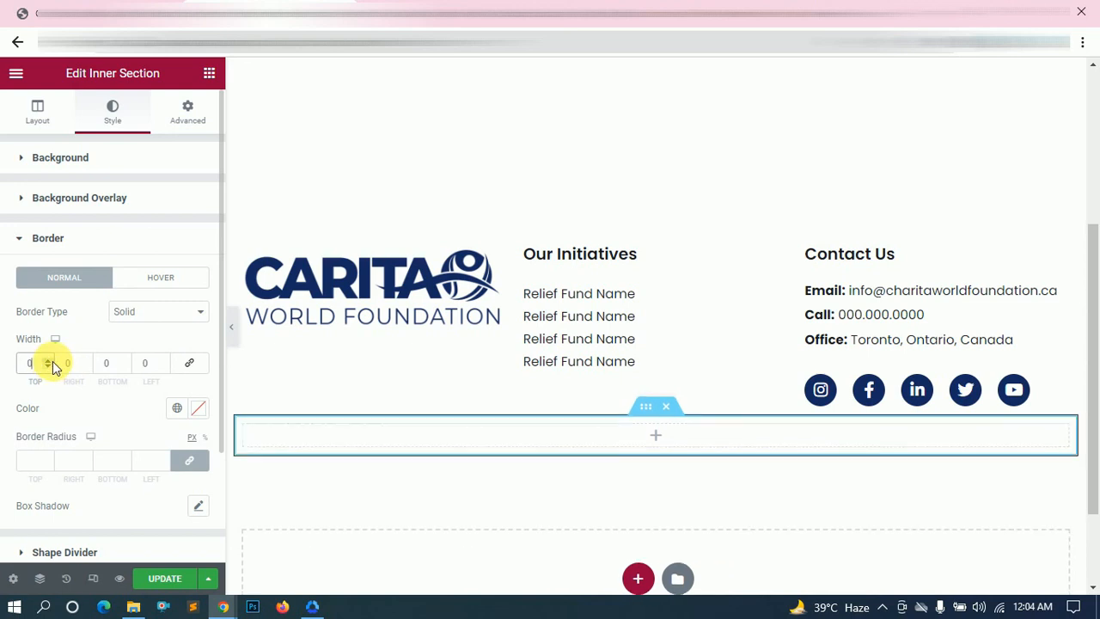
click(231, 325)
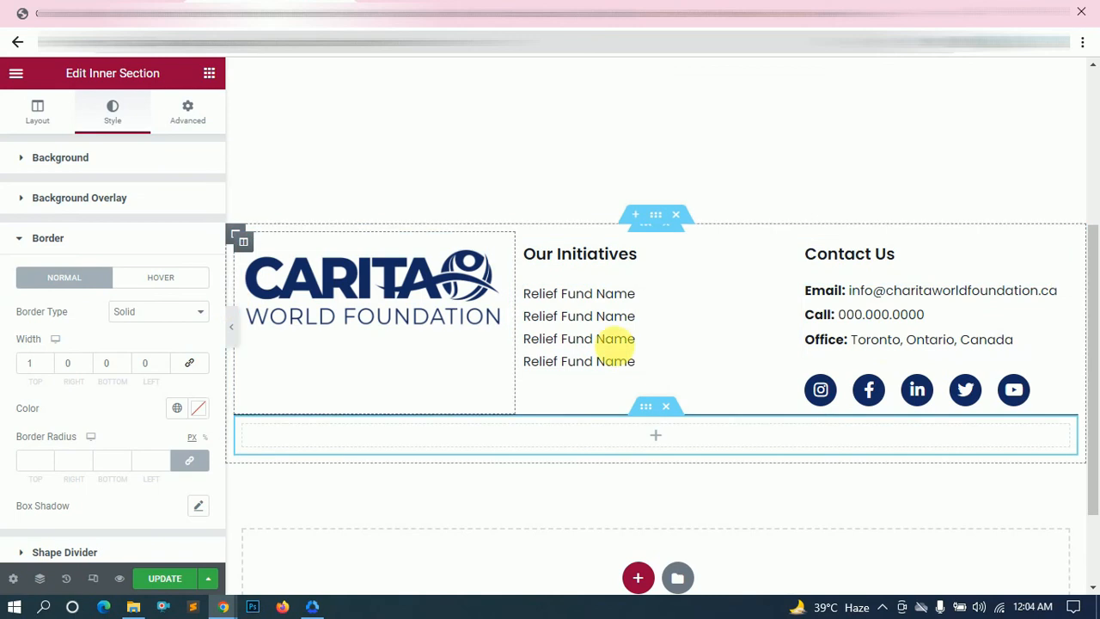
right_click(875, 339)
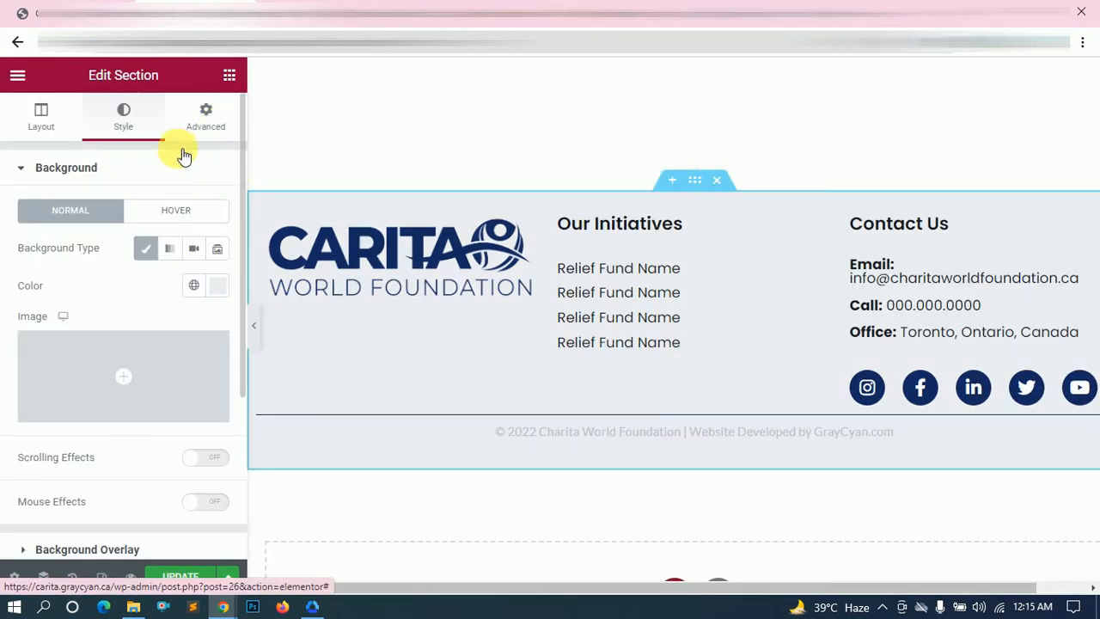
- Set the footer section's top padding to 121 px and compare the layout with the Figma design
click(206, 116)
click(219, 311)
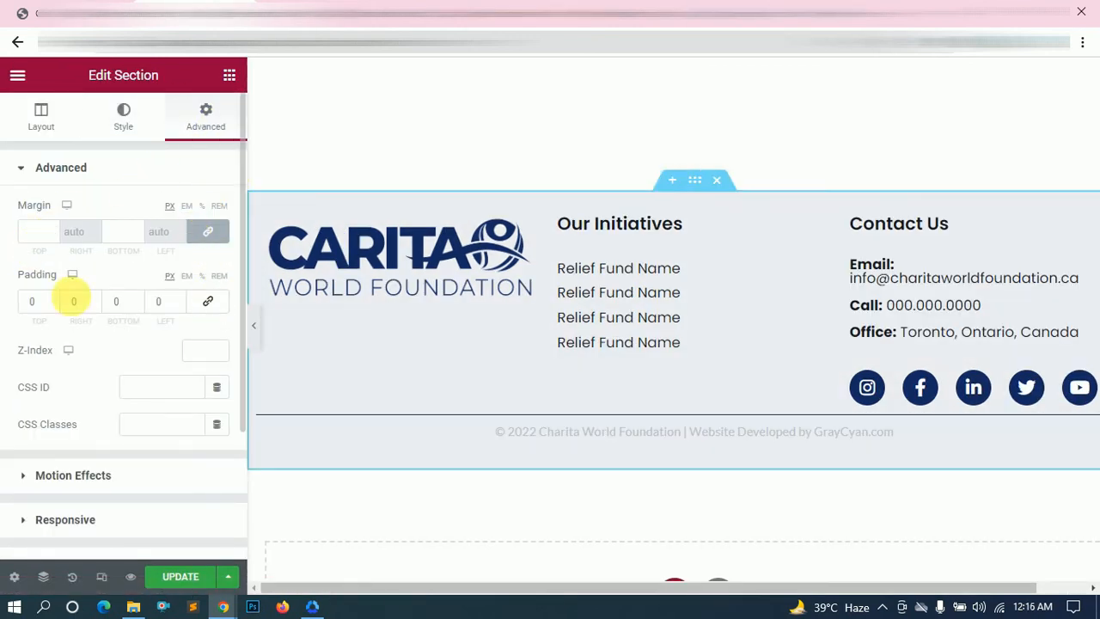
text(121)
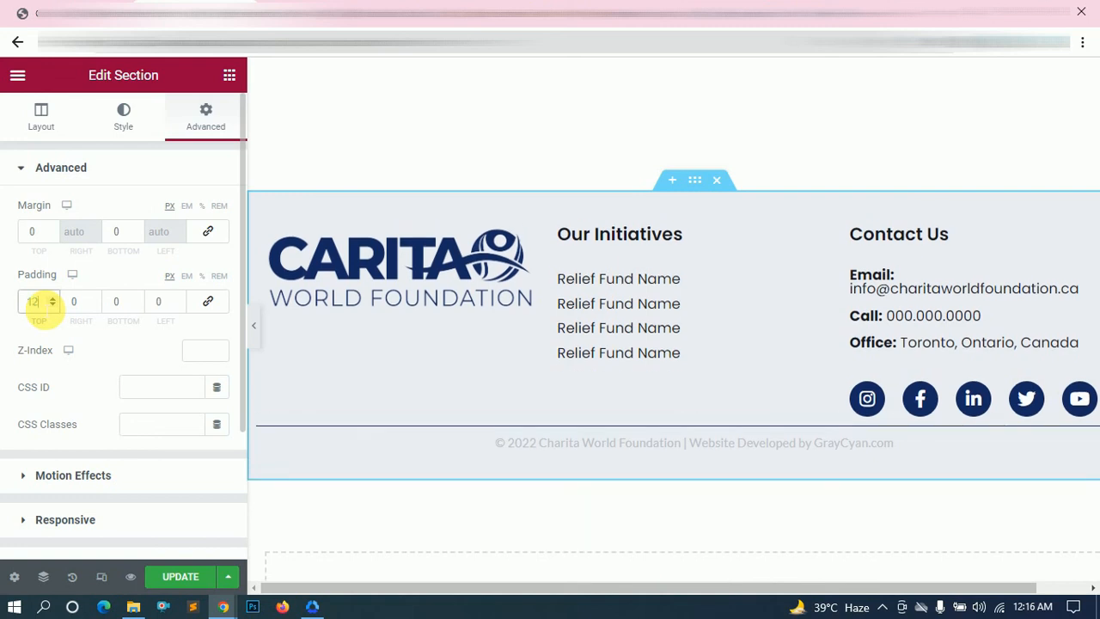
scroll(534, 282, up, 2)
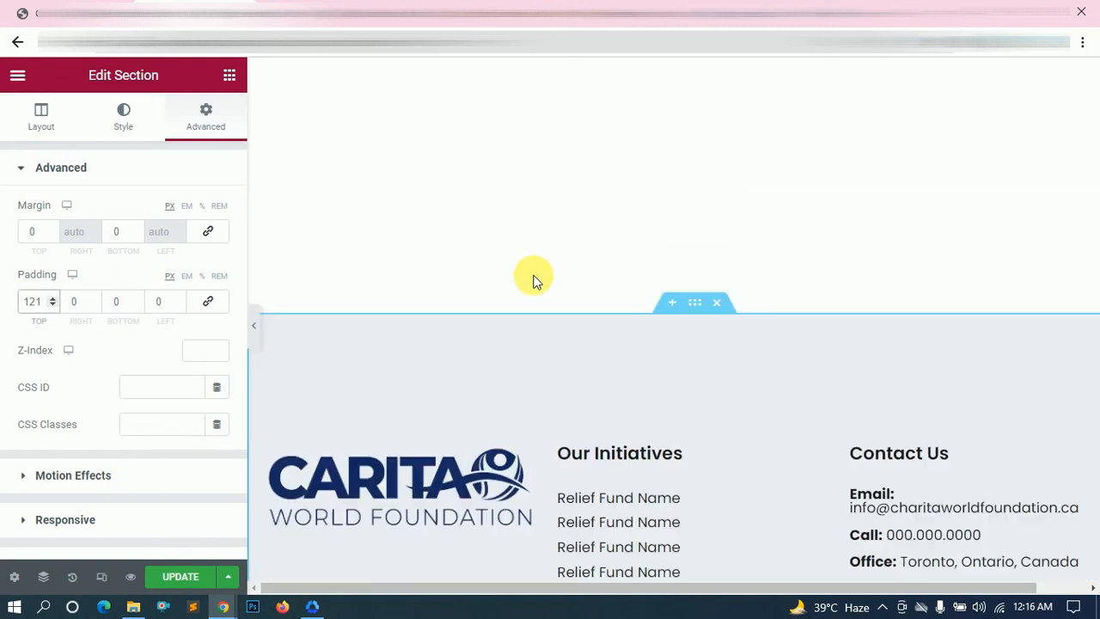
scroll(535, 280, down, 2)
key(alt+Tab)
key(alt+Tab)
key(alt+Tab)
key(alt+Tab)
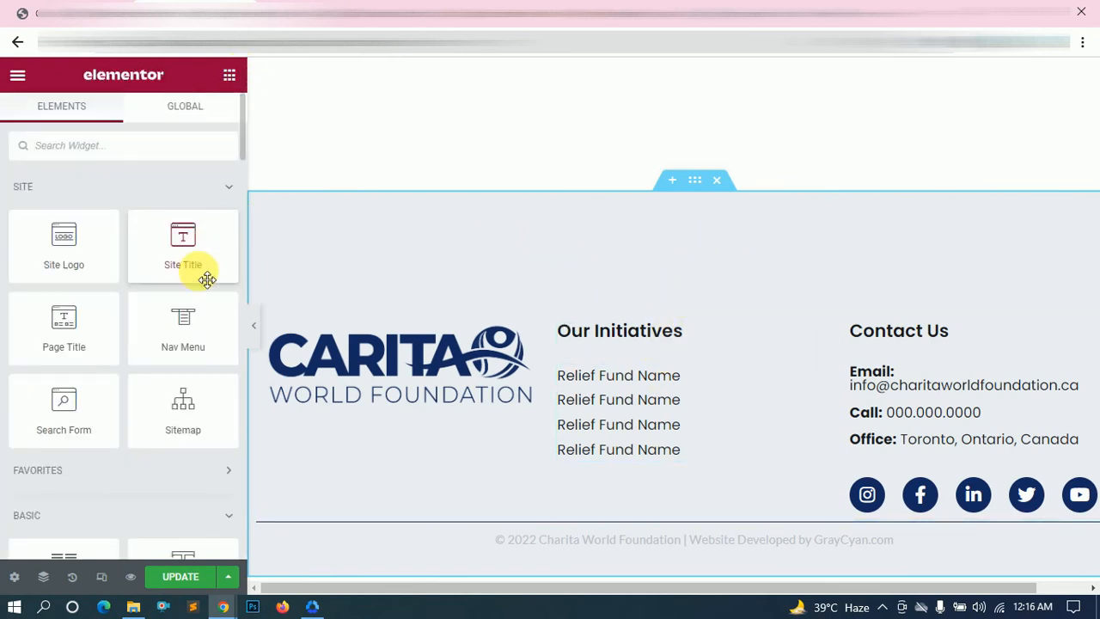
- Add a single-column section directly above the footer section and set its content width to Full Width
scroll(675, 258, up, 3)
scroll(675, 260, down, 1)
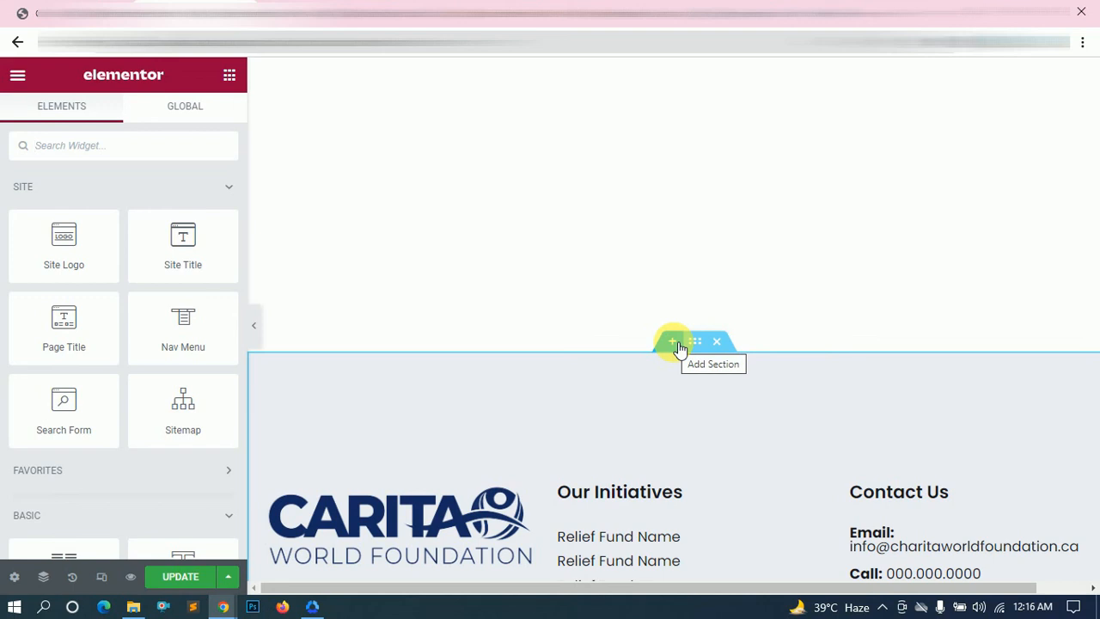
click(672, 343)
click(673, 270)
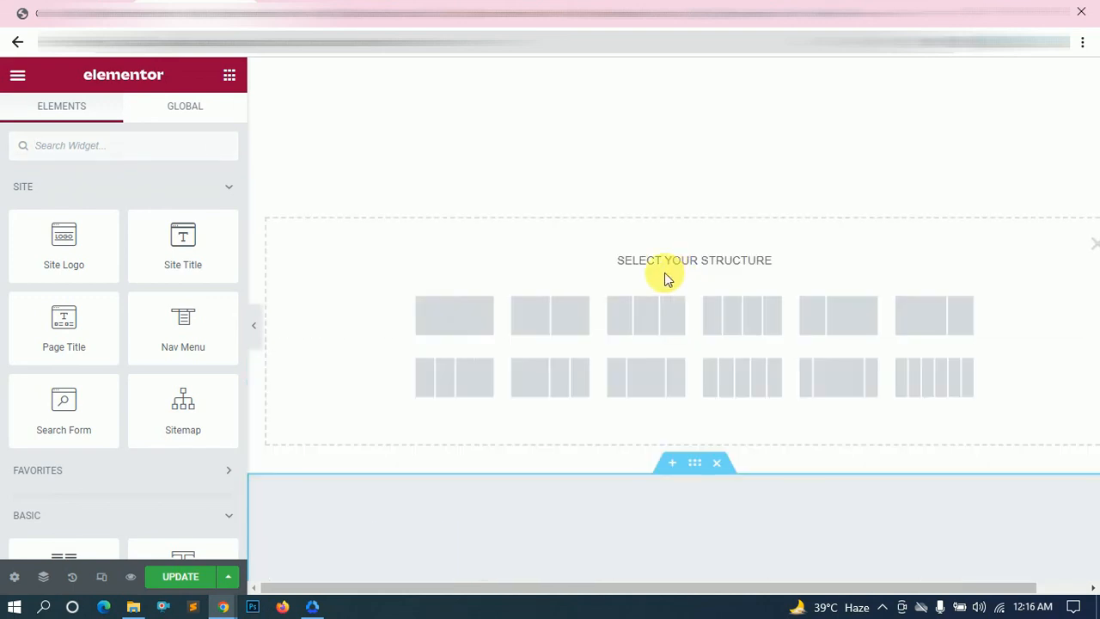
click(463, 322)
click(172, 199)
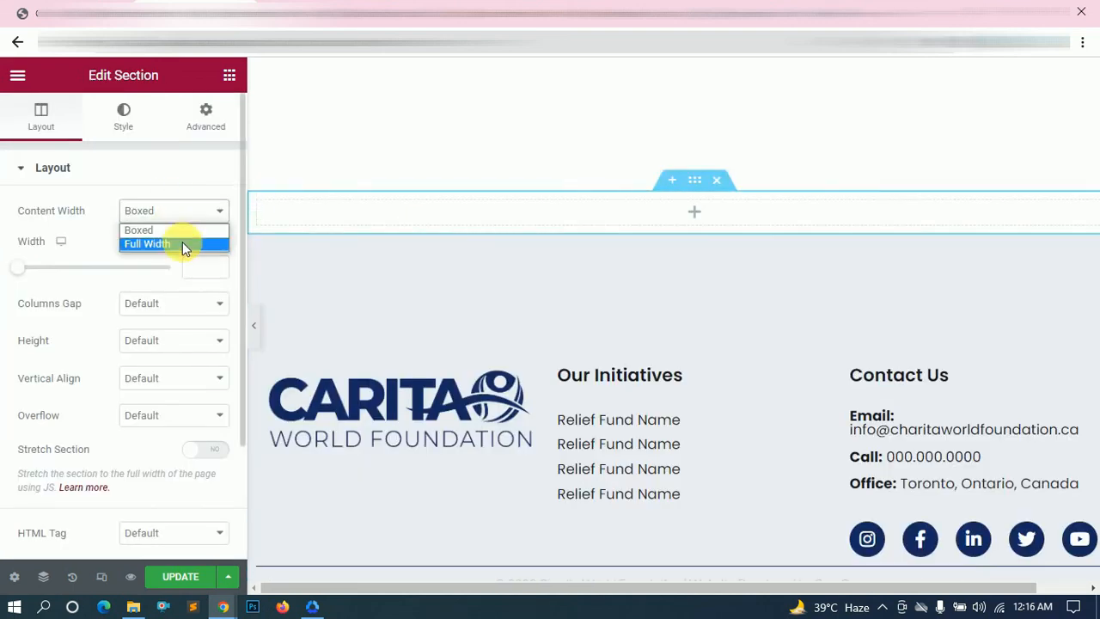
click(182, 242)
click(208, 110)
click(208, 243)
click(208, 300)
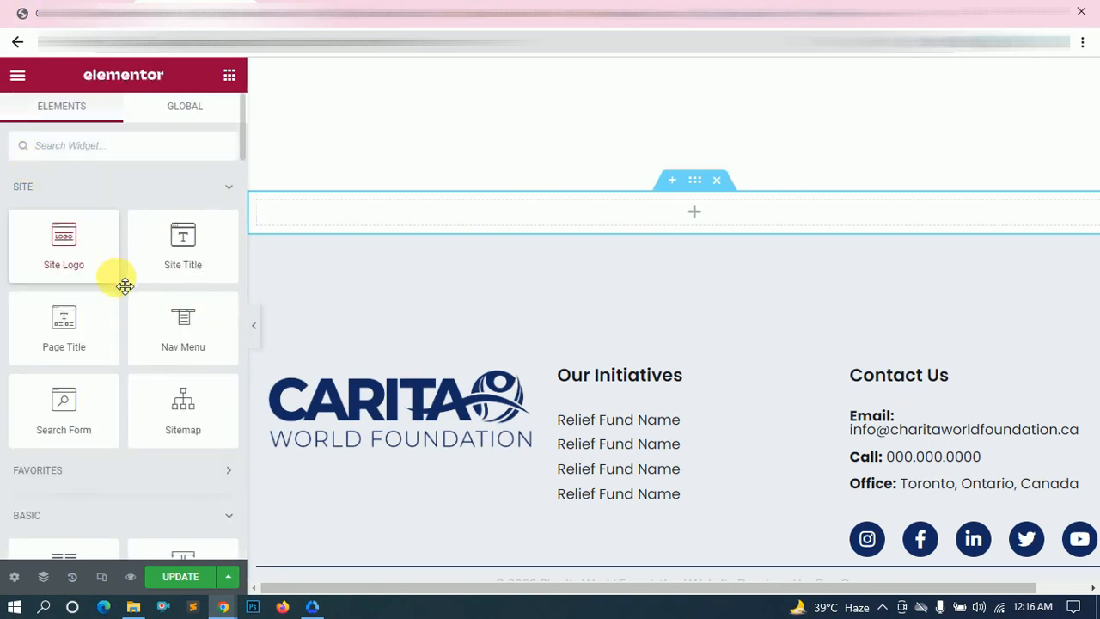
- Insert a two-column inner section into the new section, checking the column split against the Figma donate banner
scroll(123, 280, down, 4)
drag(69, 237, 633, 228)
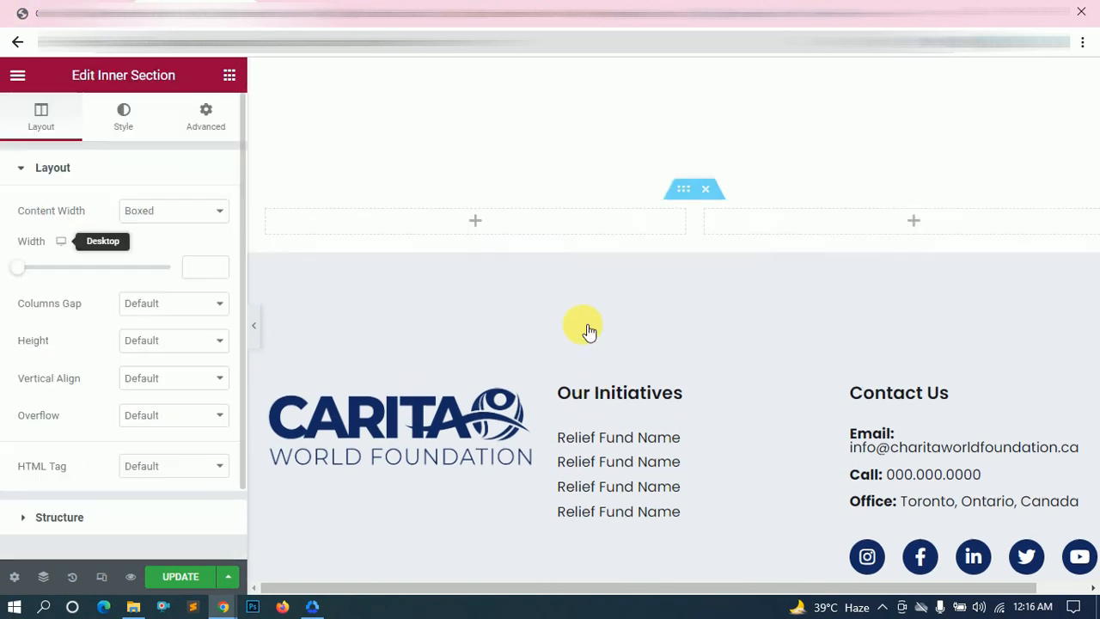
key(alt+Tab)
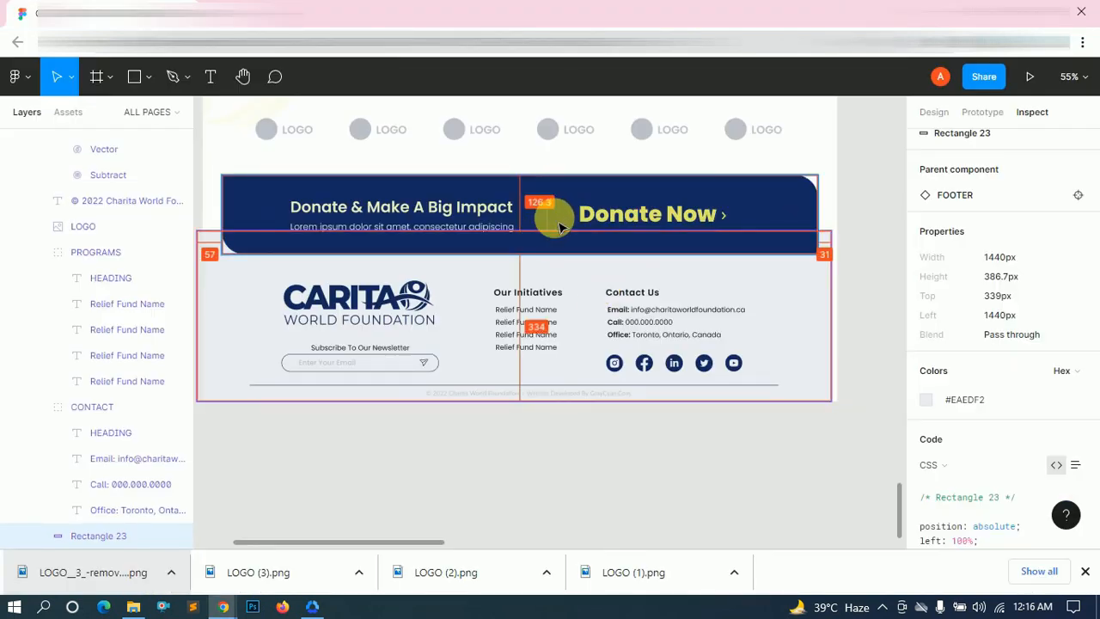
key(alt+Tab)
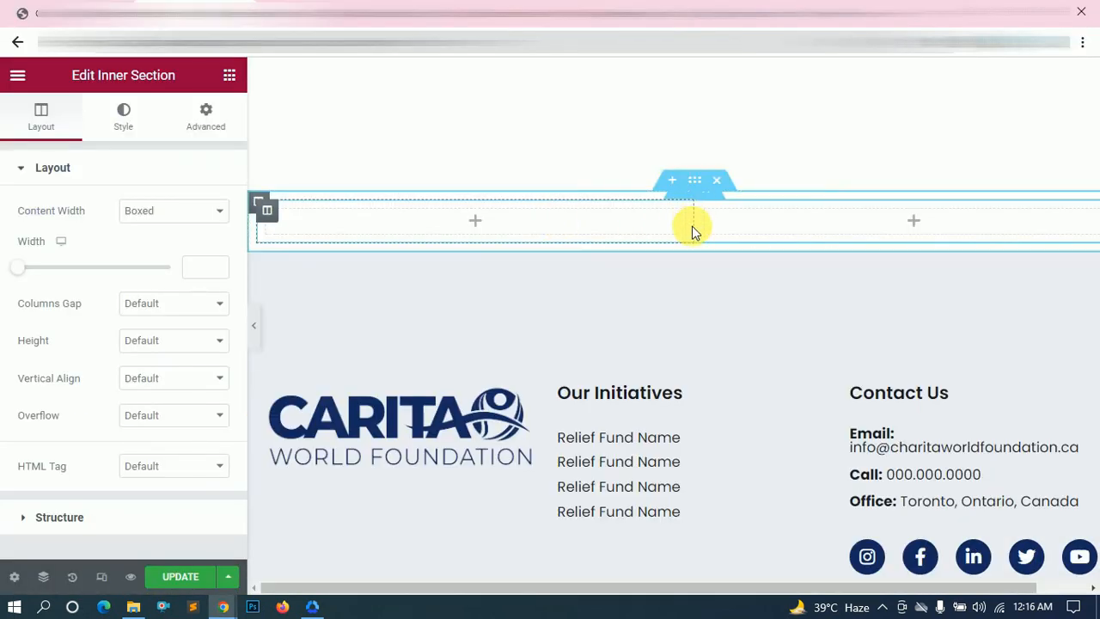
key(alt+Tab)
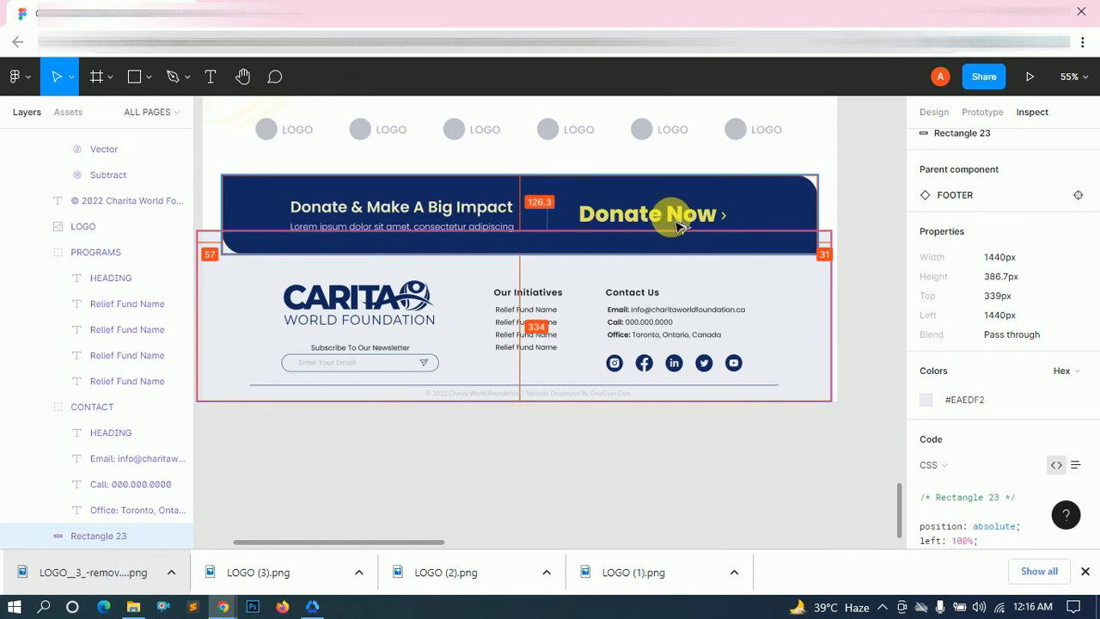
key(alt+Tab)
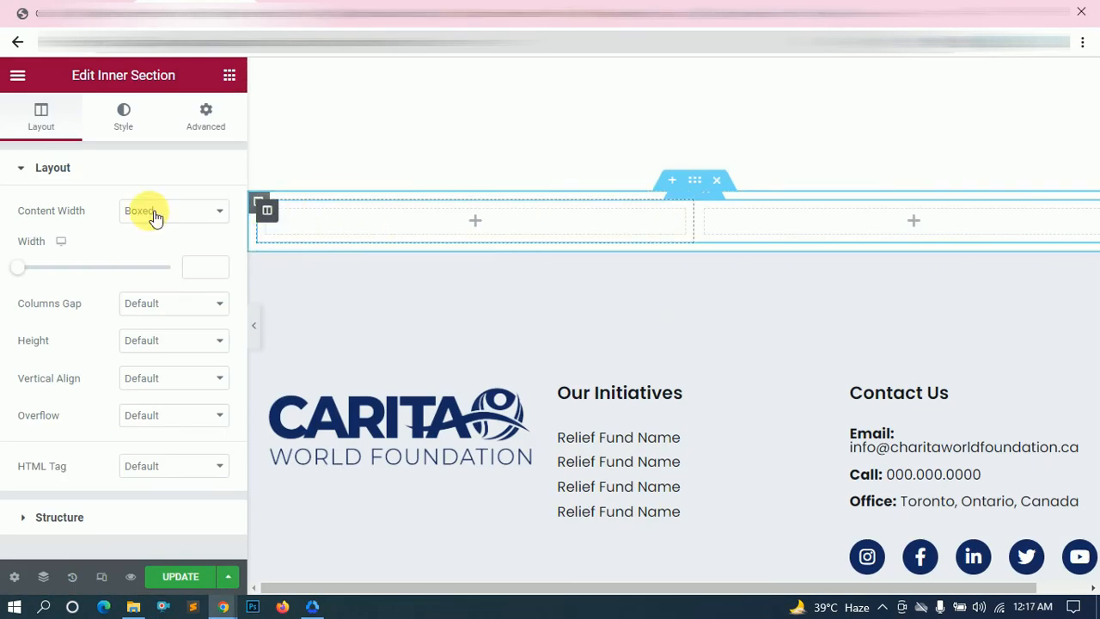
- Try a 60% width for the inner section's first column and compare it with the Figma banner
click(267, 210)
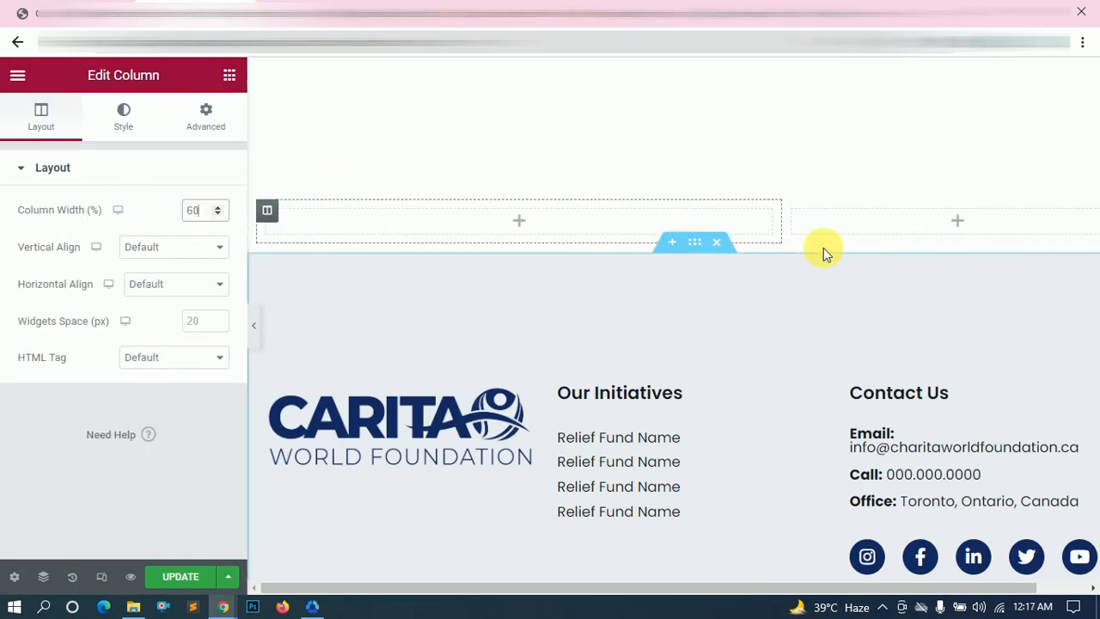
key(alt+Tab)
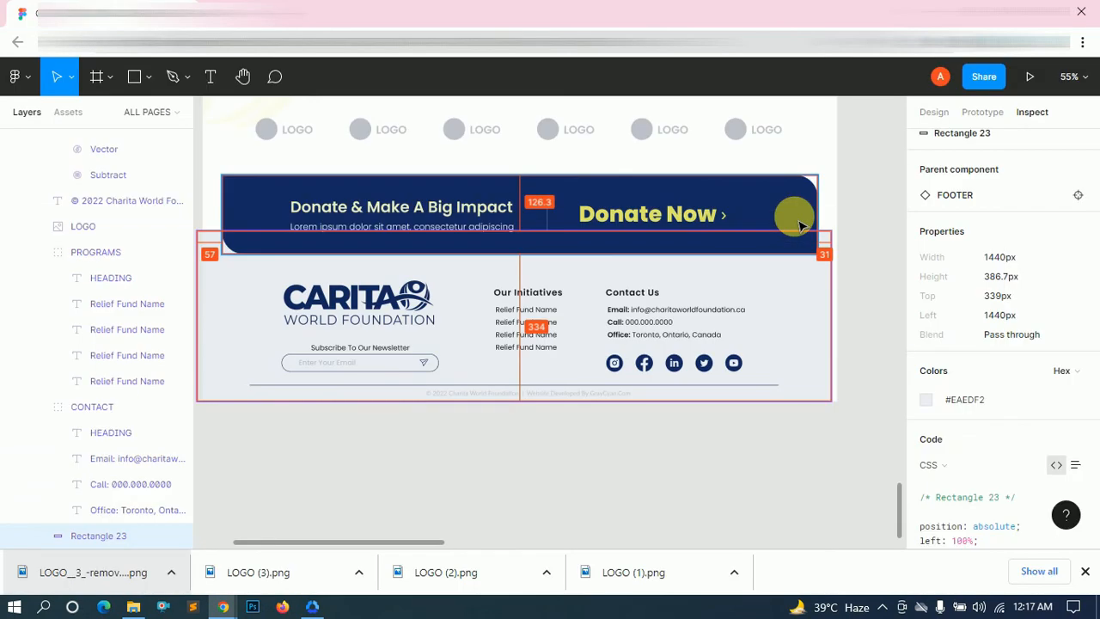
key(alt+Tab)
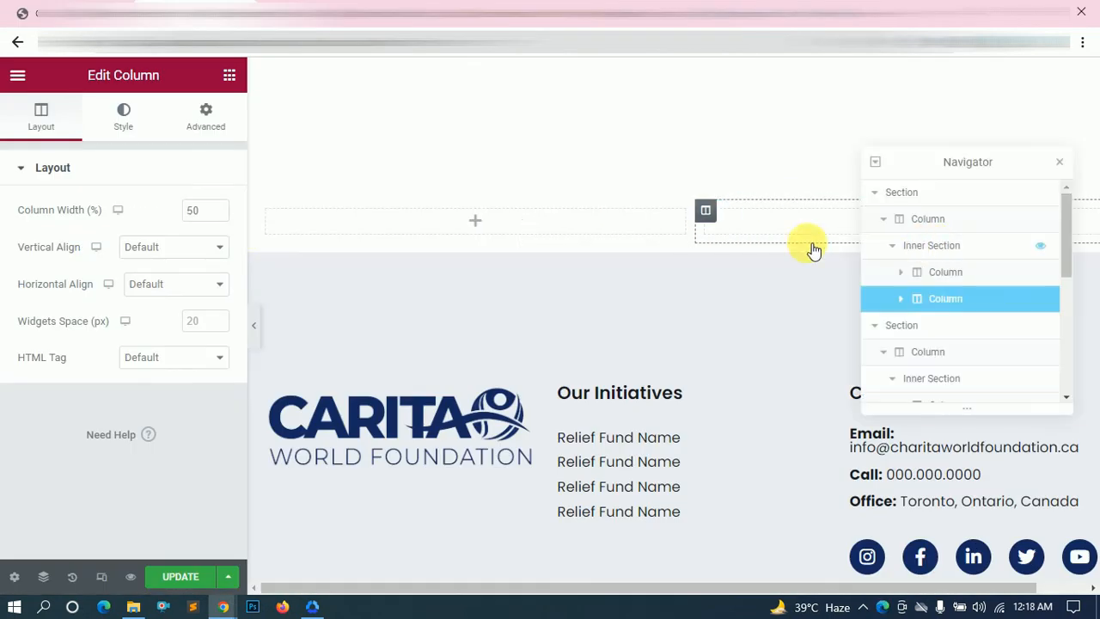
- Give the new inner section a Classic background with the dark blue color #142A62
click(931, 246)
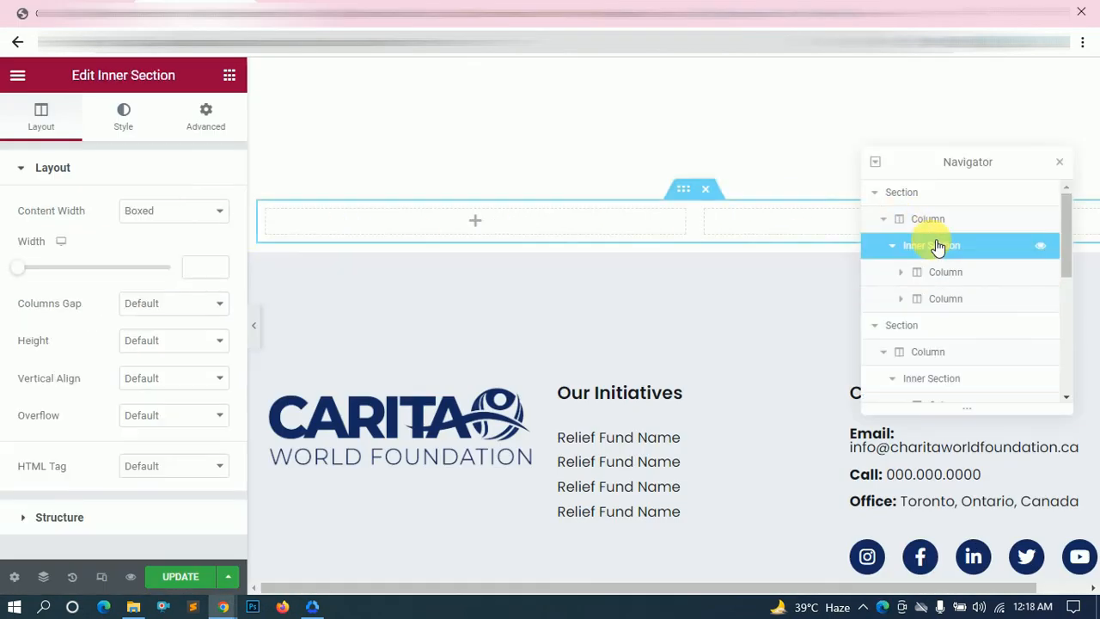
click(123, 129)
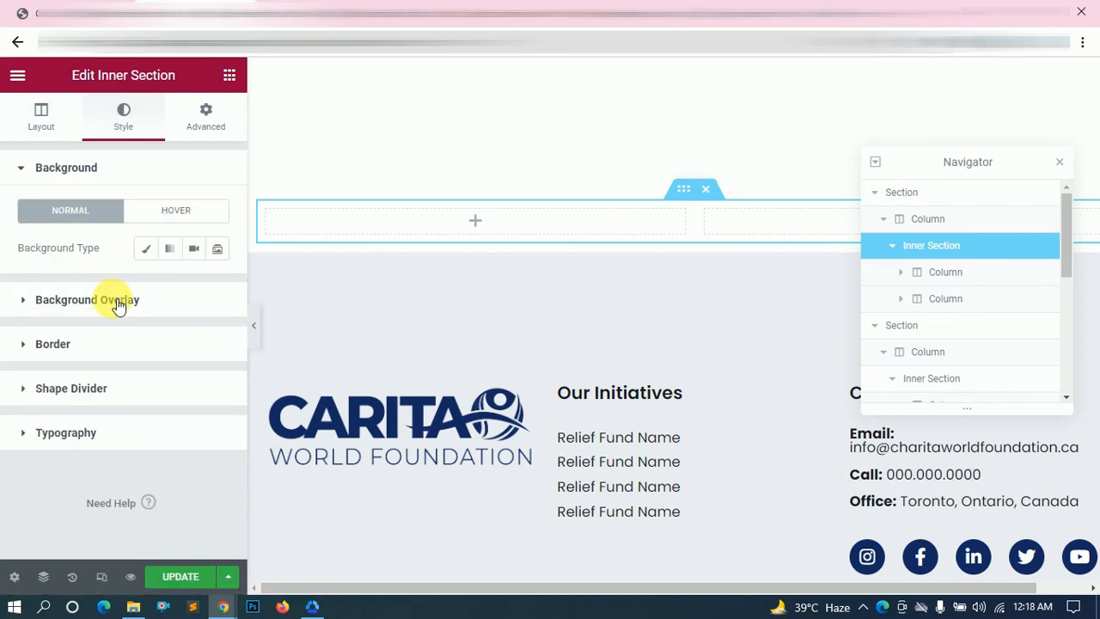
click(146, 249)
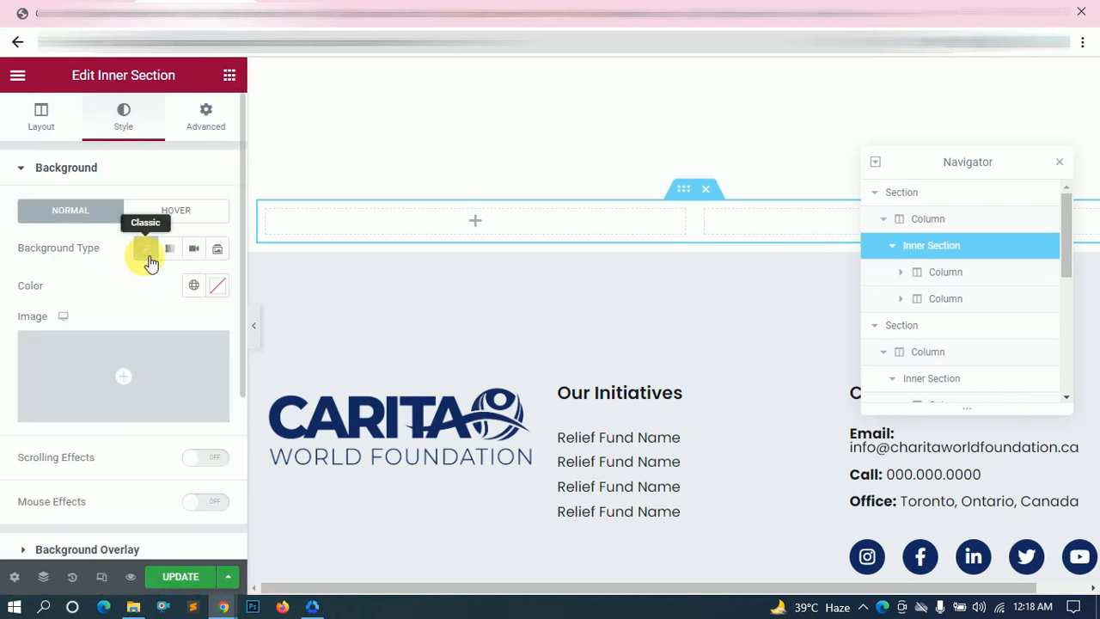
click(217, 287)
text(#102A62)
click(78, 260)
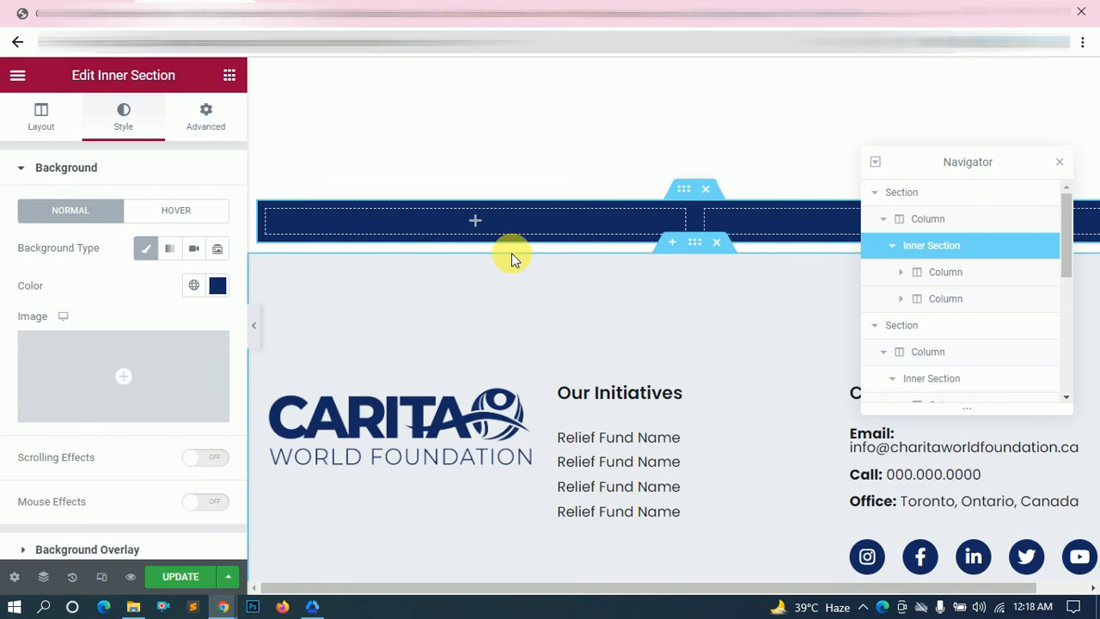
- Add a Heading to the inner section's first column with the Figma banner title "Donate & make a big impact"
click(477, 224)
key(alt+Tab)
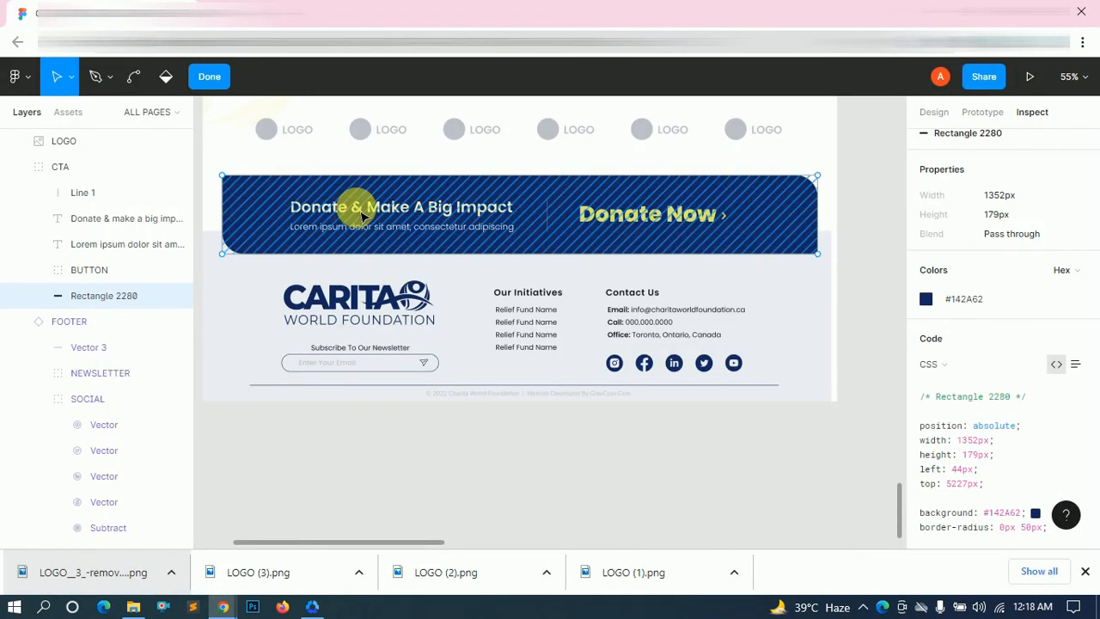
key(alt+Tab)
scroll(209, 369, down, 3)
drag(183, 308, 493, 274)
key(alt+Tab)
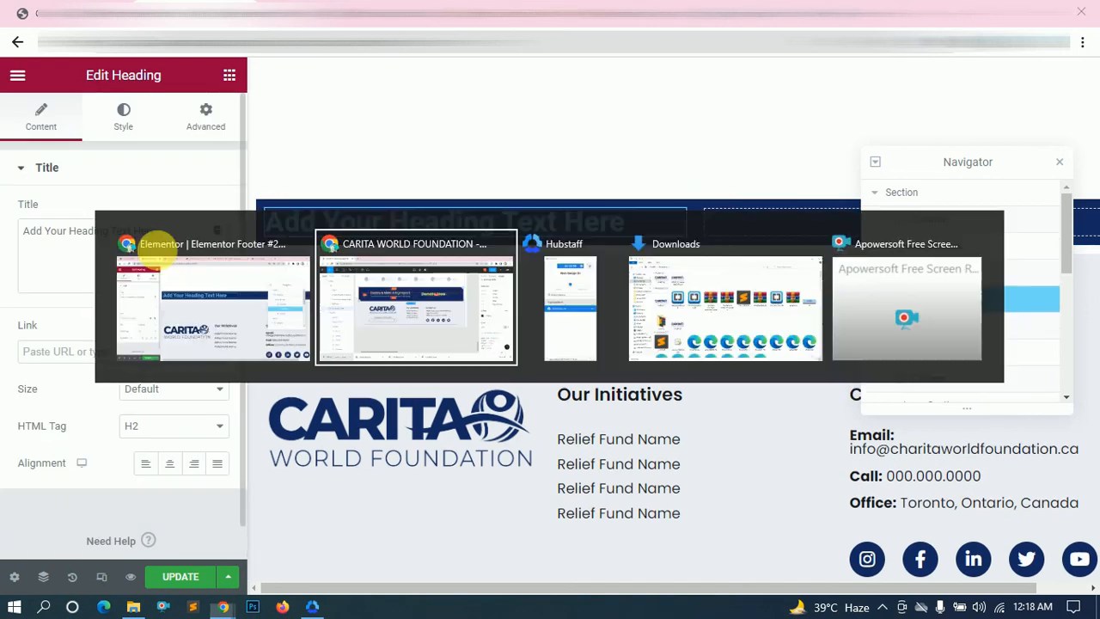
double_click(389, 209)
key(alt+Tab)
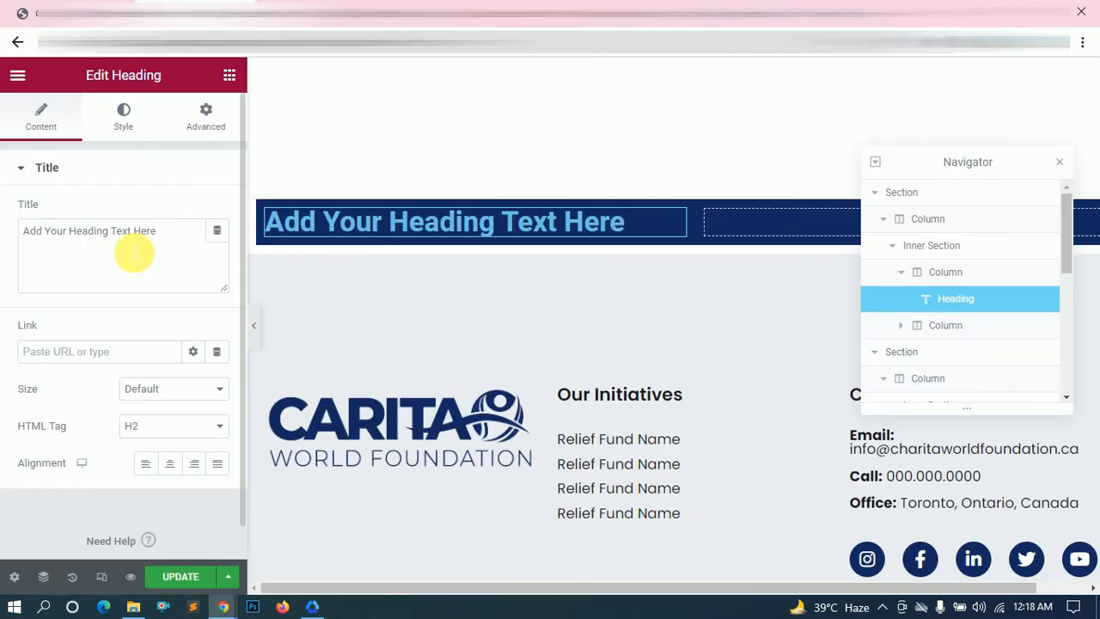
text(Donate & make a big impact)
- Copy the banner title's color #EEF0BF from Figma and apply it as the heading's text color
key(alt+Tab)
key(Escape)
scroll(1048, 387, down, 3)
click(964, 305)
key(alt+Tab)
click(127, 120)
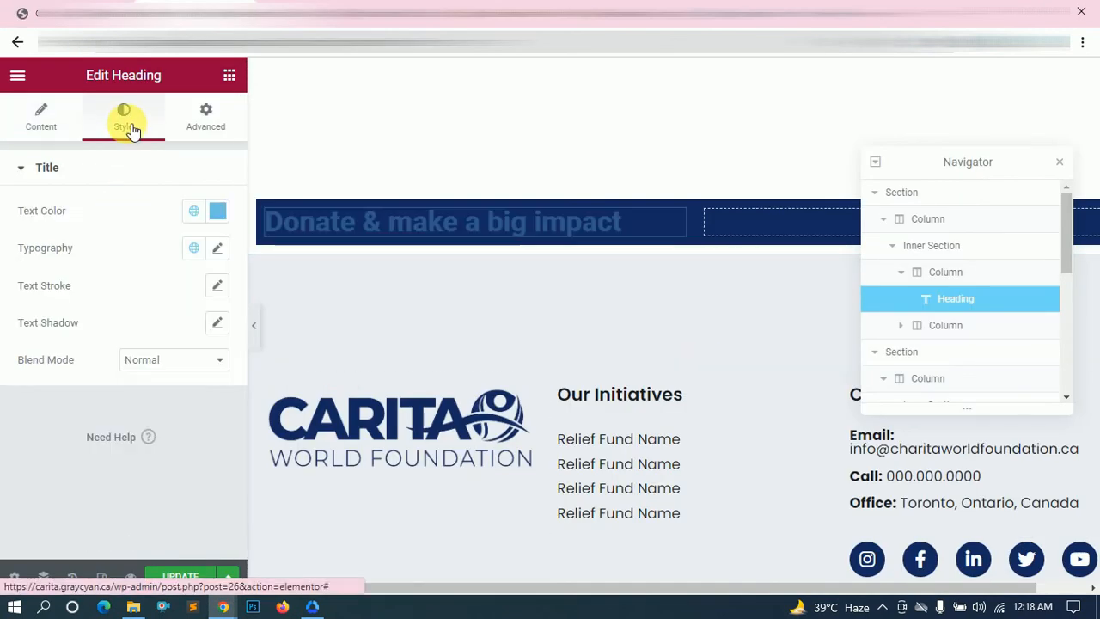
click(217, 211)
key(ctrl+v)
click(142, 217)
- Inspect the banner title's typography in Figma and set the Elementor heading's font family to Poppins
key(alt+Tab)
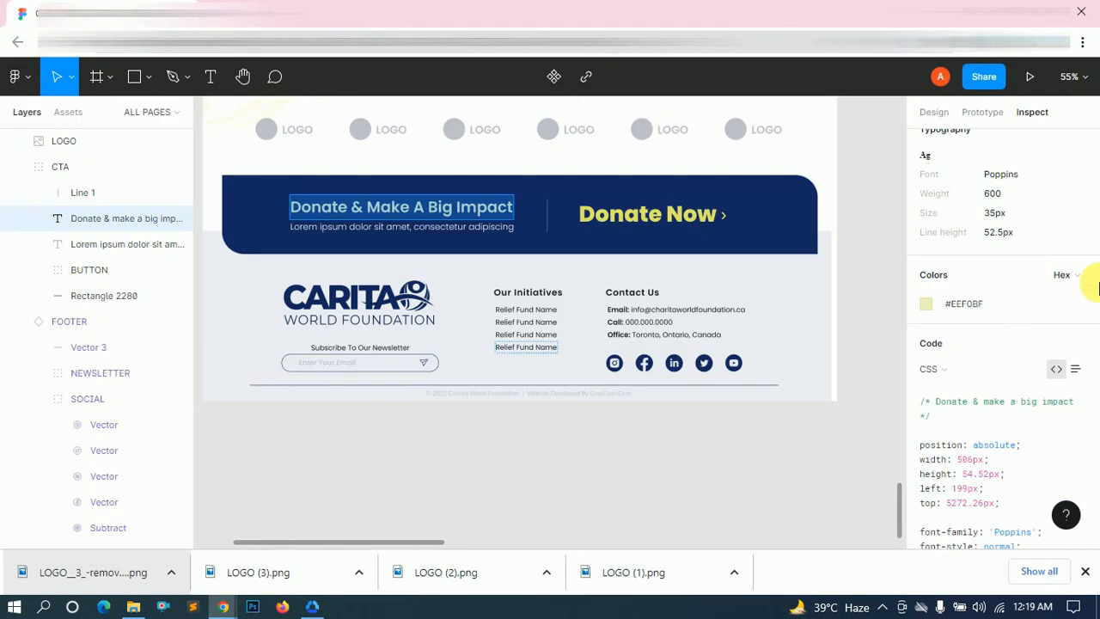
scroll(996, 481, down, 3)
scroll(988, 464, up, 5)
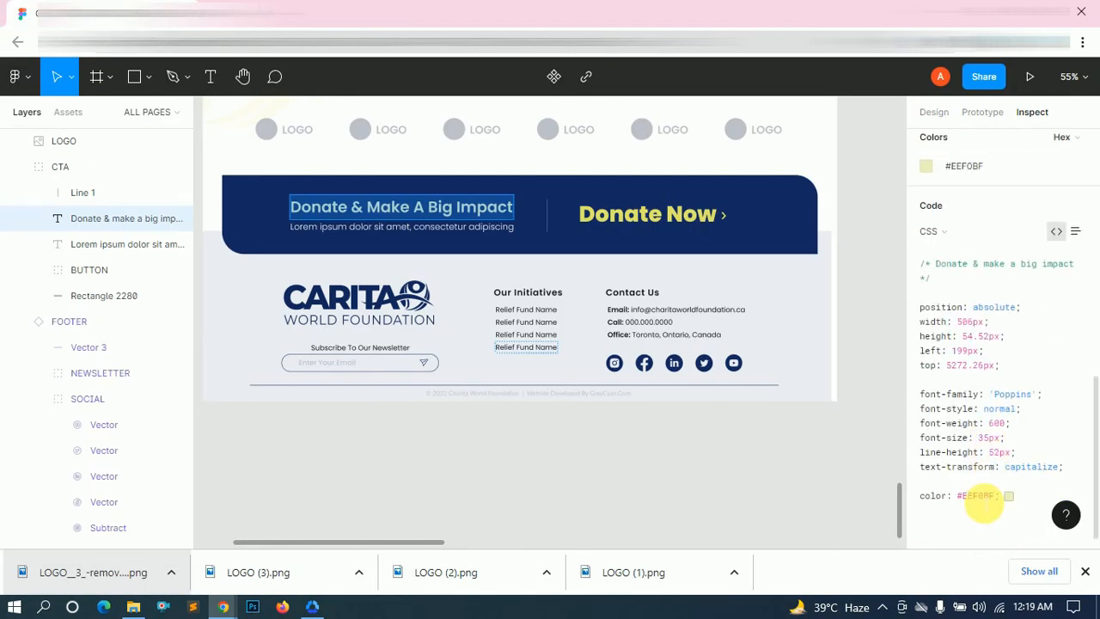
key(alt+Tab)
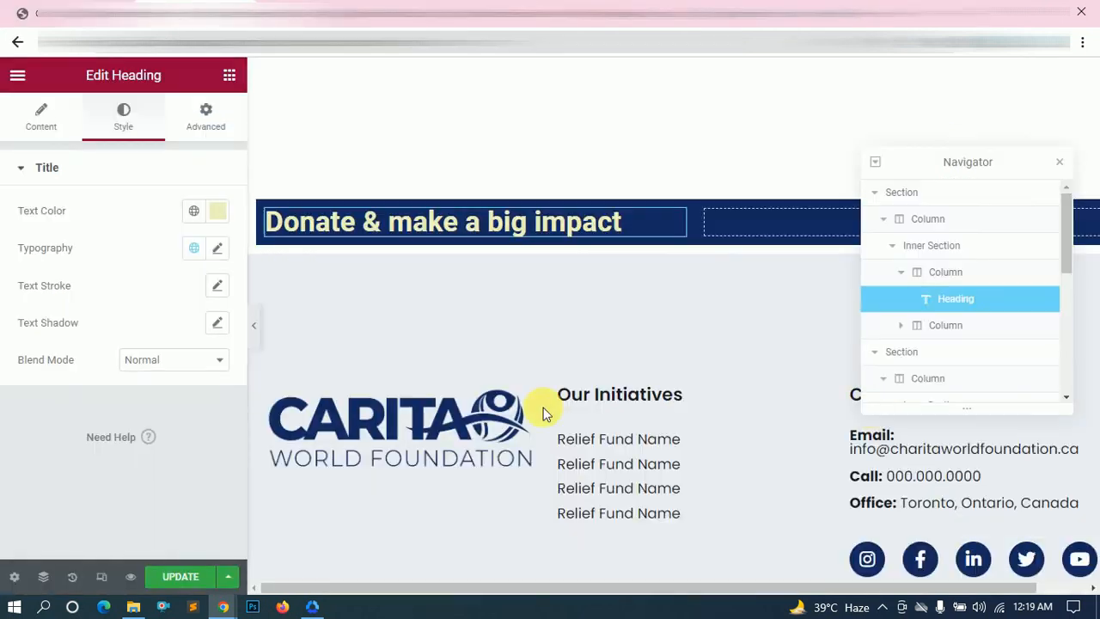
click(217, 249)
click(219, 250)
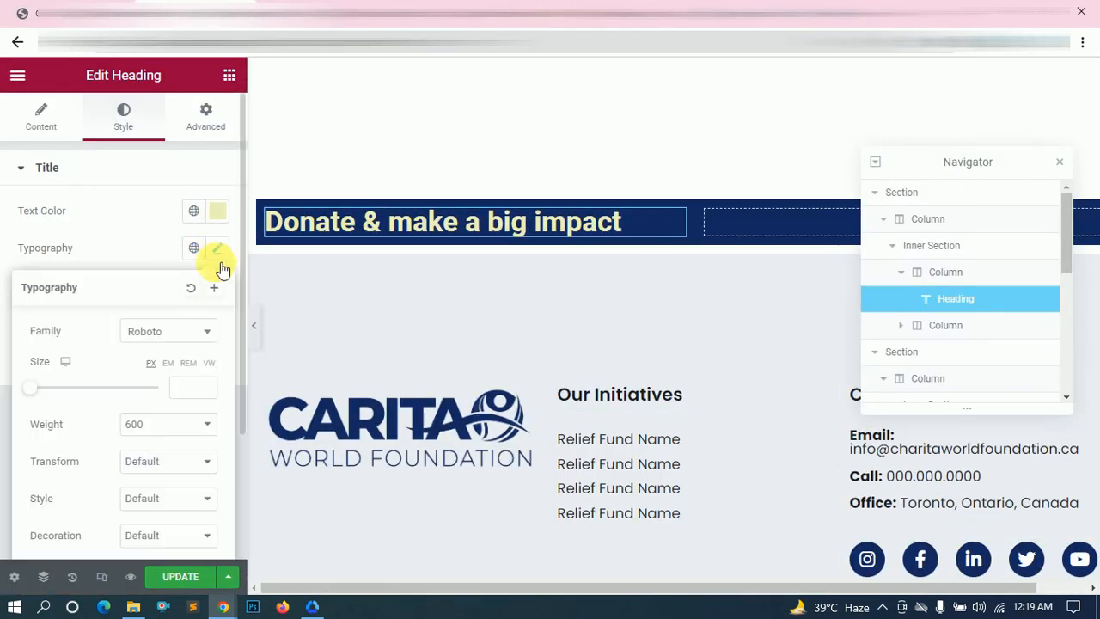
click(167, 330)
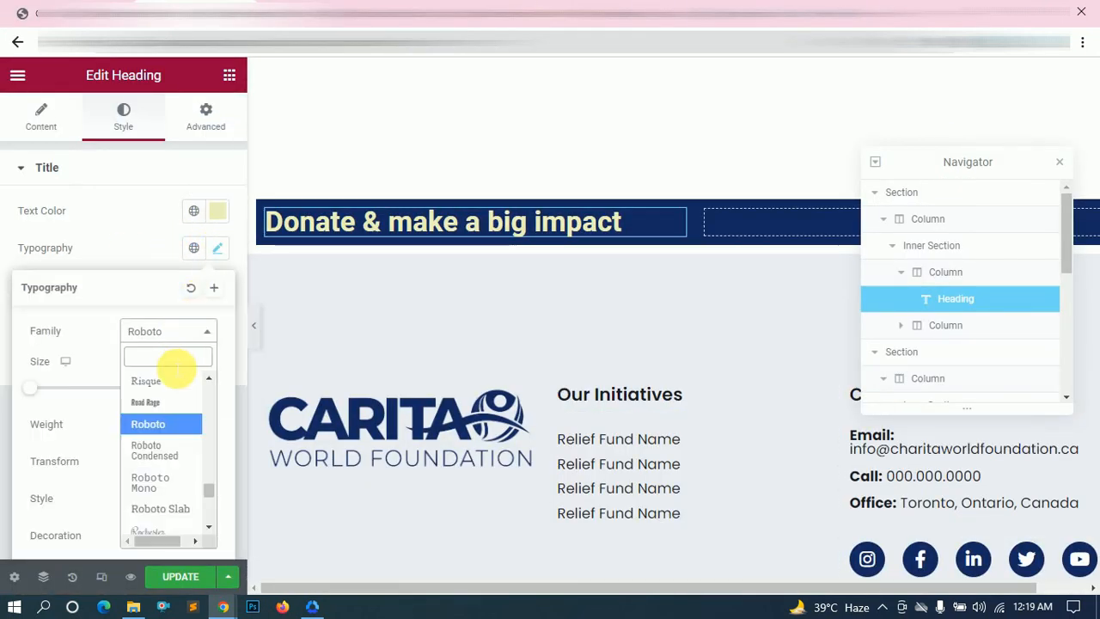
text(poppi)
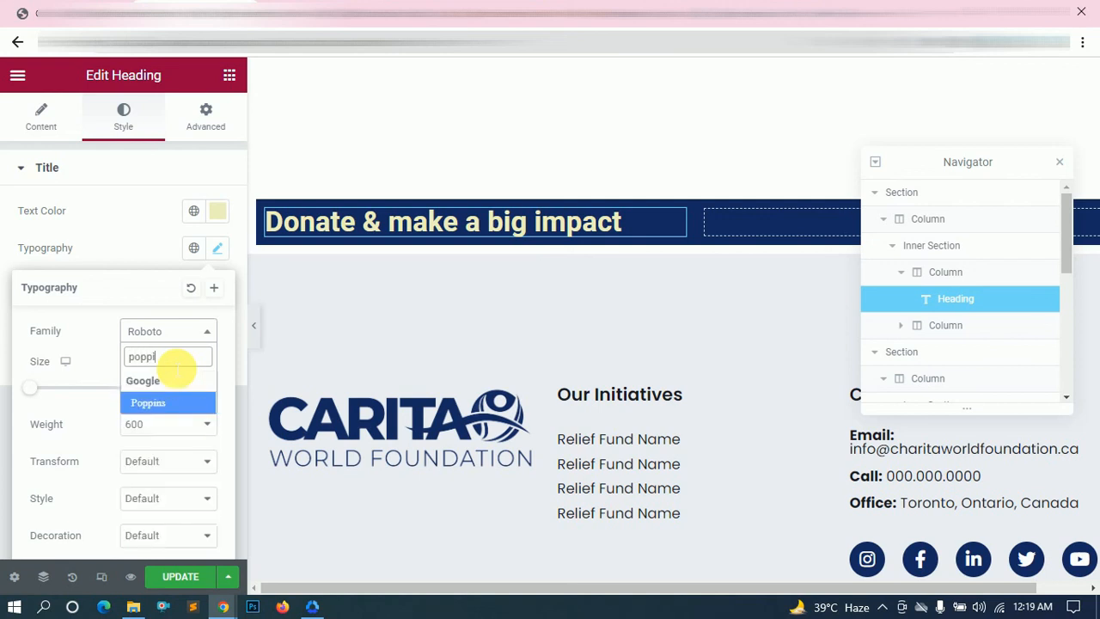
click(164, 400)
- Set the heading's font size to 35 px and its line height to 52.5 px, matching the Figma typography
key(alt+Tab)
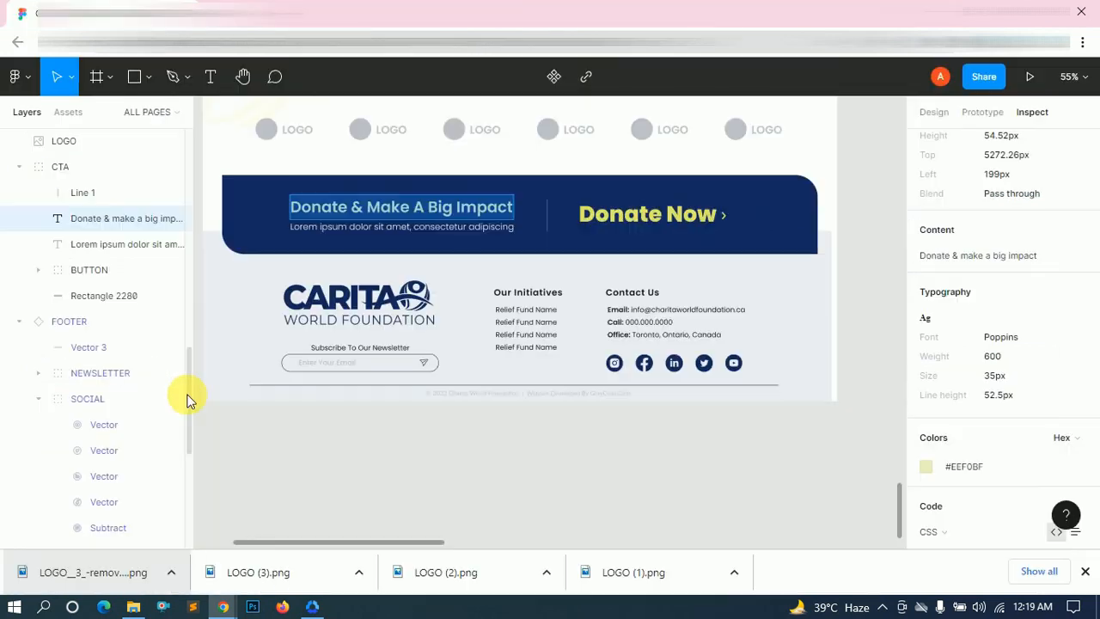
key(alt+Tab)
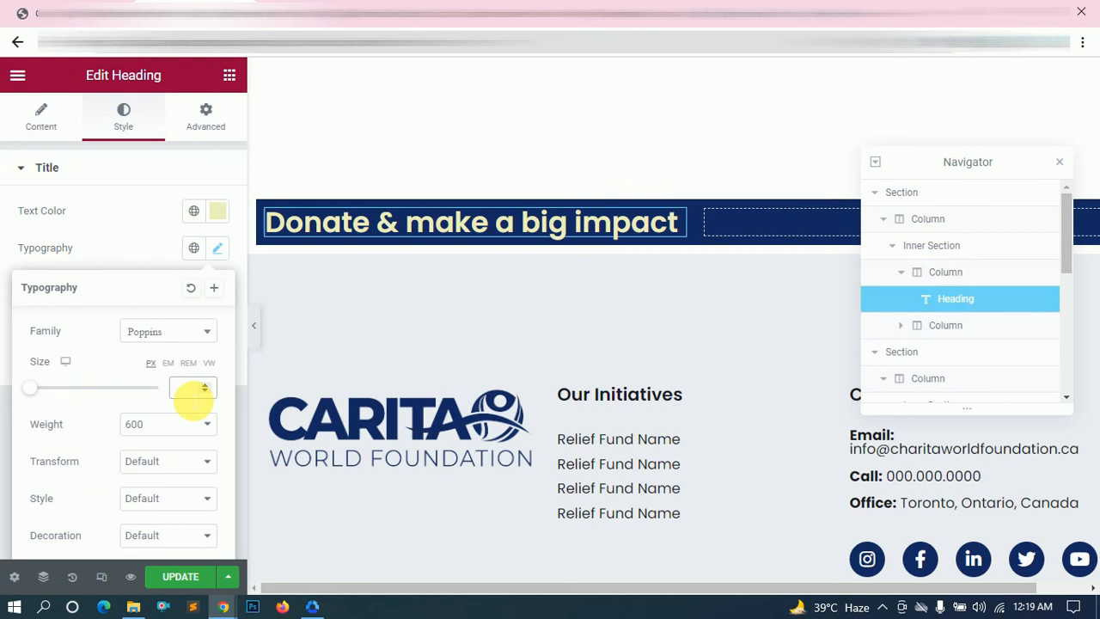
text(35)
key(alt+Tab)
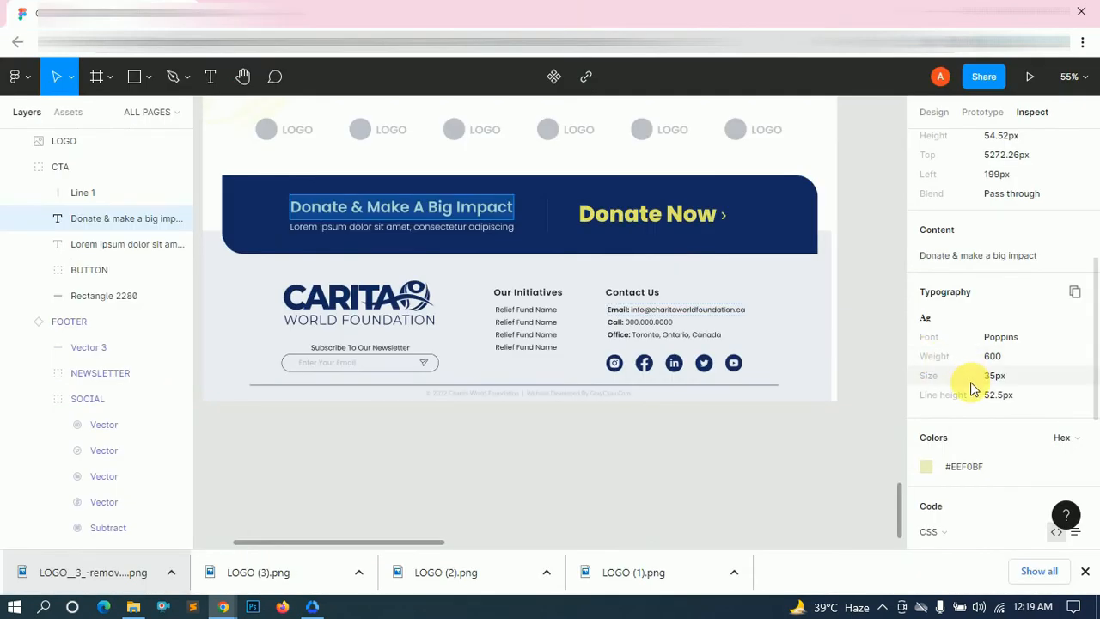
key(alt+Tab)
scroll(172, 467, down, 4)
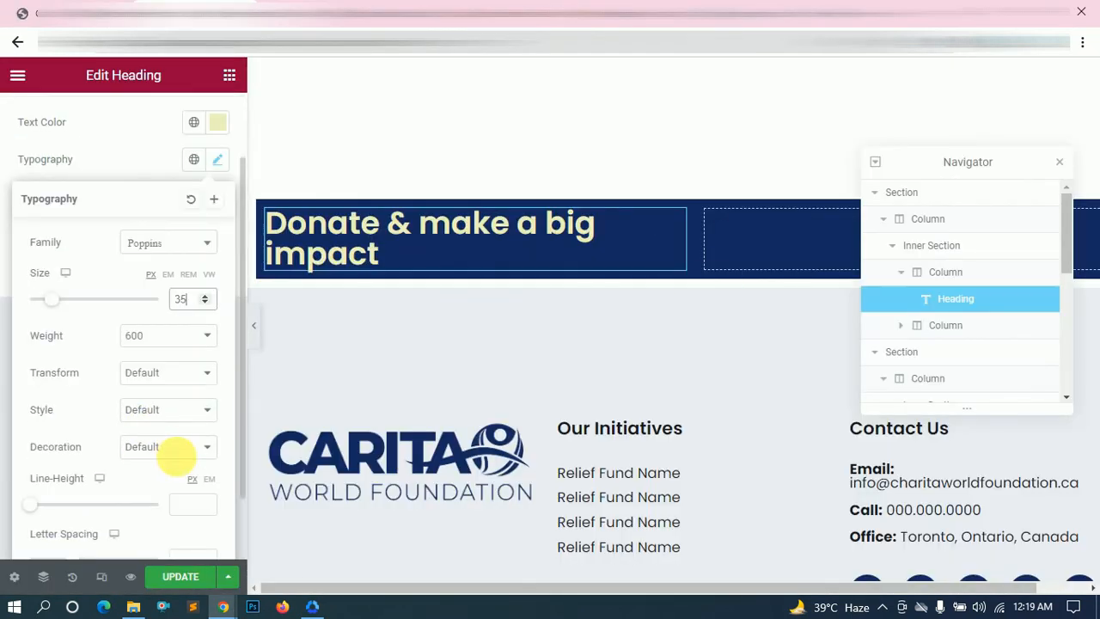
text(52.5)
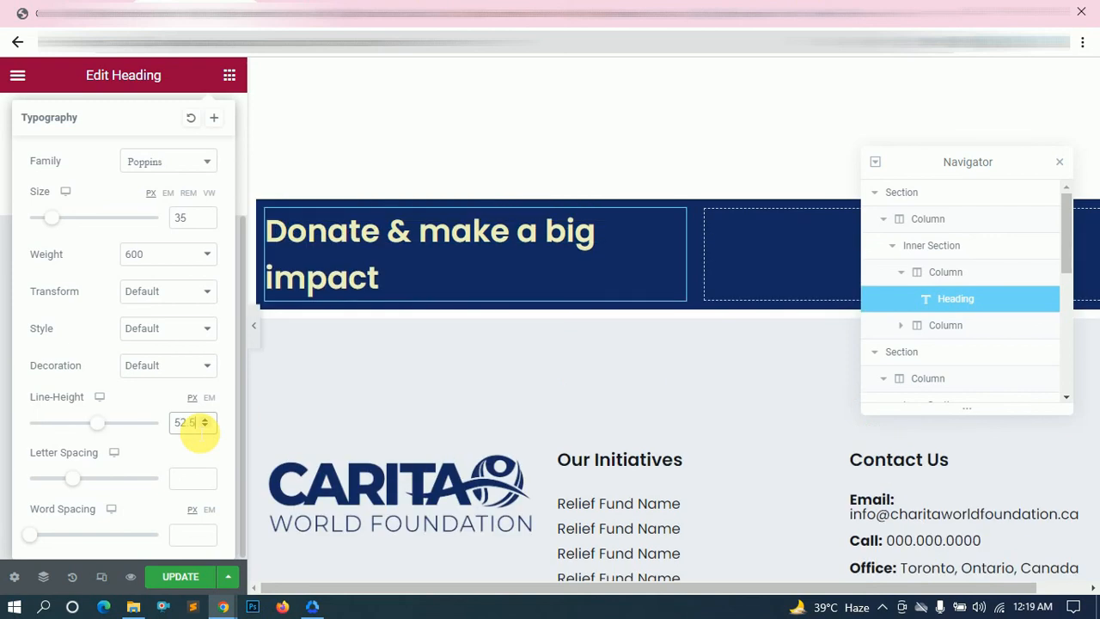
- Preview the donate banner at full page width, review the heading's content, and select the banner's inner section
click(256, 321)
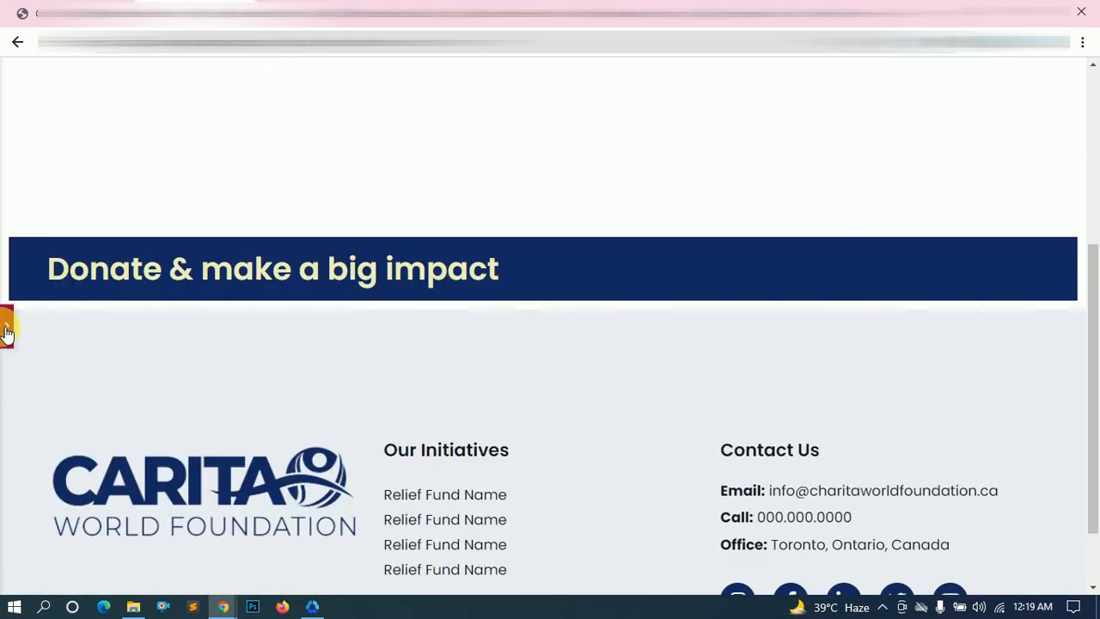
click(7, 334)
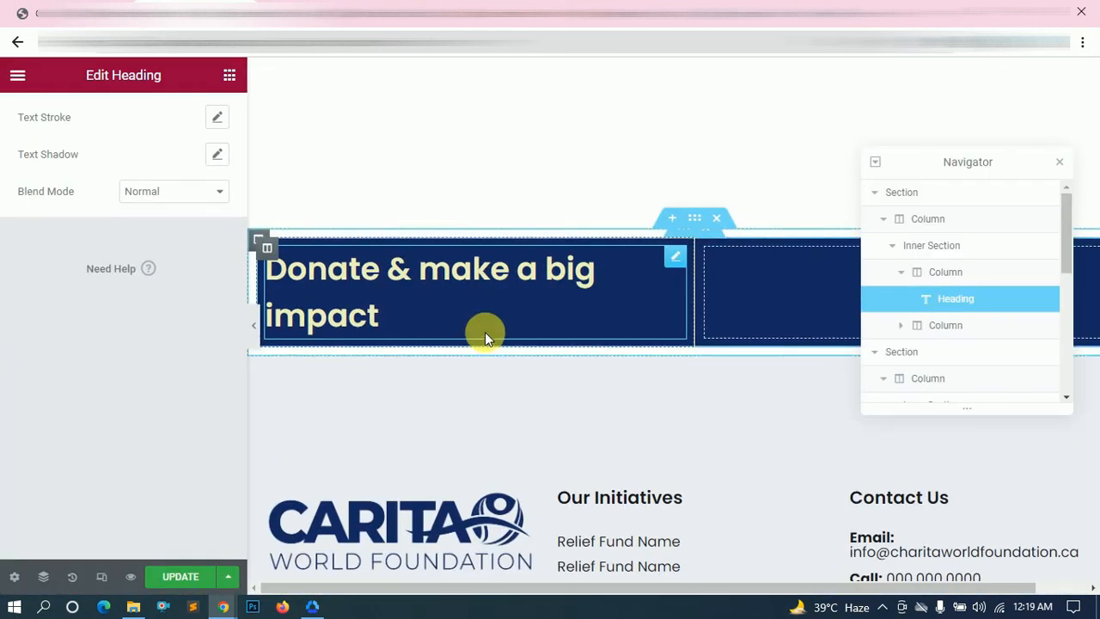
click(222, 140)
click(36, 135)
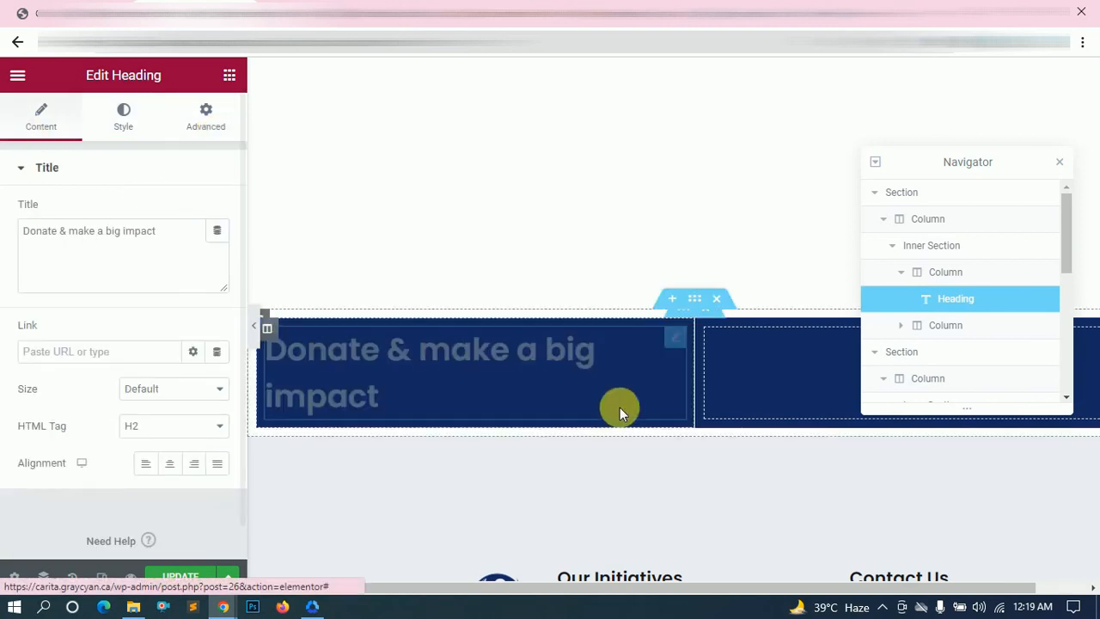
click(697, 399)
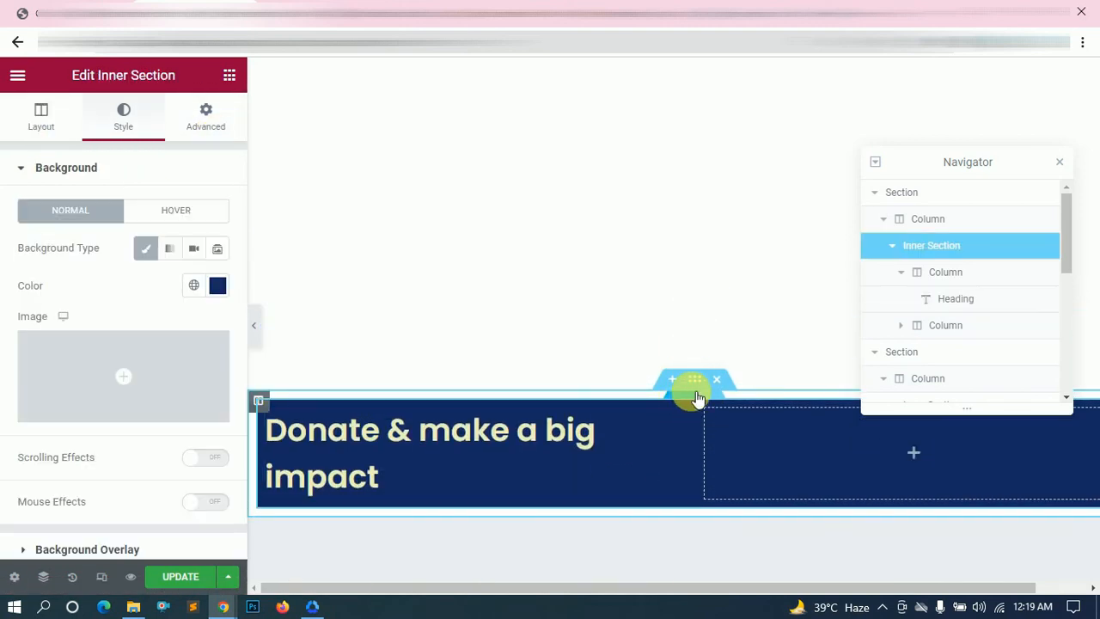
- Set the donate banner inner section's content width to Full Width and its right and left padding to 120 px
click(40, 116)
click(176, 210)
click(172, 244)
click(205, 116)
click(219, 240)
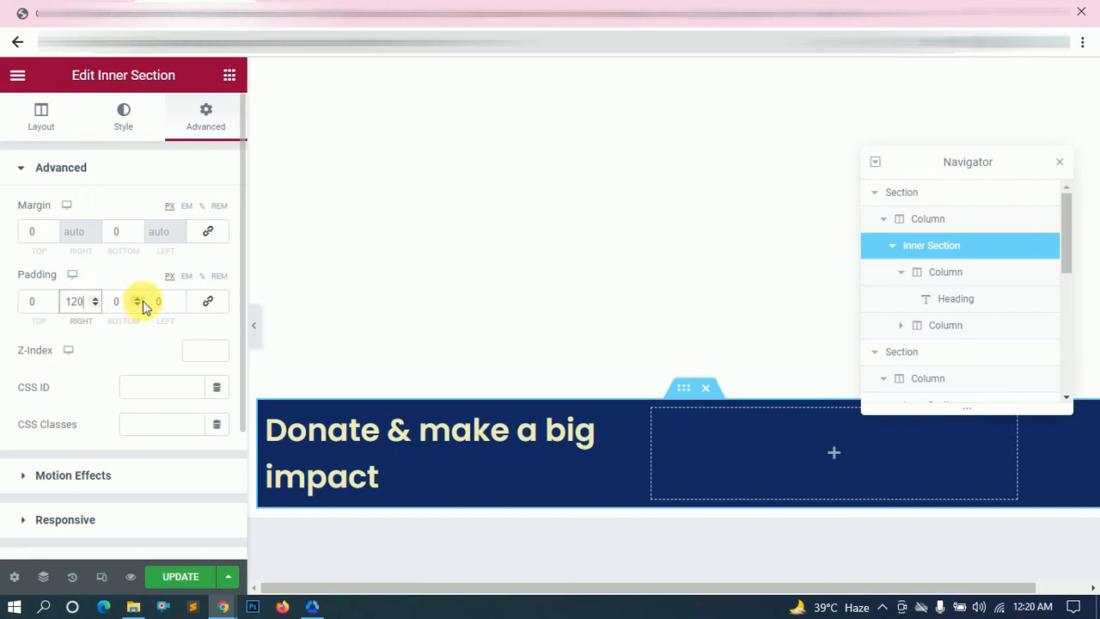
text(120)
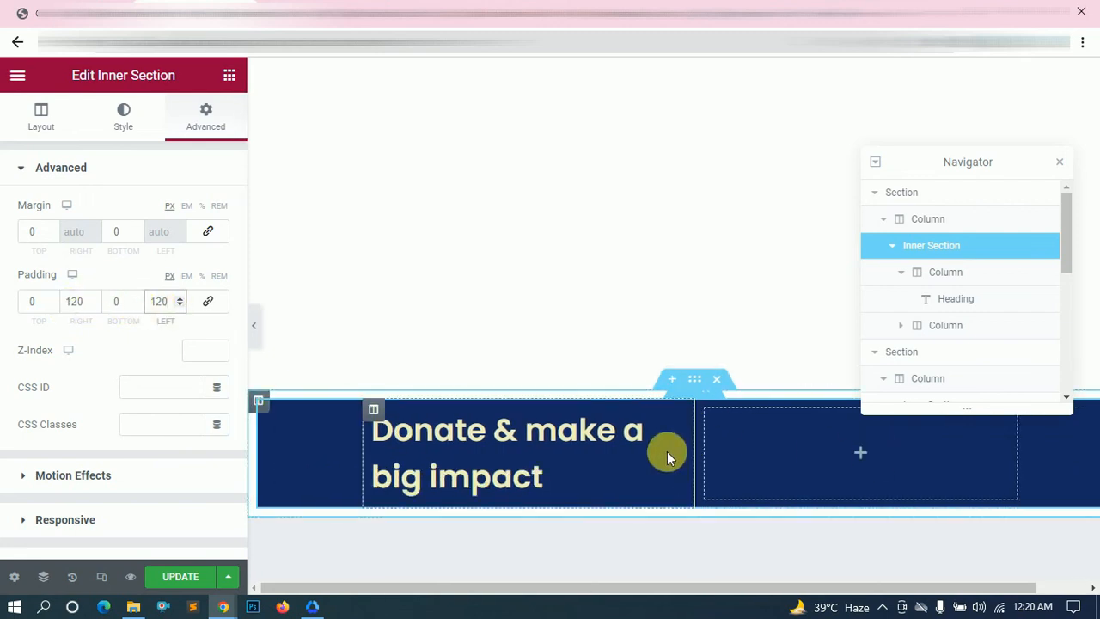
- Center-align the donate banner heading and copy the subtitle text below the banner title in the Figma design
click(490, 473)
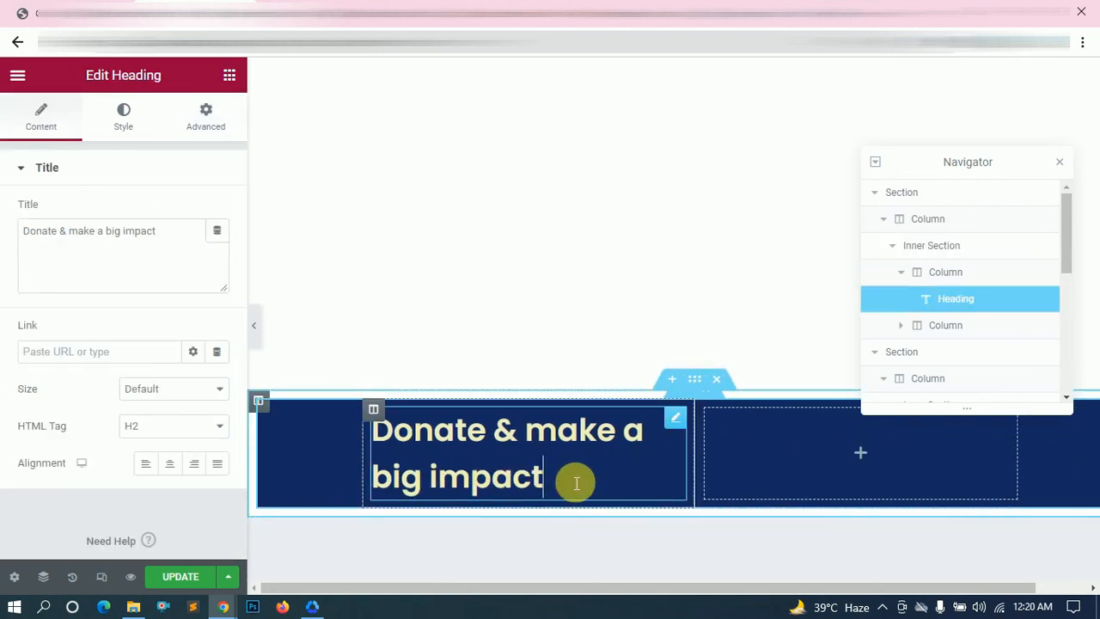
click(169, 463)
key(alt+Tab)
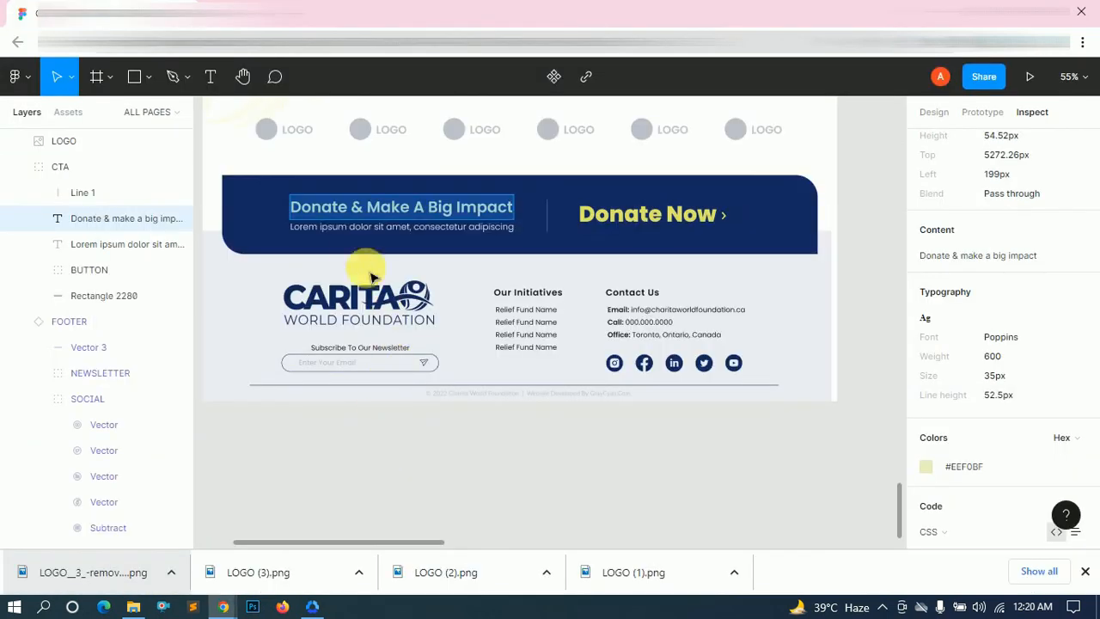
click(384, 235)
double_click(312, 232)
key(ctrl+c)
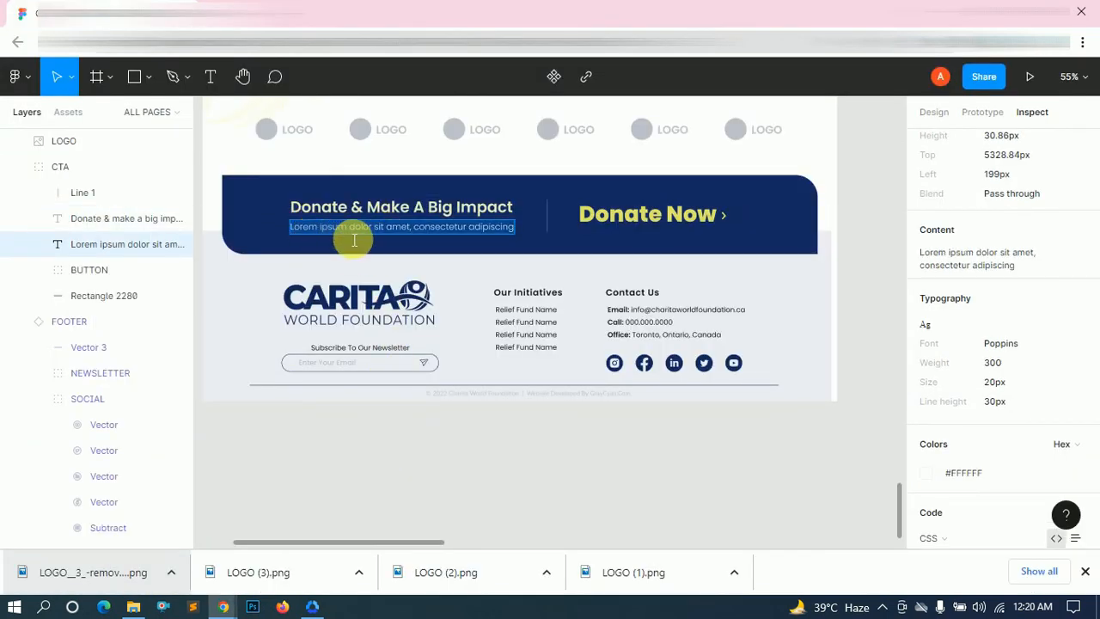
- Add a Text Editor widget below the heading in the donate banner's first inner column in Elementor
key(alt+Tab)
scroll(355, 407, down, 3)
scroll(373, 408, down, 3)
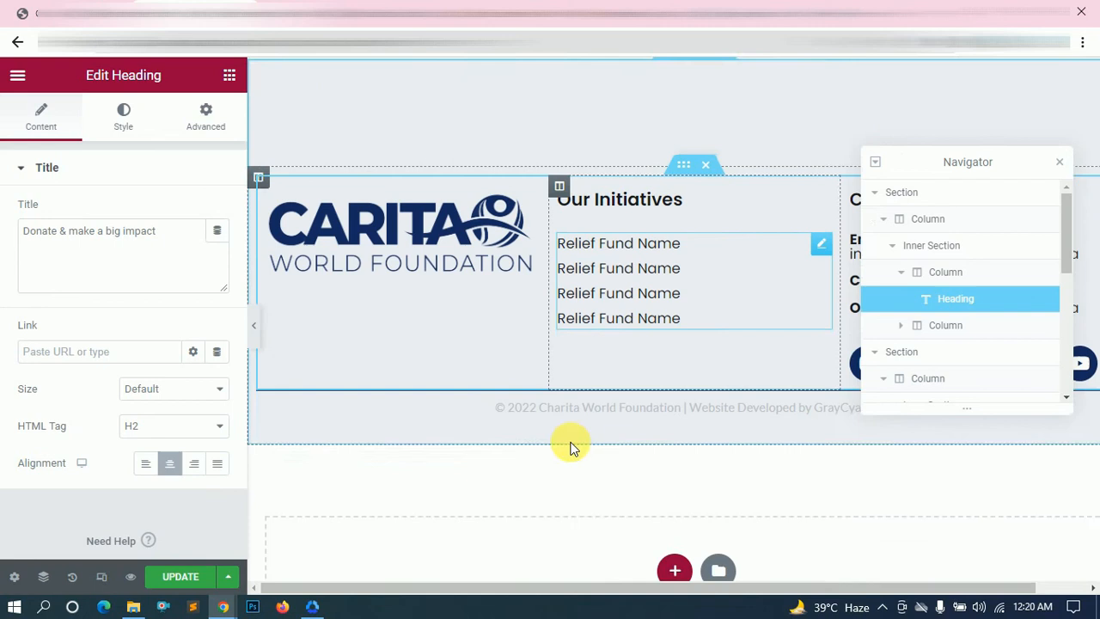
click(228, 76)
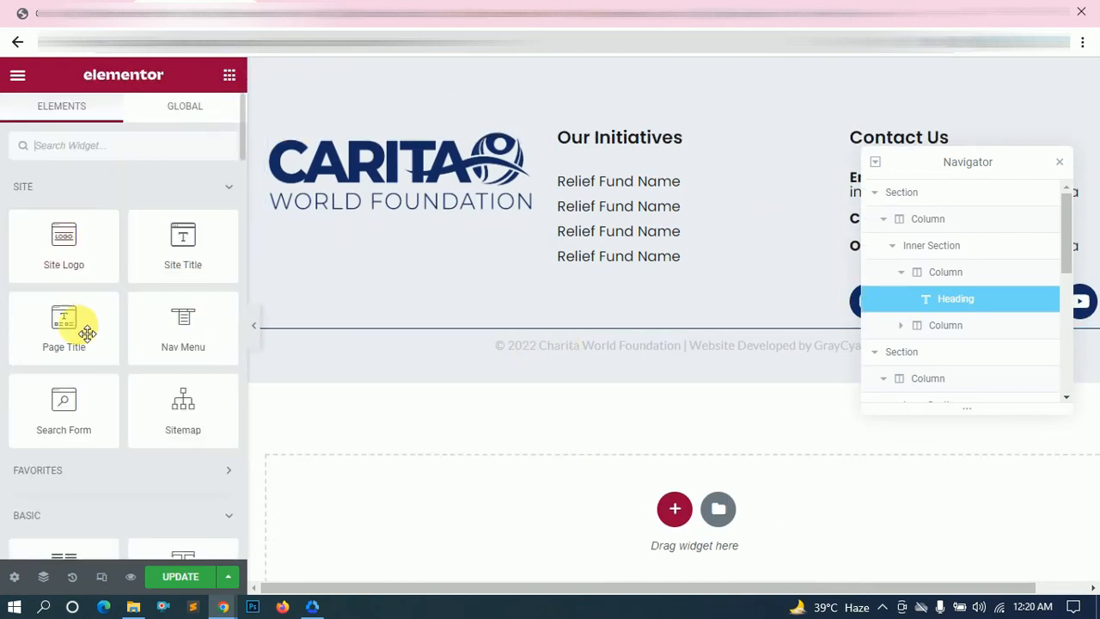
scroll(81, 429, down, 2)
drag(197, 466, 574, 388)
scroll(361, 412, up, 5)
- Replace the widget's placeholder text with the copied subtitle "Lorem ipsum dolor sit amet, consectetur adipiscing"
key(alt+Tab)
key(alt+Tab)
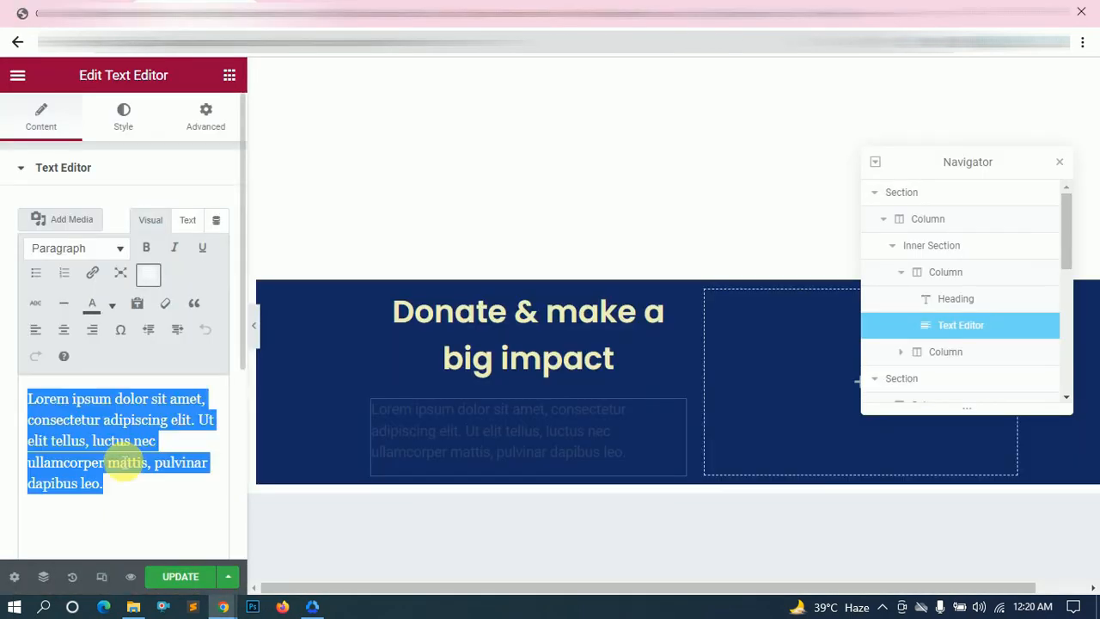
key(ctrl+a)
right_click(120, 455)
click(184, 344)
- Check the subtitle's typography in Figma and set the Text Editor widget's font family to Poppins
key(alt+Tab)
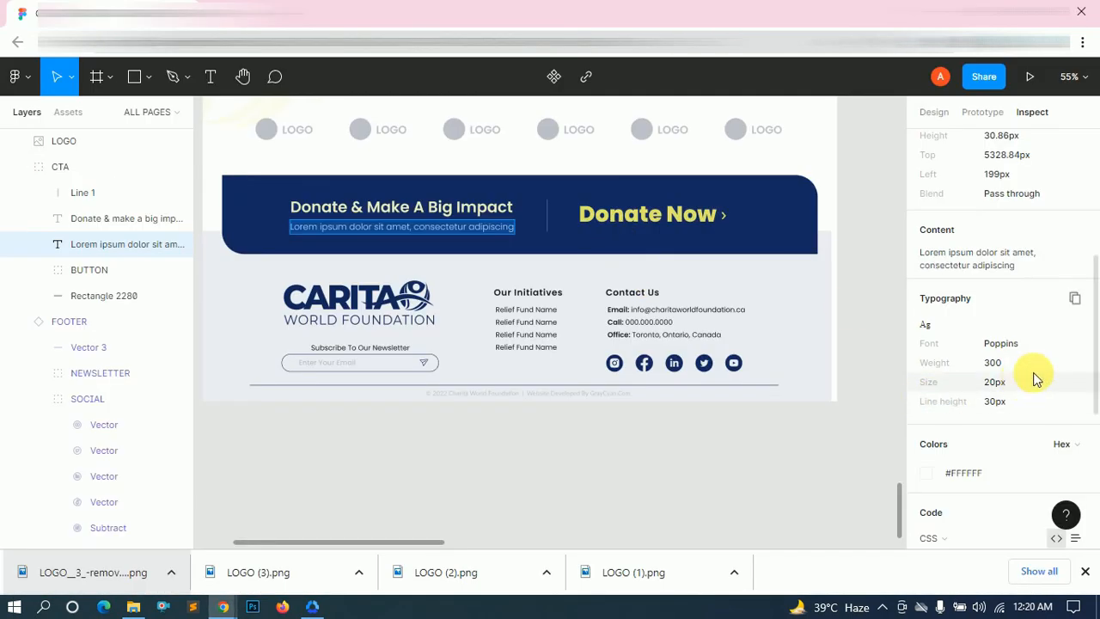
key(alt+Tab)
click(127, 112)
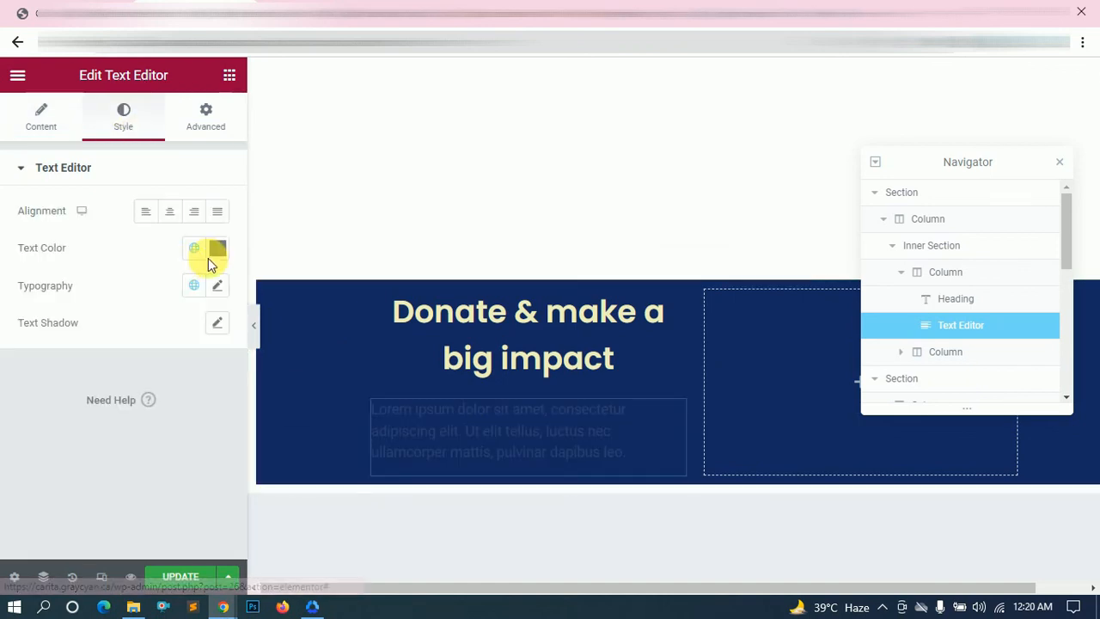
click(216, 285)
click(184, 369)
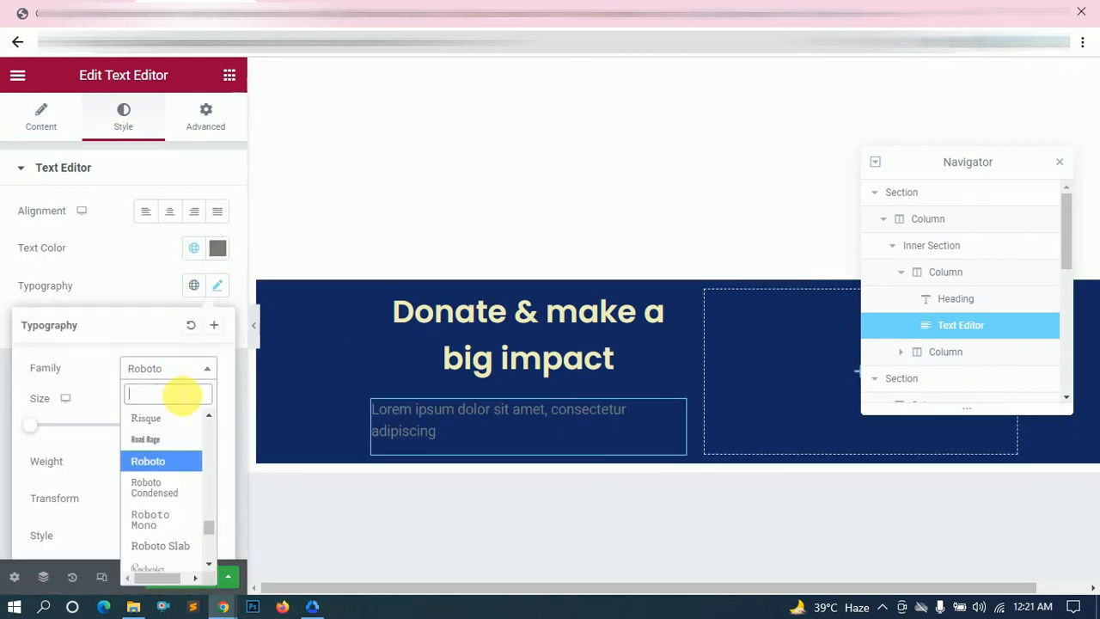
text(poppi)
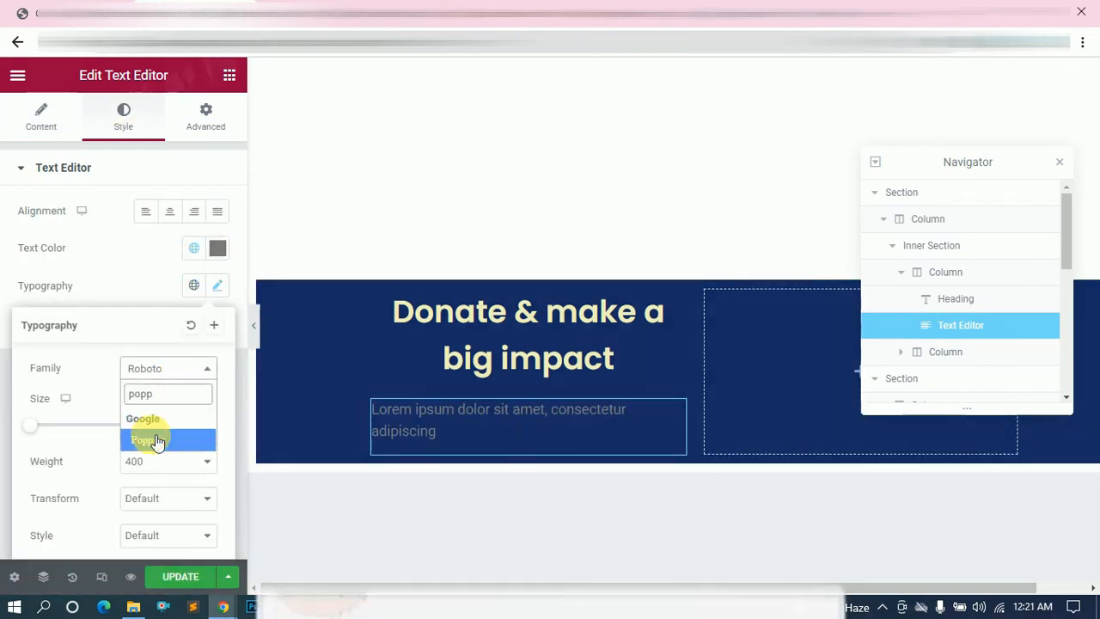
click(162, 440)
- Set the subtitle text's size to 20 px, weight to 300 and line height to 30 px, matching Figma
text(20)
click(164, 461)
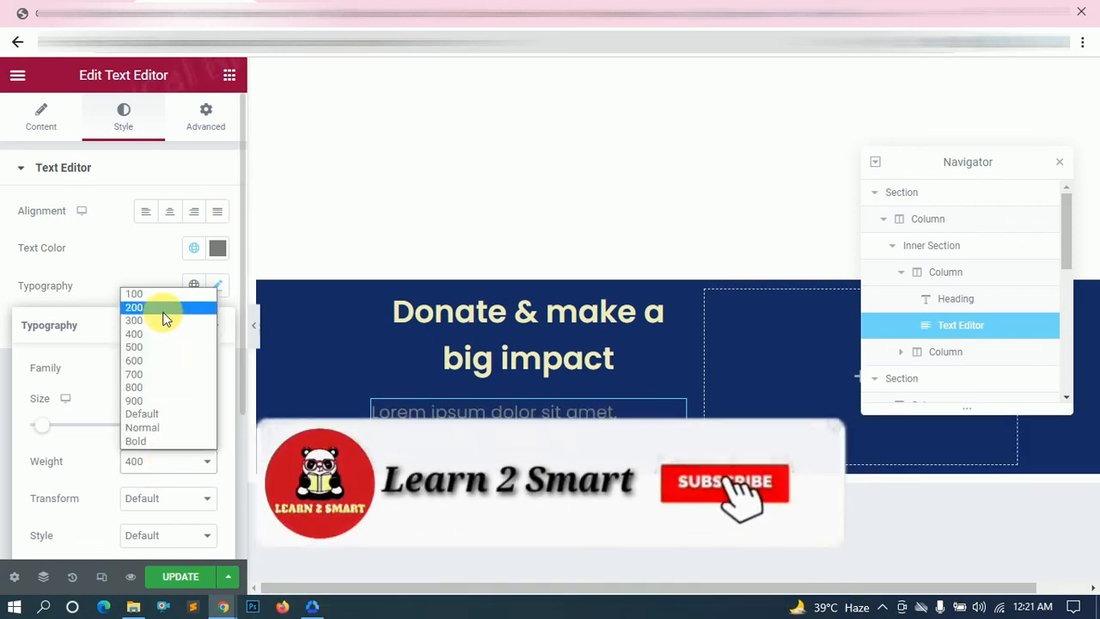
click(164, 315)
key(alt+Tab)
key(alt+Tab)
scroll(98, 457, down, 3)
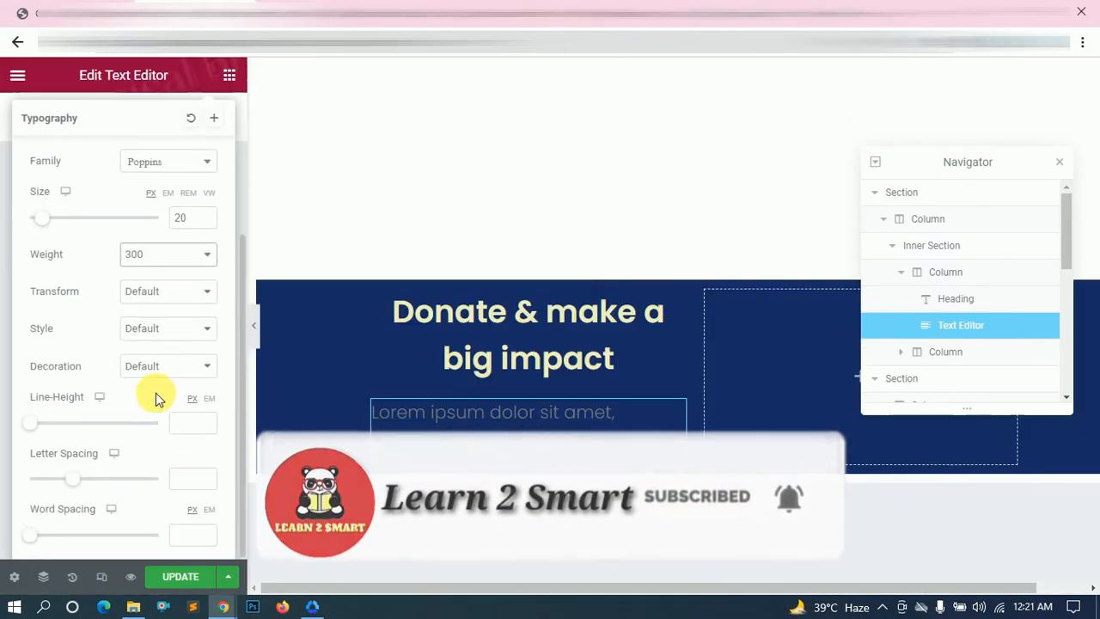
click(182, 429)
text(30)
- Center-align the banner's subtitle text and preview the banner at full page width
click(254, 324)
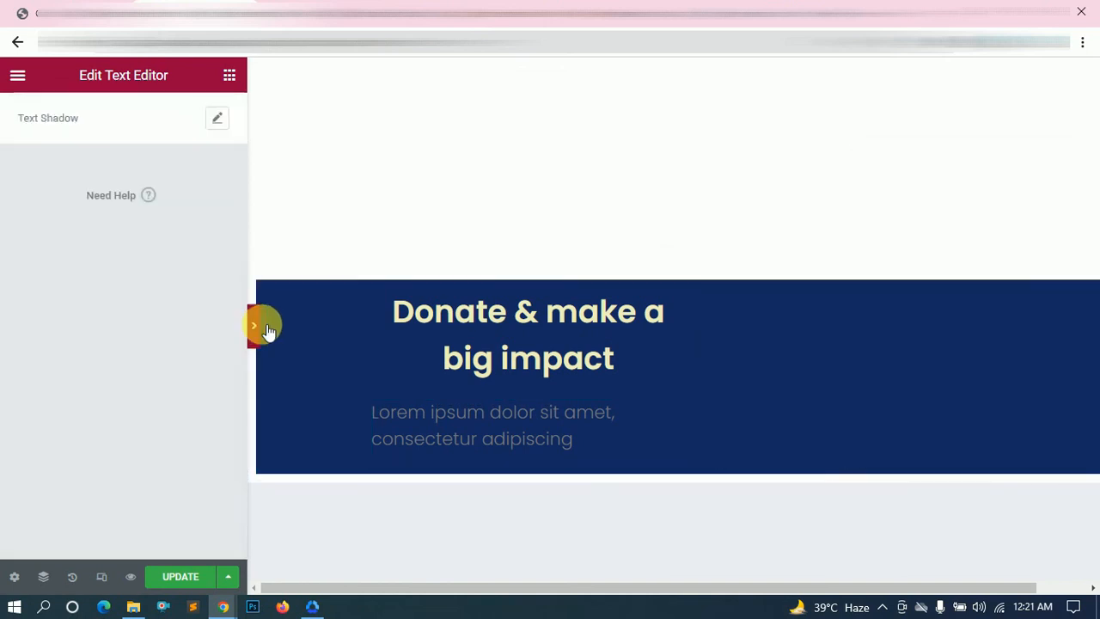
click(7, 325)
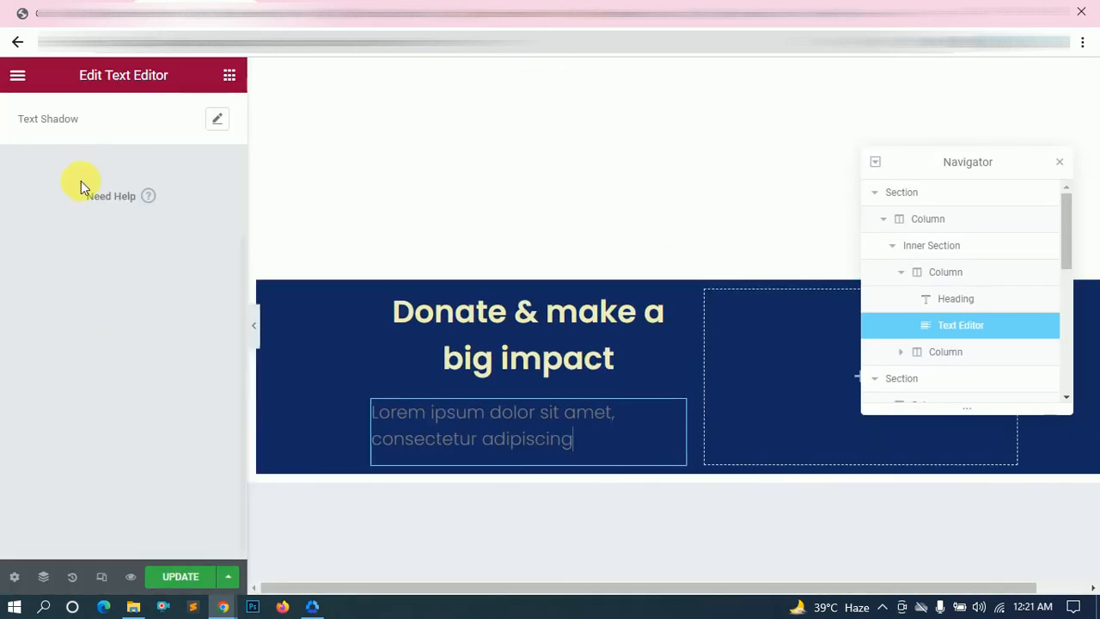
scroll(129, 202, up, 3)
click(170, 184)
click(255, 327)
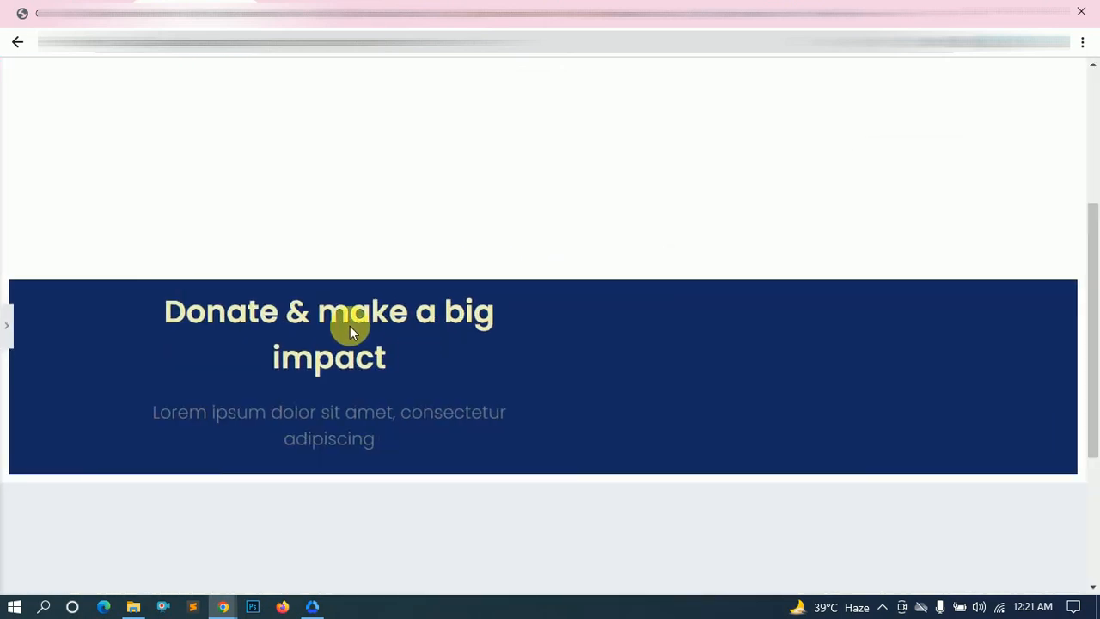
click(7, 326)
- Remove the spacing around the banner's outer column and check the outer section's content width and spacing settings
click(258, 282)
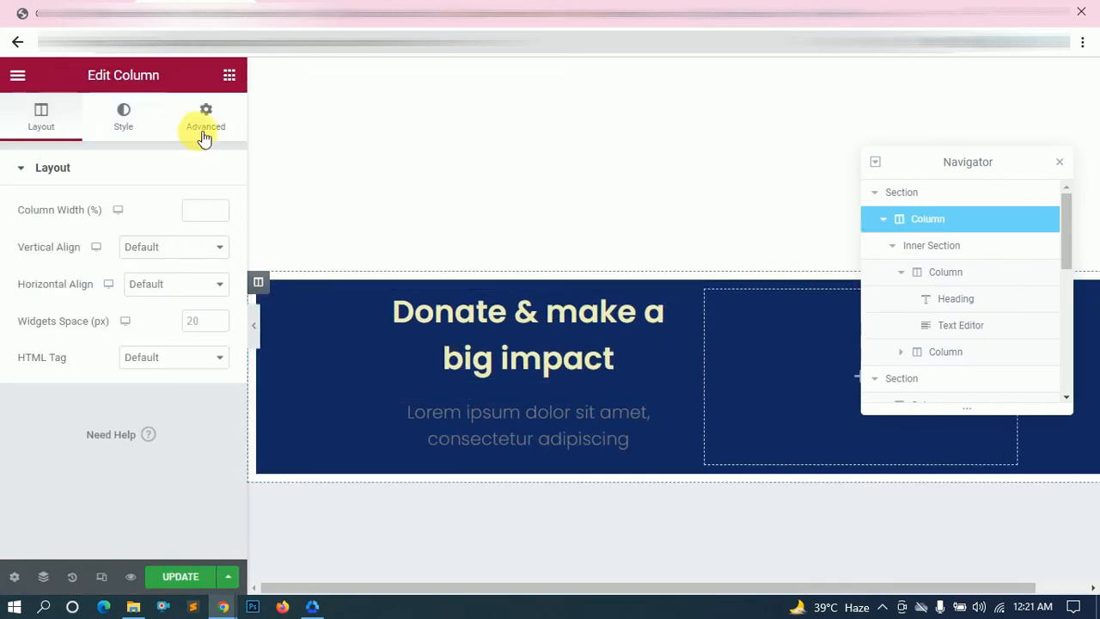
click(204, 129)
click(694, 258)
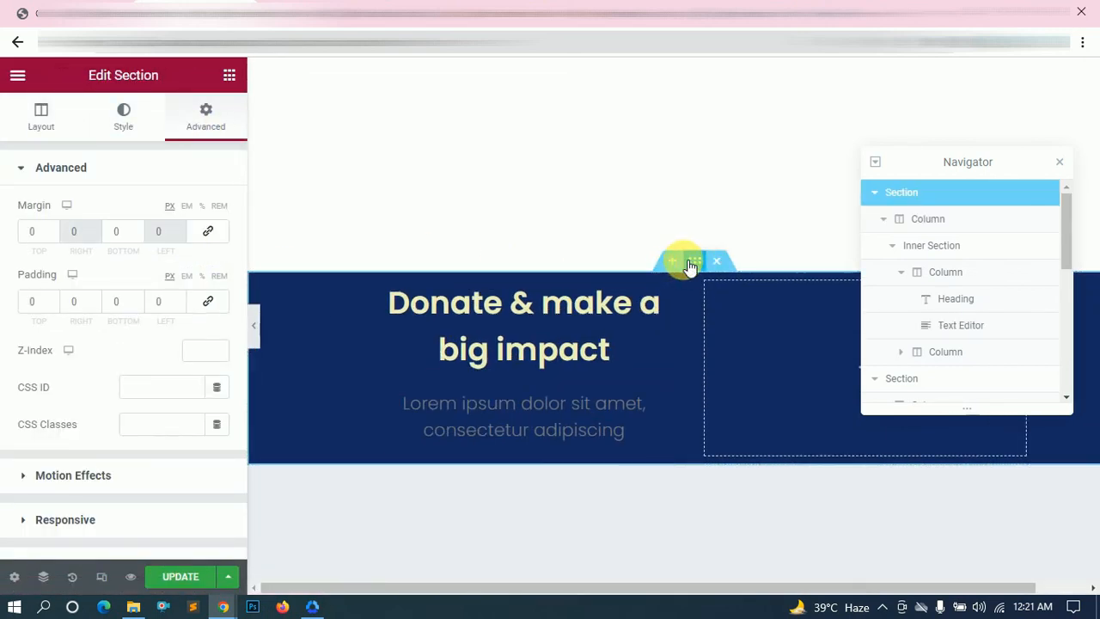
click(12, 109)
click(184, 216)
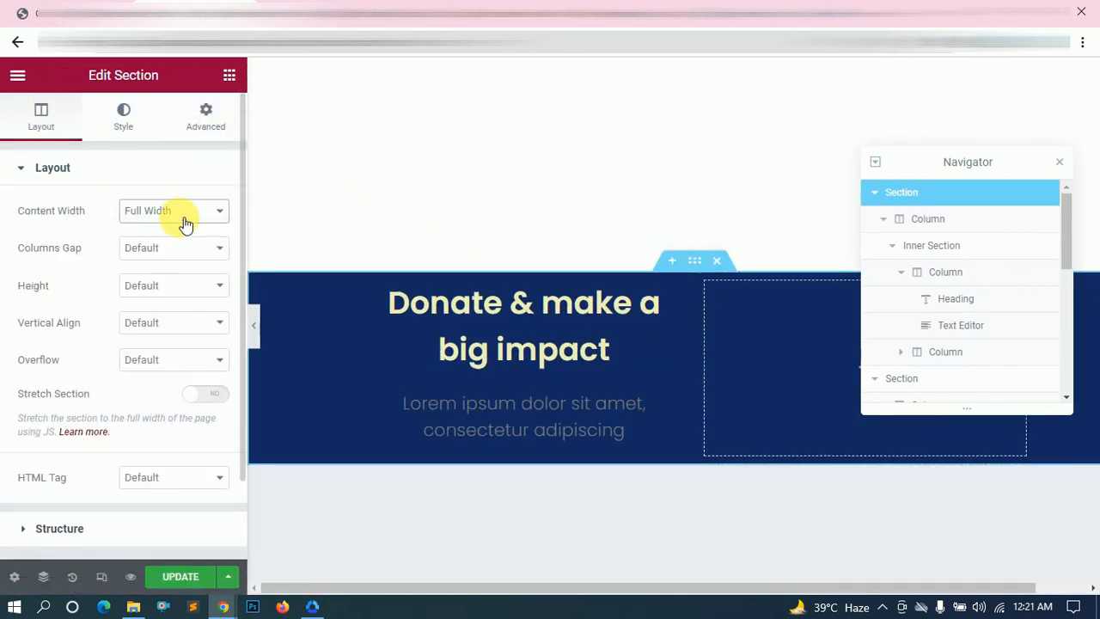
click(190, 127)
- Set the padding and margin of the inner column holding the heading and subtitle to 0
click(364, 283)
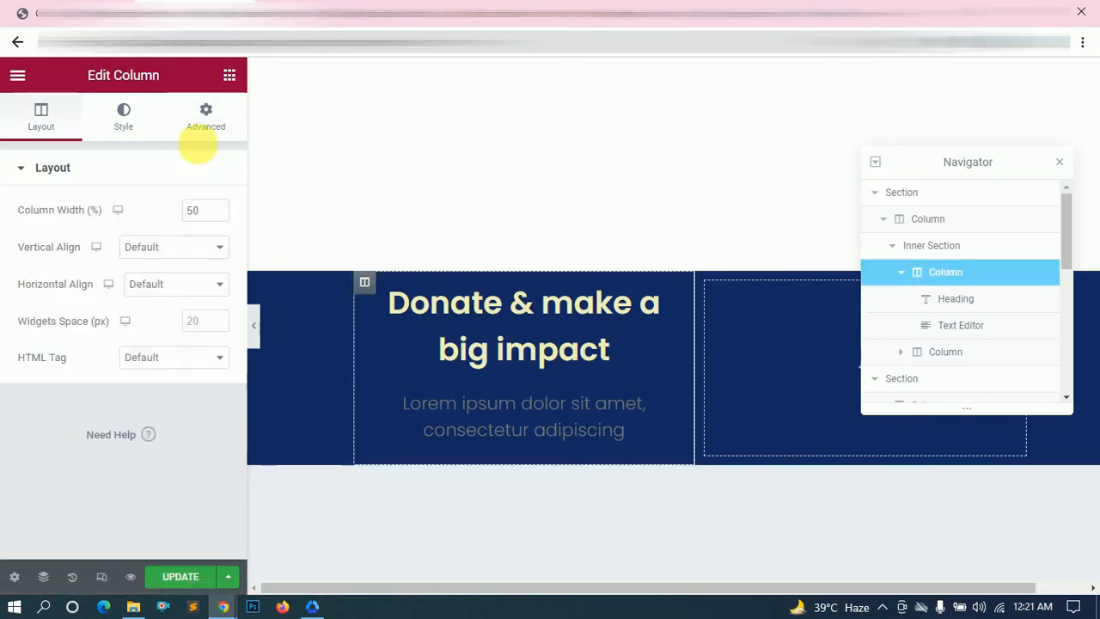
click(206, 120)
click(208, 300)
click(208, 234)
- Set the empty inner column's padding and margin to 0 on all sides and preview the banner
click(704, 282)
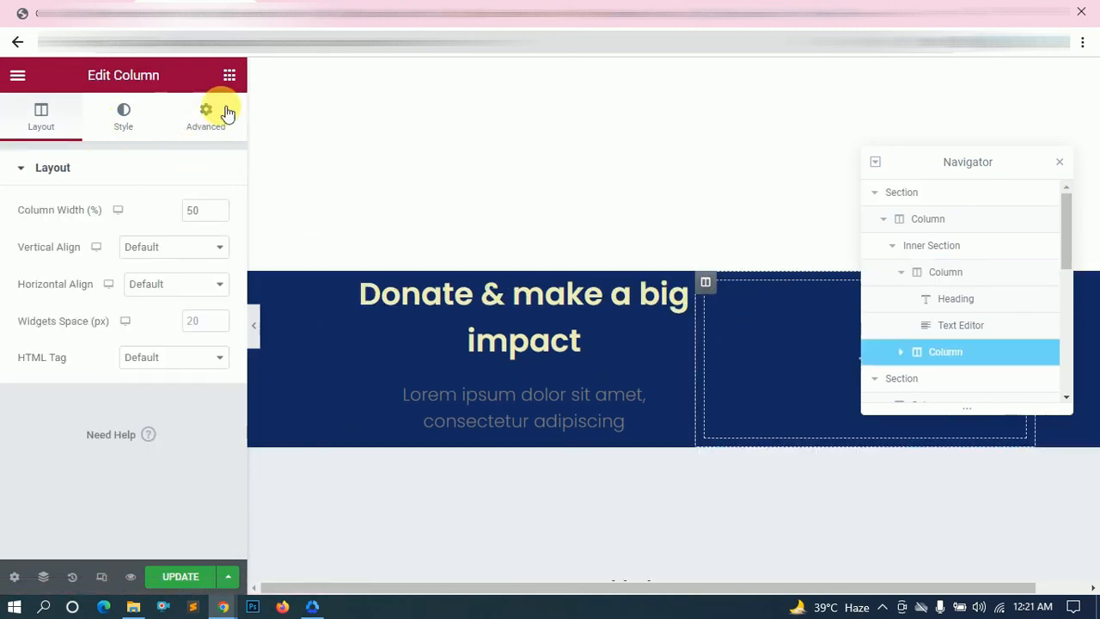
click(206, 118)
click(208, 300)
click(208, 232)
click(254, 325)
click(6, 332)
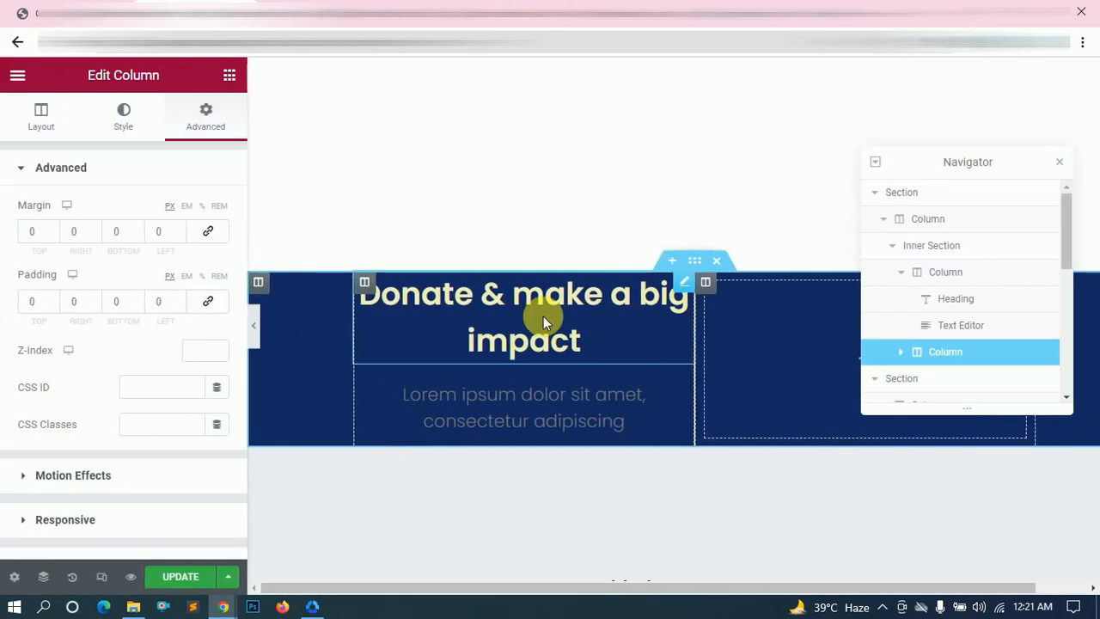
- Set the banner inner section's right and left padding to 0
click(694, 261)
click(926, 254)
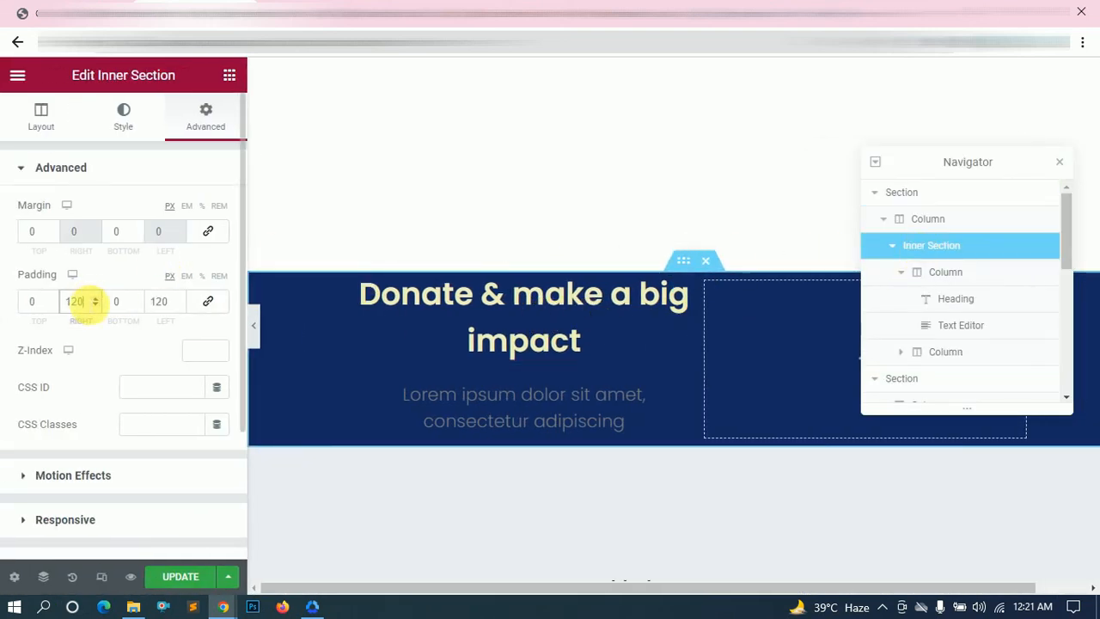
text(0)
double_click(154, 302)
text(0)
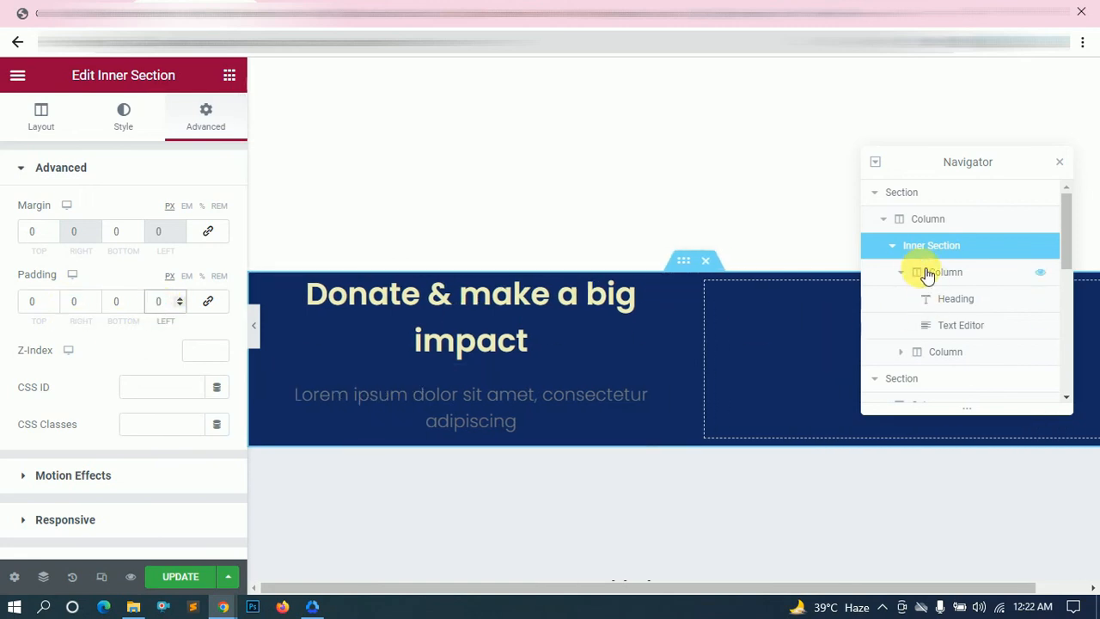
- Set the inner section's content width to Boxed at 1140 px and preview the banner's alignment with the footer below
click(43, 120)
click(114, 119)
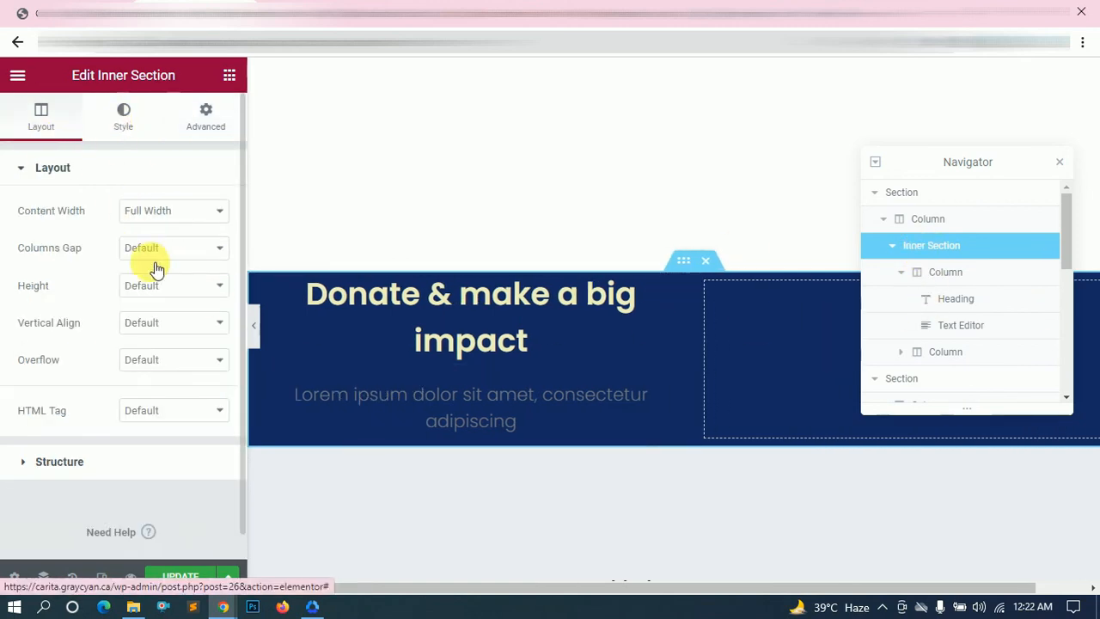
click(41, 116)
click(172, 211)
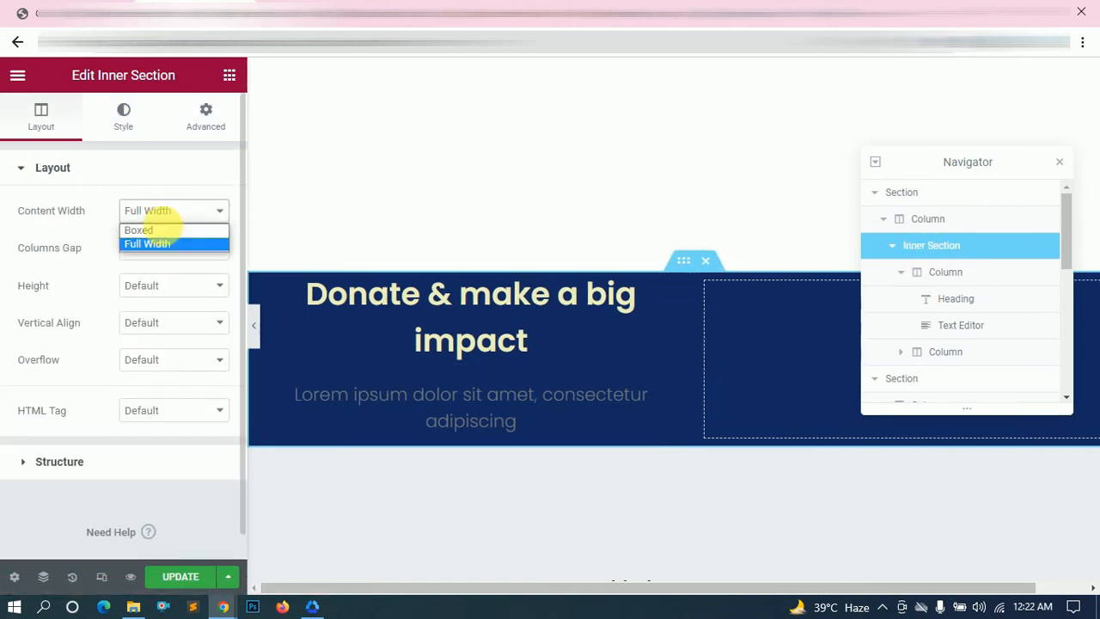
click(155, 228)
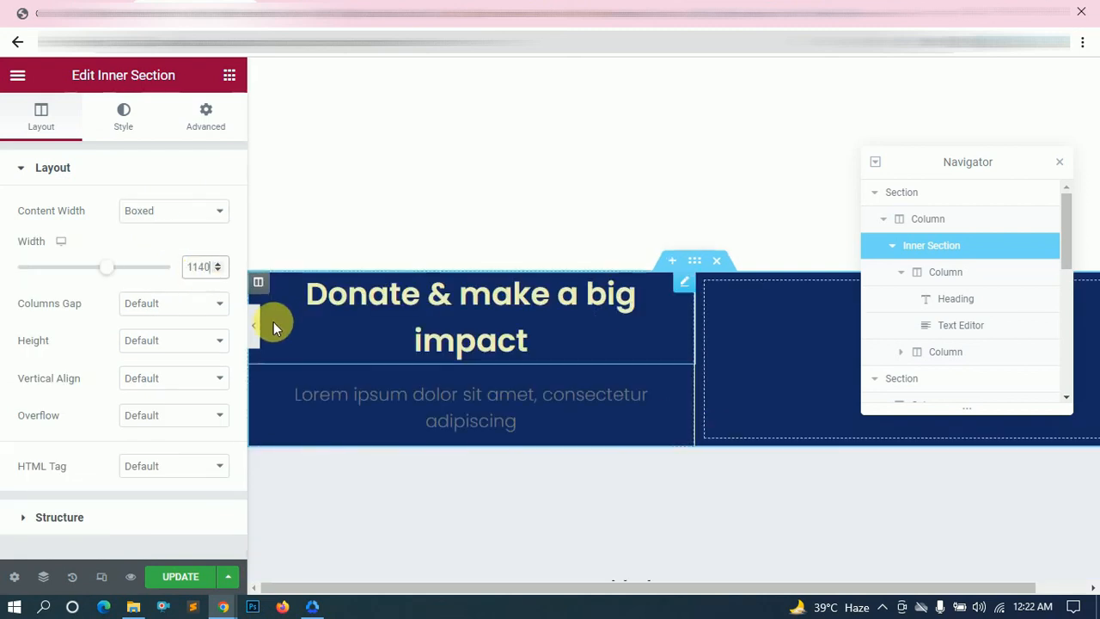
click(254, 325)
scroll(239, 334, up, 1)
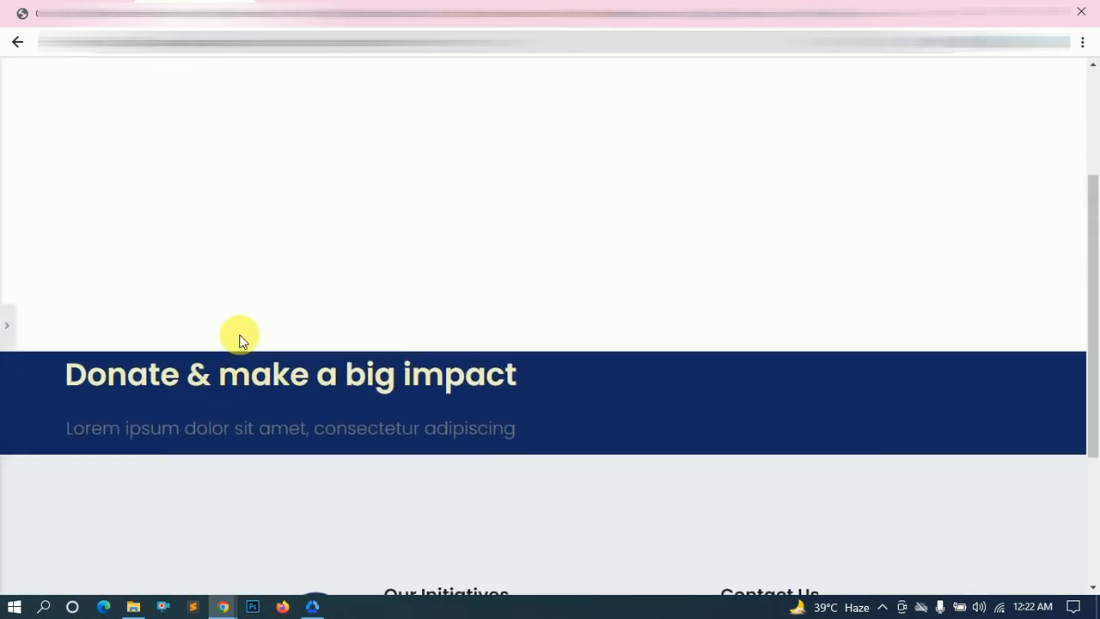
scroll(230, 387, down, 1)
scroll(228, 385, down, 4)
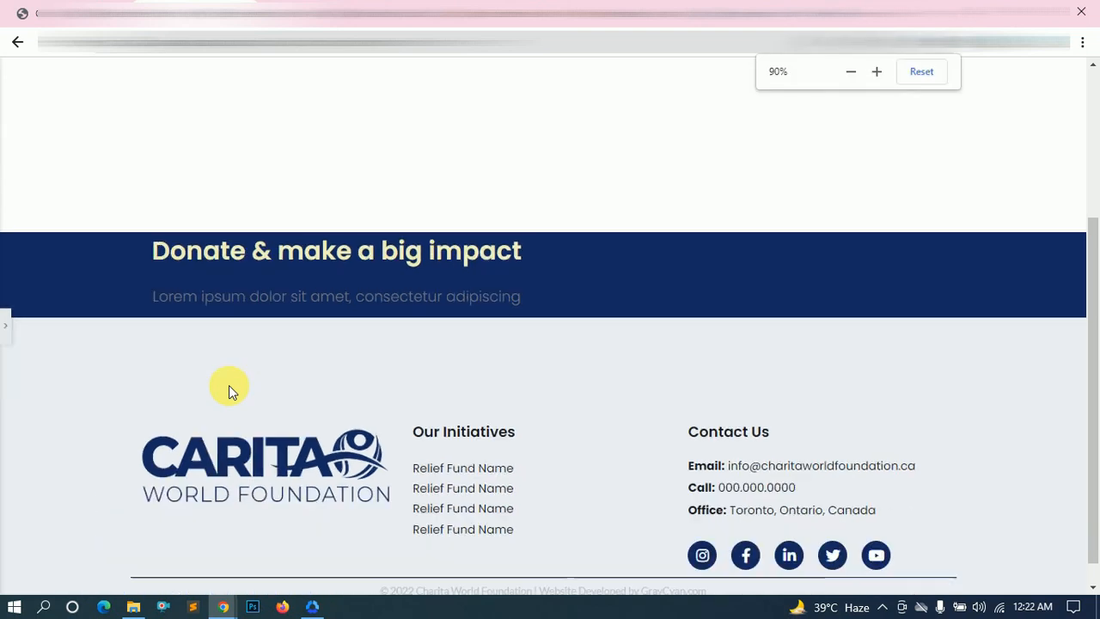
scroll(229, 385, up, 3)
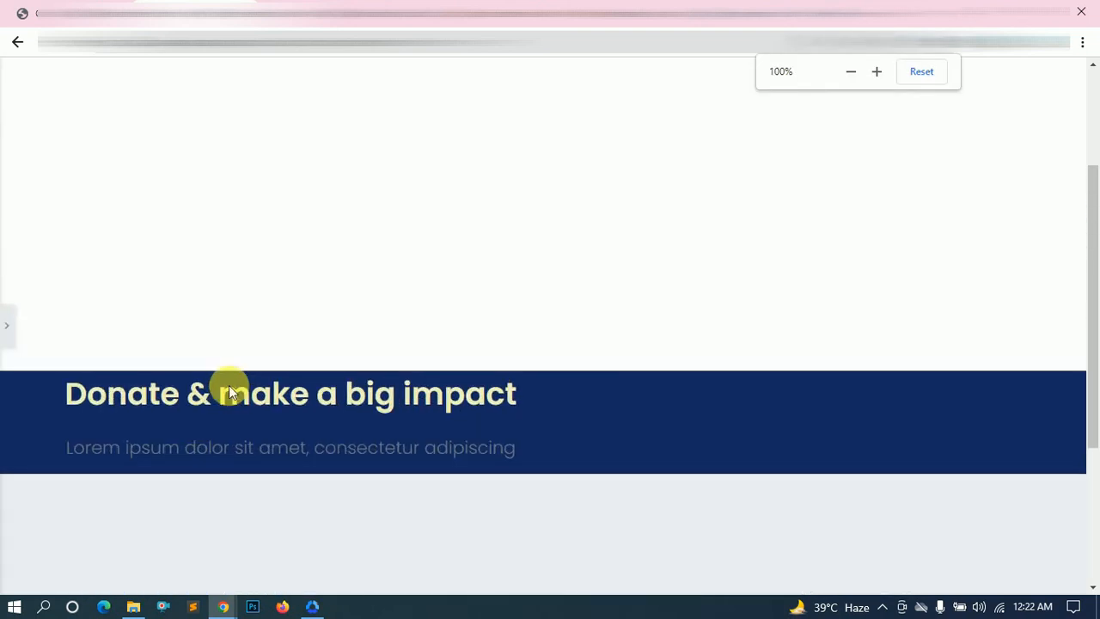
click(6, 324)
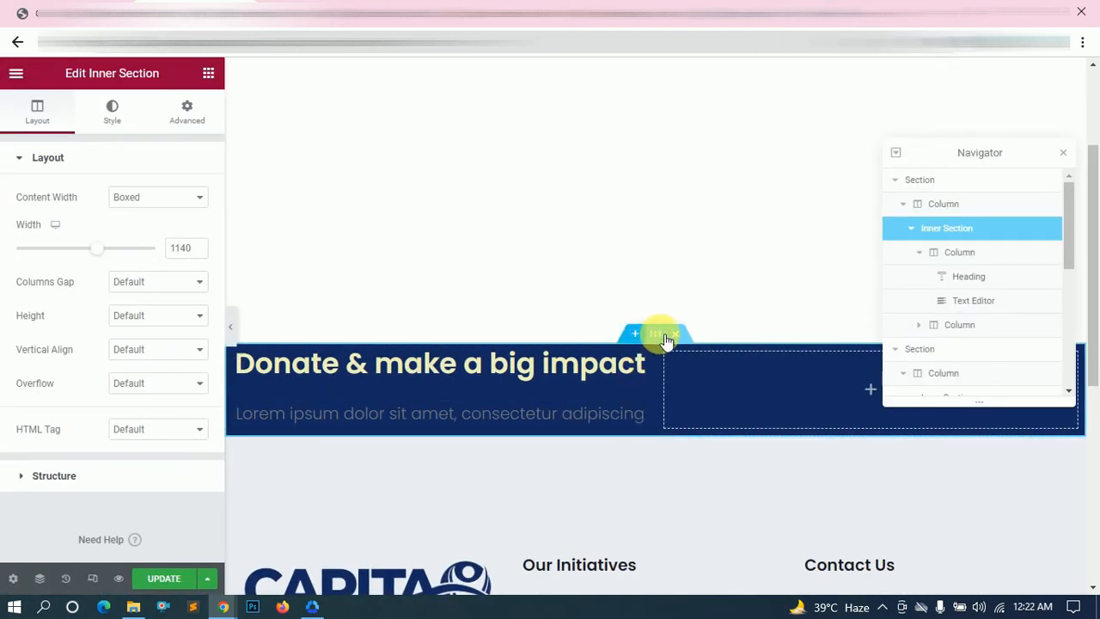
- Adjust the top margin of the banner's subtitle text so it sits closer to the heading
click(614, 392)
click(513, 417)
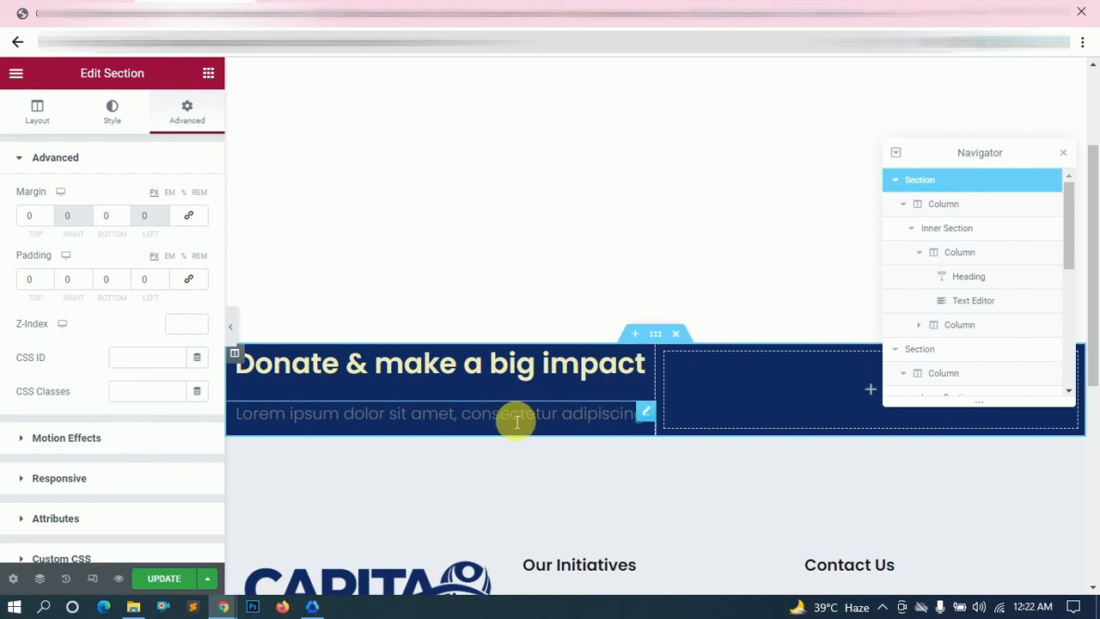
click(194, 114)
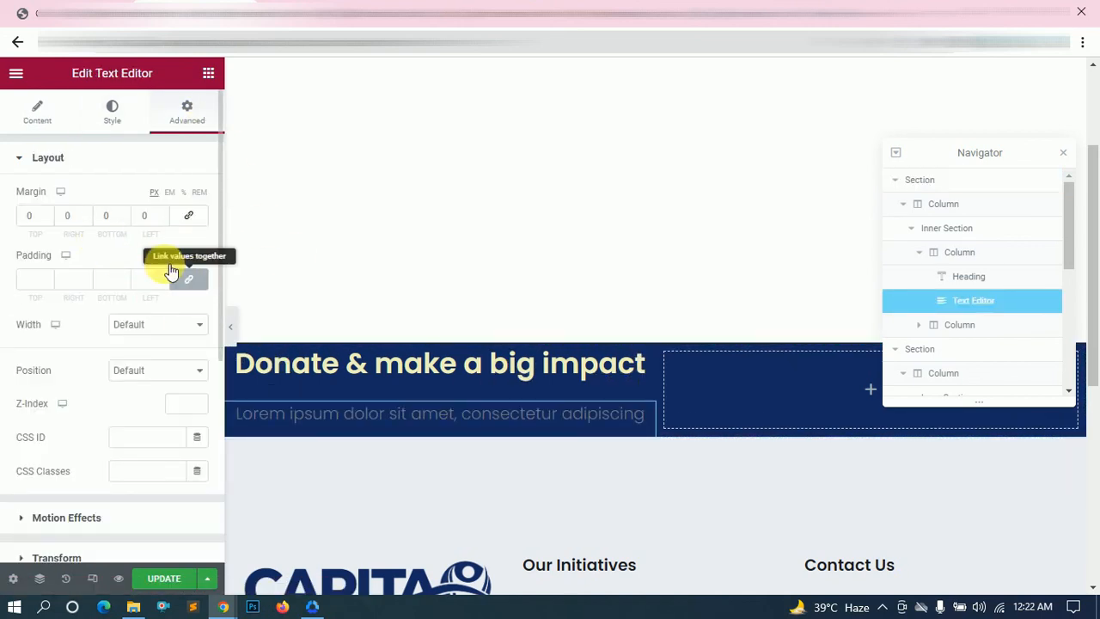
click(173, 273)
click(49, 220)
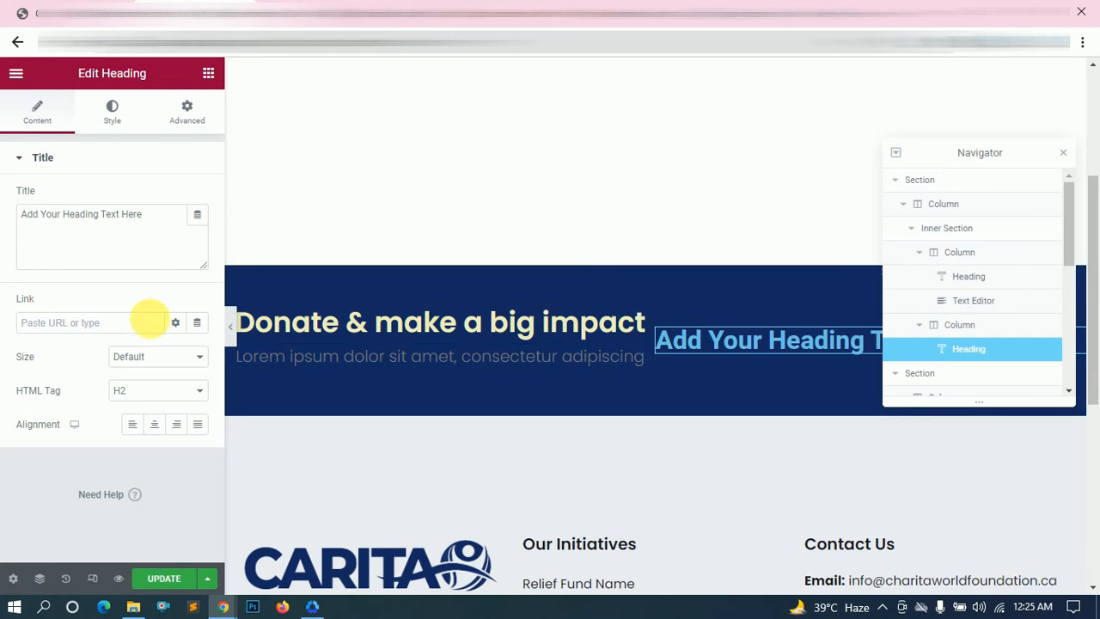
- Center the new heading in the banner's second column and replace its title with "Donate Now" copied from the Figma design
click(154, 423)
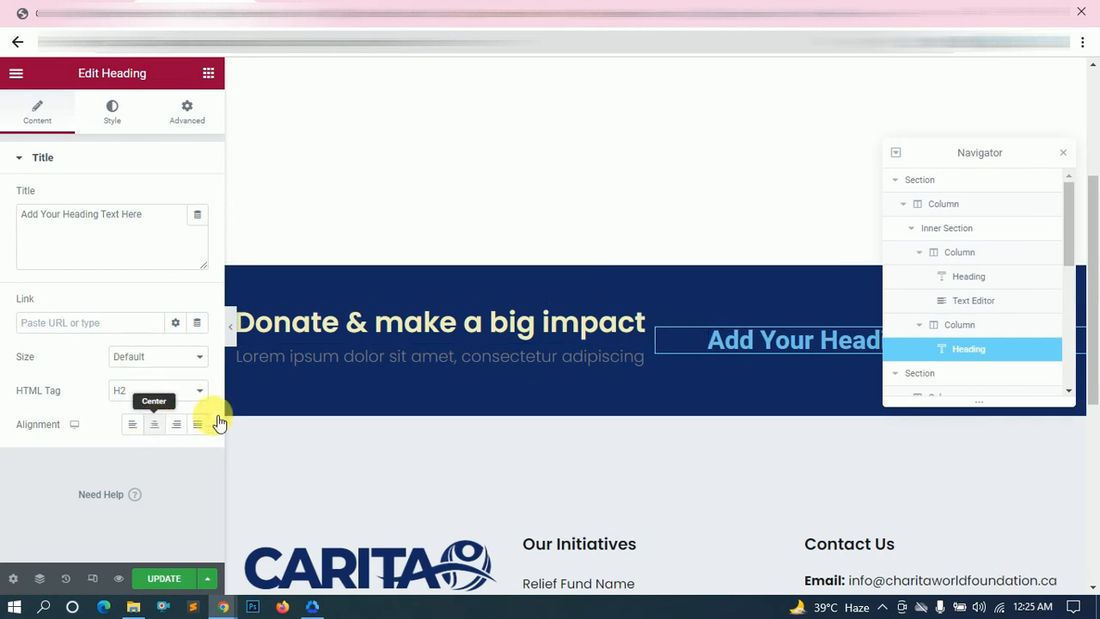
triple_click(90, 220)
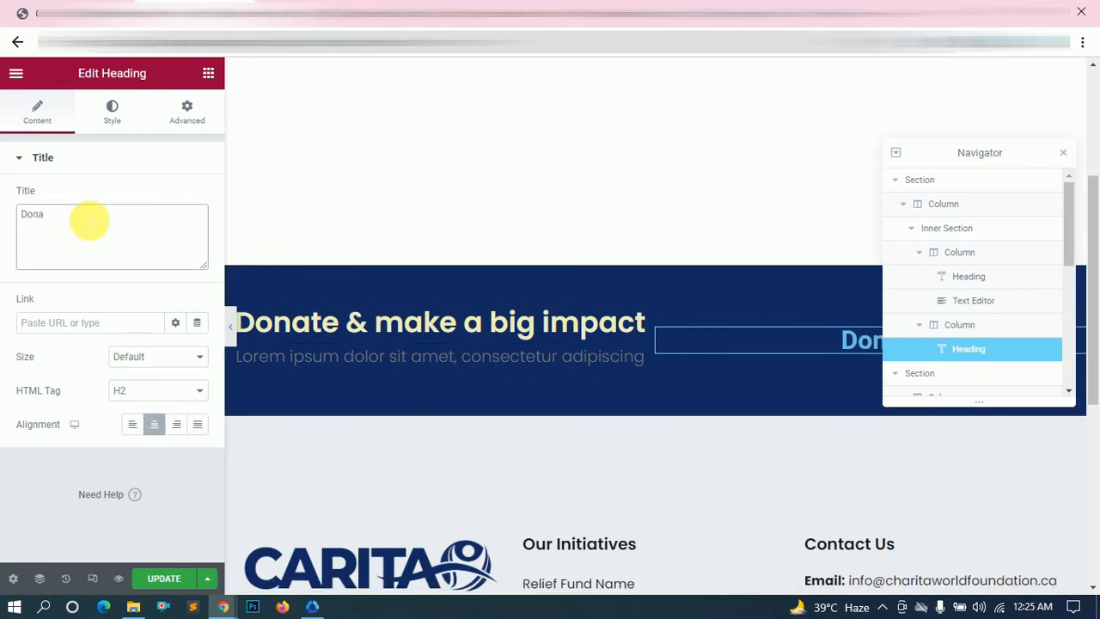
key(alt+Tab)
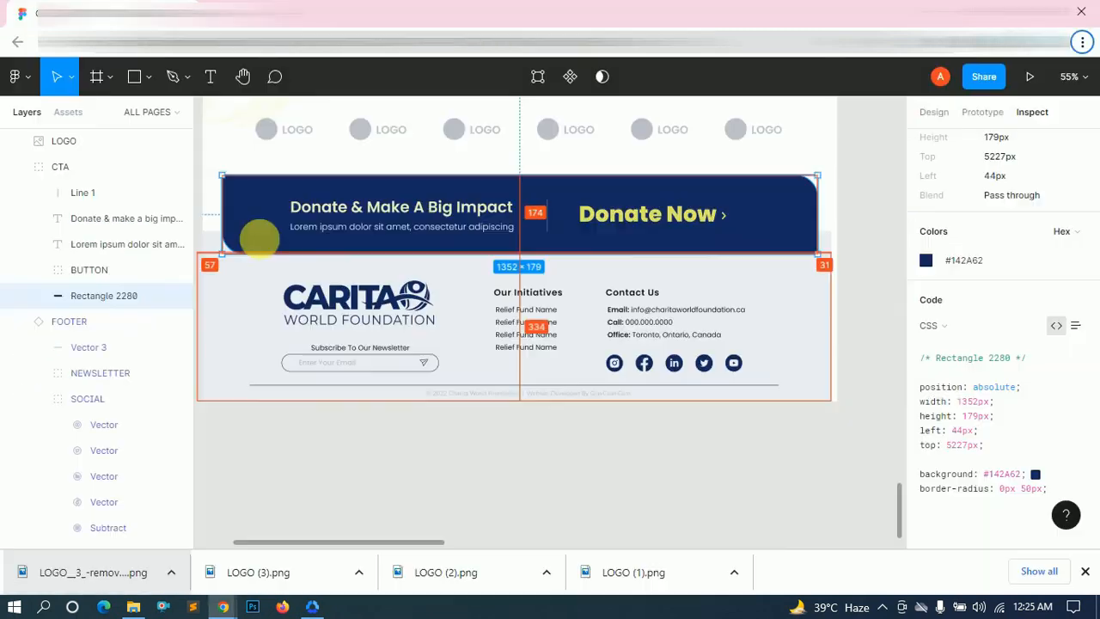
click(630, 212)
double_click(638, 216)
double_click(646, 220)
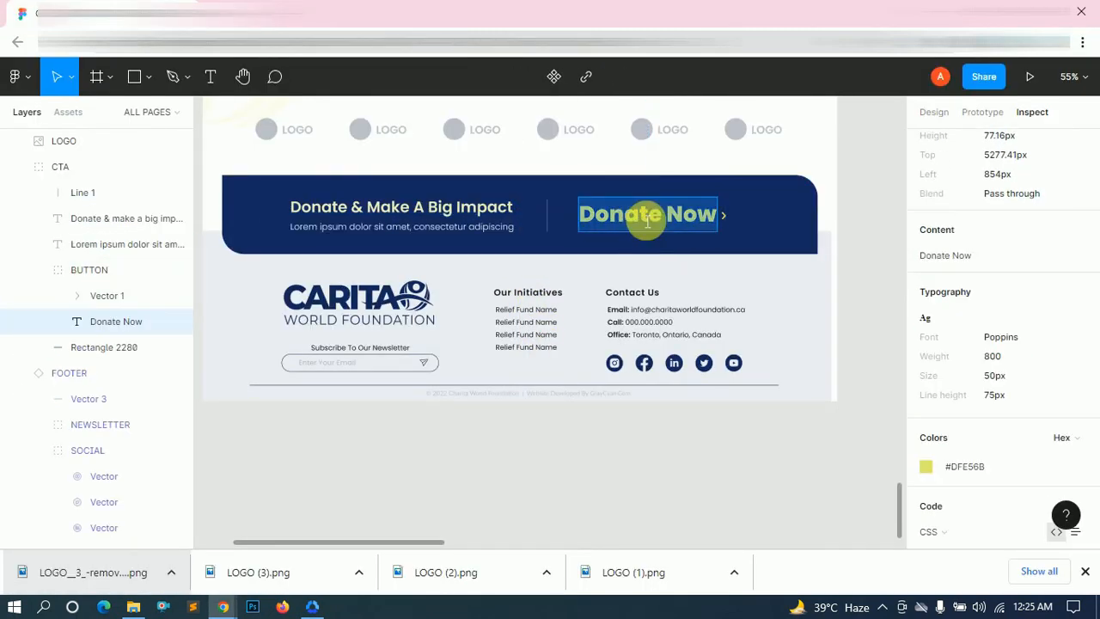
key(ctrl+c)
key(alt+Tab)
key(ctrl+v)
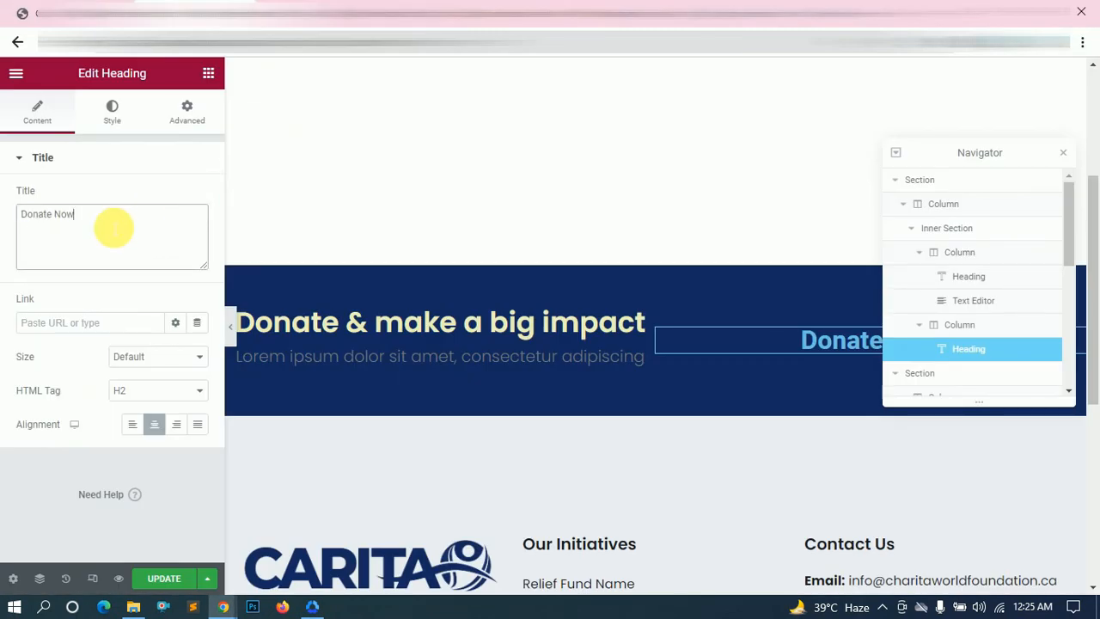
- Check the Donate Now text's typography in the Figma design, and complete the heading as "Donate Now >" with the link #
click(1064, 154)
key(alt+Tab)
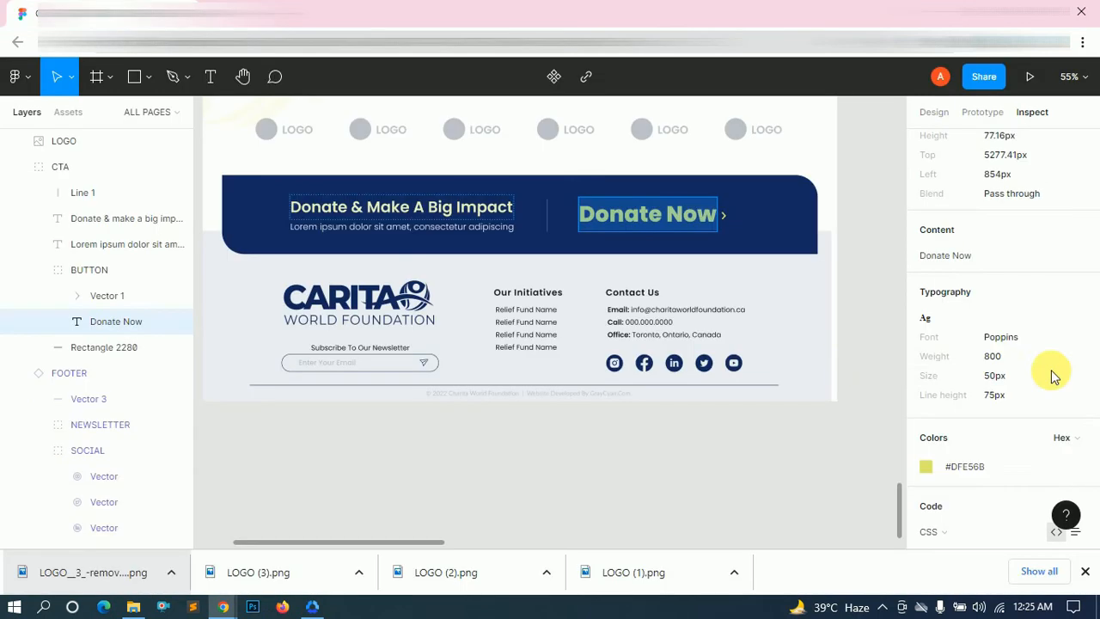
click(769, 206)
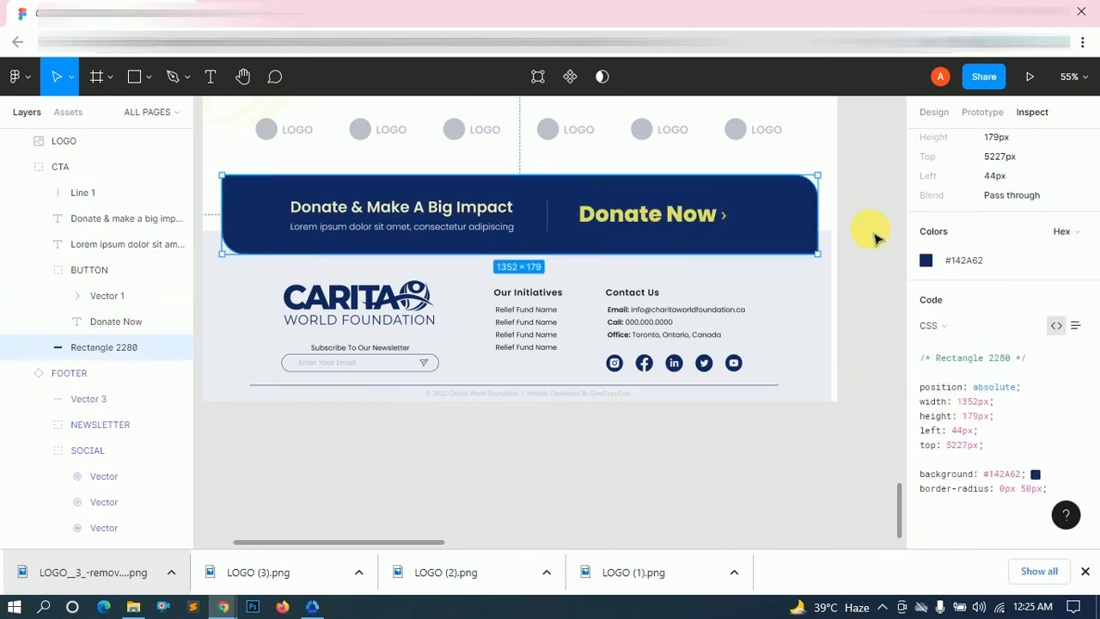
click(679, 225)
click(668, 218)
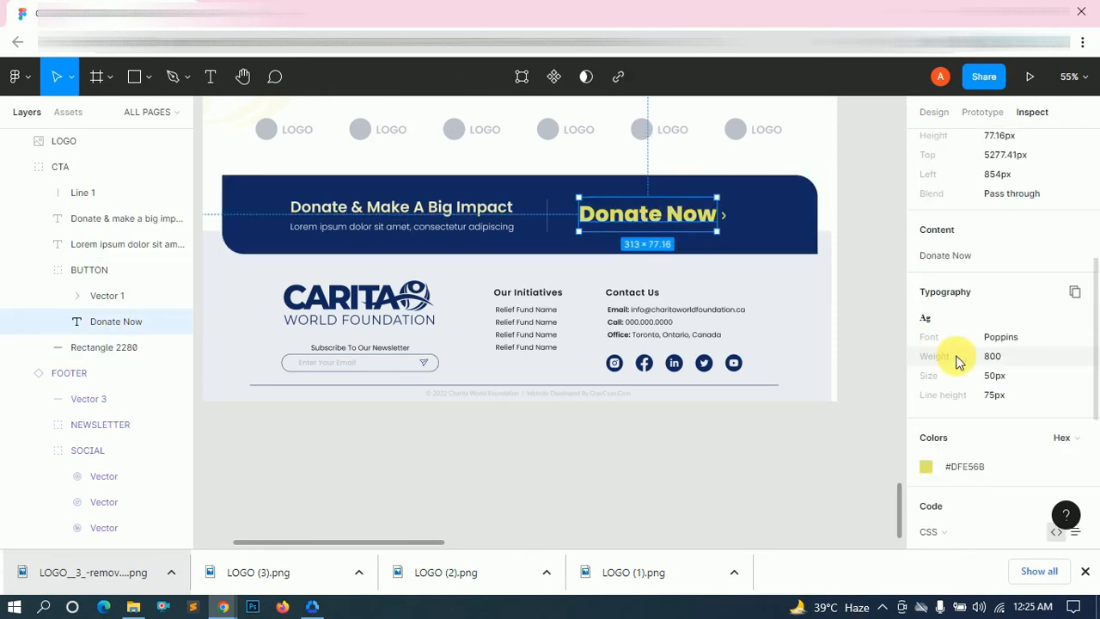
key(alt+Tab)
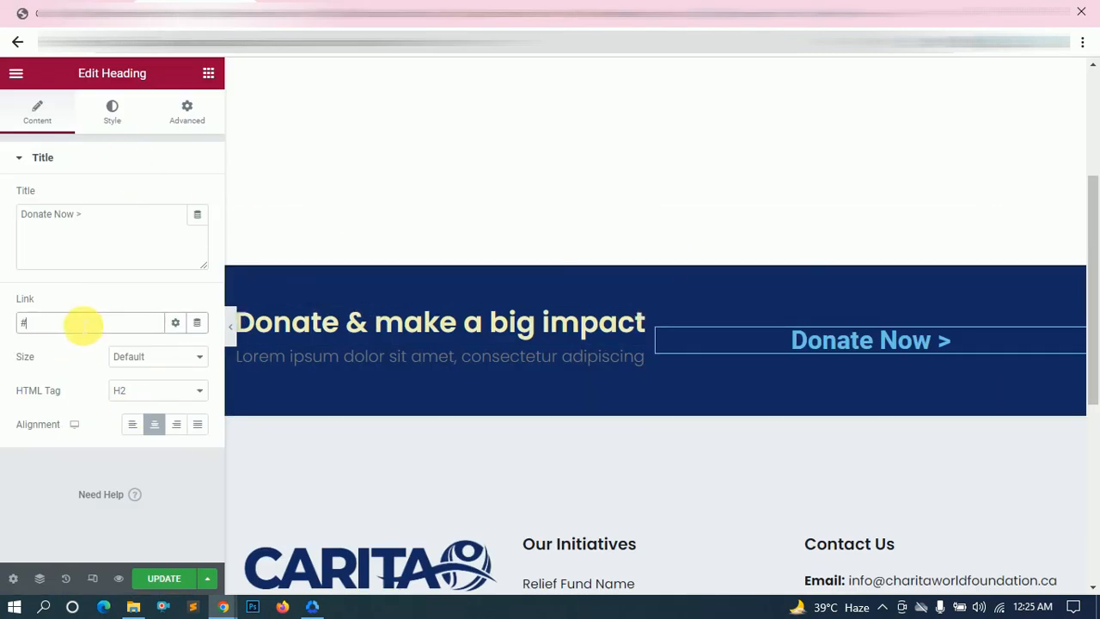
- Set the Donate Now heading's typography to Poppins, size 50 px, weight 800
click(112, 112)
click(197, 197)
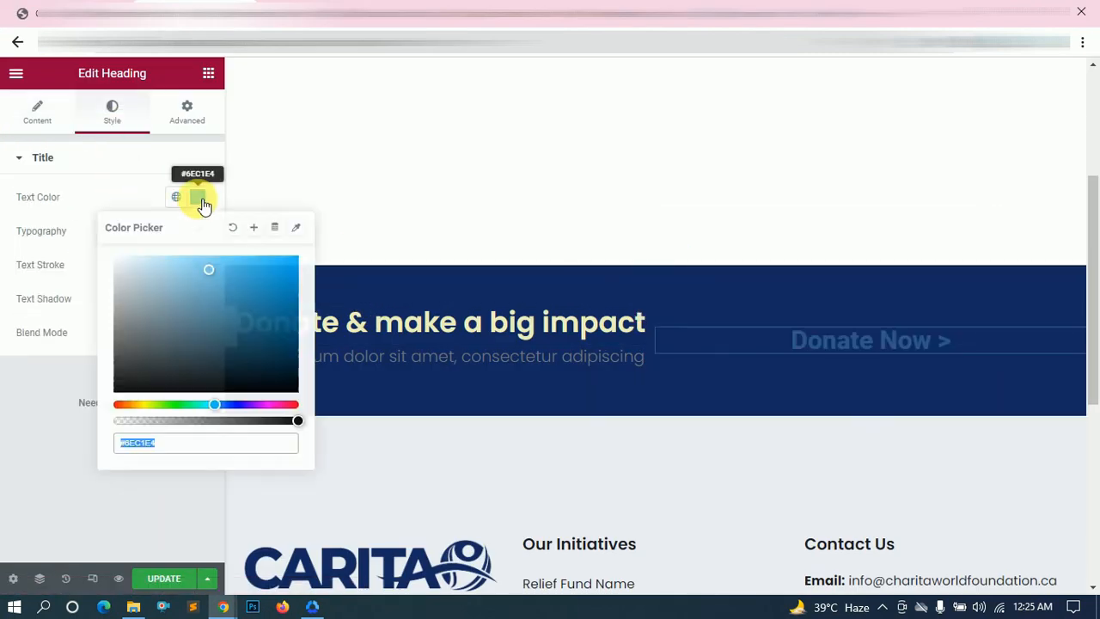
click(209, 232)
click(161, 318)
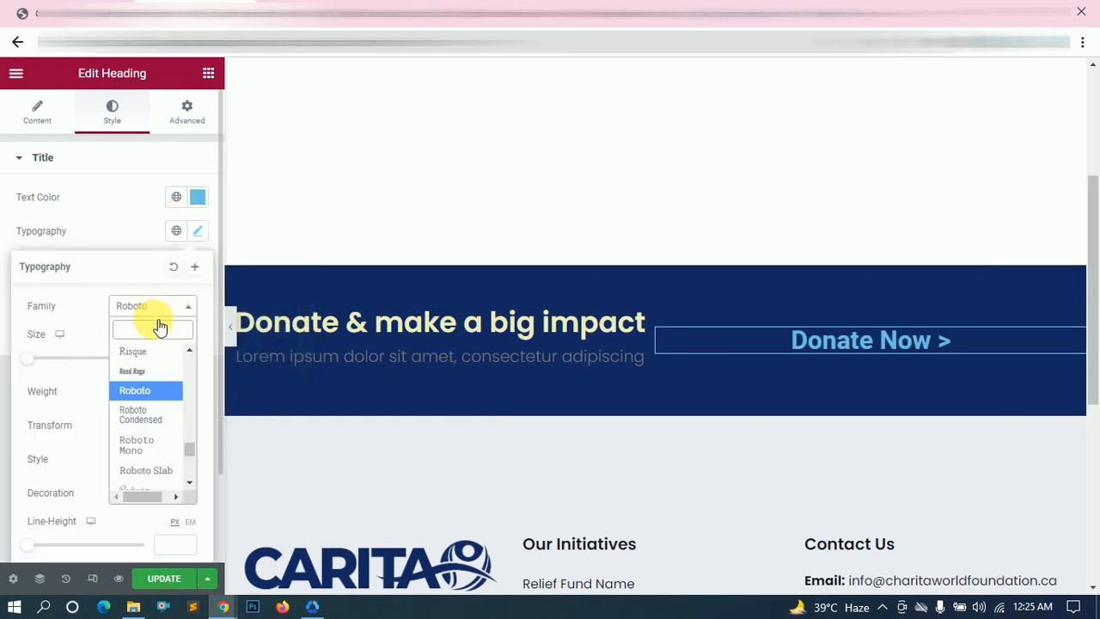
text(poppin)
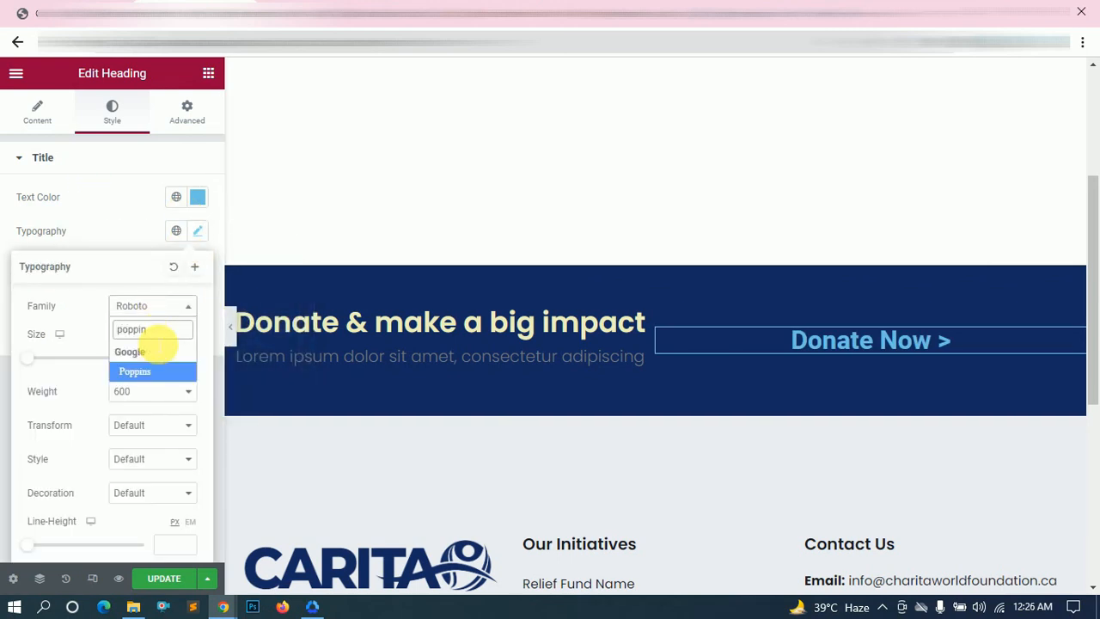
click(146, 371)
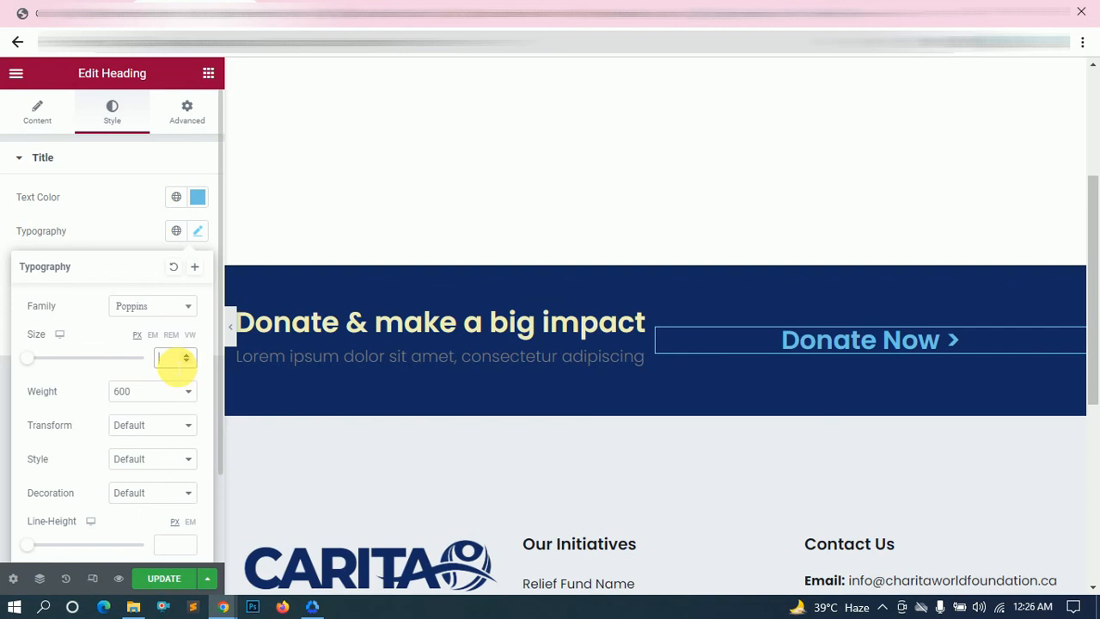
text(50)
click(125, 389)
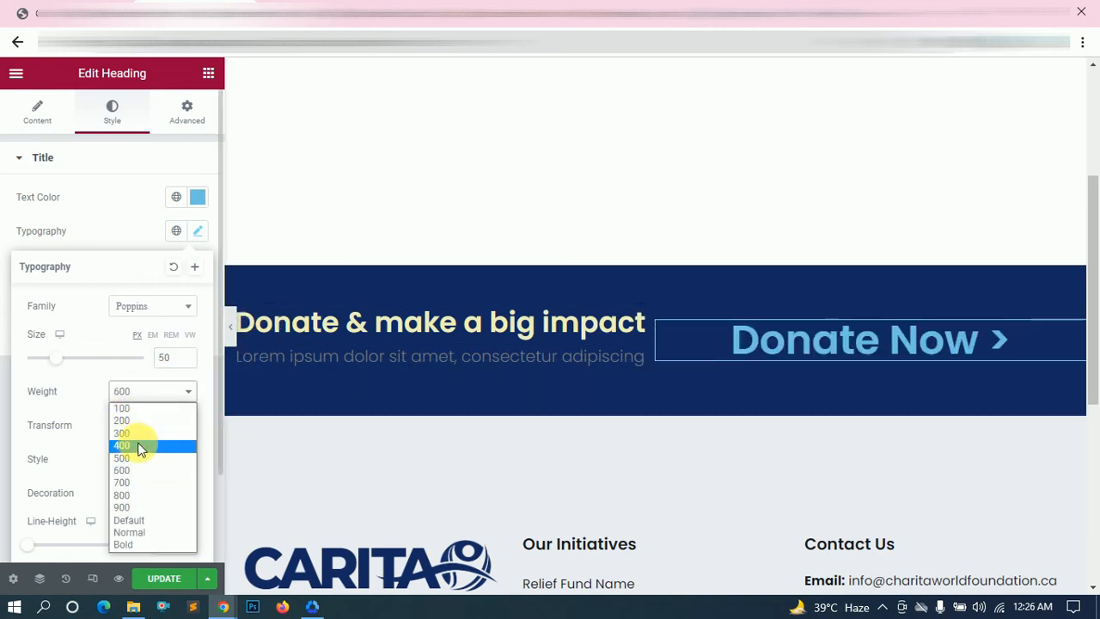
click(135, 498)
- Copy the Donate Now text's color from the Figma design and set the Elementor heading's line height to 75 px
key(alt+Tab)
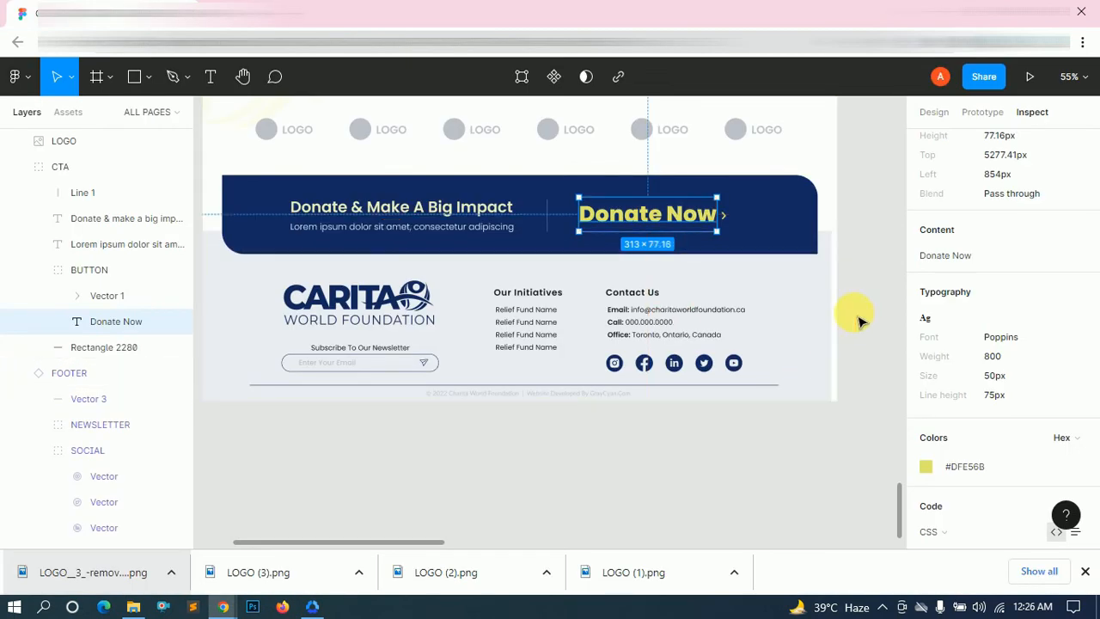
click(1029, 436)
key(alt+Tab)
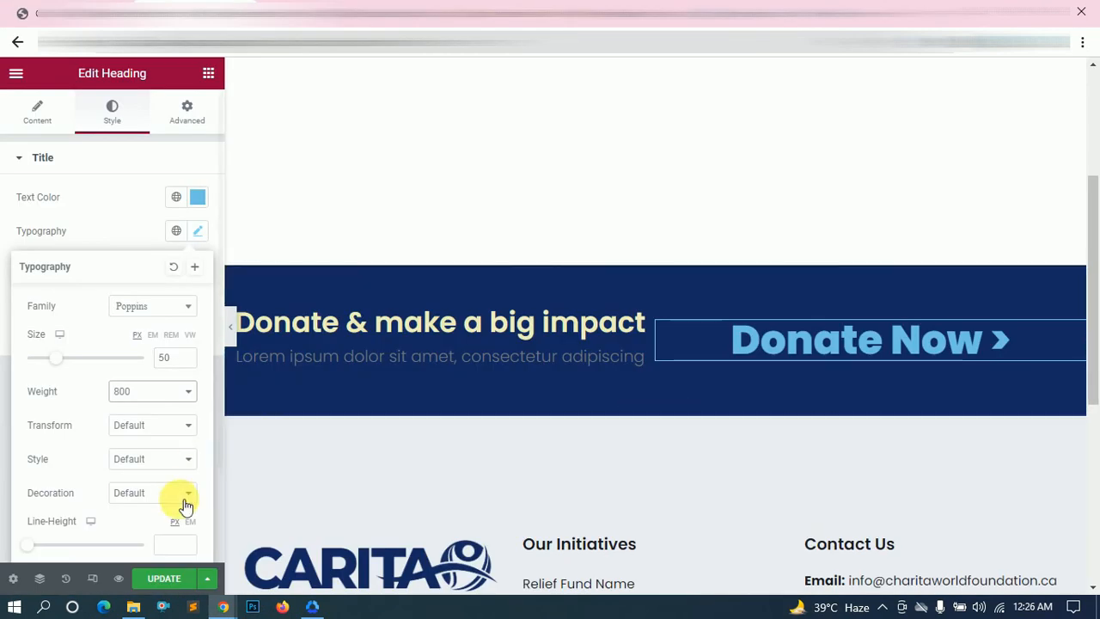
scroll(186, 507, down, 1)
click(180, 465)
text(75)
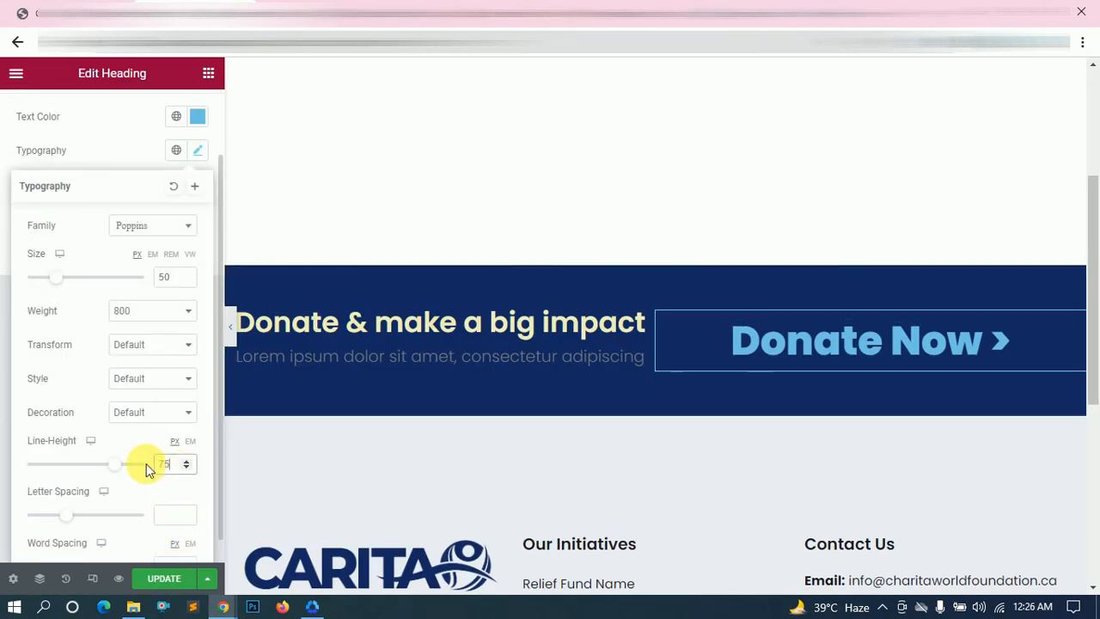
- Set the Donate Now heading's text color to #DFE56B and preview the banner at full width
key(alt+Tab)
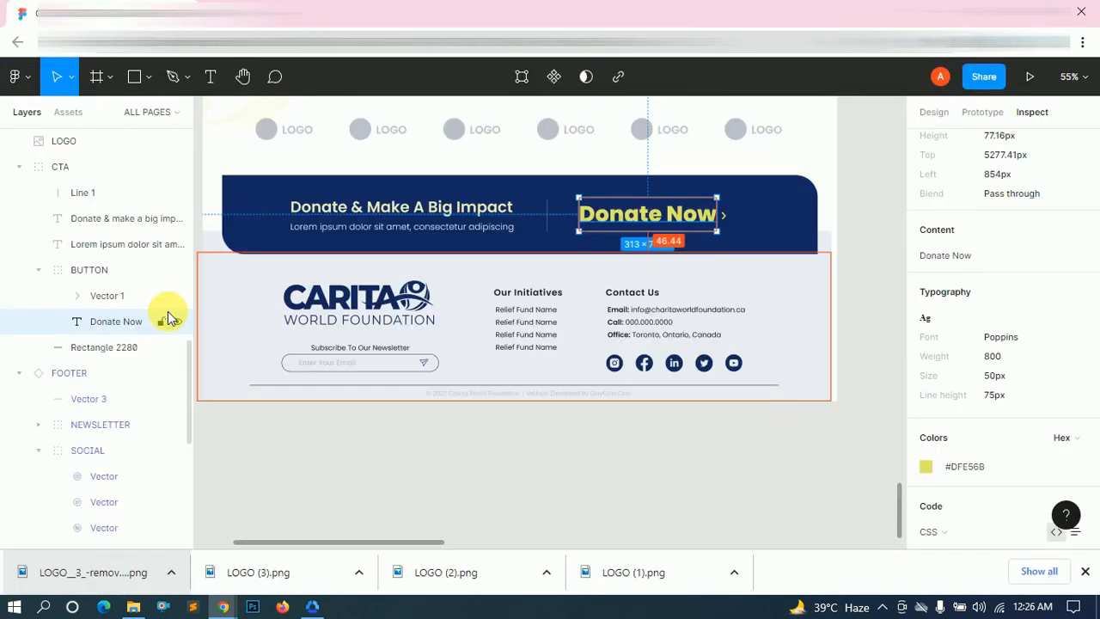
key(alt+Tab)
click(197, 116)
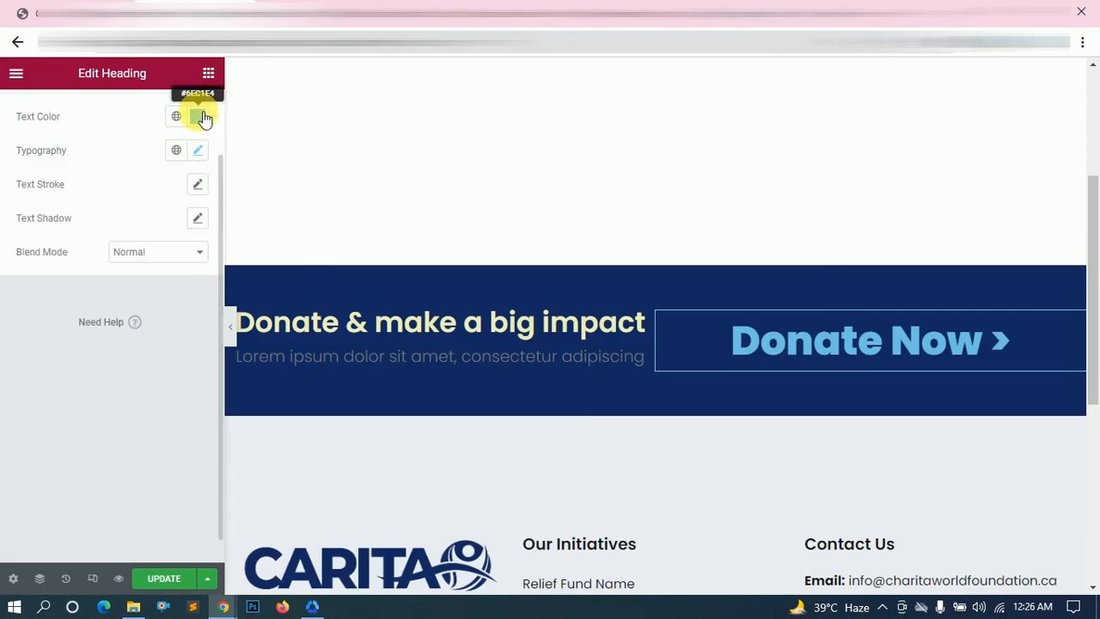
click(203, 117)
key(ctrl+v)
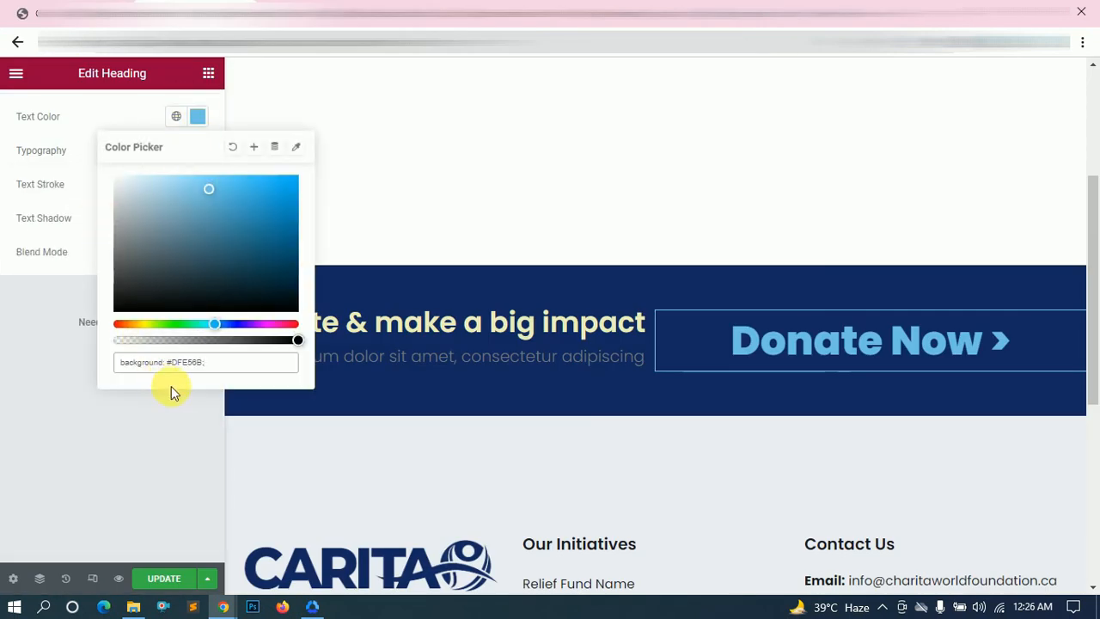
drag(166, 364, 75, 369)
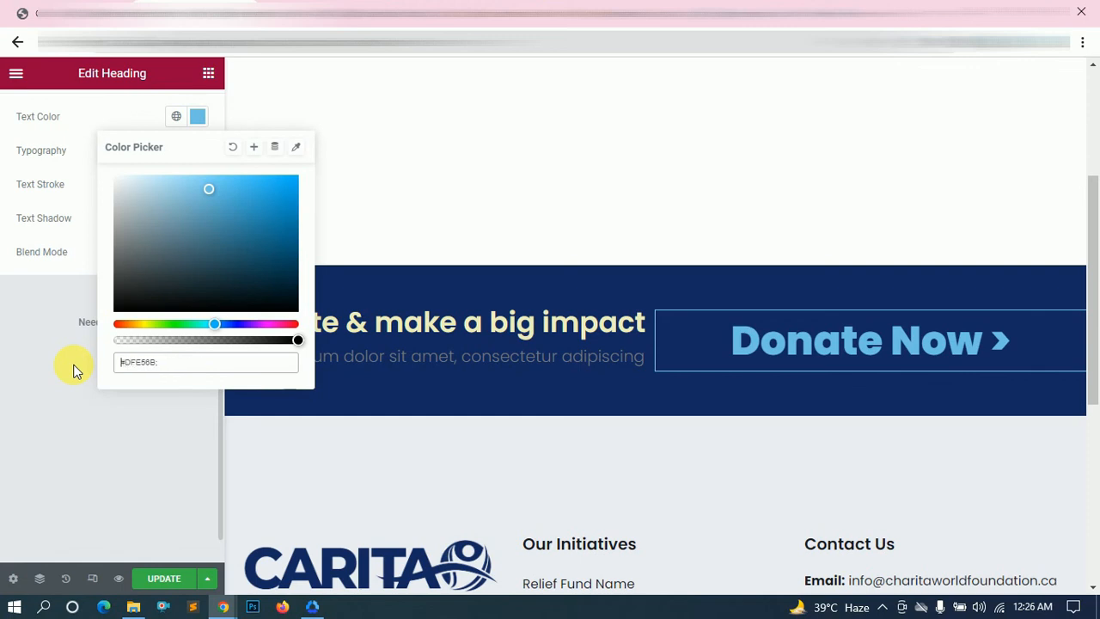
key(BackSpace)
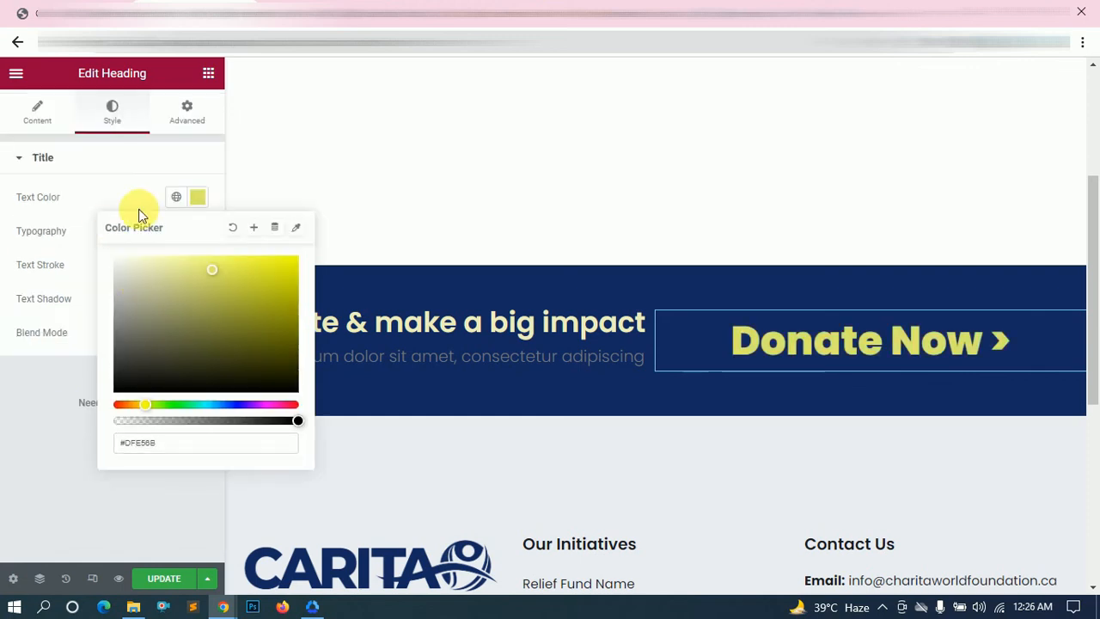
click(254, 251)
click(234, 333)
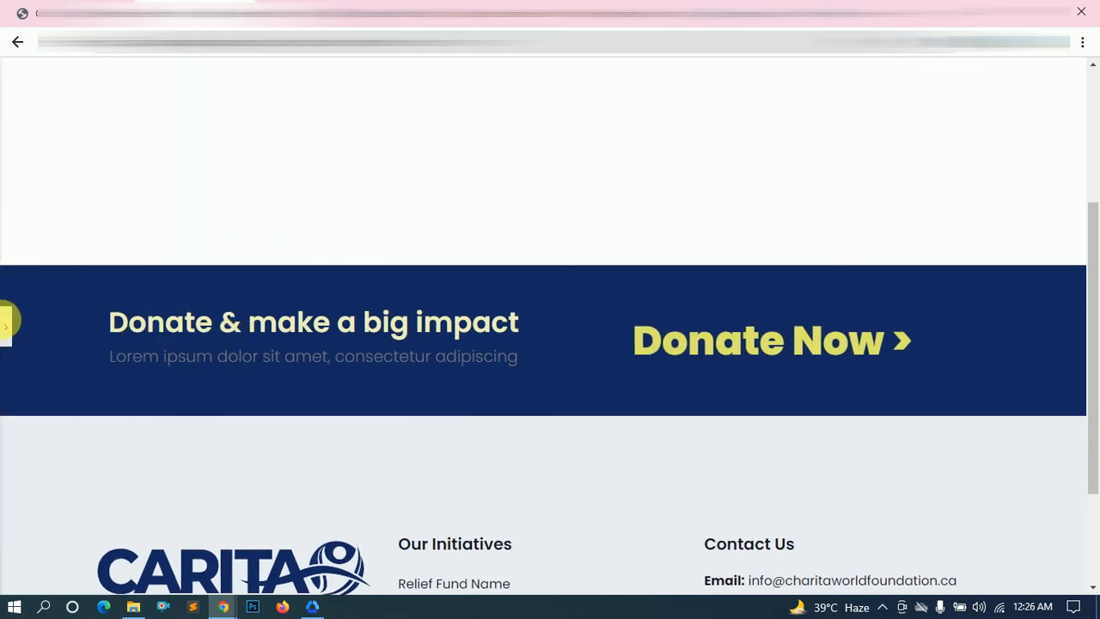
click(17, 327)
- Remove the outer banner section's blue background and clear the inner section's boxed width
click(658, 256)
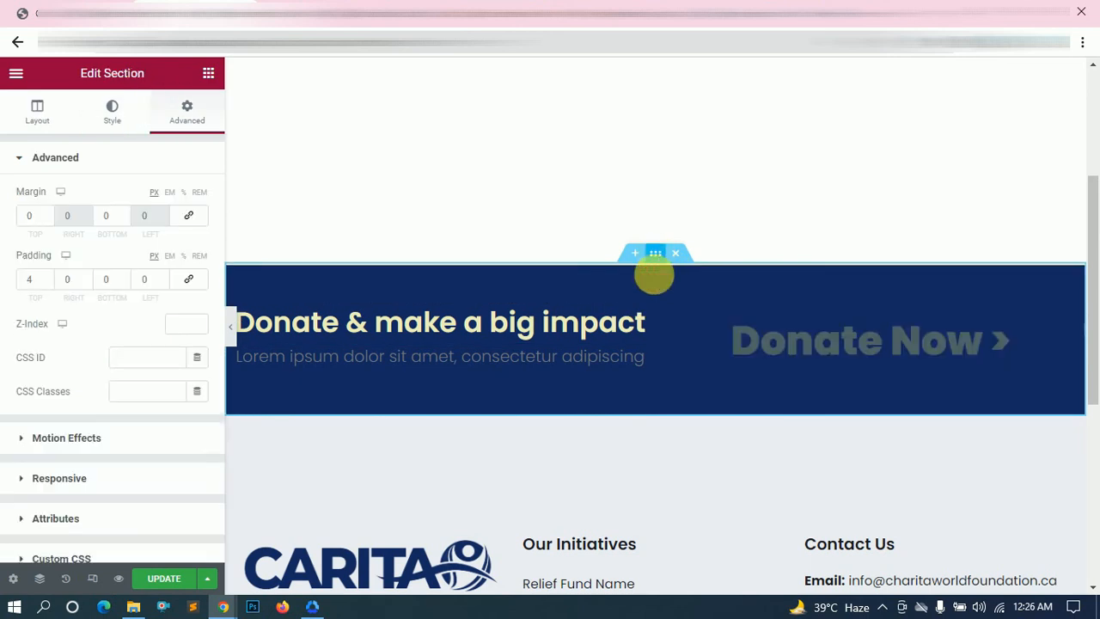
click(238, 283)
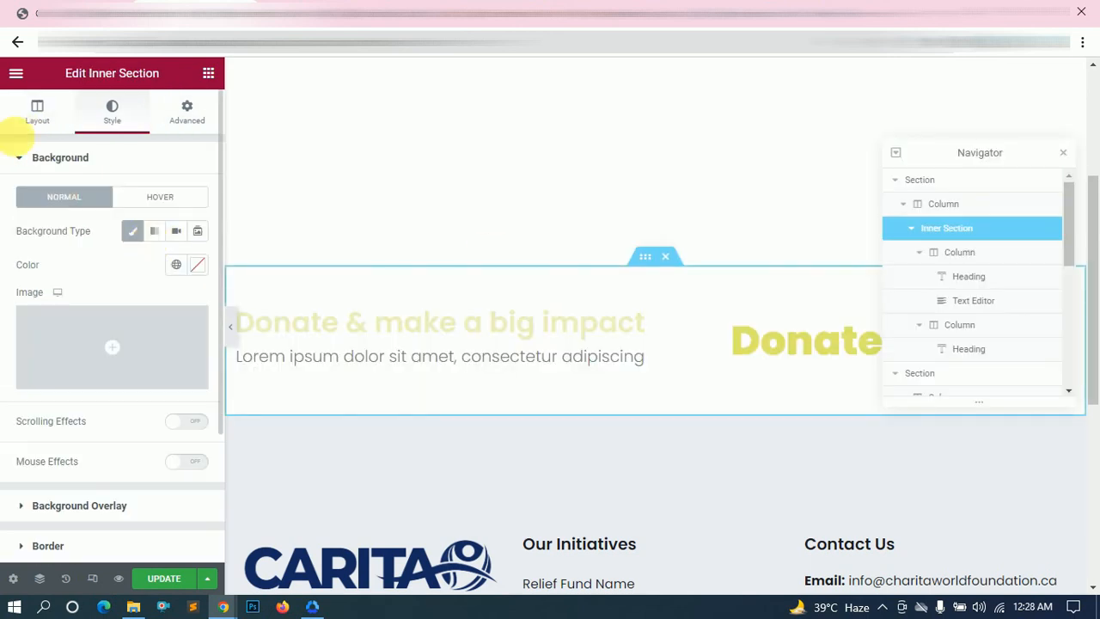
click(37, 112)
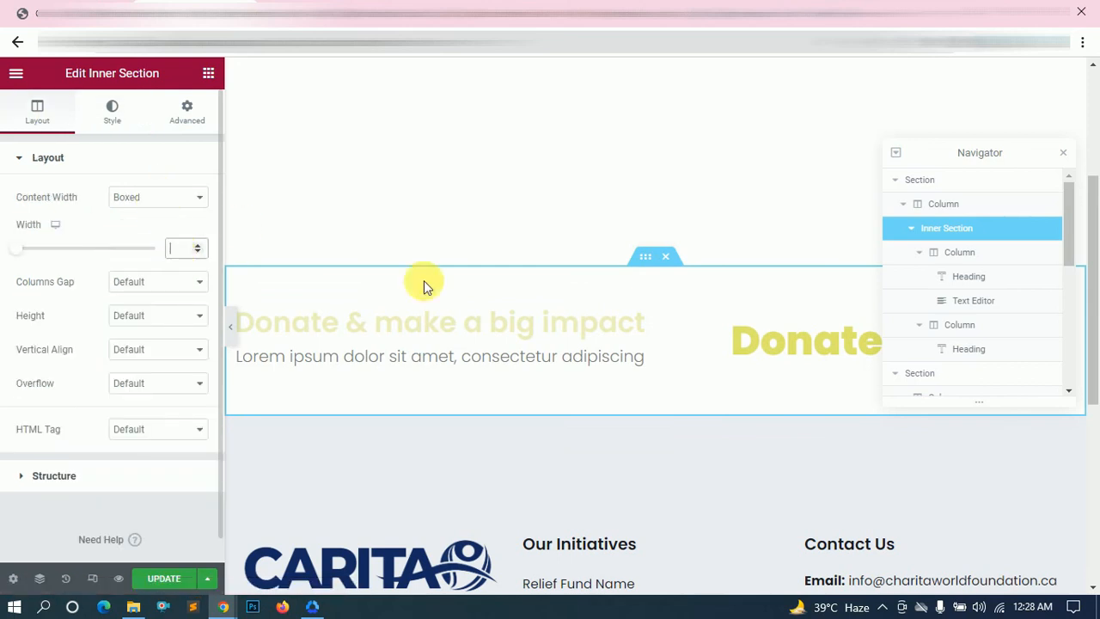
- Give the inner column holding the heading and subtitle a classic background in #142A62
click(996, 254)
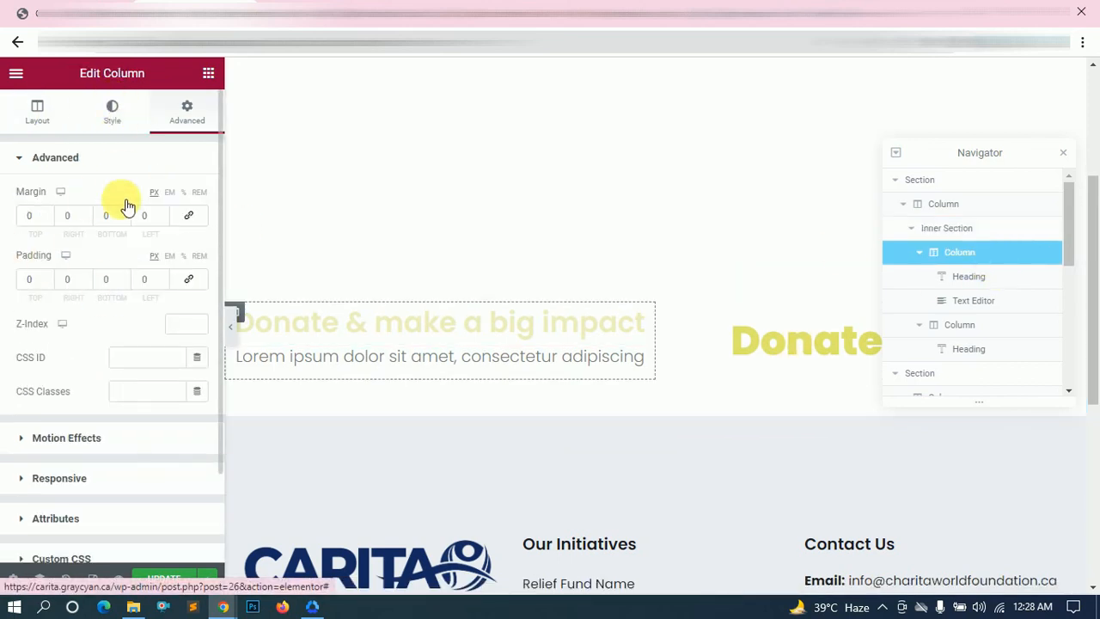
click(112, 112)
click(155, 231)
click(197, 265)
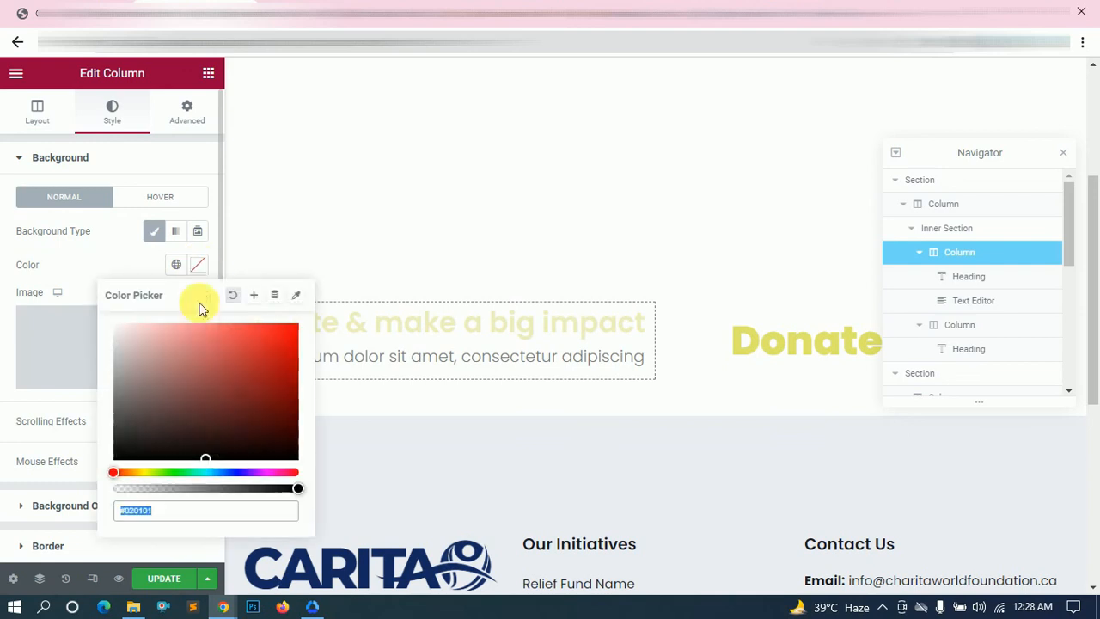
key(ctrl+v)
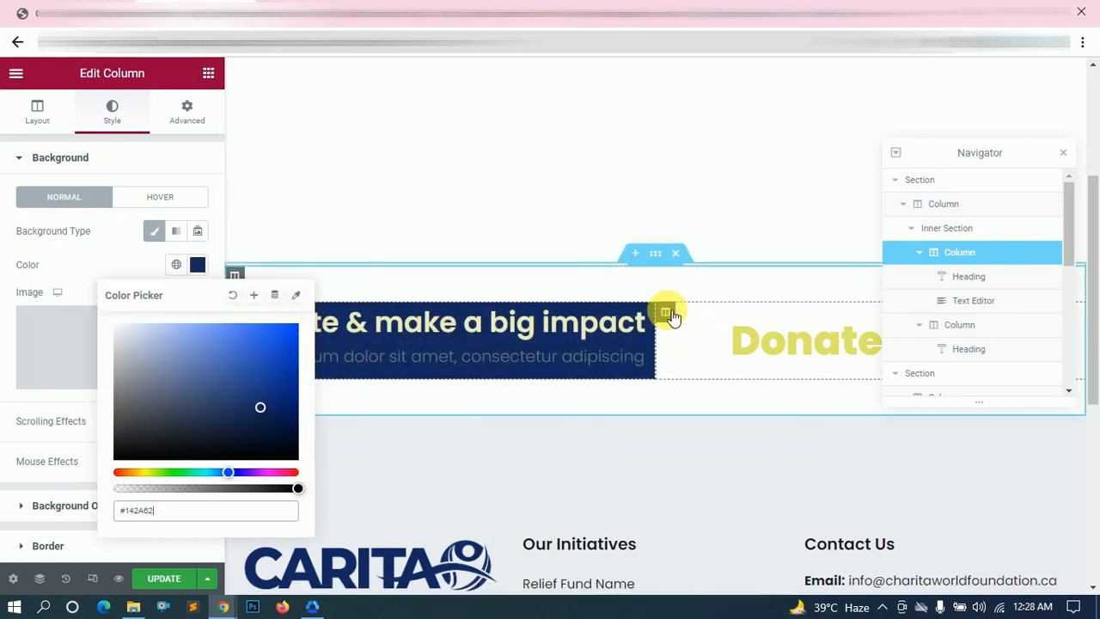
- Give the inner column holding the Donate Now heading a classic background in #142A62
click(665, 311)
click(187, 112)
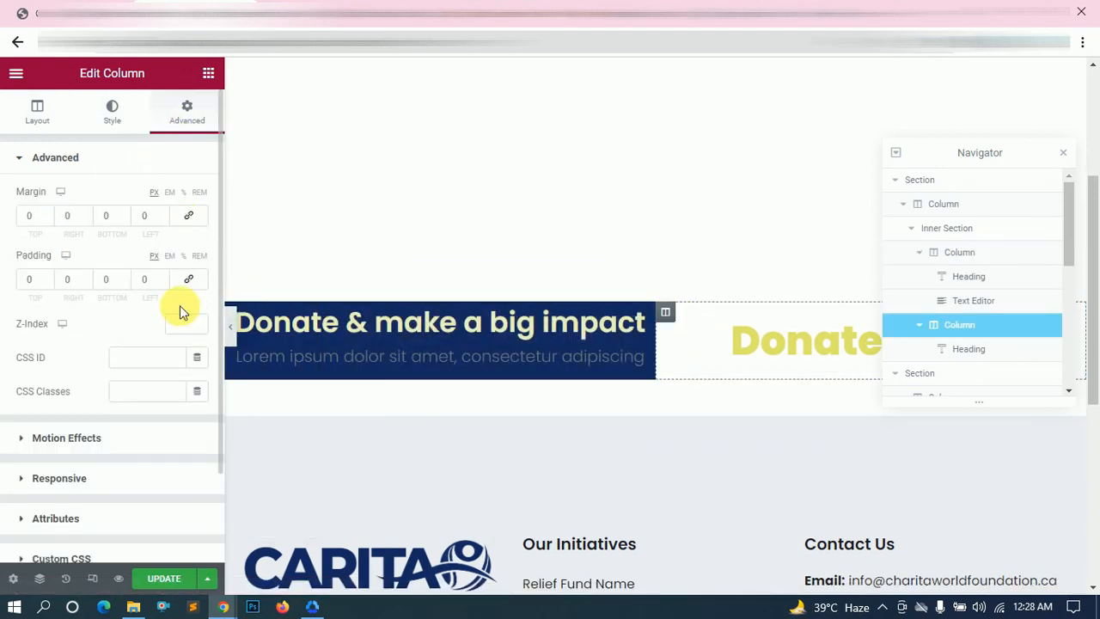
click(110, 113)
click(155, 234)
click(198, 265)
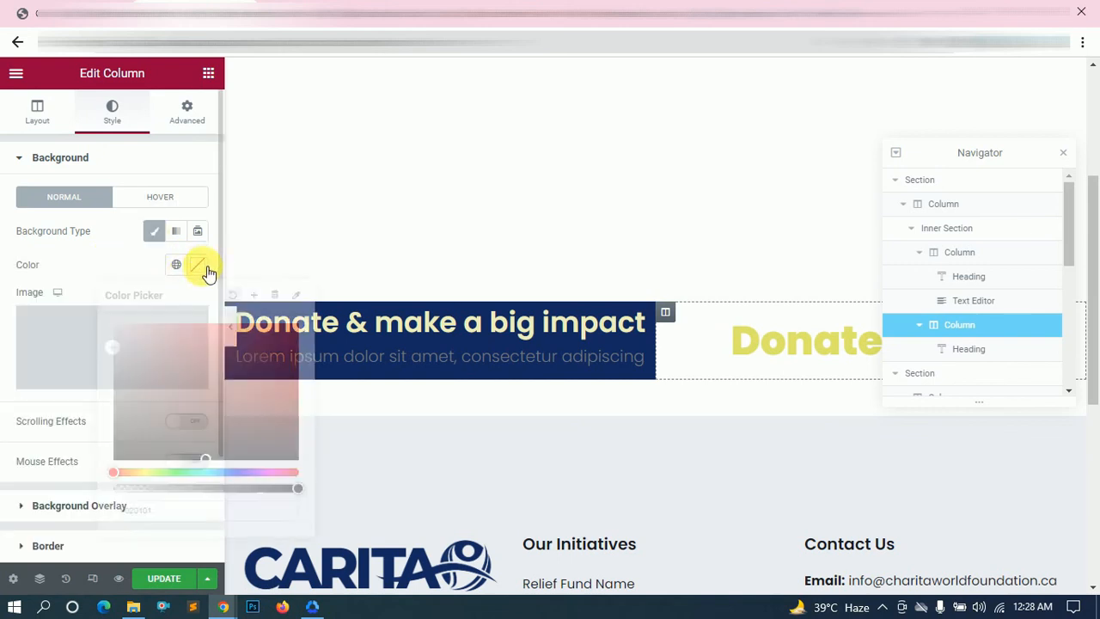
text(#142A62)
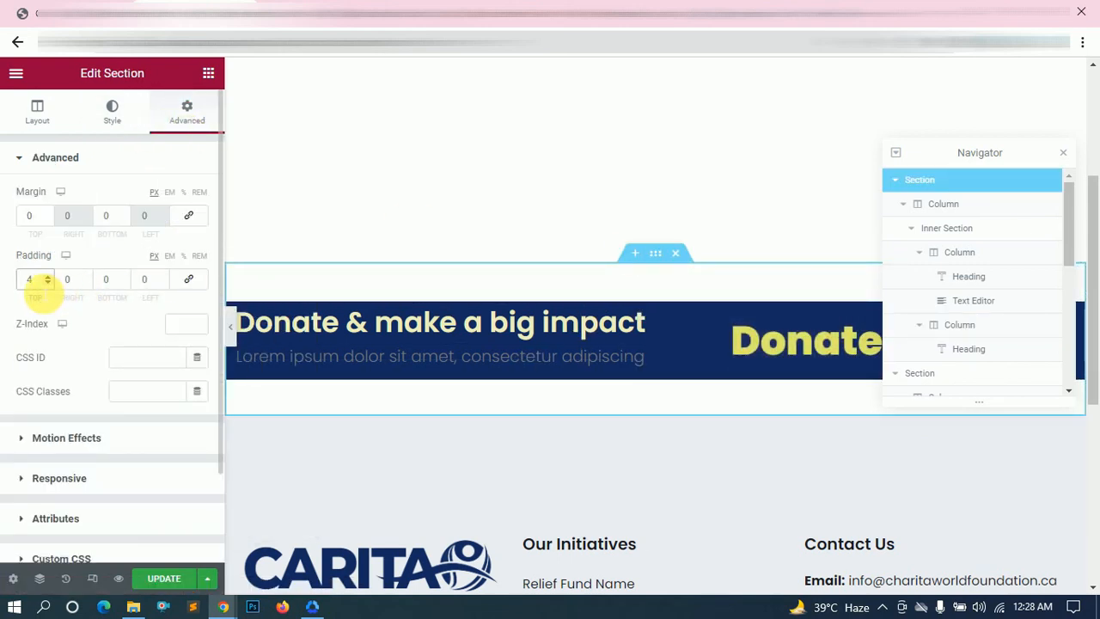
- Set the outer banner section's top padding and the inner section's top and bottom padding to 0, and preview the banner at full width
text(0)
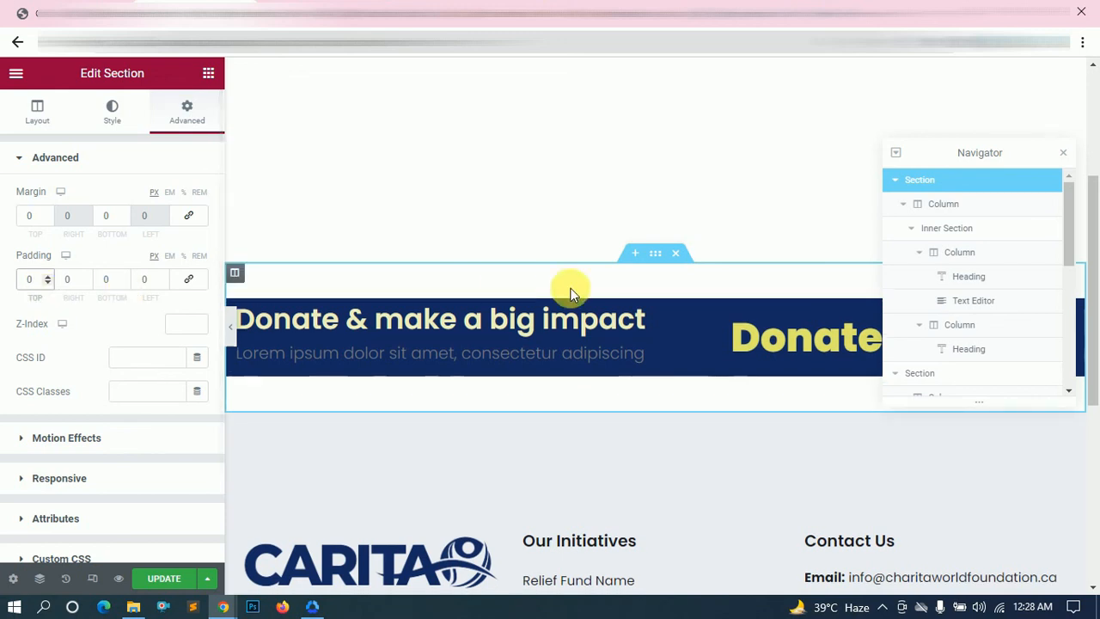
click(958, 230)
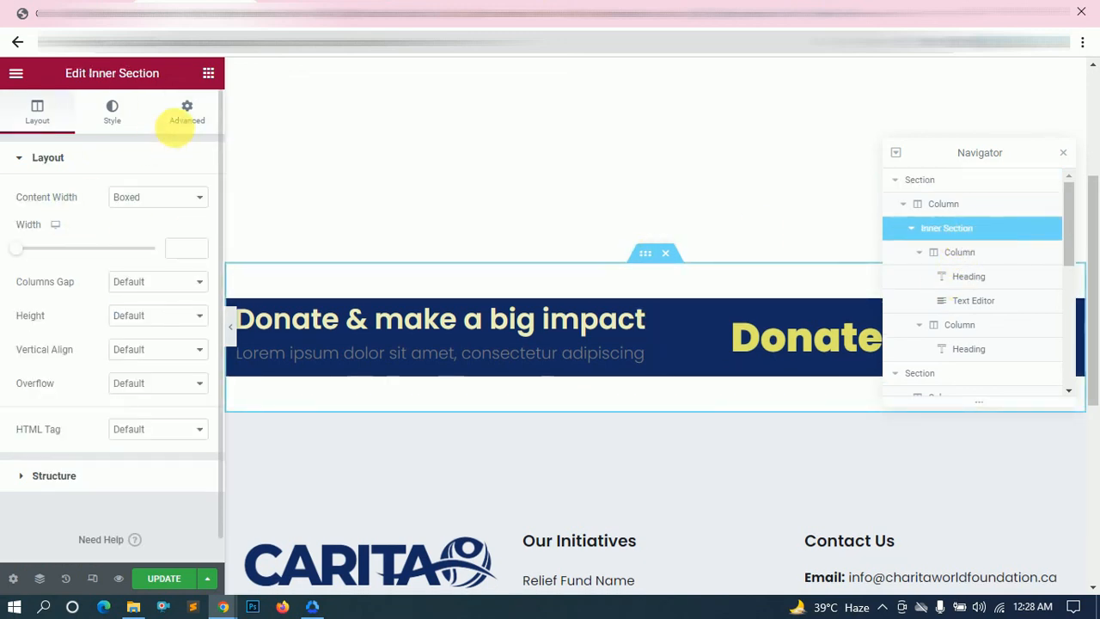
click(186, 110)
double_click(39, 279)
text(0)
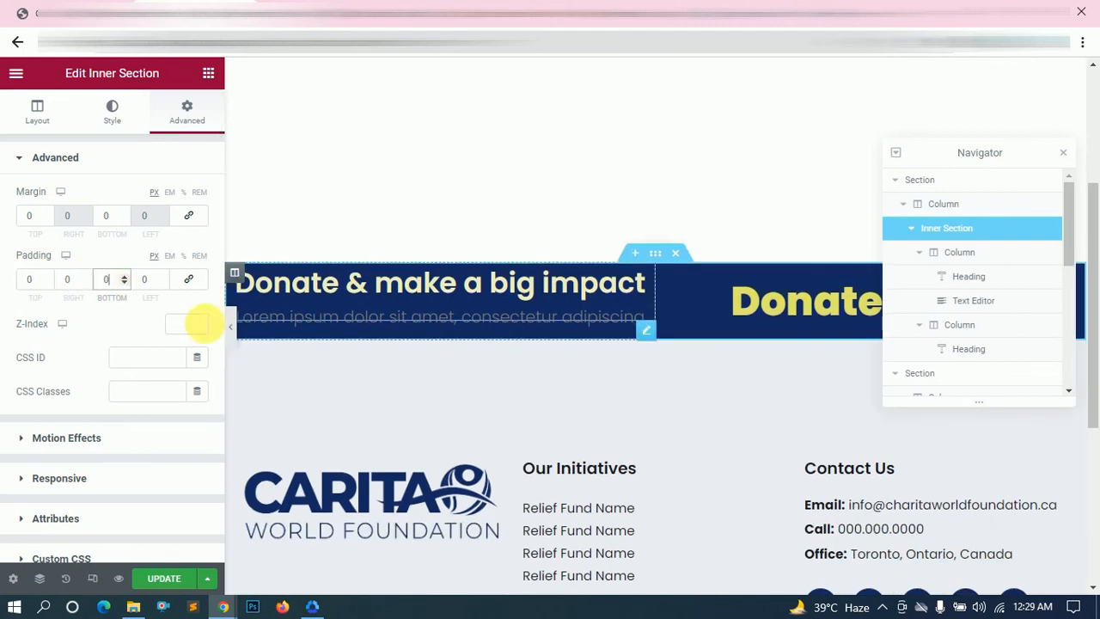
click(230, 326)
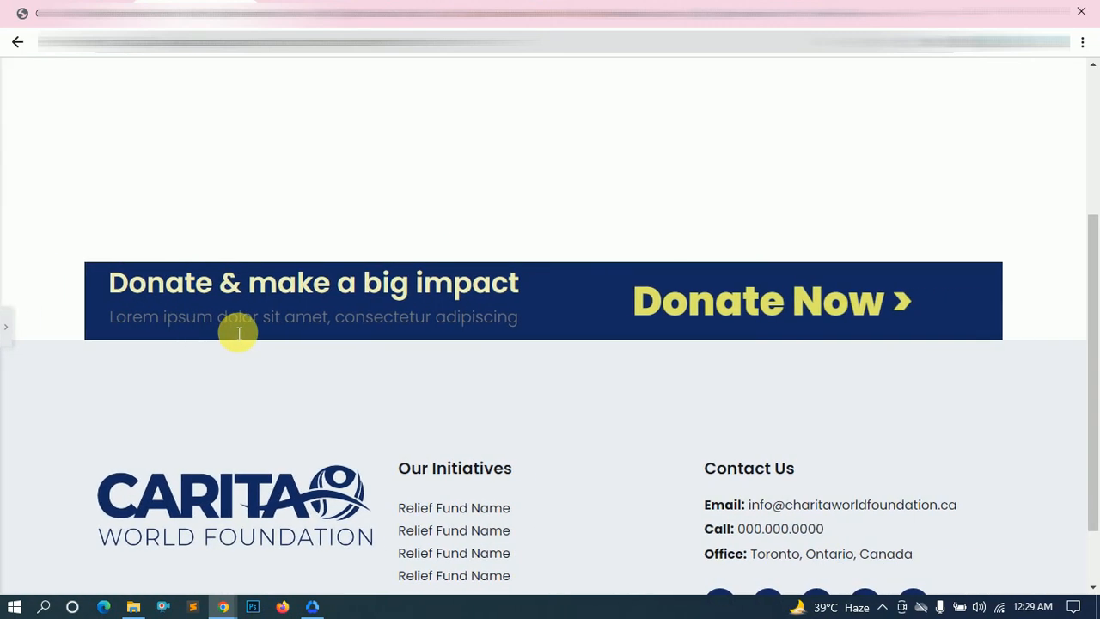
click(6, 329)
click(654, 253)
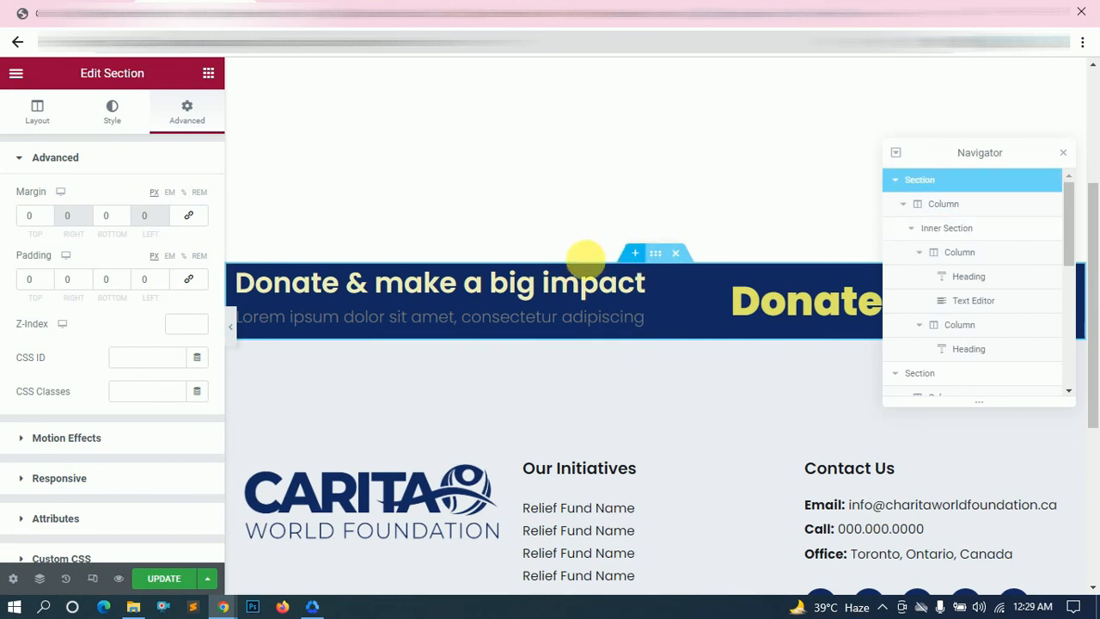
click(112, 112)
click(37, 111)
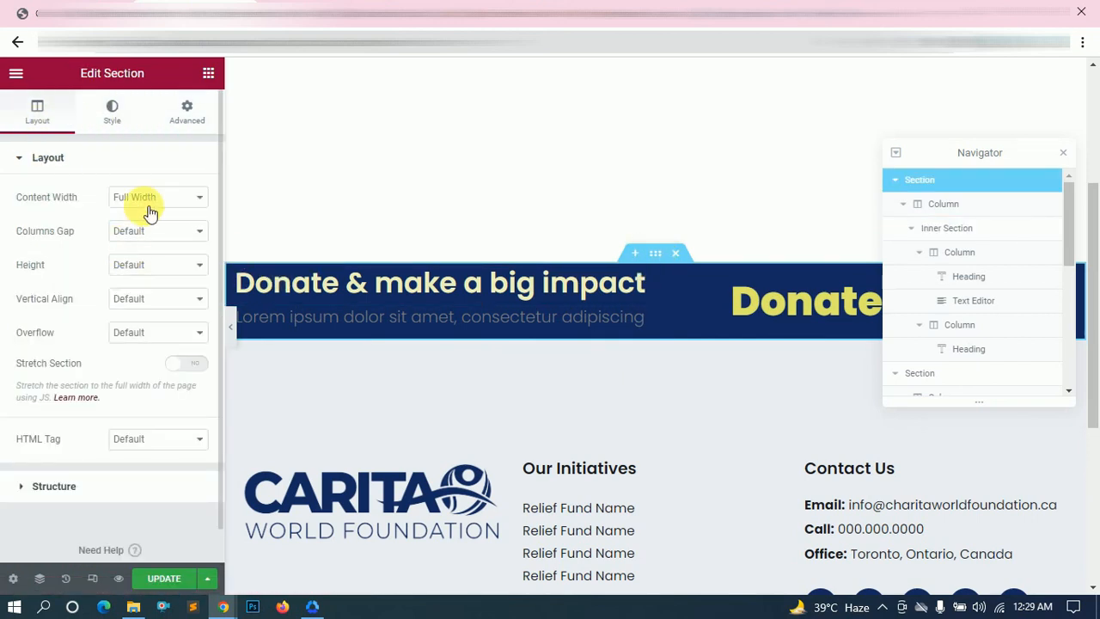
click(940, 228)
click(35, 113)
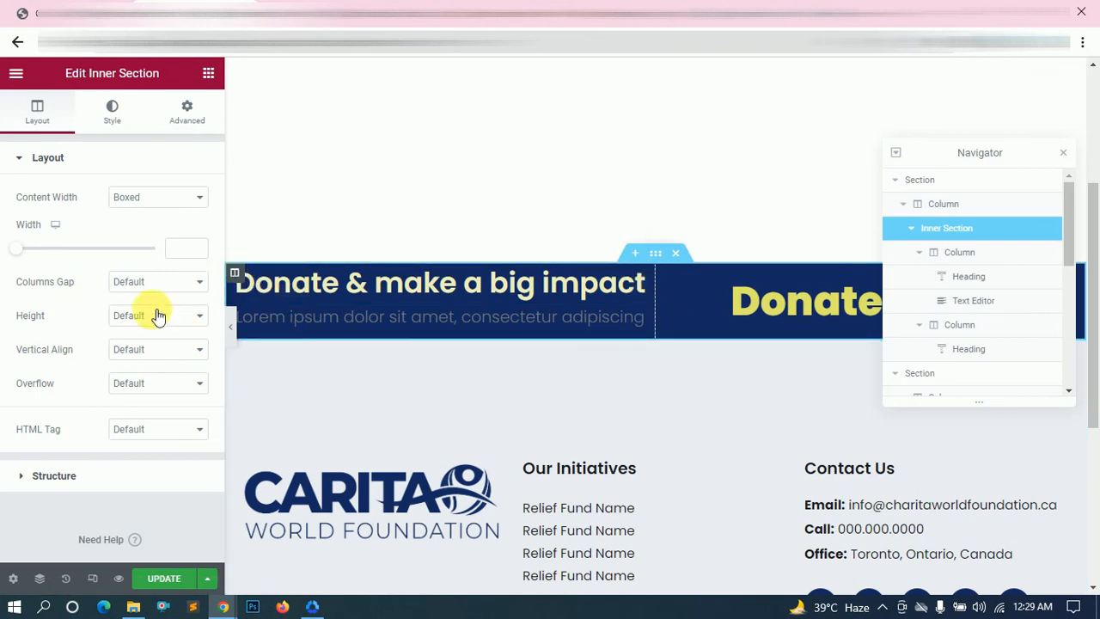
- Set the top and bottom padding of the inner column holding the heading and subtitle to 45 px
click(234, 272)
click(189, 118)
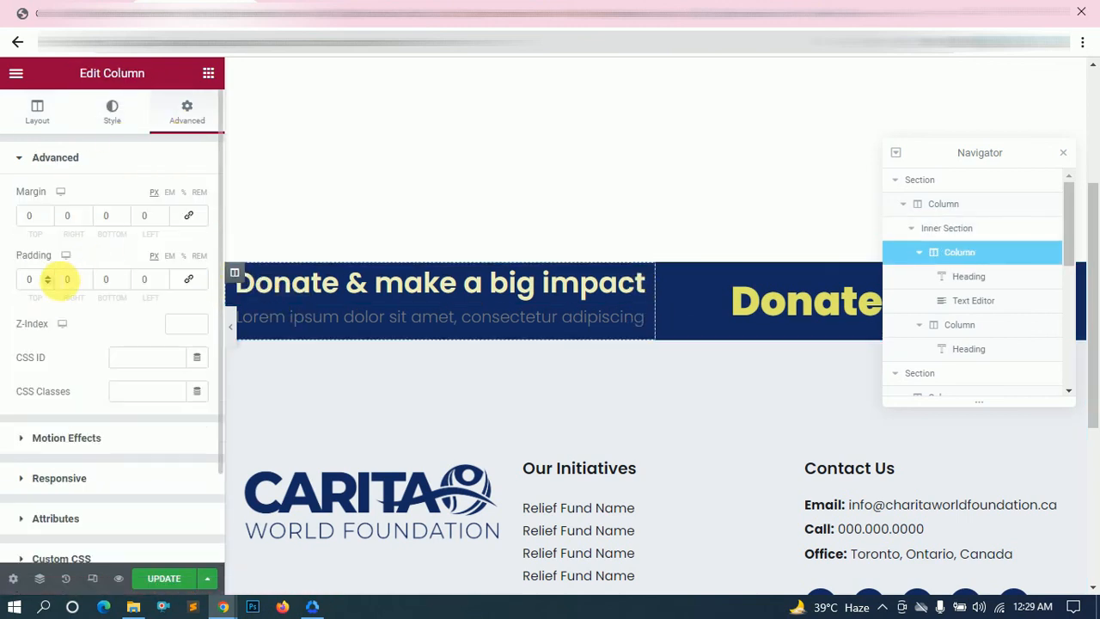
text(45)
click(107, 279)
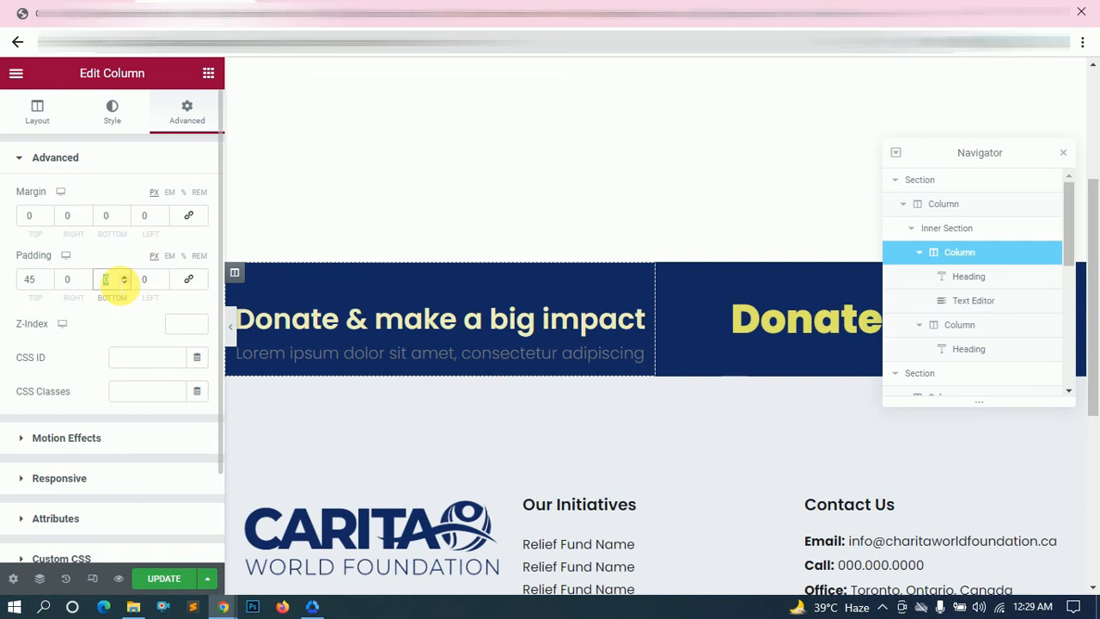
text(45)
- Set the Donate Now column's top and bottom padding to 45 px and preview the banner at full width
click(665, 272)
click(187, 118)
click(36, 282)
text(45)
click(114, 284)
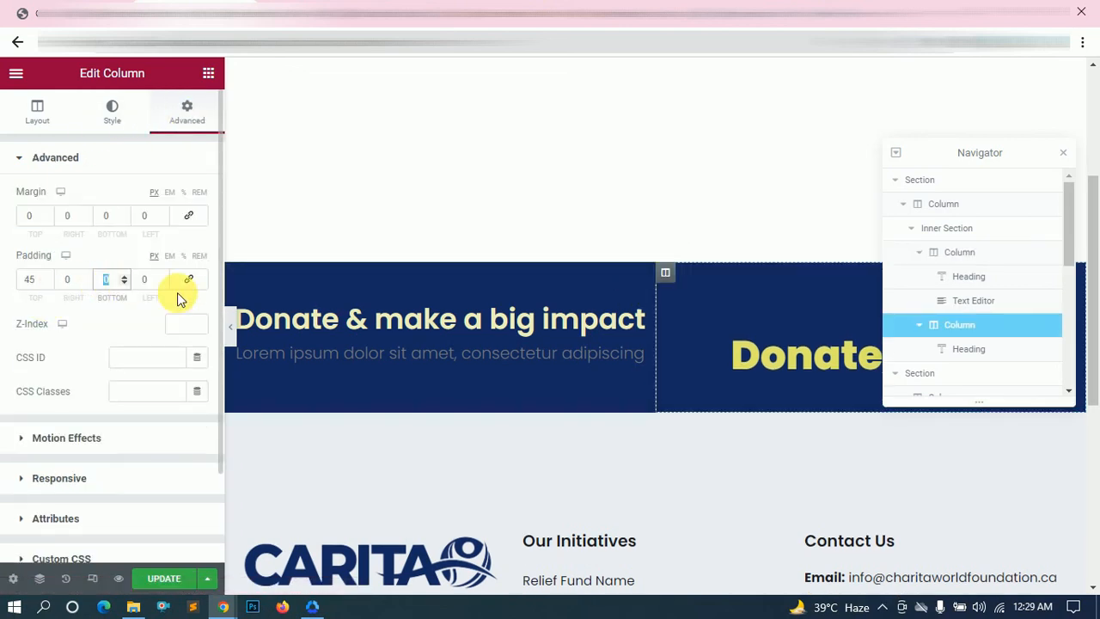
text(45)
click(230, 328)
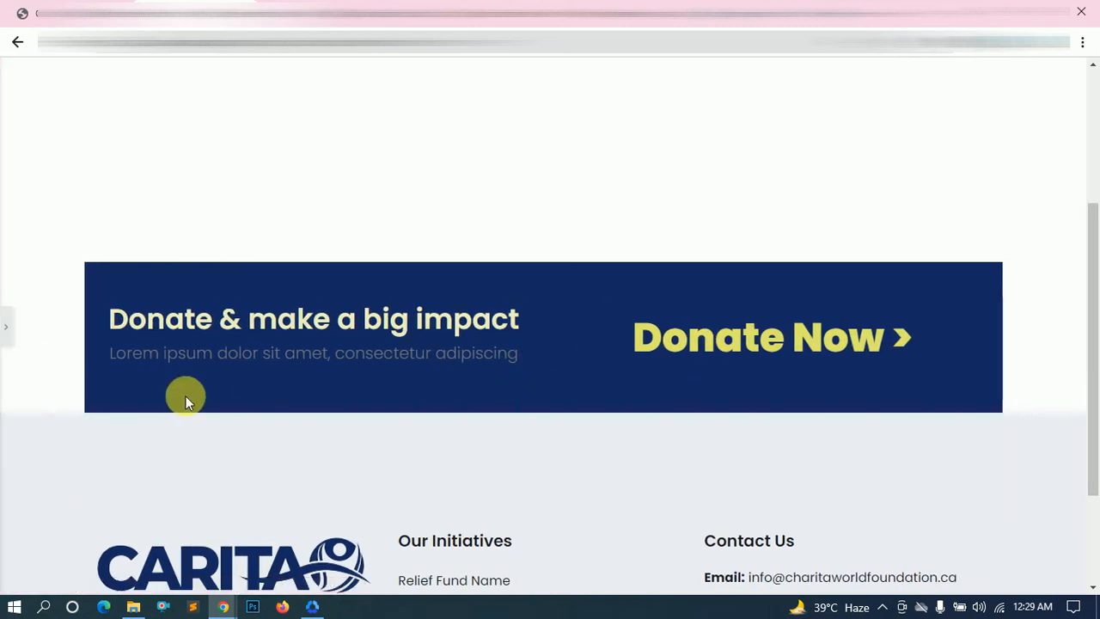
click(11, 326)
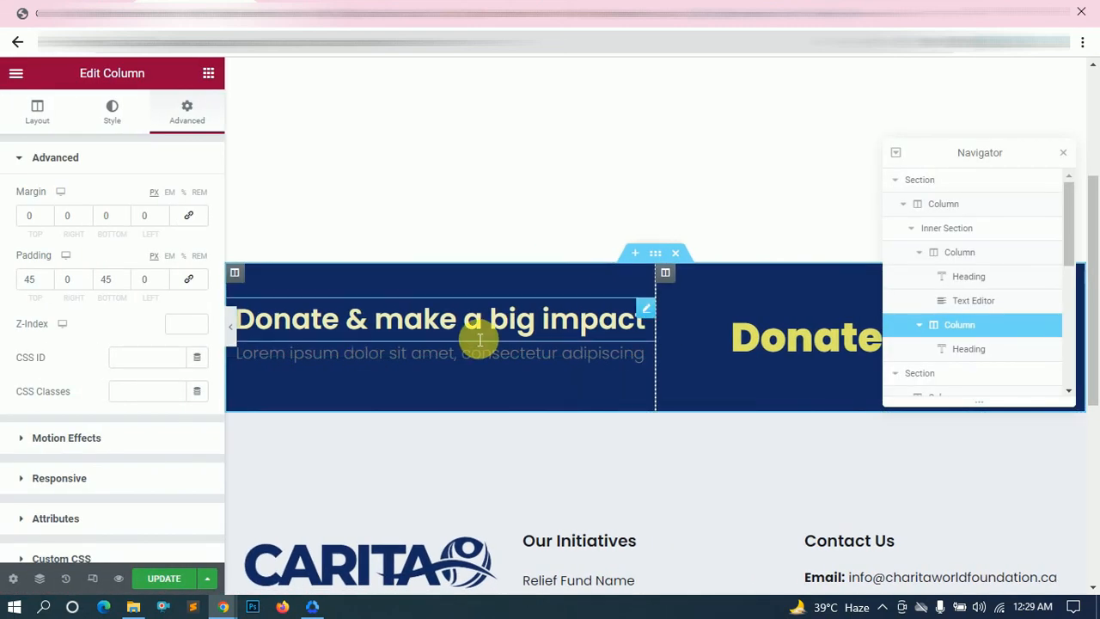
click(480, 340)
click(372, 356)
click(37, 112)
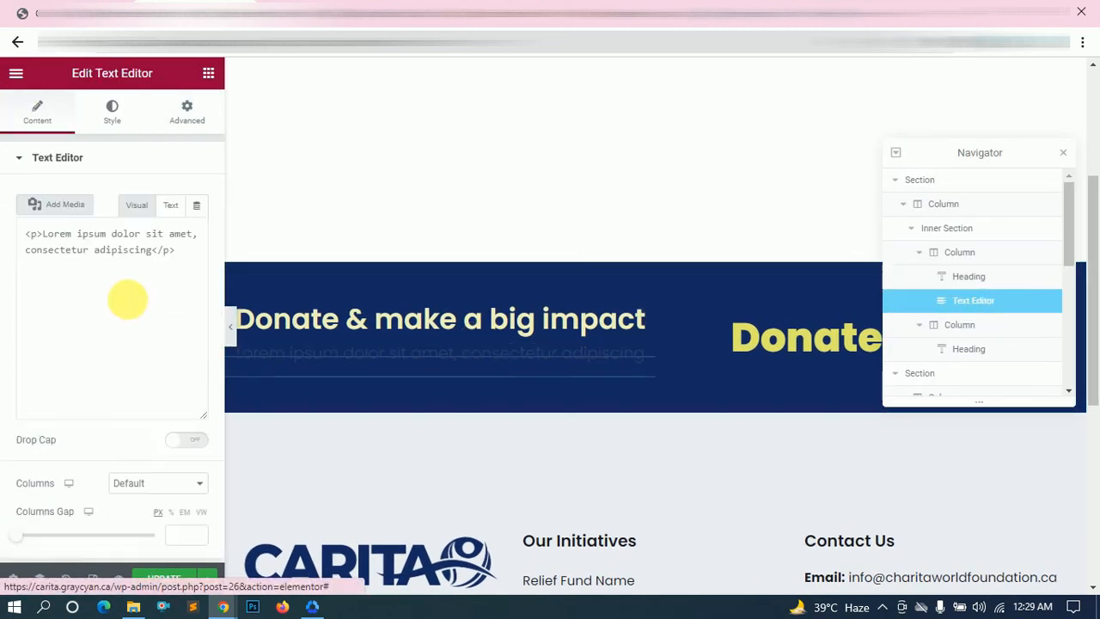
click(136, 207)
click(111, 112)
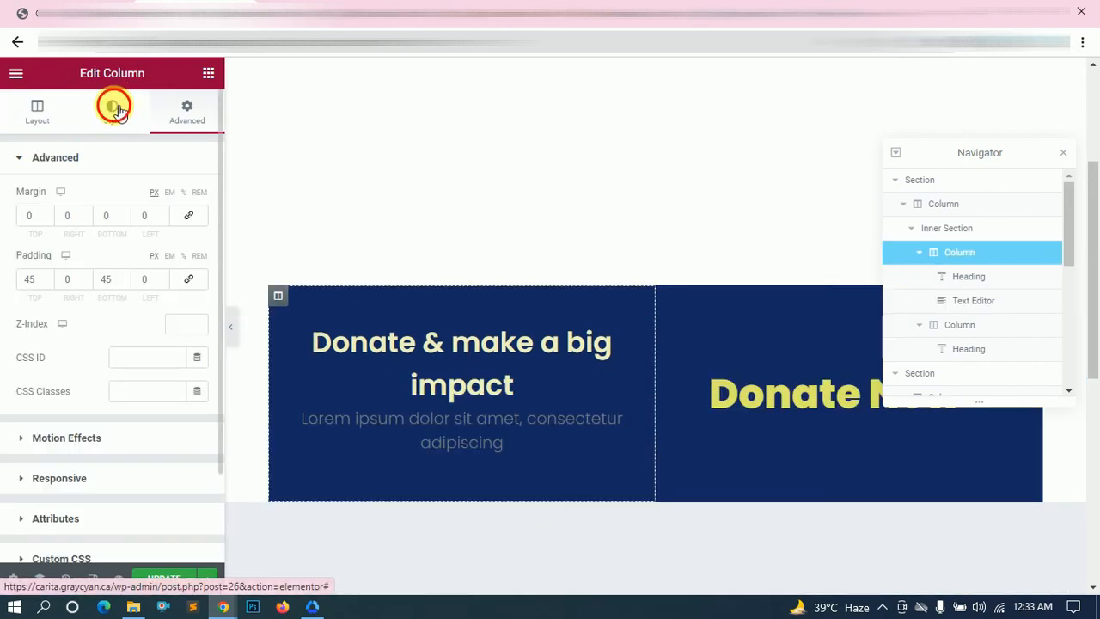
- Give the heading and subtitle column a solid dark blue border, 1 px wide on all linked sides
click(112, 110)
scroll(91, 327, down, 3)
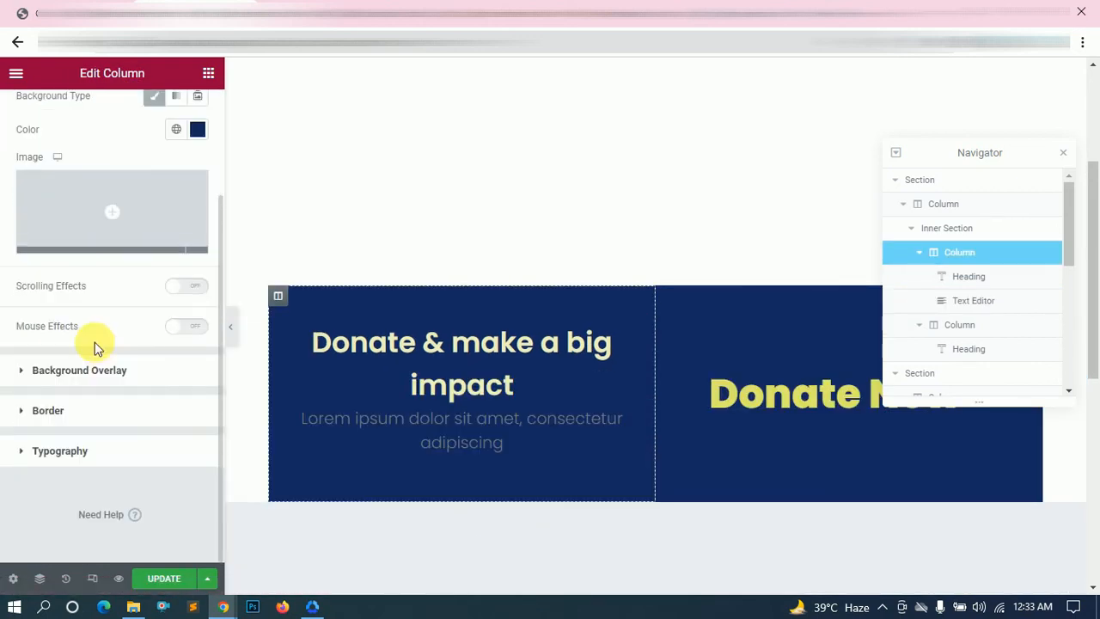
click(82, 408)
click(150, 307)
click(138, 329)
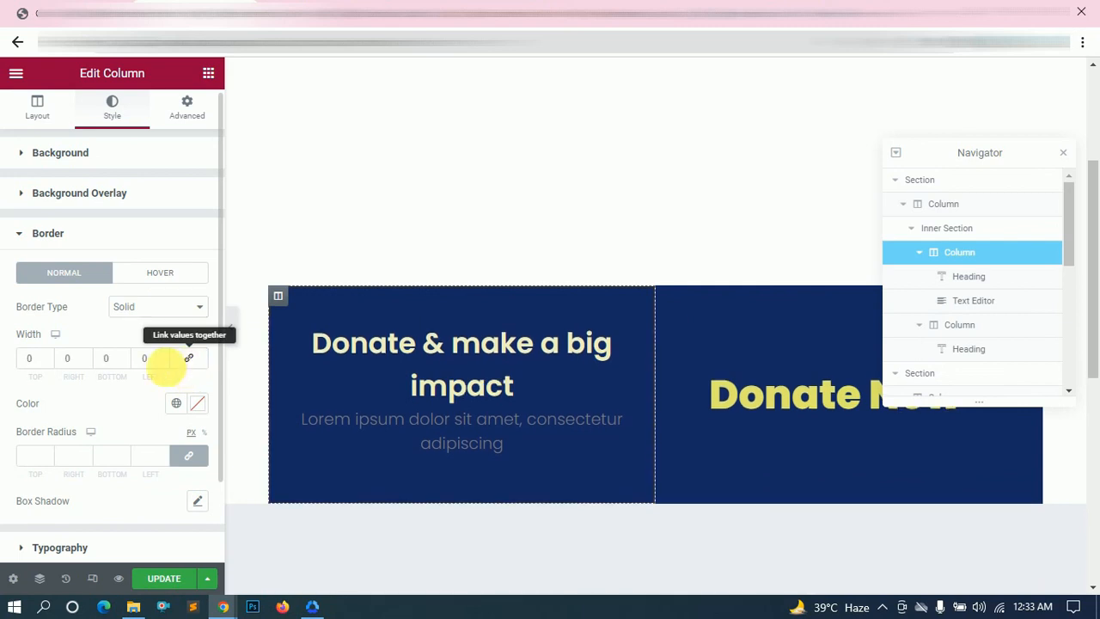
click(48, 355)
click(48, 354)
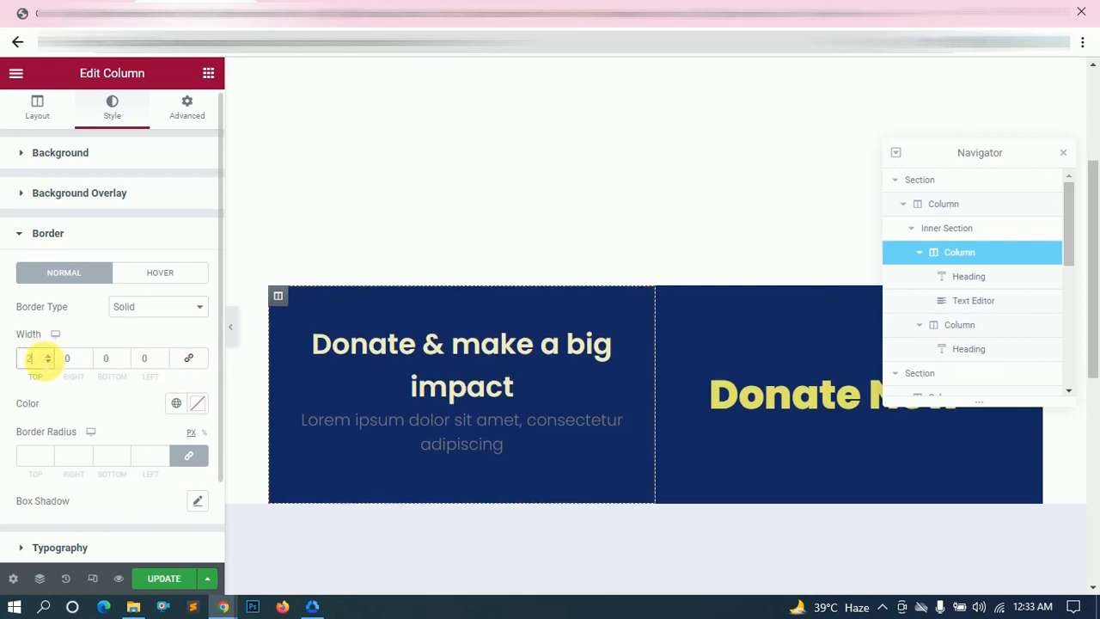
click(48, 364)
click(188, 357)
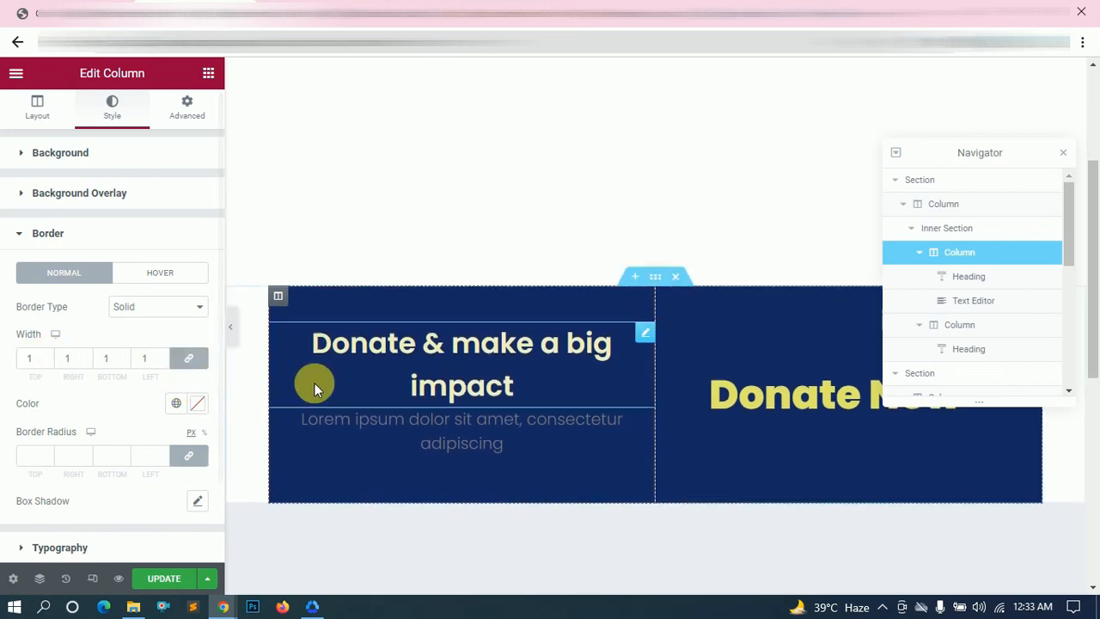
click(199, 404)
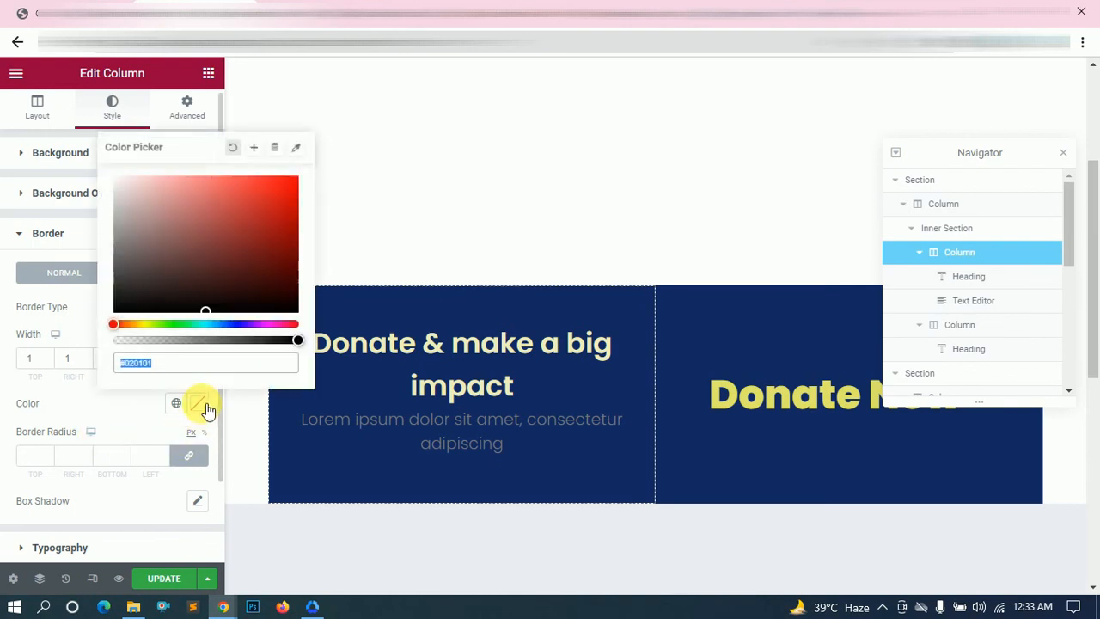
click(98, 430)
- Unlink the heading column's border radius values, set only the bottom-left corner to 50 px, and preview the banner
click(186, 455)
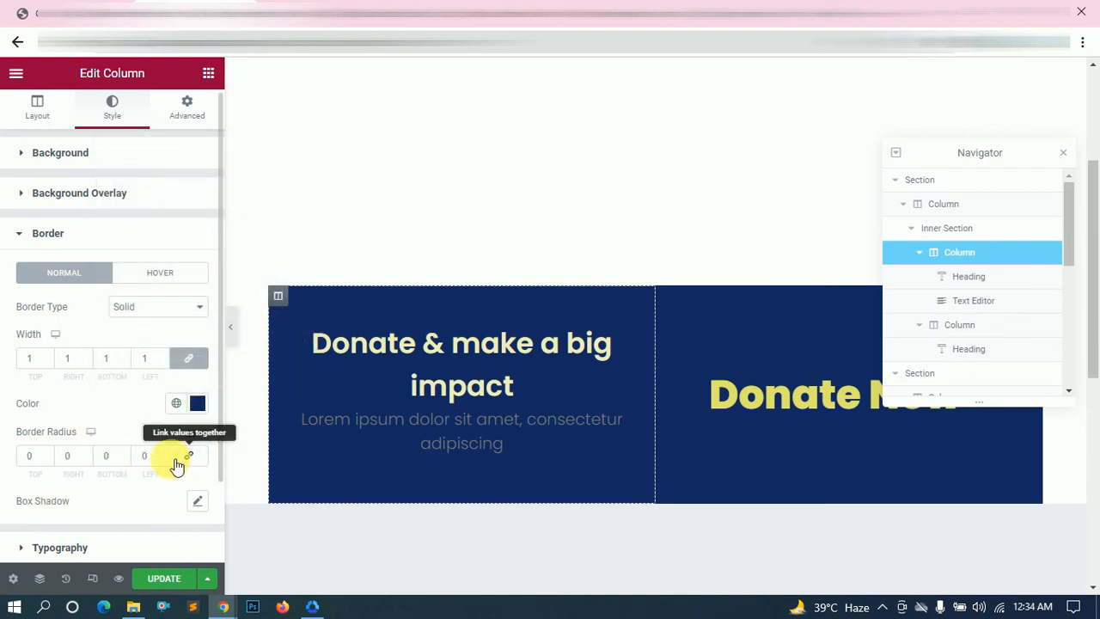
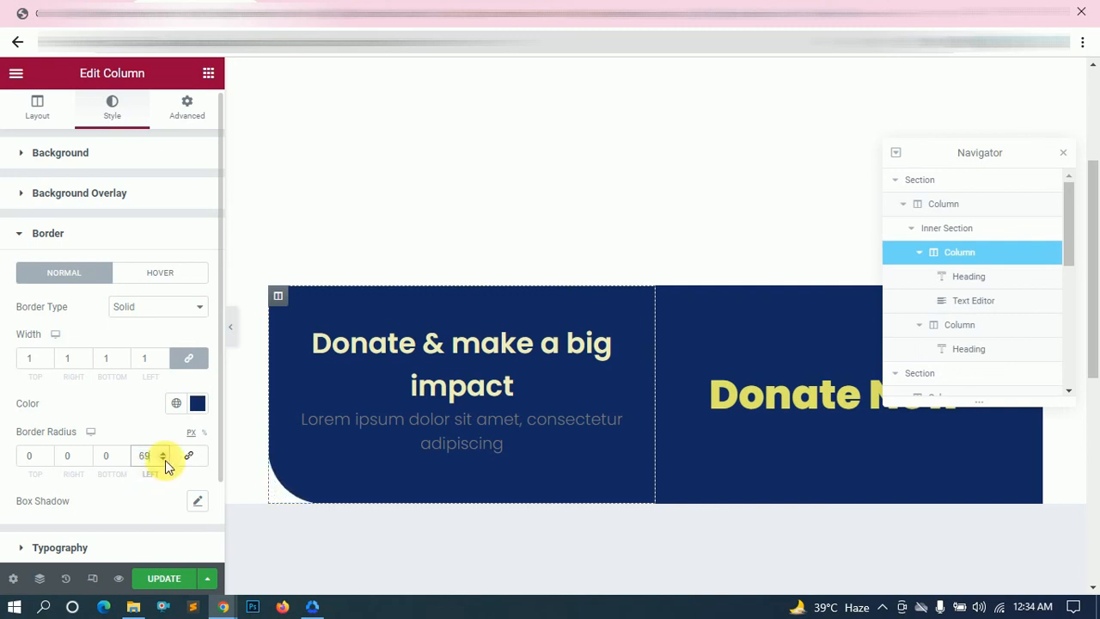
click(230, 326)
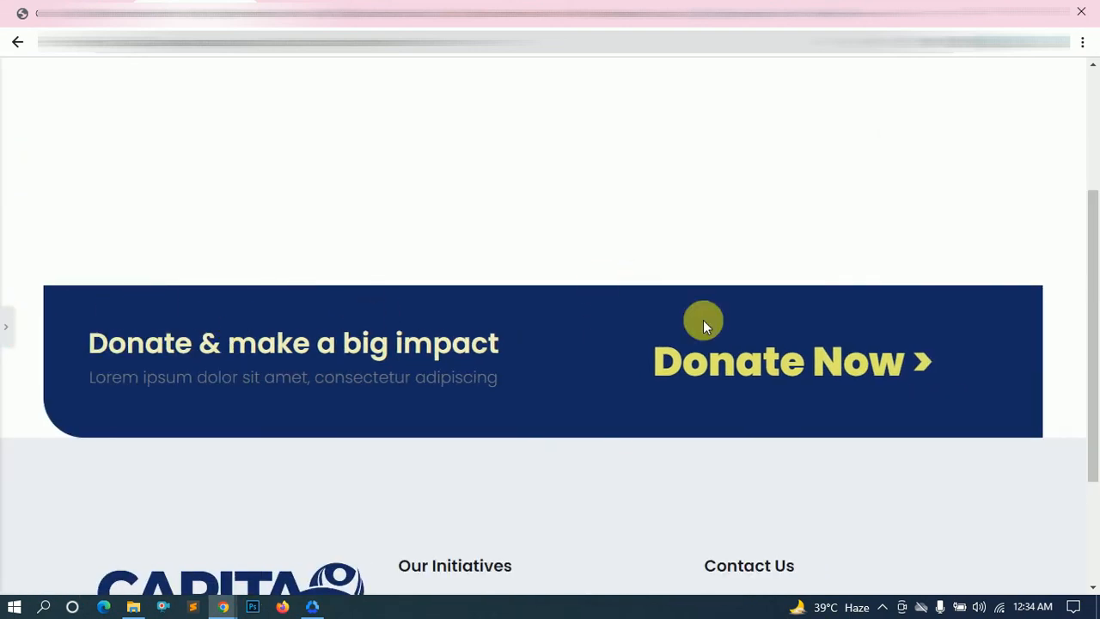
click(4, 330)
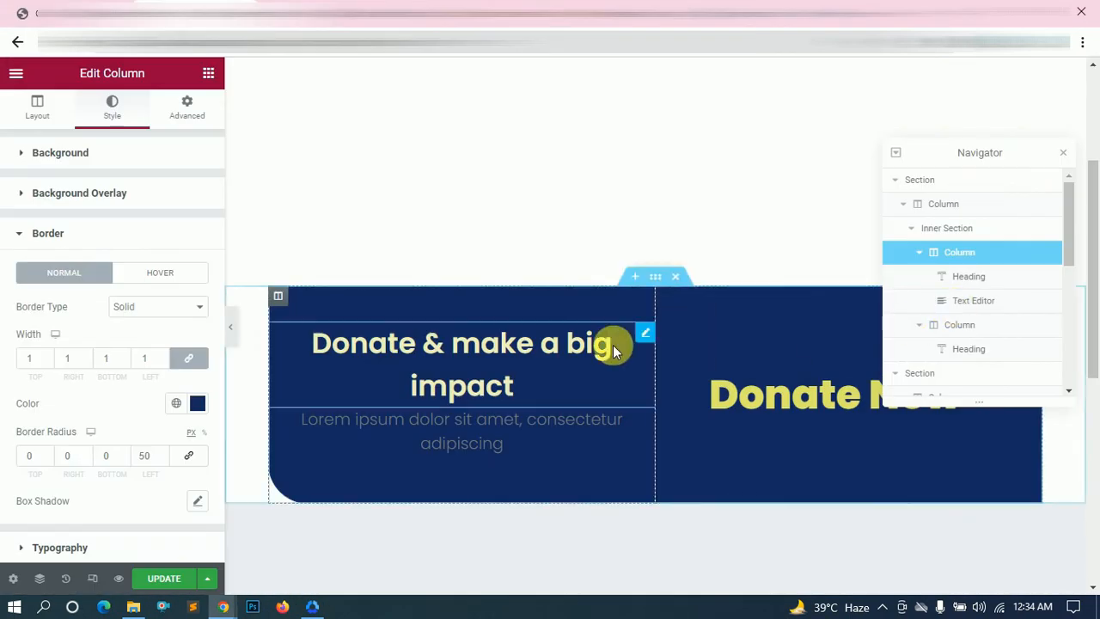
- Give the Donate Now column a solid dark blue border, 1 px wide on all linked sides
click(665, 296)
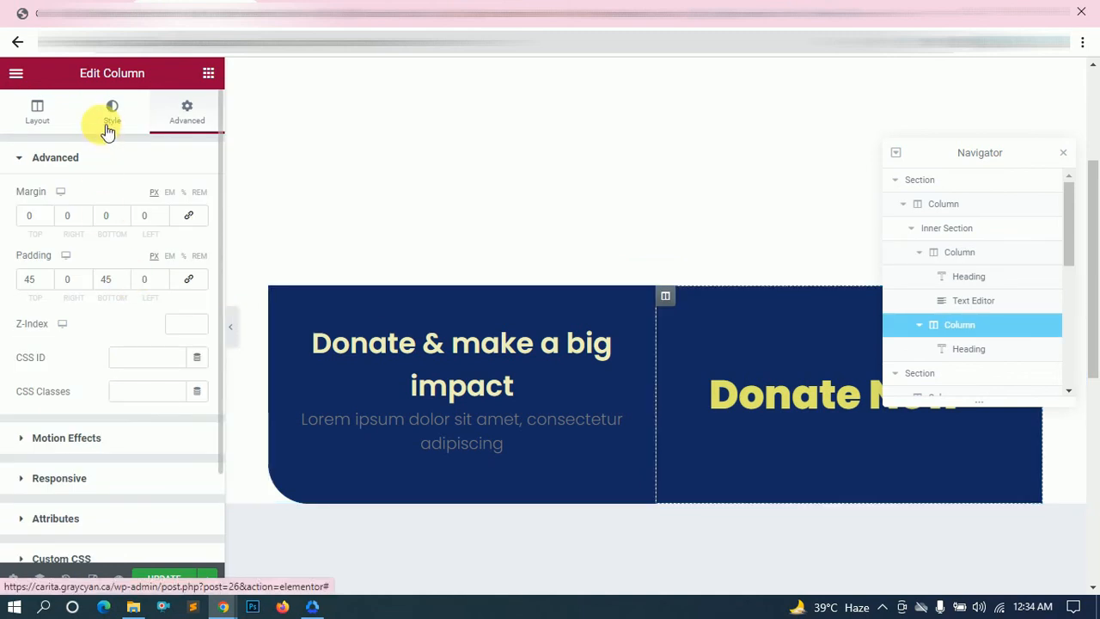
click(108, 129)
scroll(102, 475, down, 2)
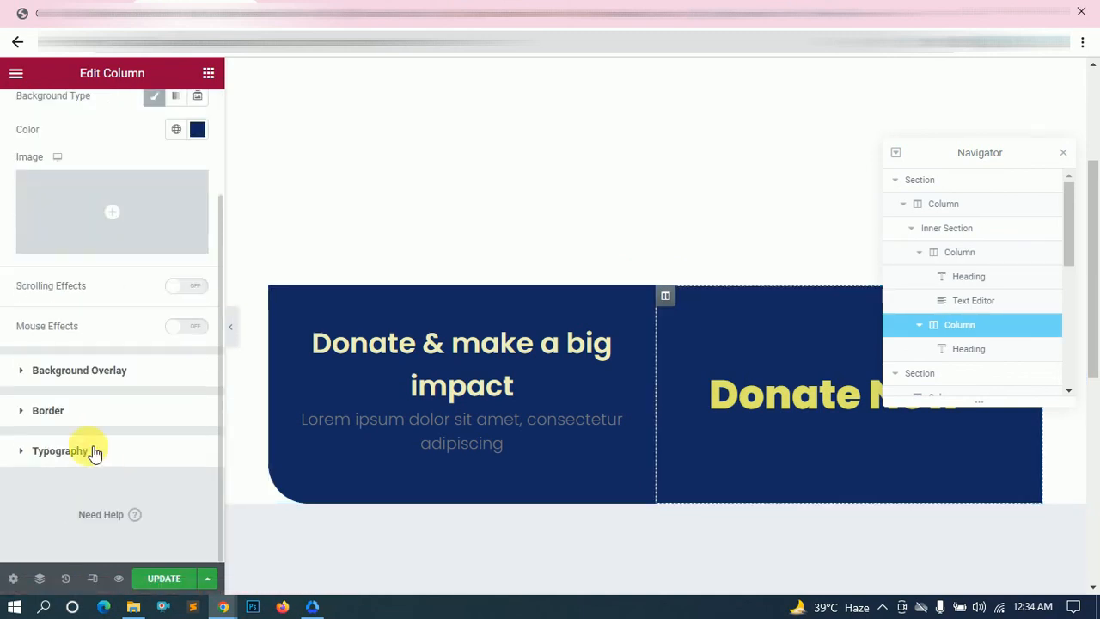
click(78, 412)
click(155, 307)
click(150, 333)
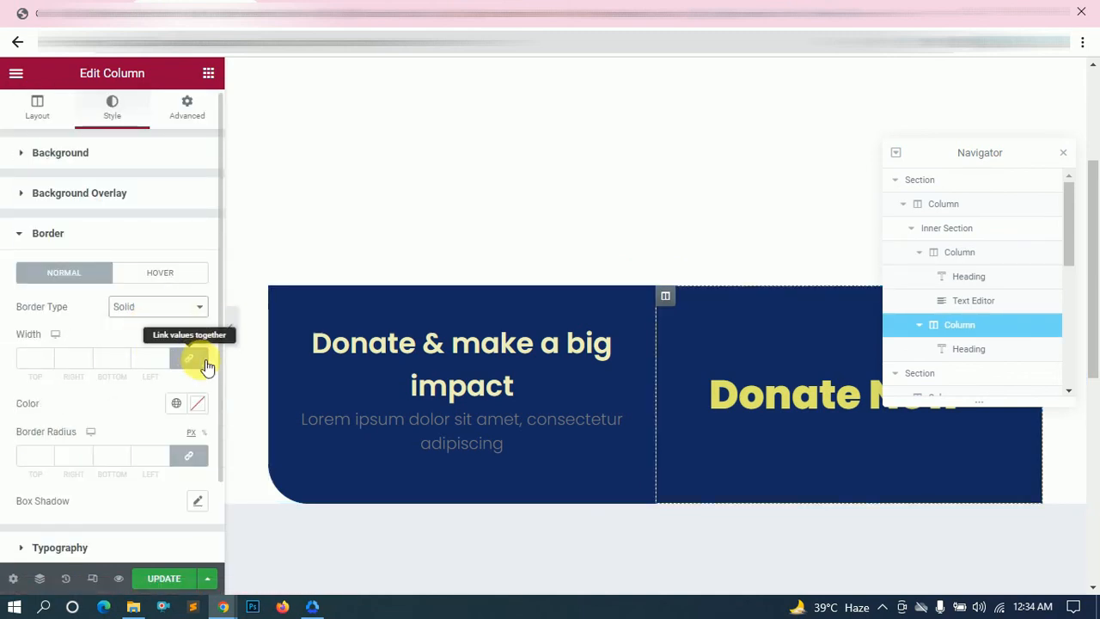
click(153, 359)
text(1)
click(197, 406)
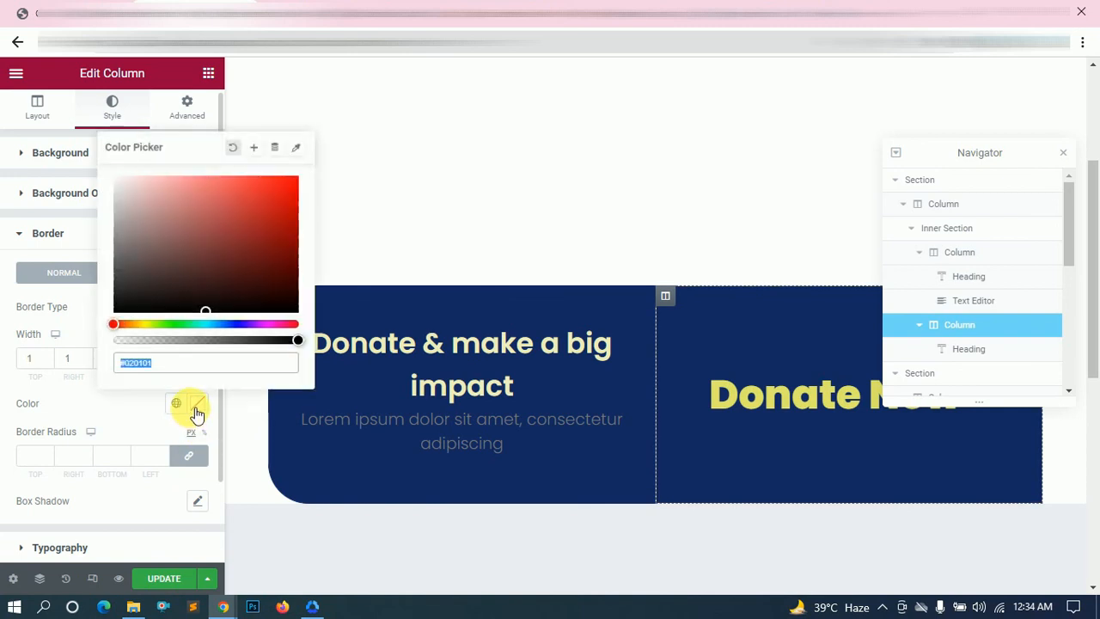
click(116, 409)
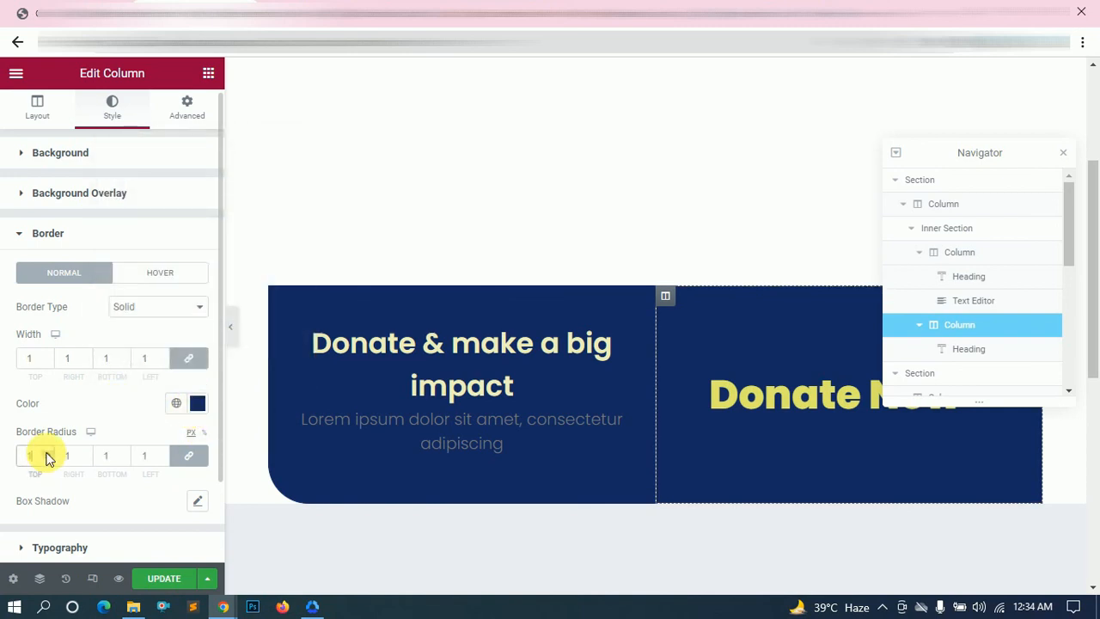
- Round only the Donate Now column's top-right corner with a 50 px radius, close the Navigator, and preview the banner at full width
click(148, 457)
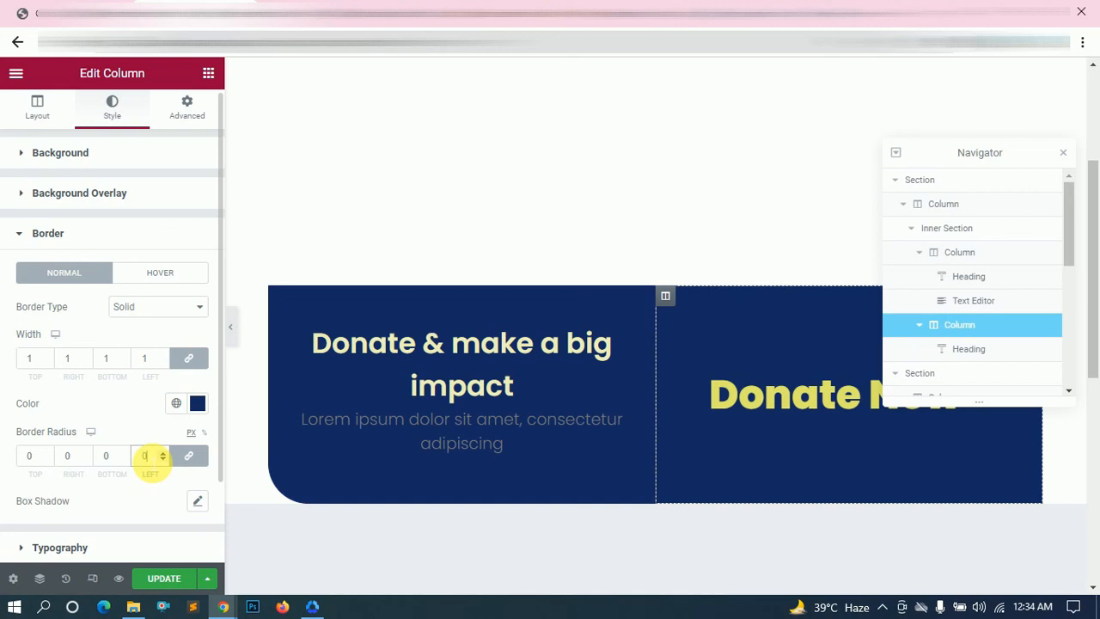
click(189, 456)
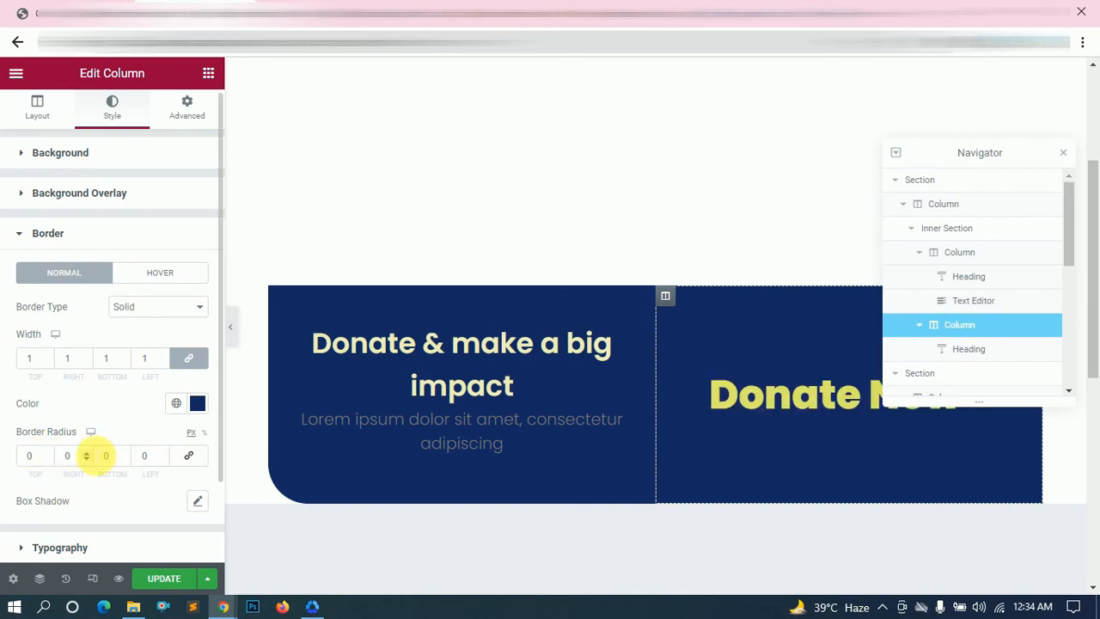
text(50)
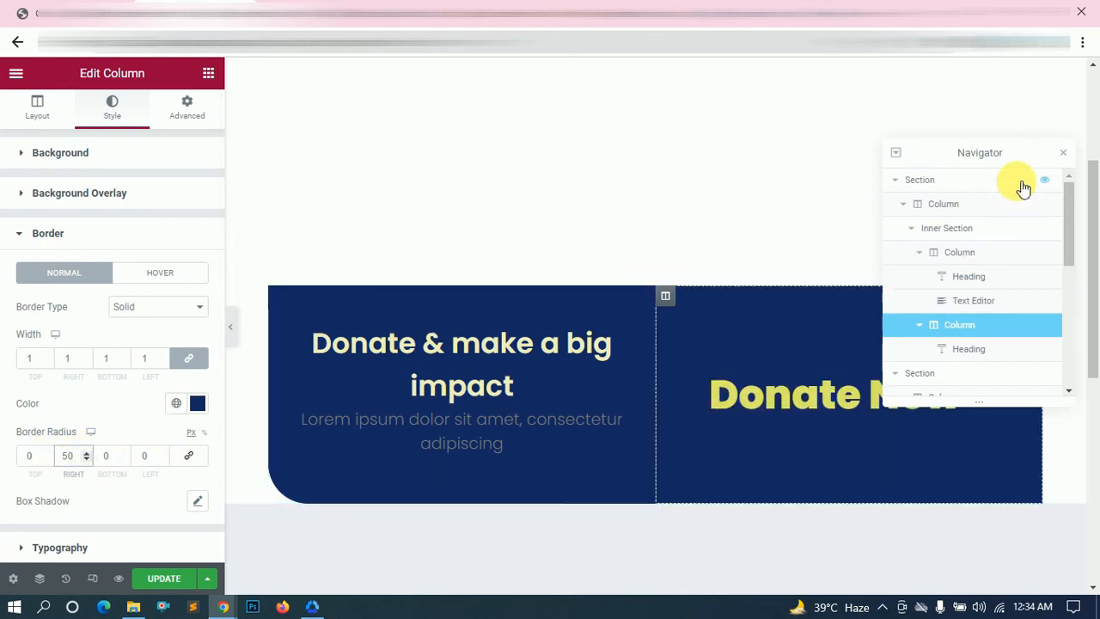
click(1063, 152)
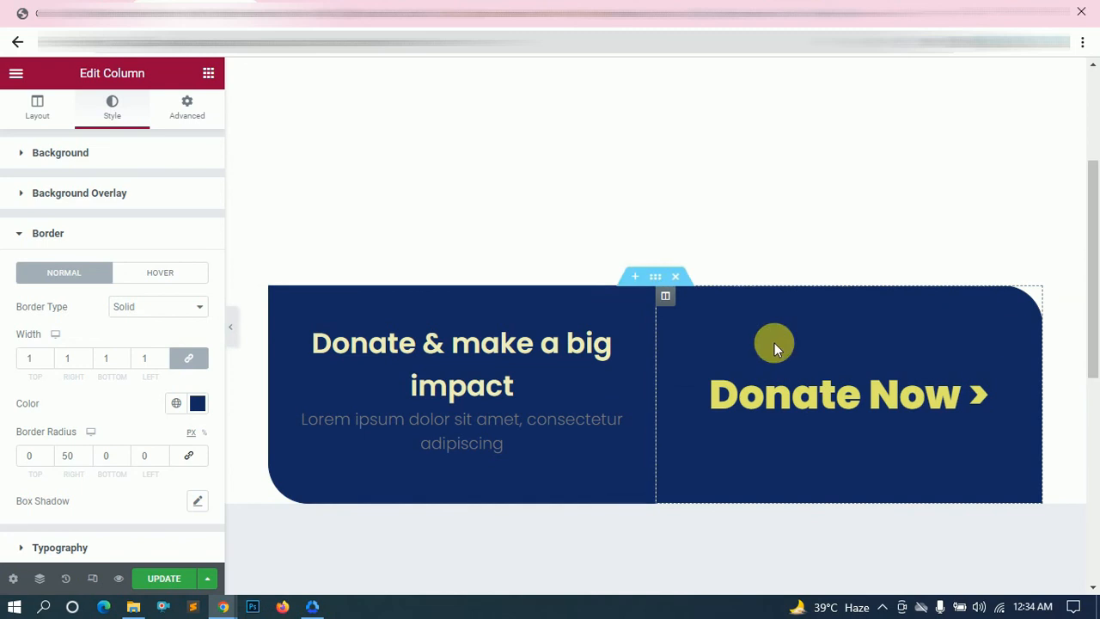
click(230, 327)
scroll(548, 344, down, 2)
scroll(621, 317, up, 1)
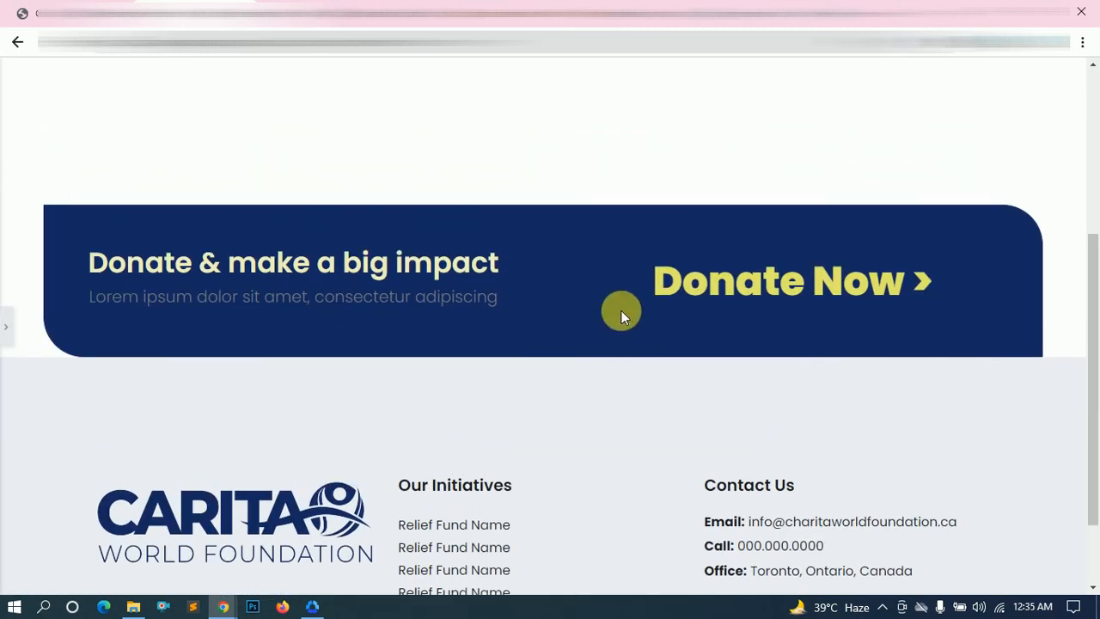
click(6, 326)
- Pull the footer section up beneath the donate banner by setting its top margin to -46 px
scroll(687, 408, down, 1)
scroll(670, 447, up, 1)
click(657, 415)
click(183, 115)
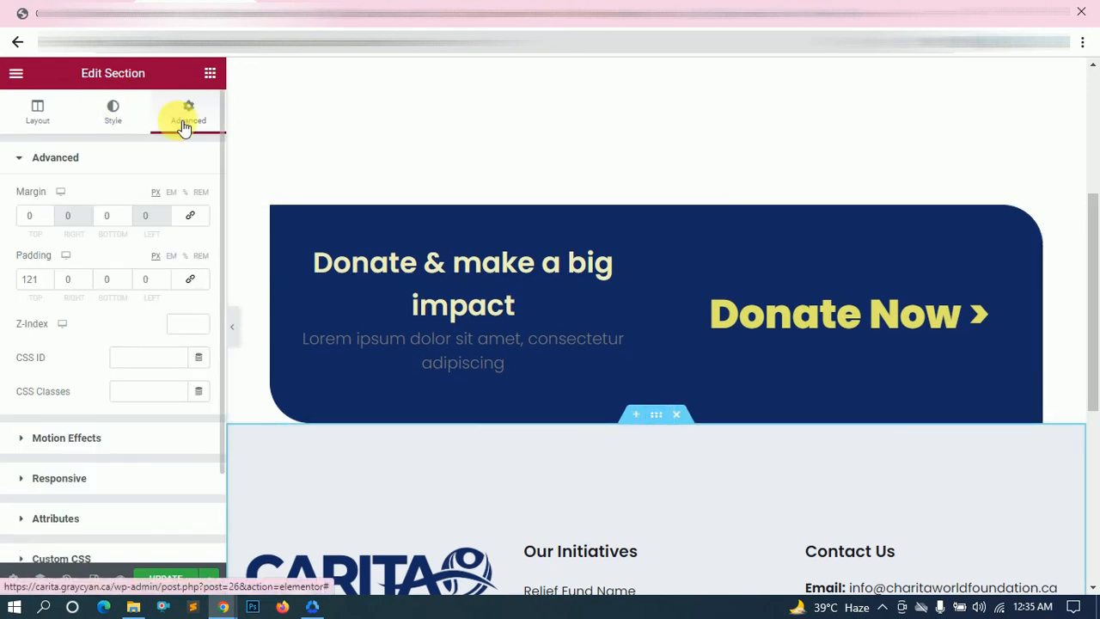
click(48, 213)
click(48, 217)
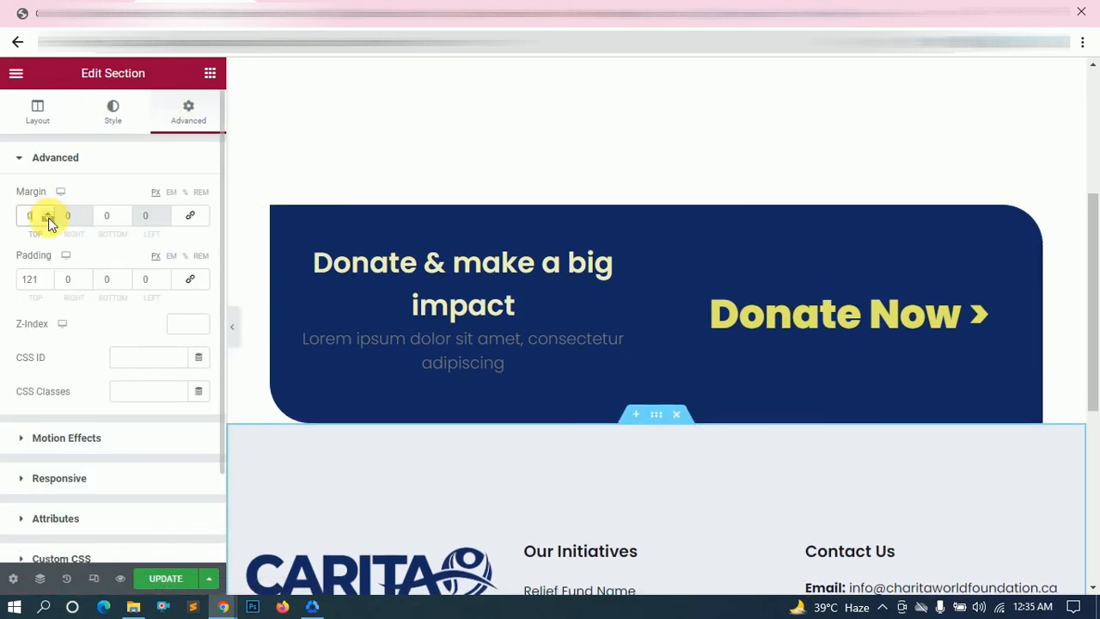
drag(48, 218, 48, 218)
mouse_move(657, 201)
- Open the Navigator and set the donate banner section's Z-Index to 100 so it sits above the footer
click(248, 188)
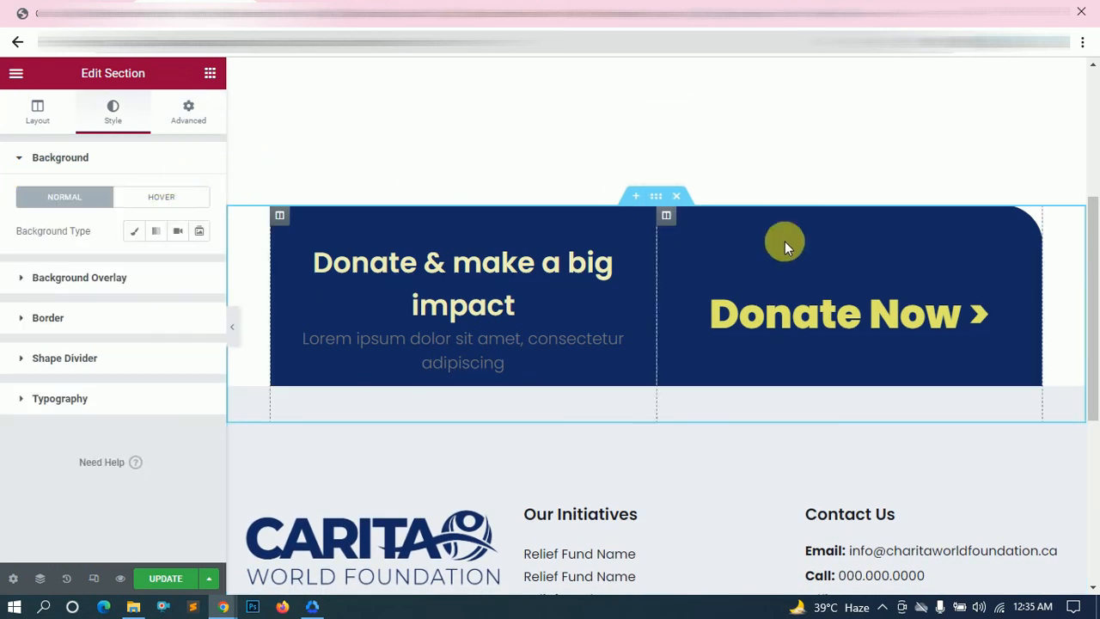
click(40, 577)
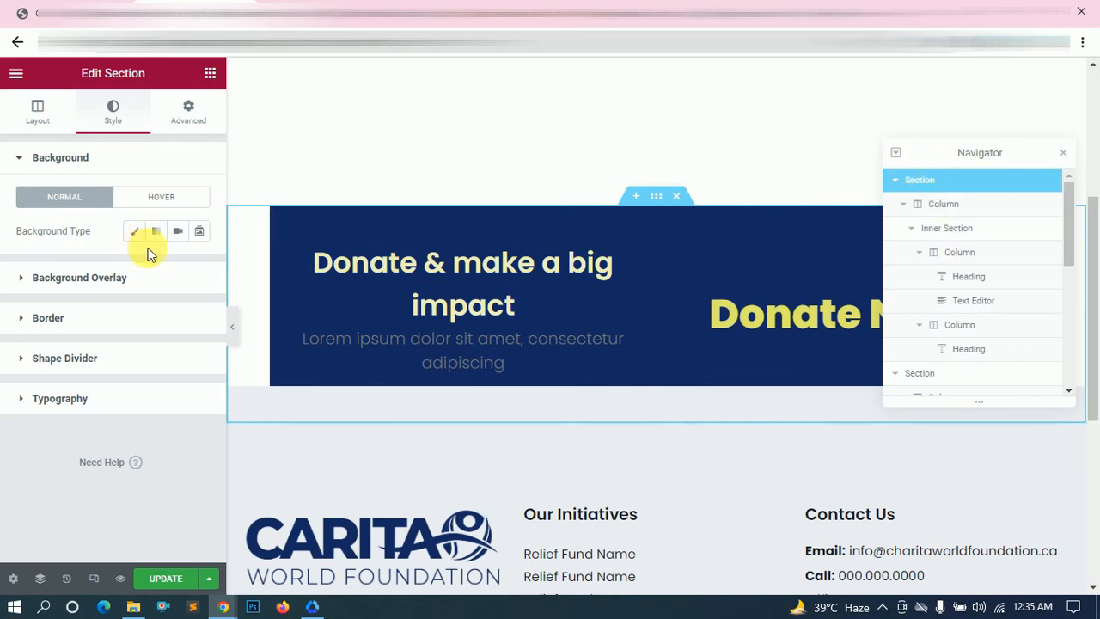
click(193, 108)
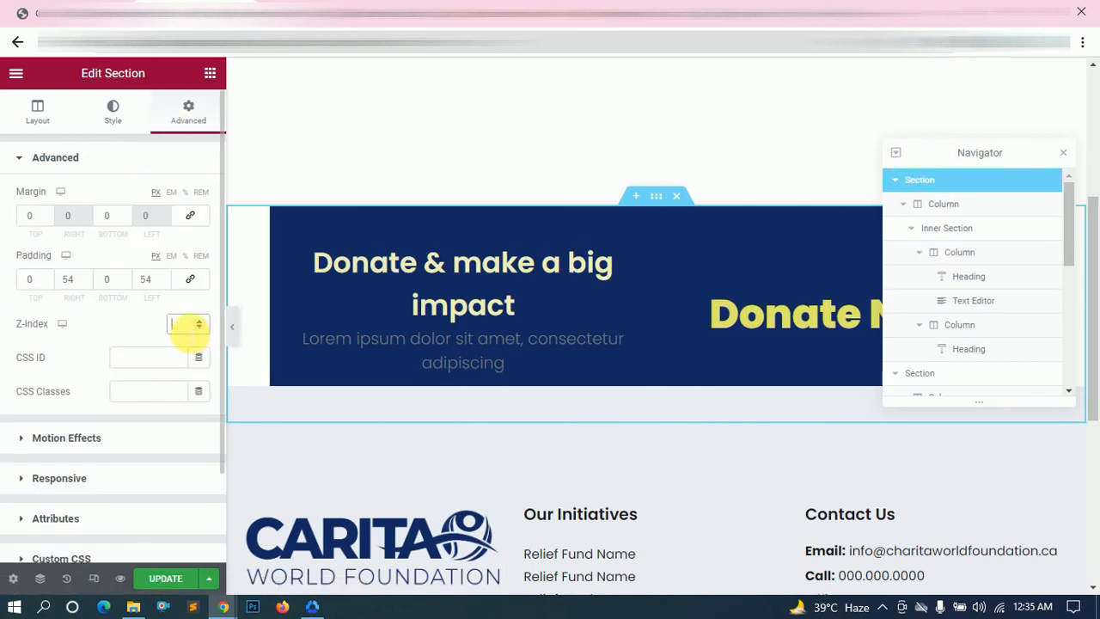
text(999)
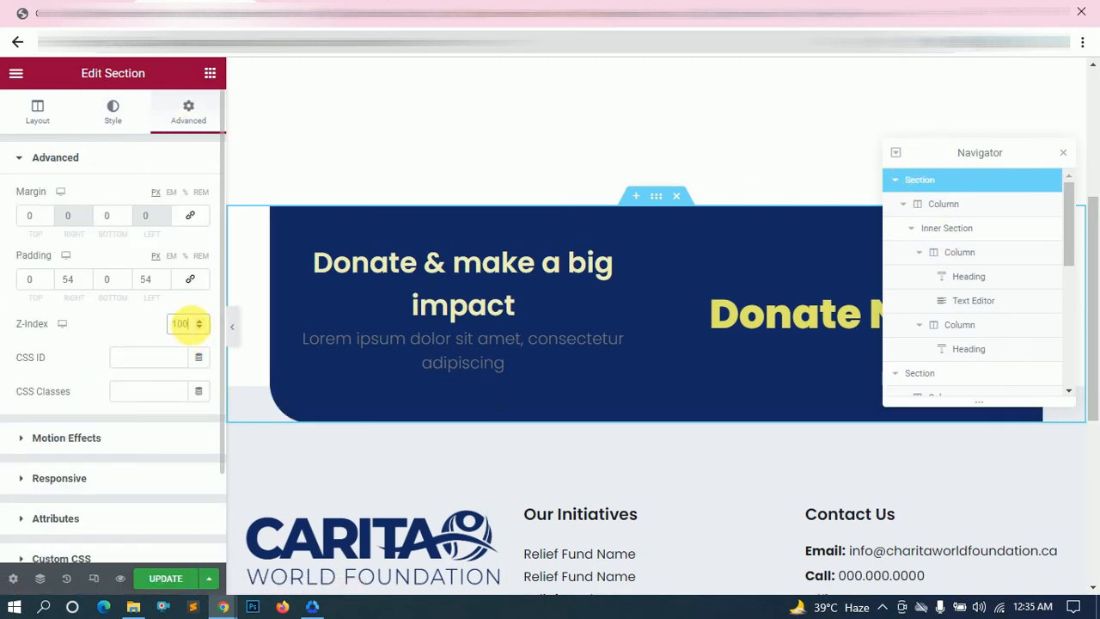
text(0)
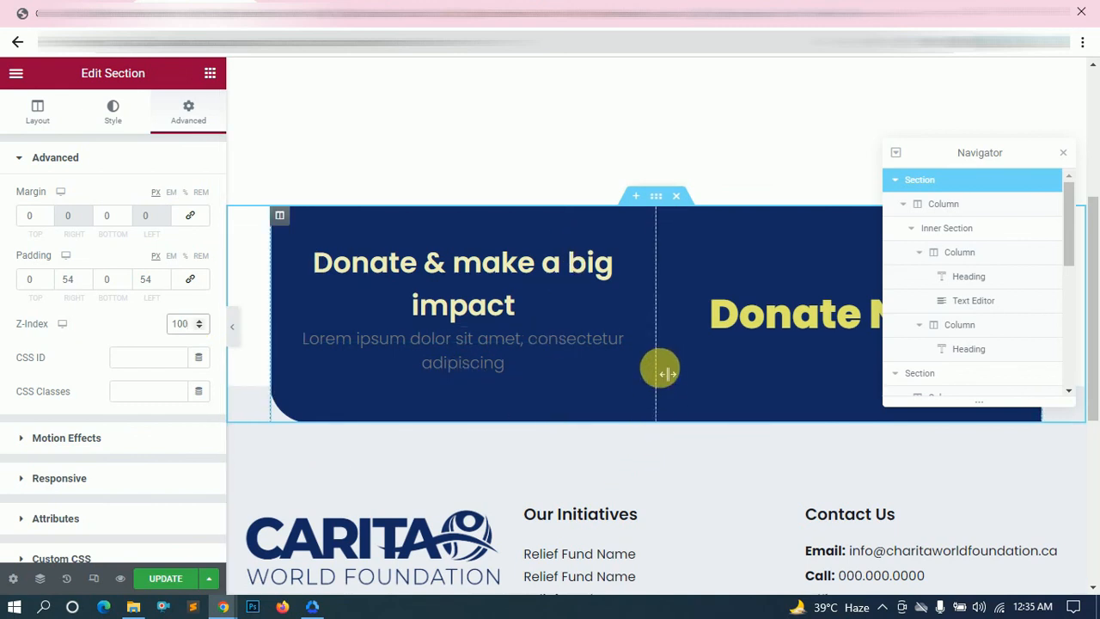
- Set the footer section's top margin to -70 px, update the template, and preview the banner overlap at full width
click(1001, 373)
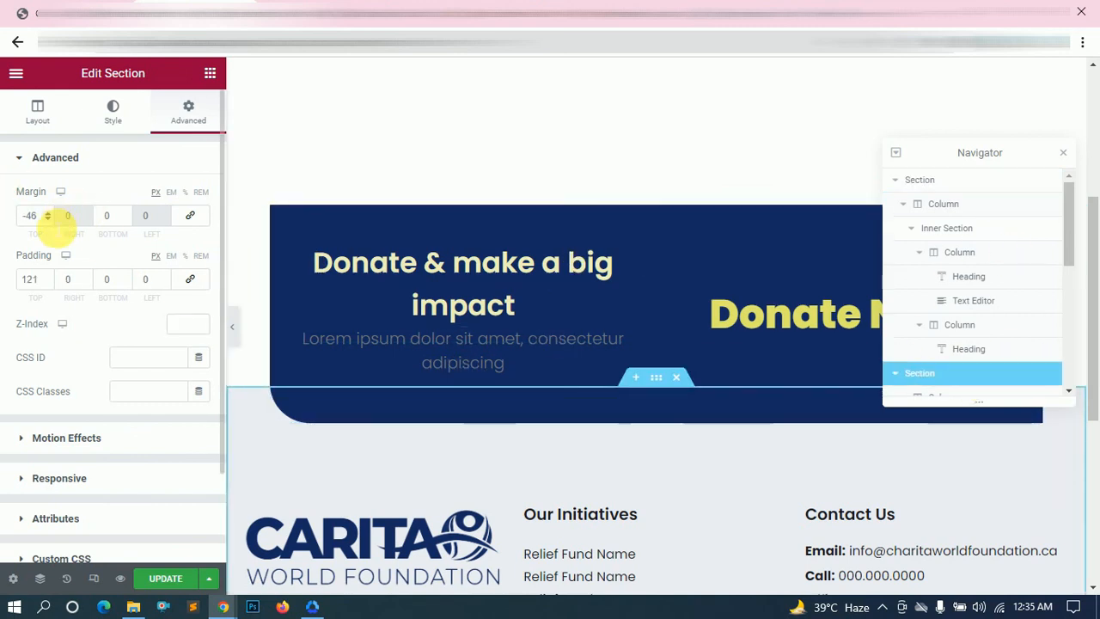
click(48, 219)
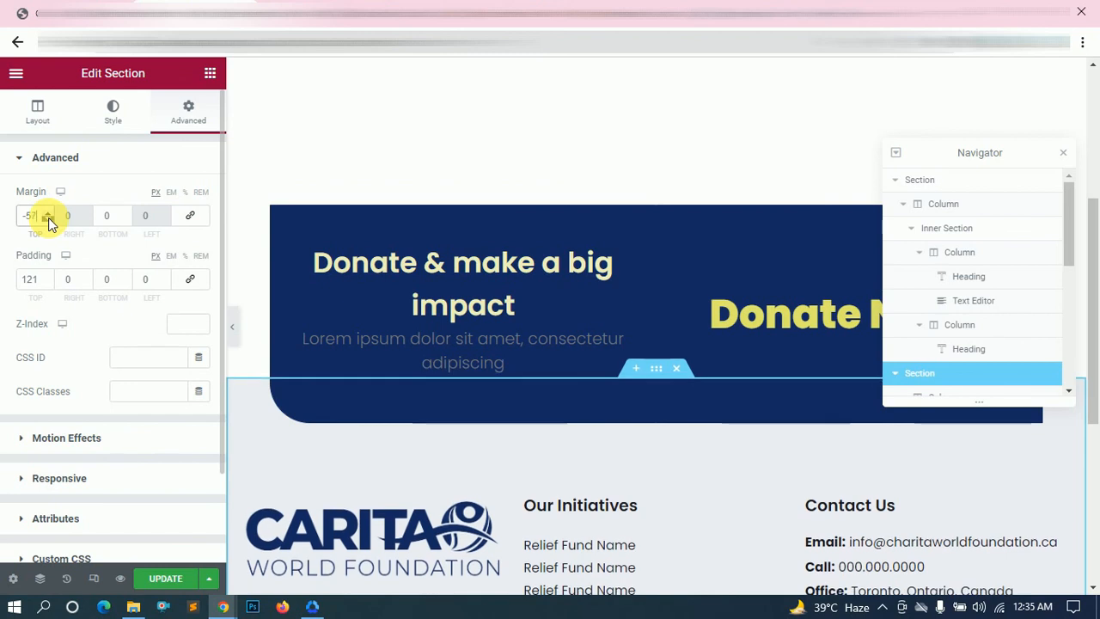
click(48, 217)
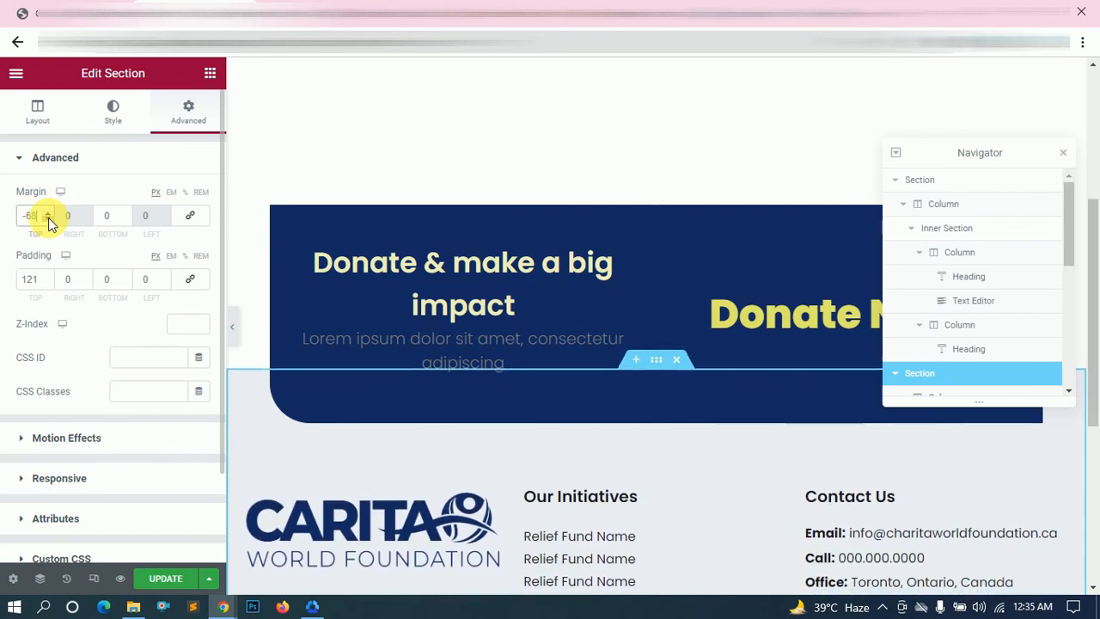
click(230, 330)
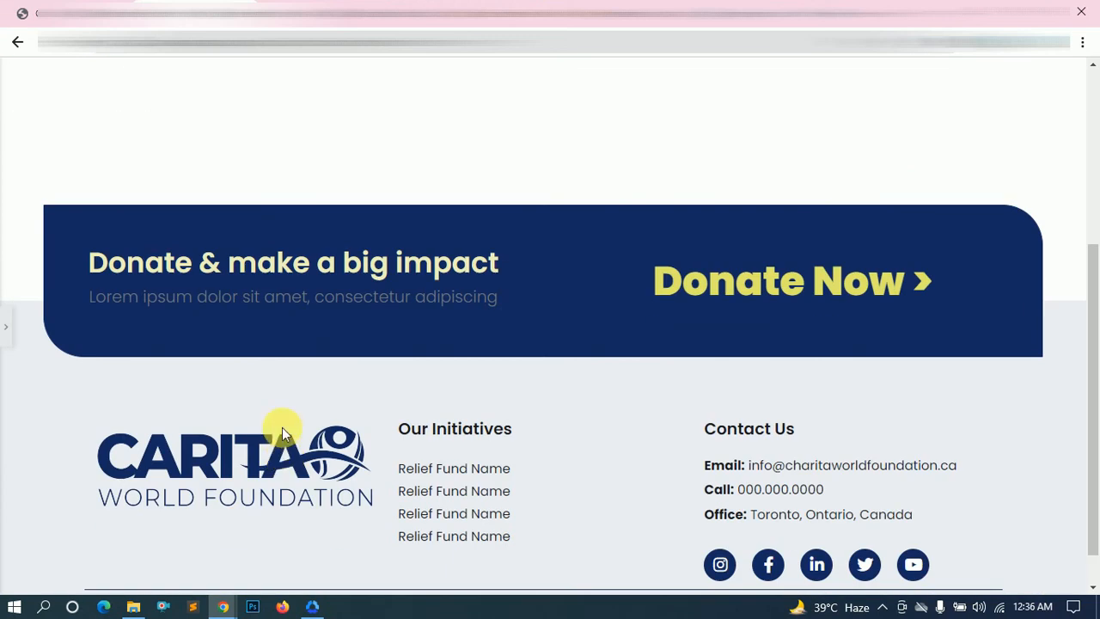
scroll(281, 427, down, 1)
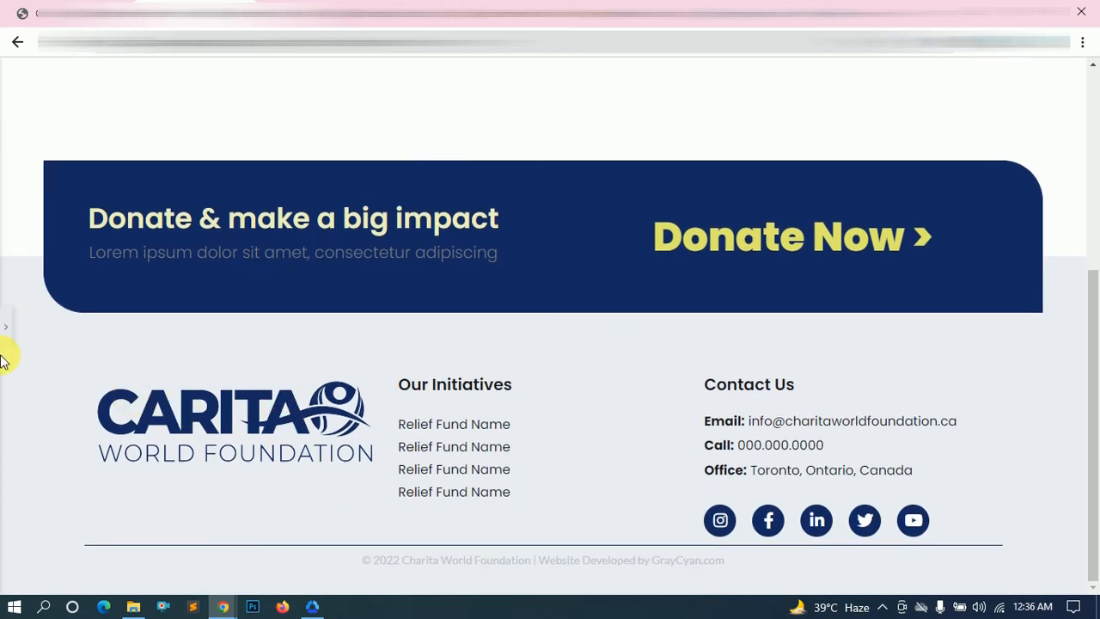
click(6, 327)
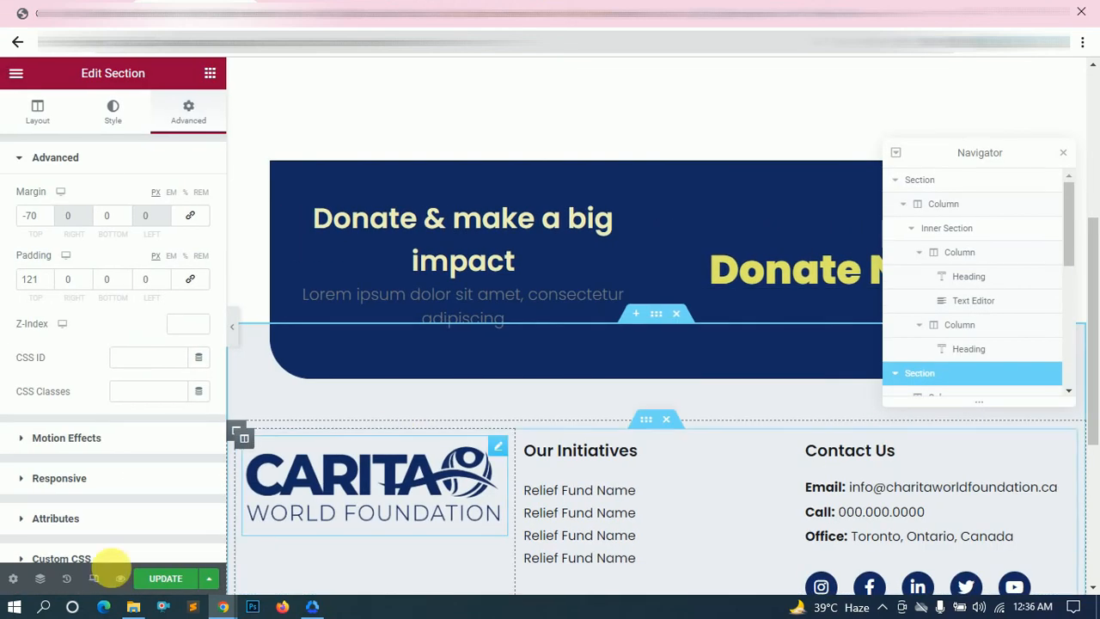
click(232, 325)
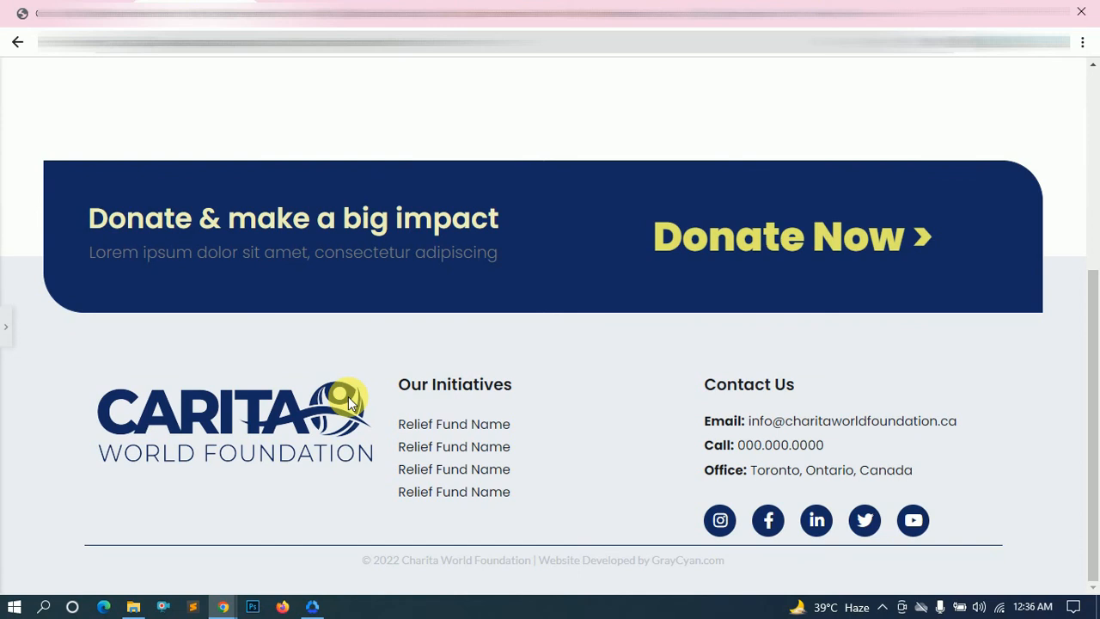
key(ctrl+p)
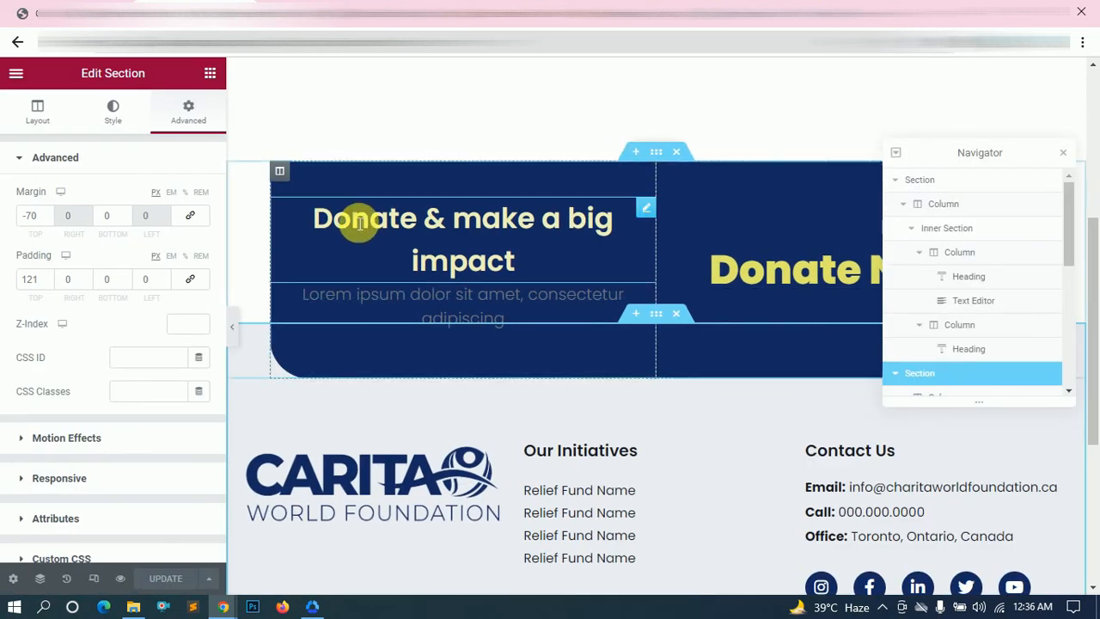
- Set the footer section's top margin to -80 px
click(47, 221)
click(47, 220)
click(48, 220)
click(47, 221)
click(47, 221)
click(48, 221)
click(47, 221)
click(47, 221)
- Increase the bottom padding of the inner section that holds the logo, Our Initiatives and Contact Us columns
scroll(615, 324, down, 4)
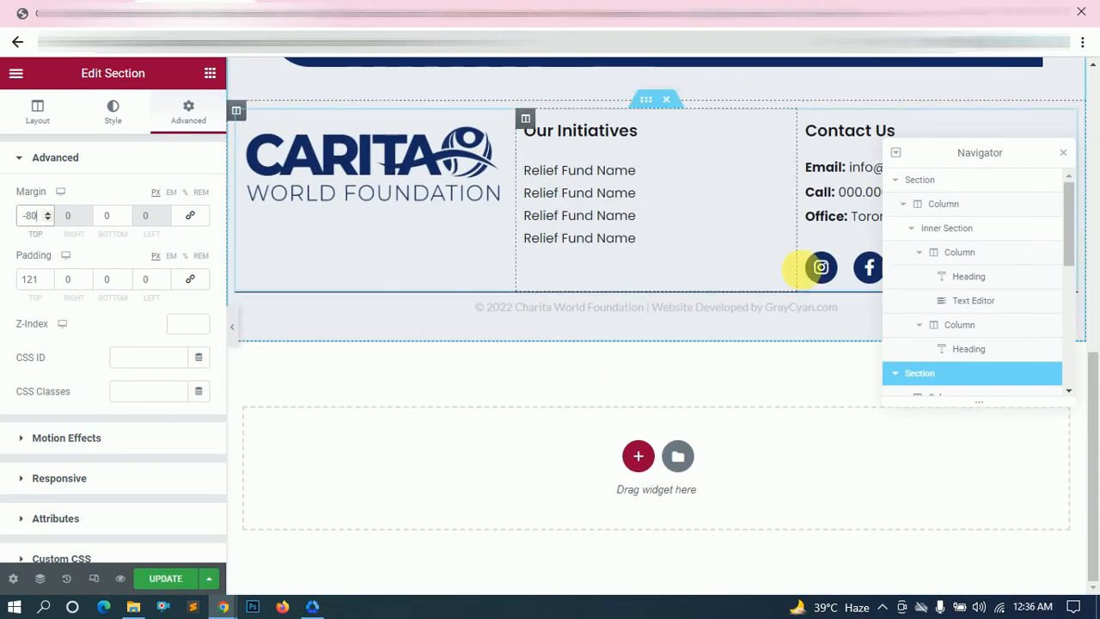
scroll(587, 245, up, 1)
click(647, 181)
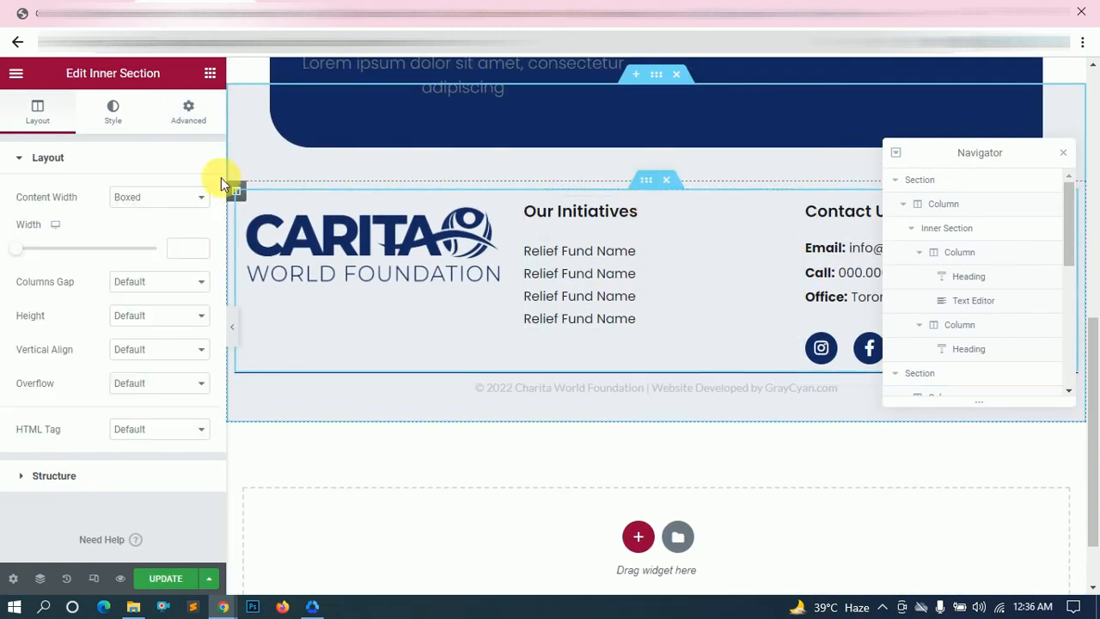
click(188, 112)
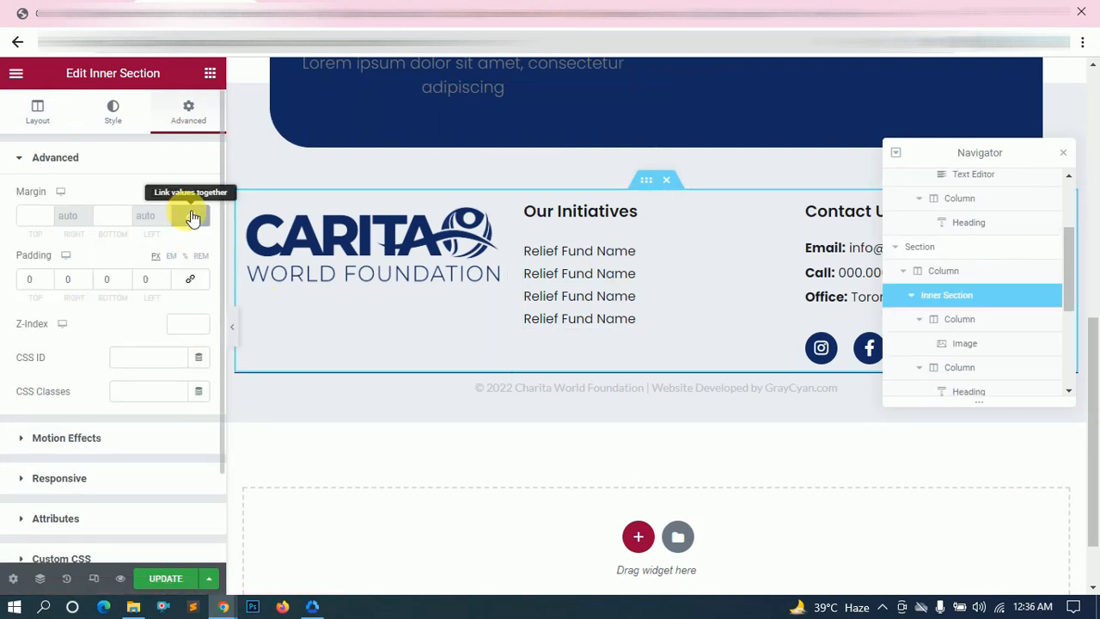
click(124, 279)
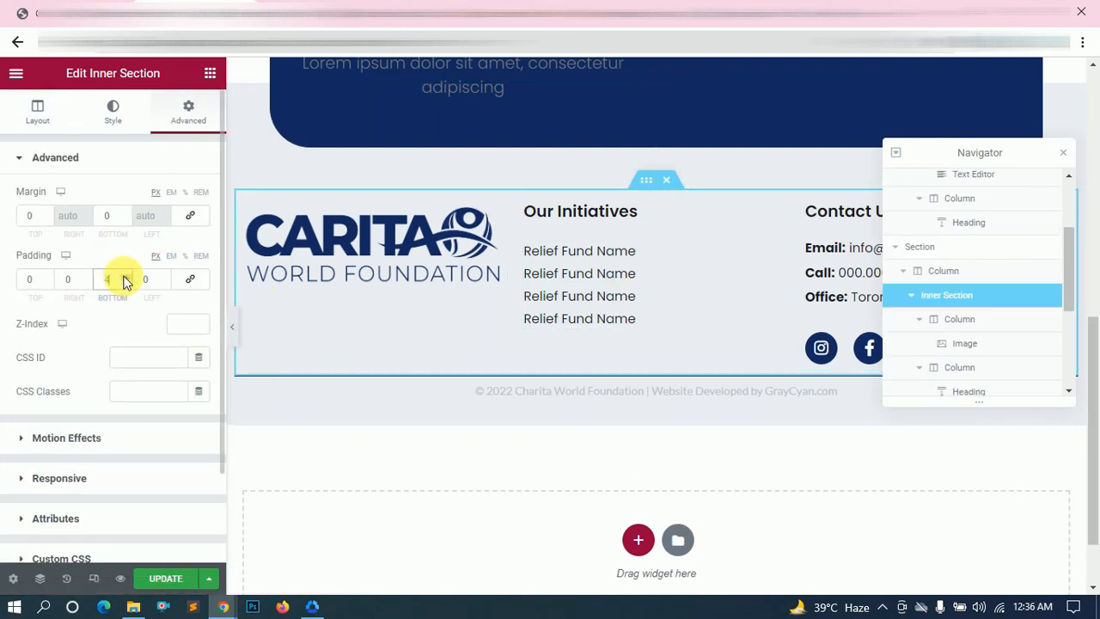
- Set the copyright text's top padding to 20 px and update the template
click(611, 399)
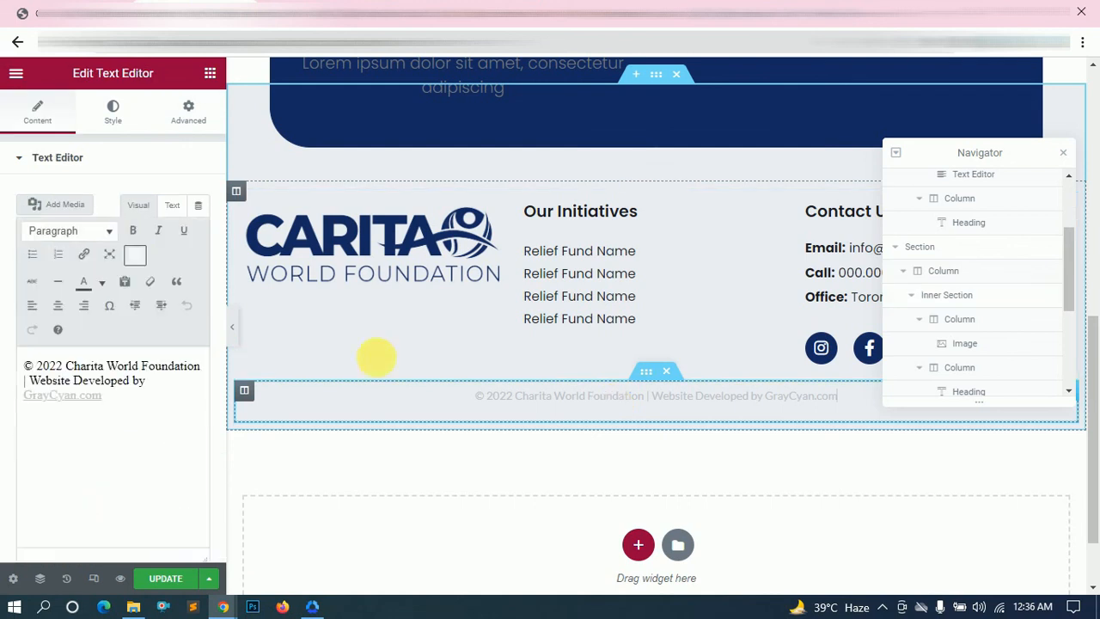
click(188, 113)
click(47, 276)
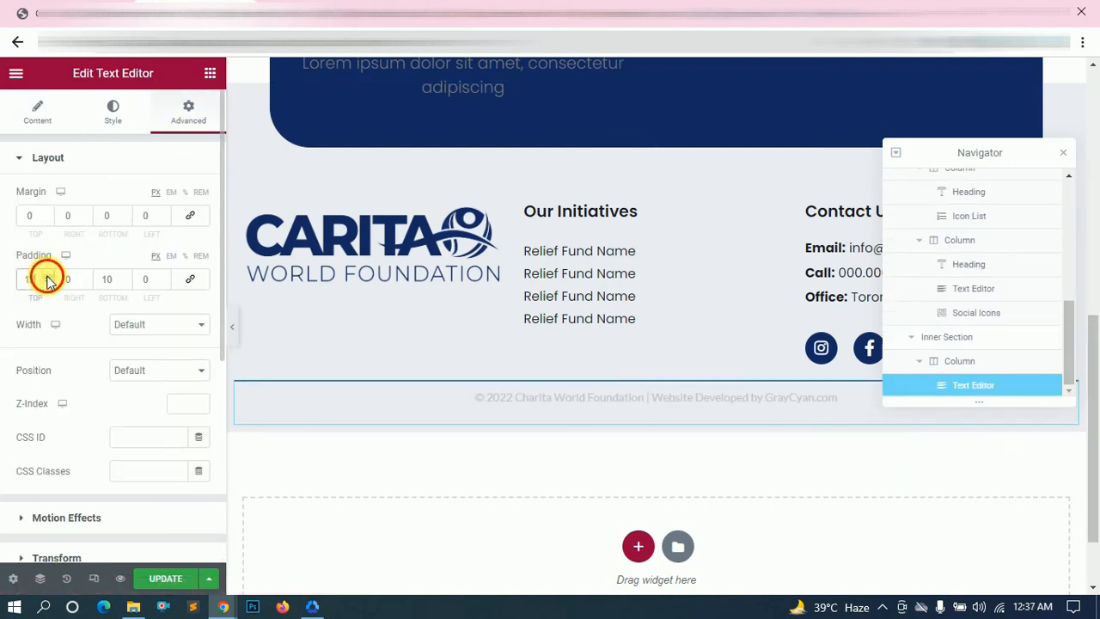
click(154, 578)
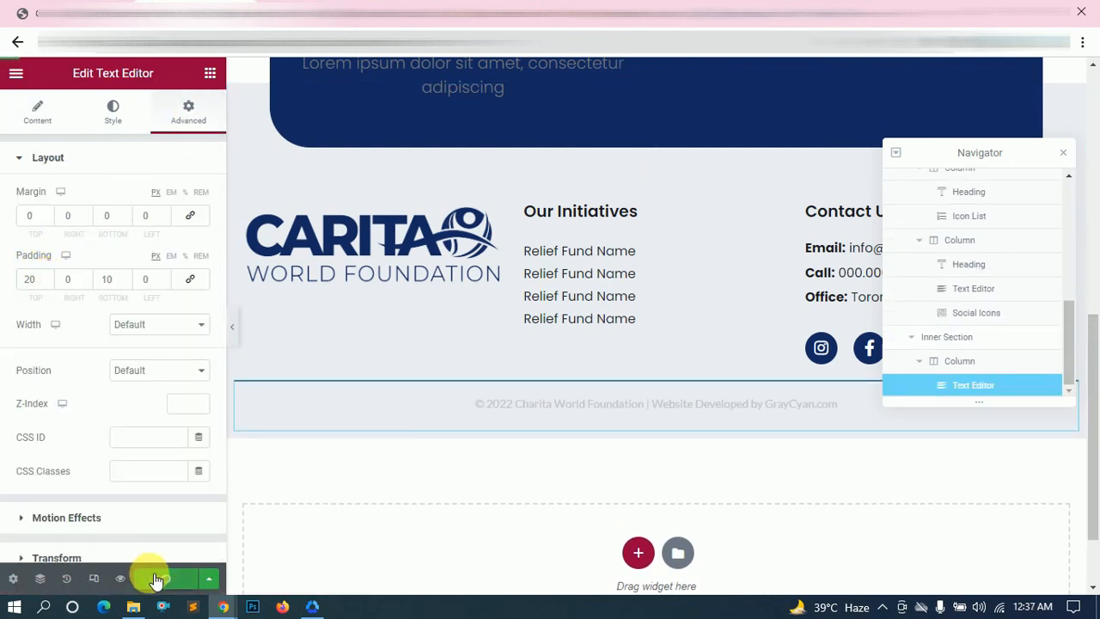
- Preview the footer at full width and compare its column layout and spacing with the Figma design
click(228, 328)
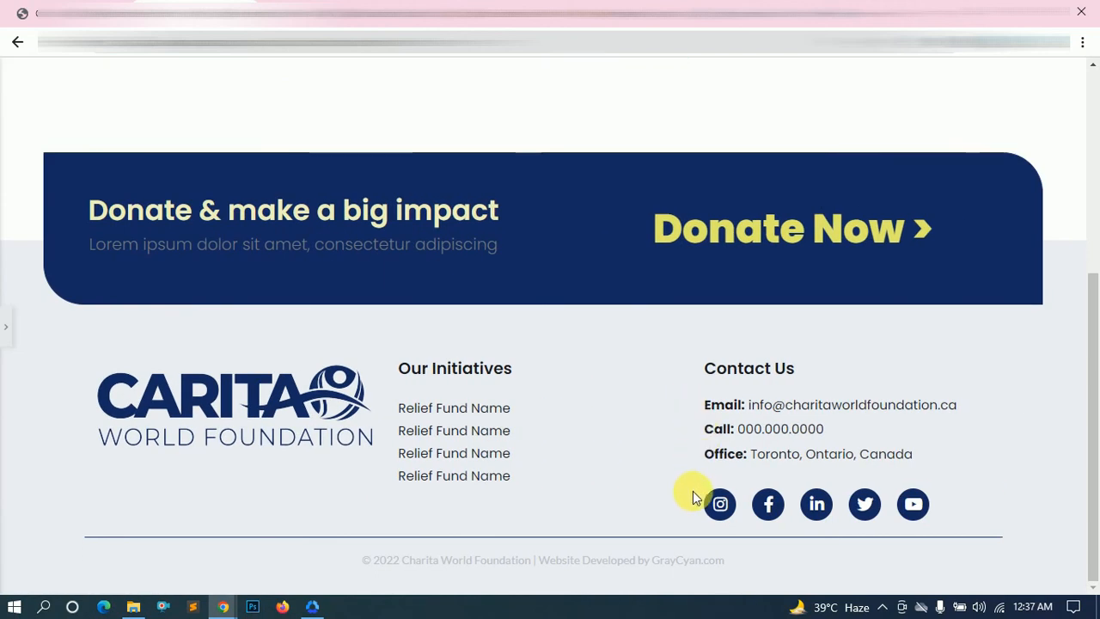
key(alt+Tab)
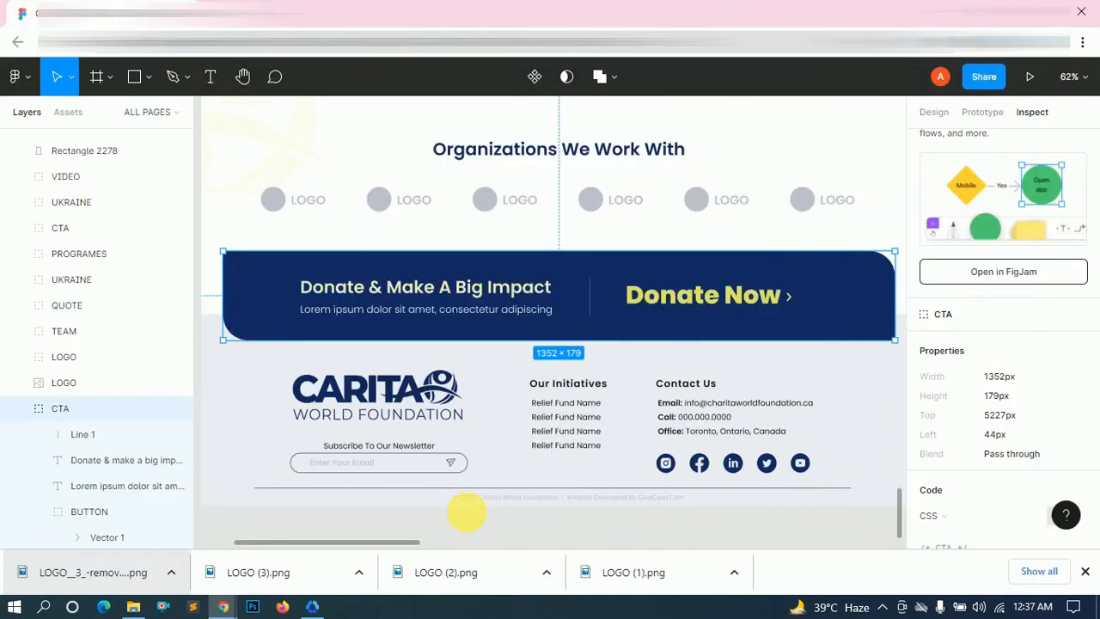
key(alt+Tab)
key(alt+Tab)
click(6, 326)
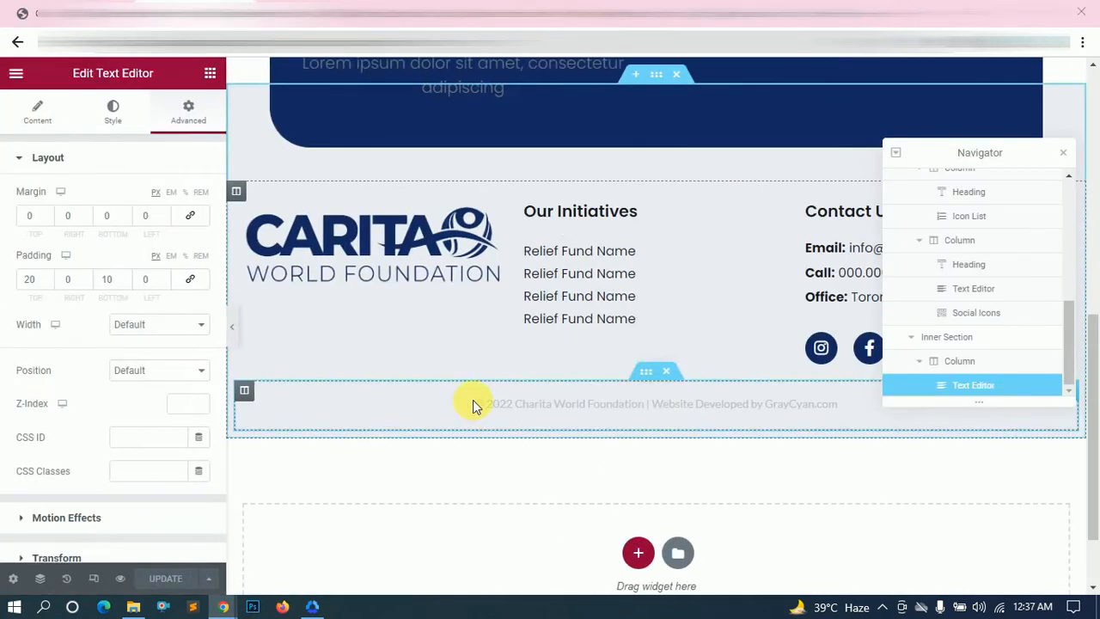
key(alt+Tab)
scroll(554, 404, down, 1)
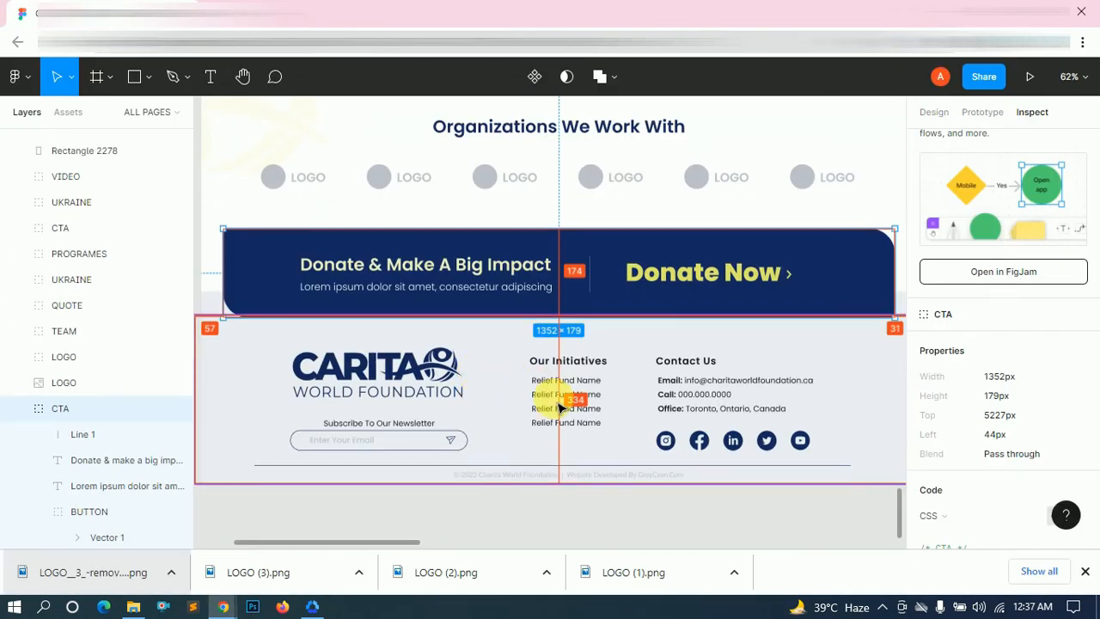
key(alt+Tab)
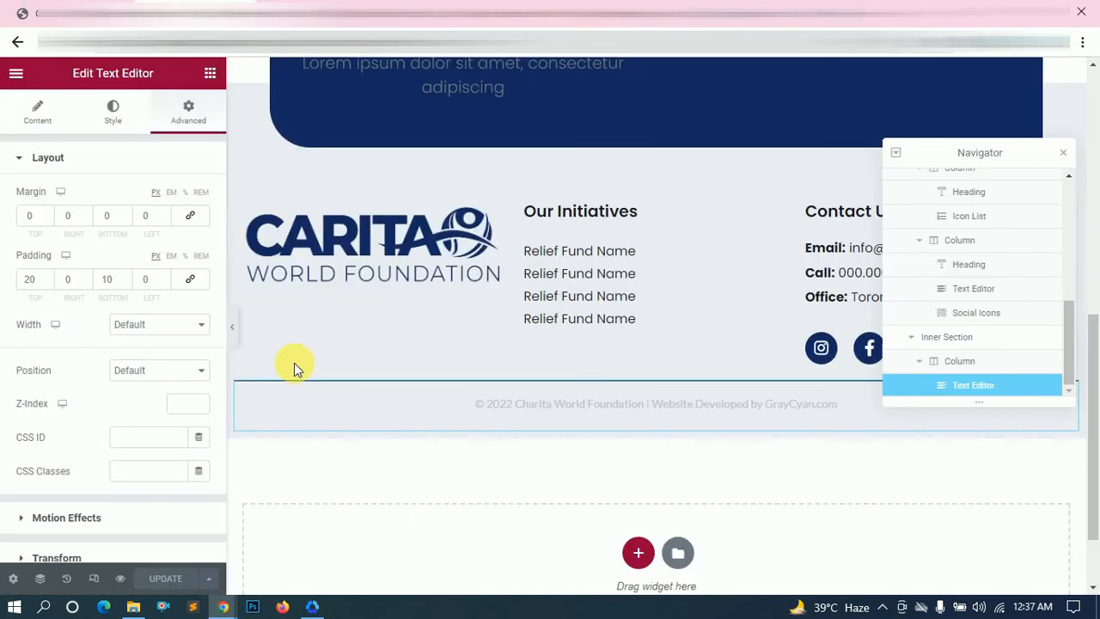
- Set the width of the footer's logo column to 40%
click(243, 201)
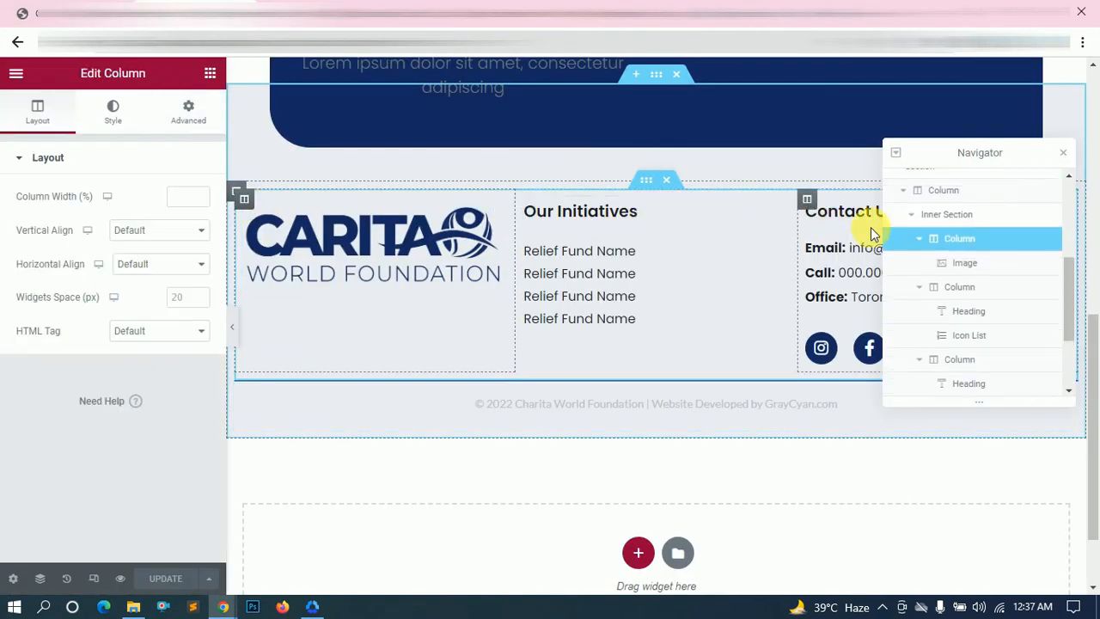
click(192, 200)
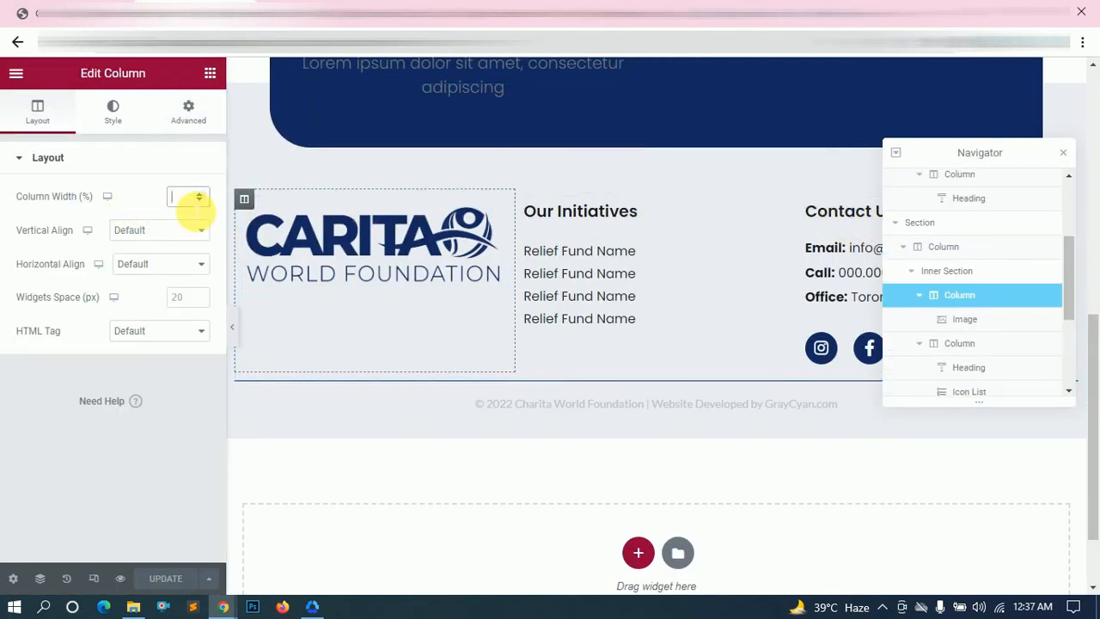
text(30)
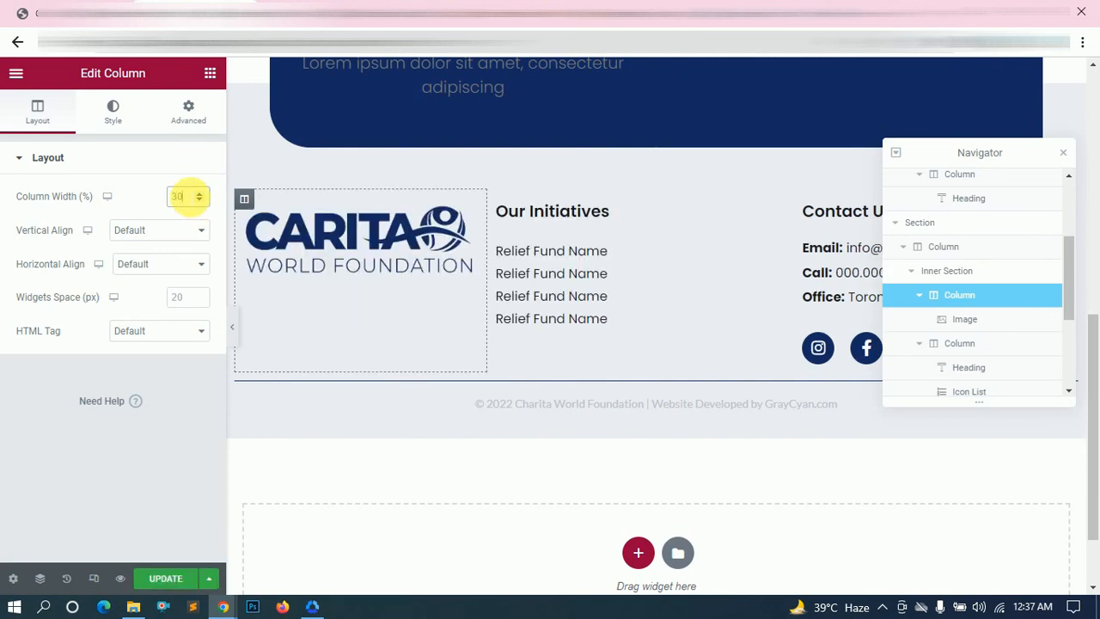
key(ctrl+a)
text(40)
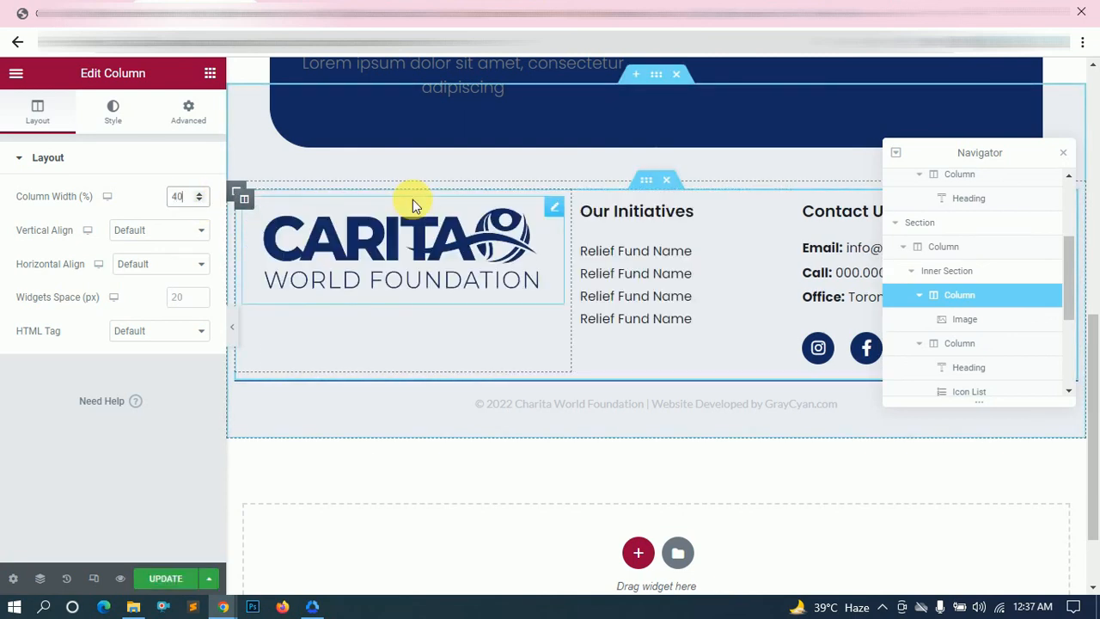
- Set the Our Initiatives column's width to 20% and preview the footer at full width
click(464, 267)
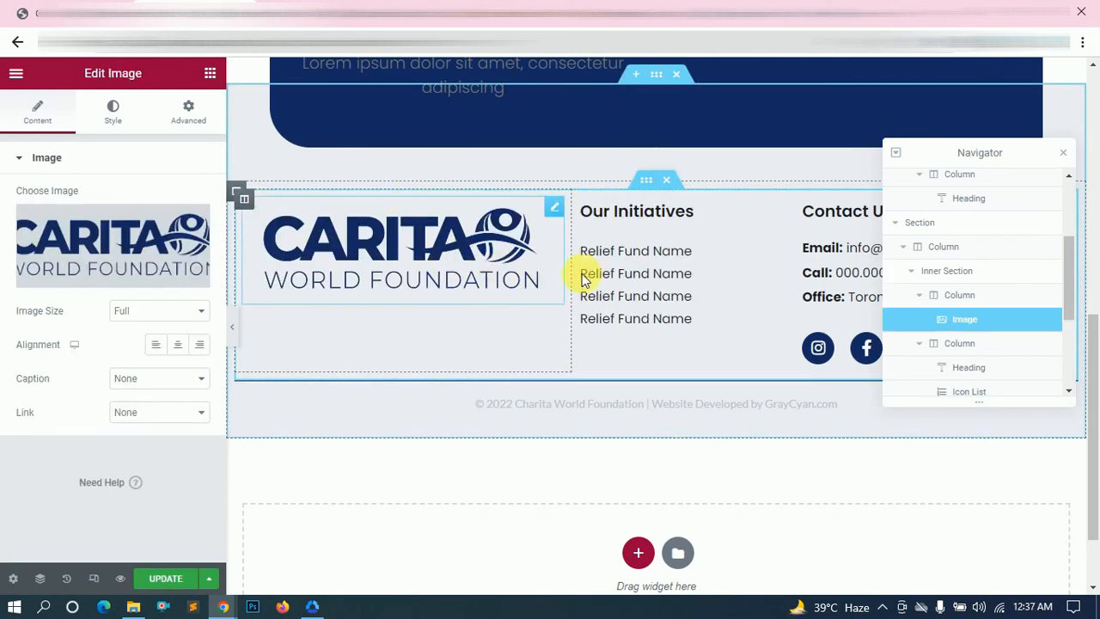
click(1063, 153)
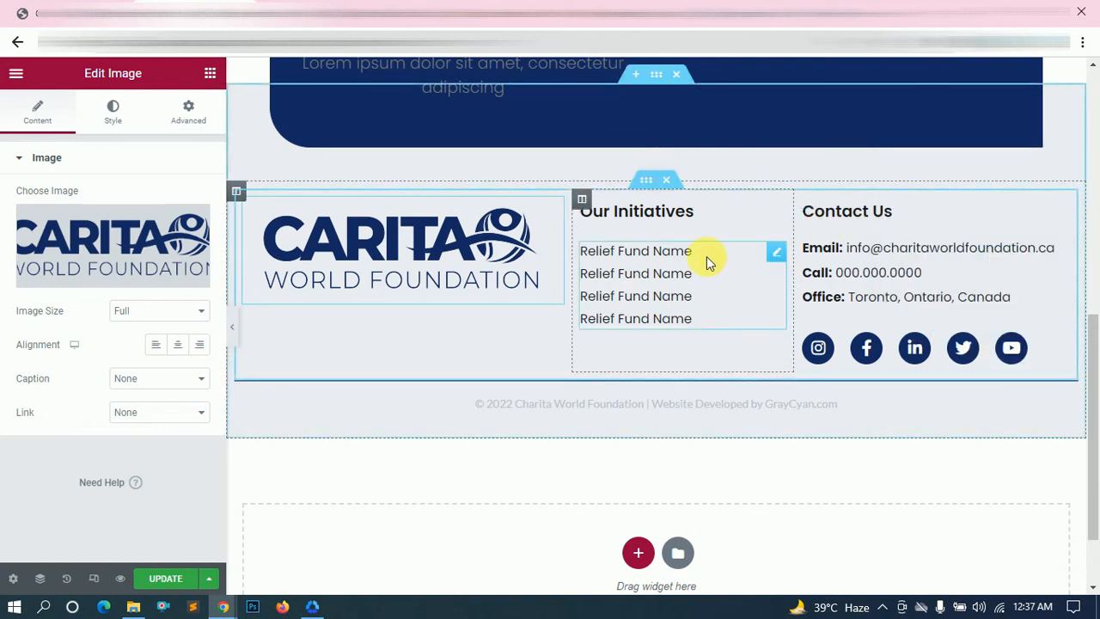
click(804, 200)
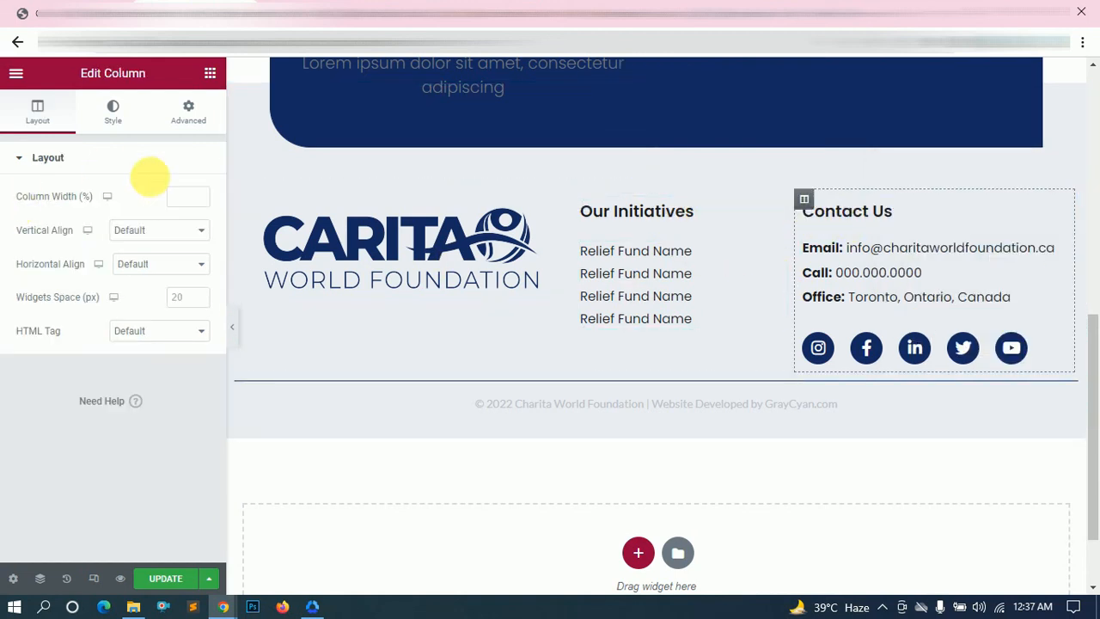
click(581, 198)
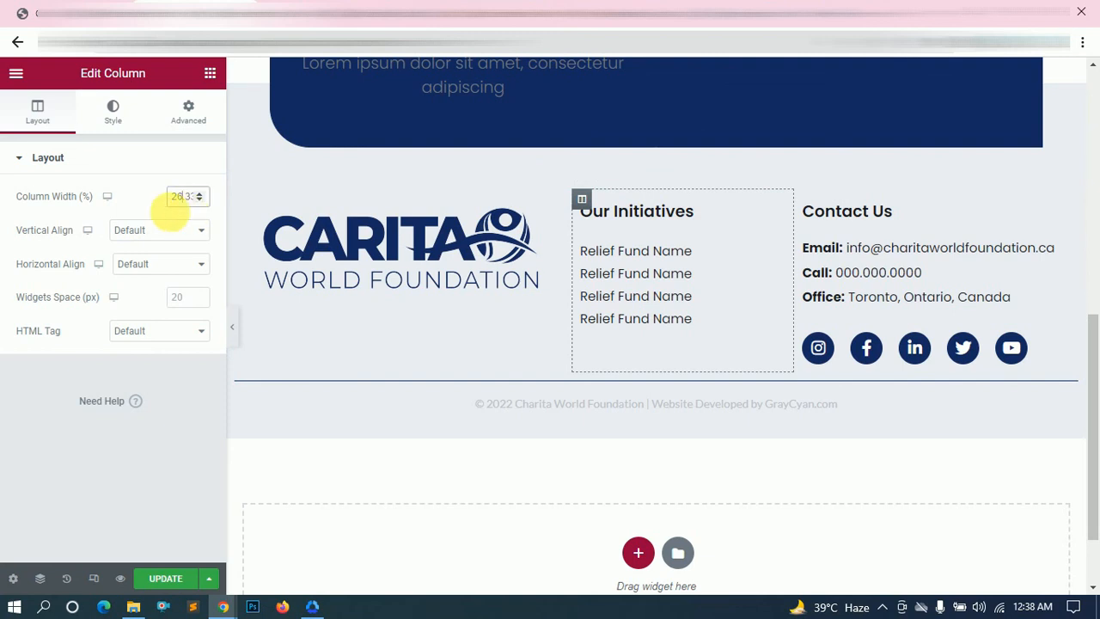
text(20)
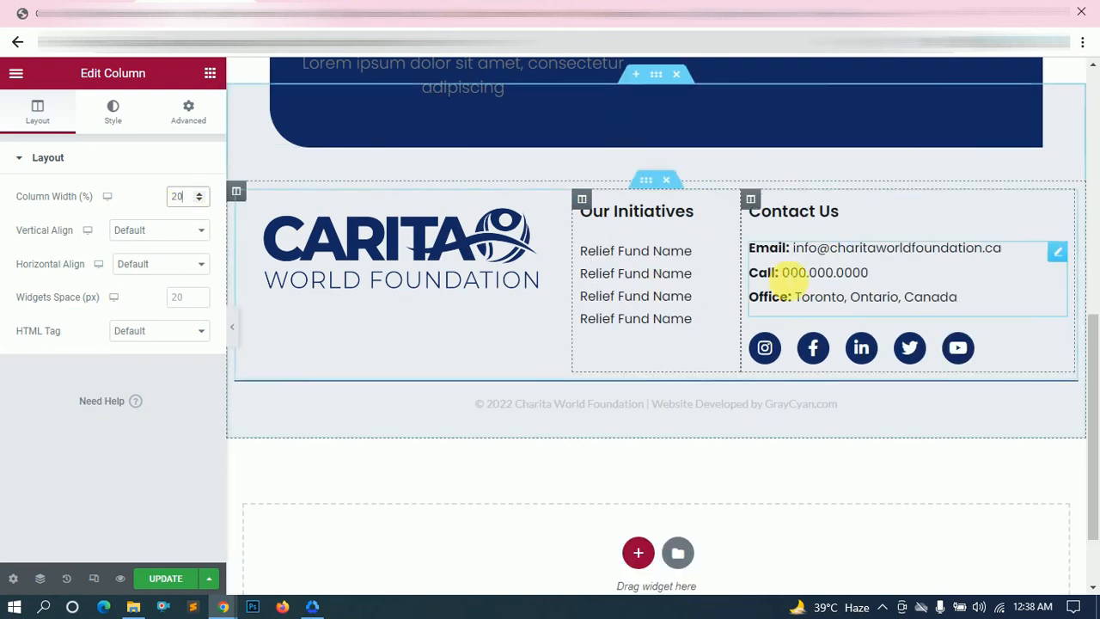
click(750, 198)
click(231, 327)
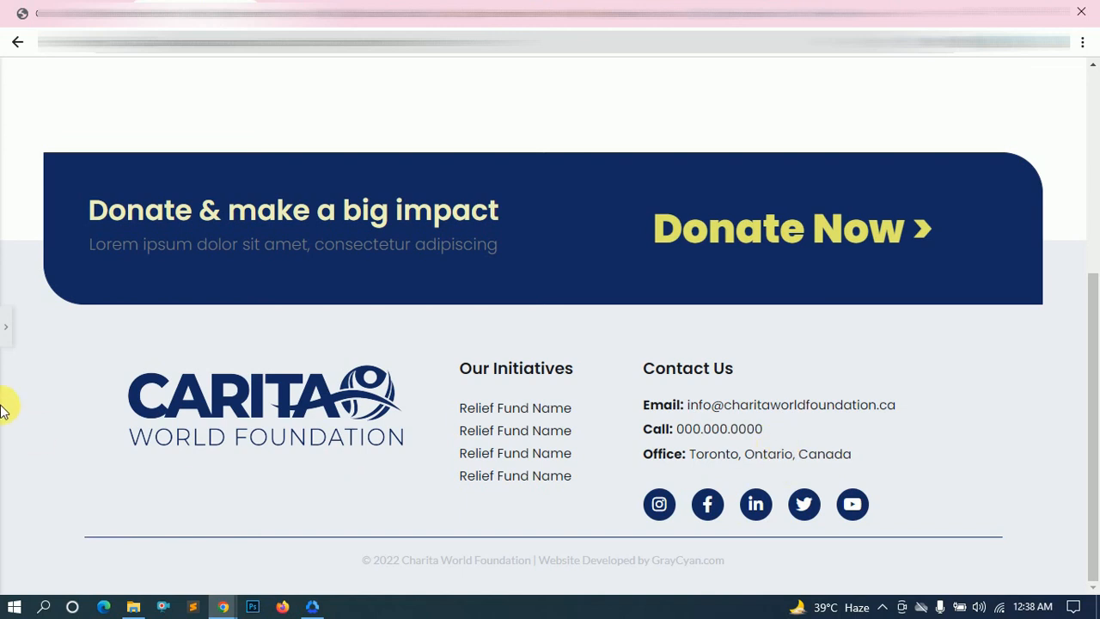
- Left-align the footer's logo image, check it at full width, and update the template
click(6, 326)
click(469, 239)
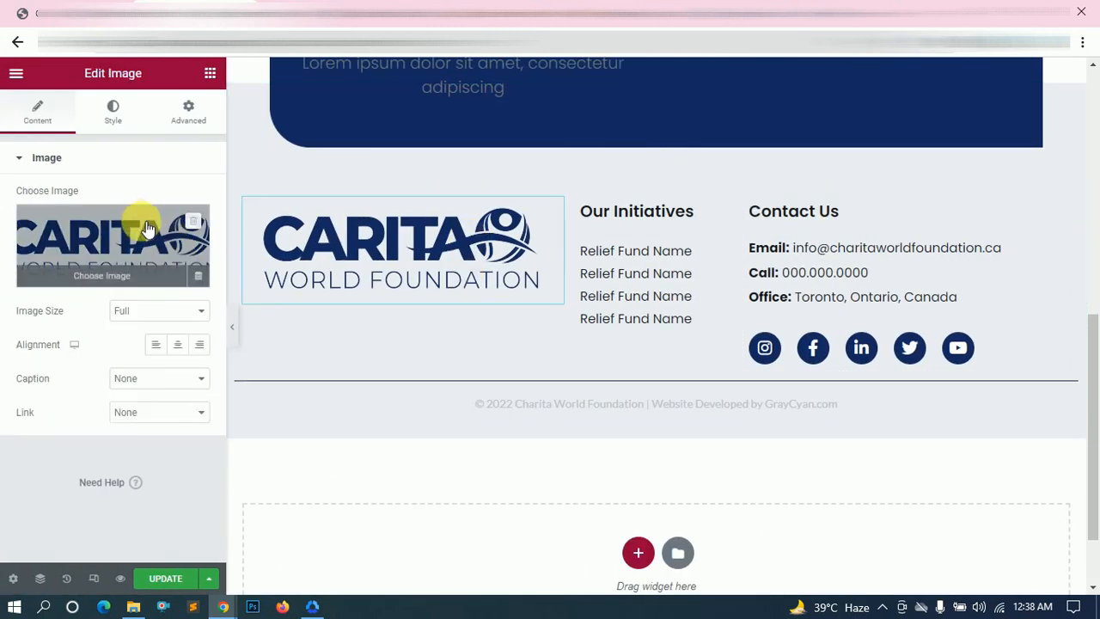
click(156, 344)
click(231, 326)
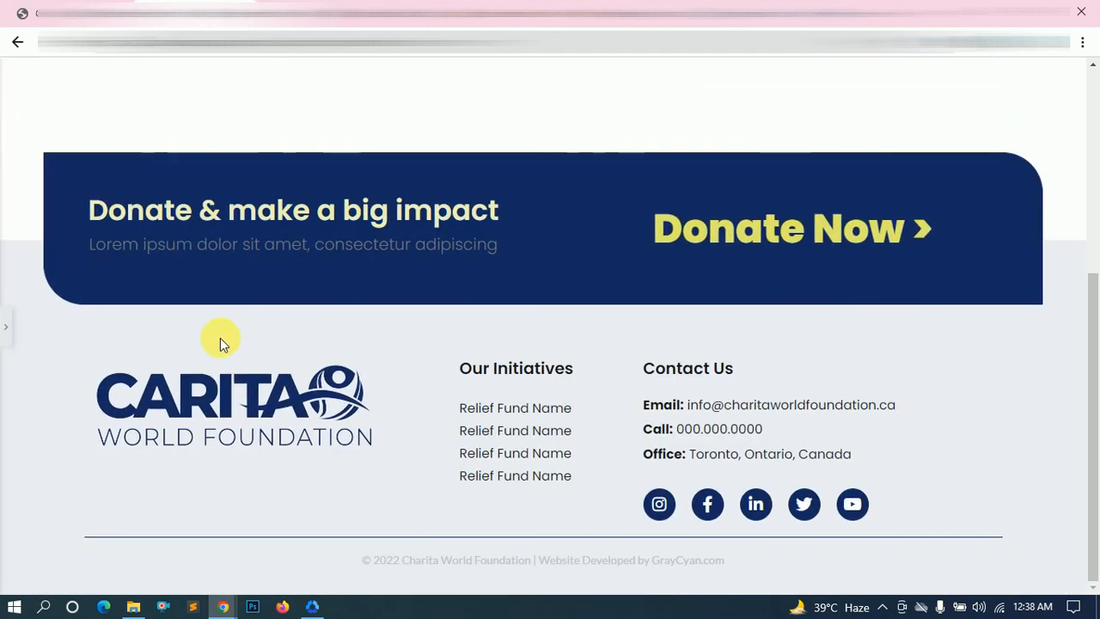
click(7, 326)
click(183, 581)
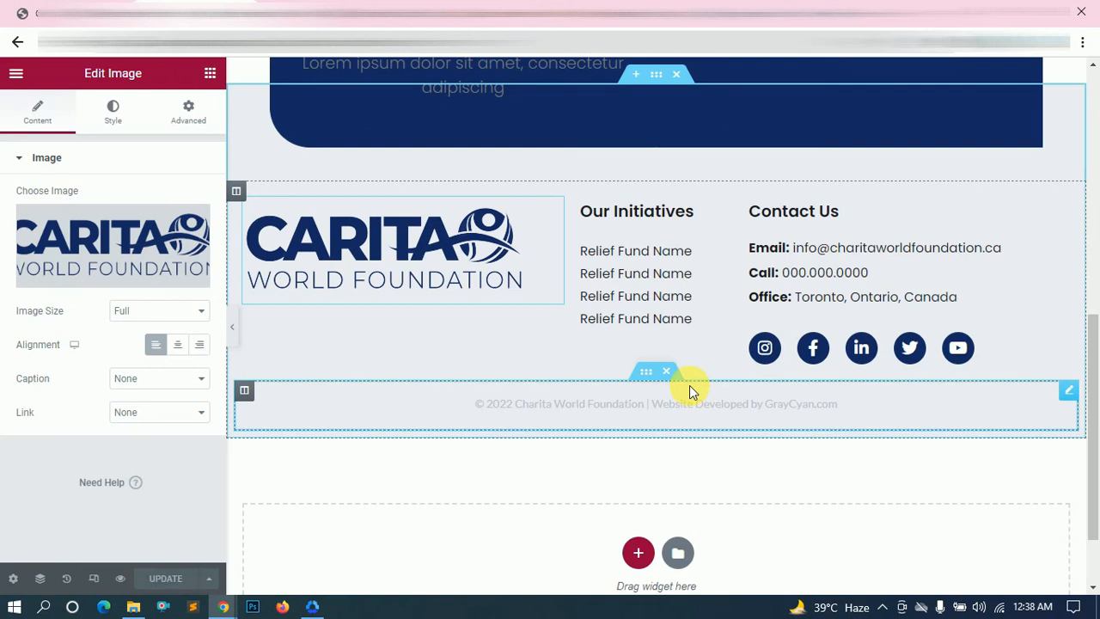
- Reload the live Sample Page and examine the published footer and donate banner beneath the page content
click(349, 1)
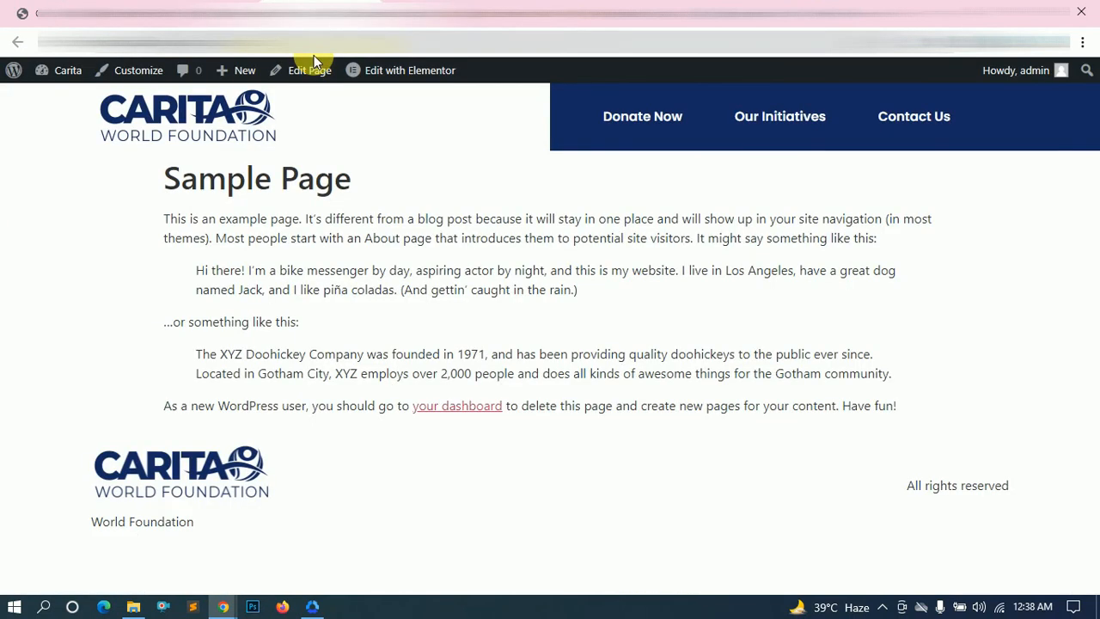
click(332, 57)
key(Return)
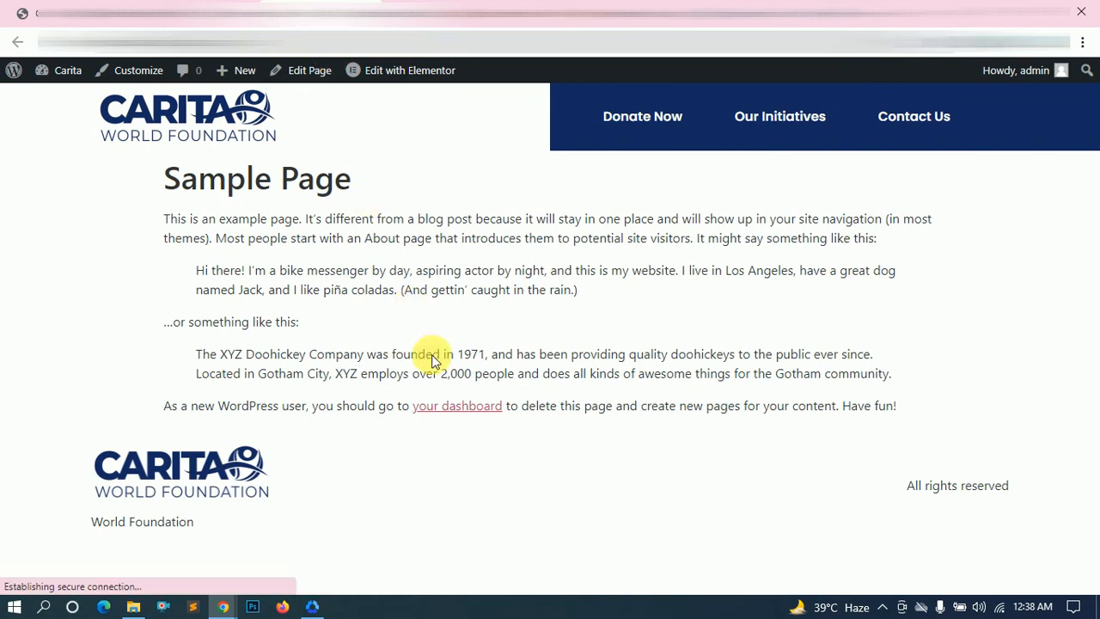
scroll(573, 307, down, 3)
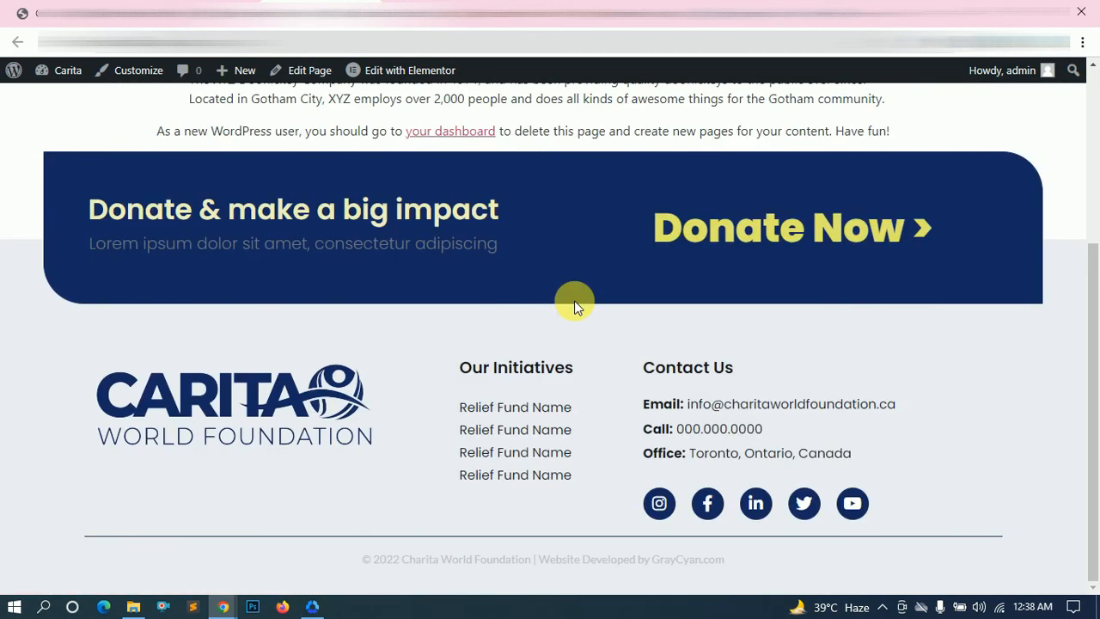
scroll(585, 343, up, 3)
scroll(591, 374, down, 3)
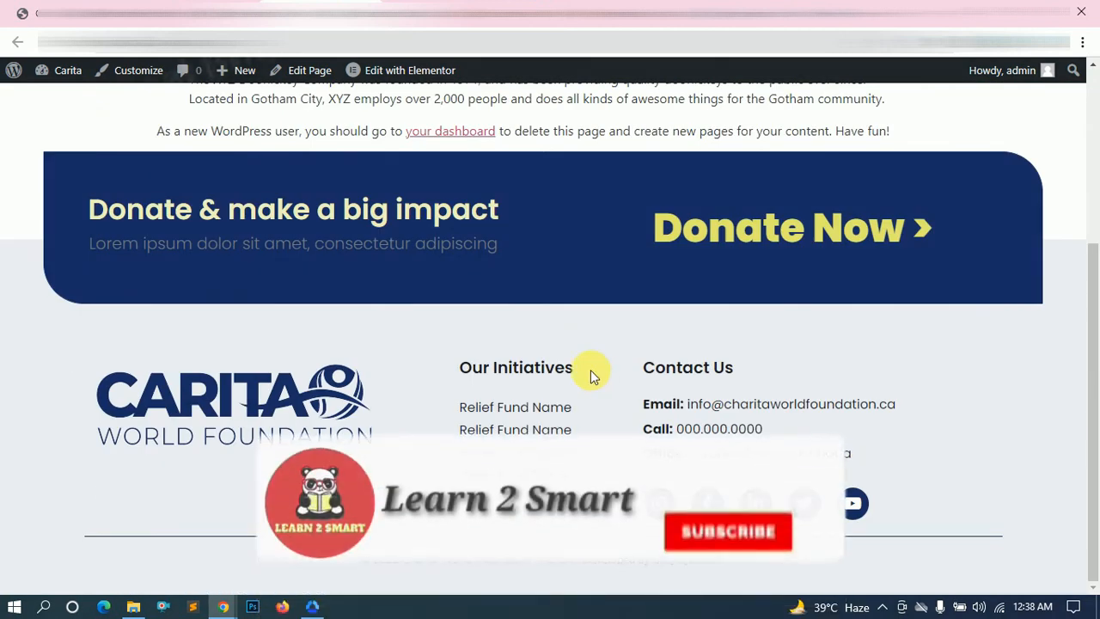